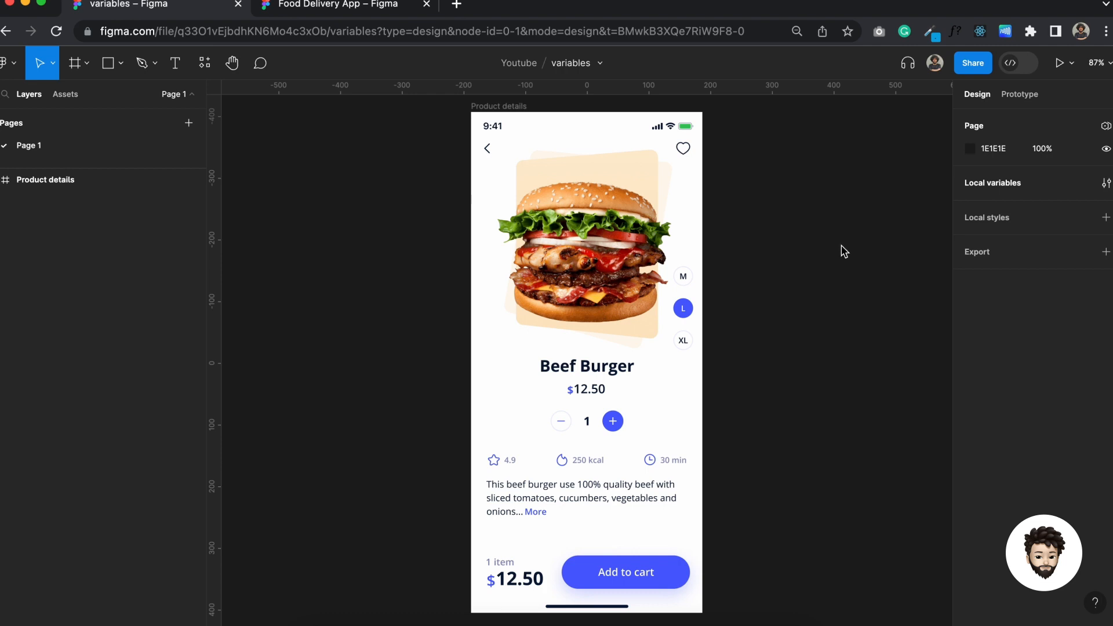
# Step: Open the inline prototype preview of the Product details screen, make its window taller and look over the whole page
pyautogui.hotkey('shift', 'space')
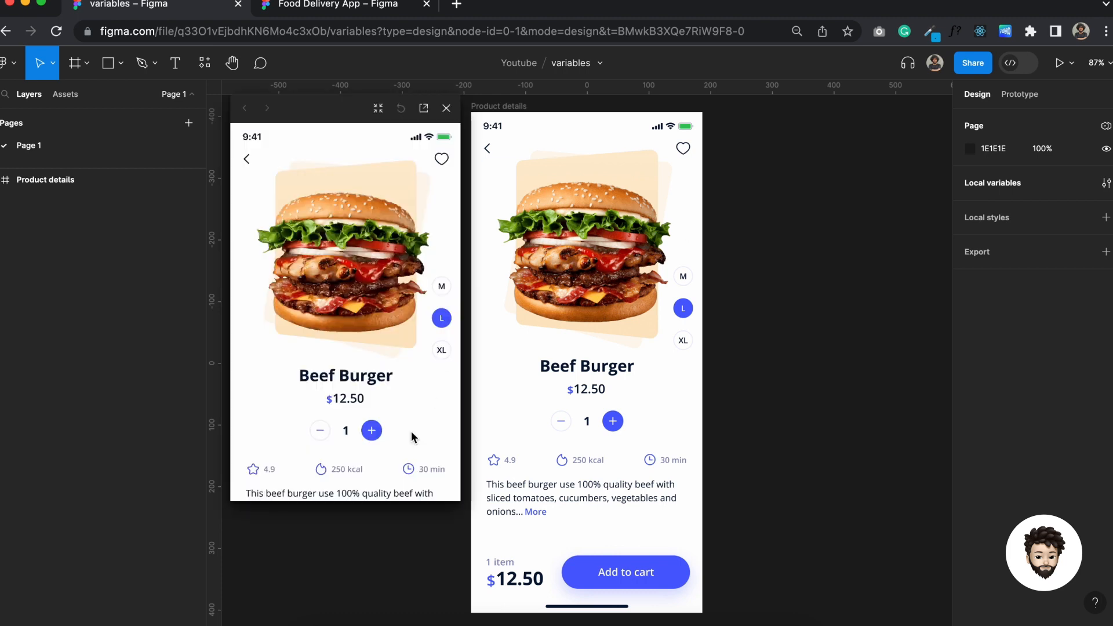
pyautogui.moveTo(391, 504); pyautogui.dragTo(385, 558)
pyautogui.scroll(-2, 377, 464)
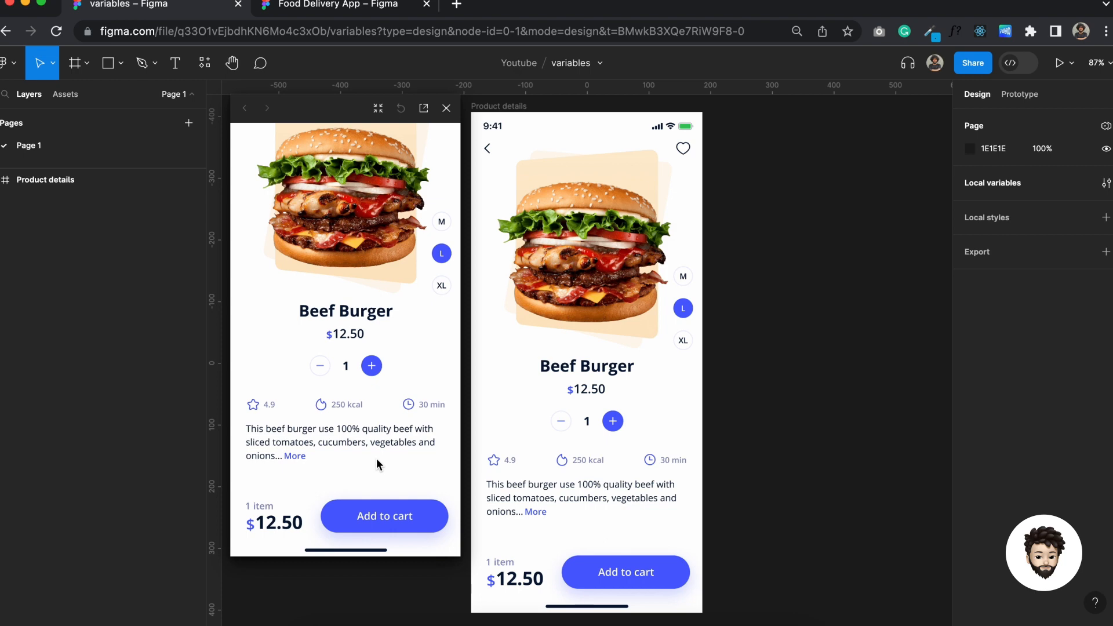
pyautogui.scroll(2, 377, 461)
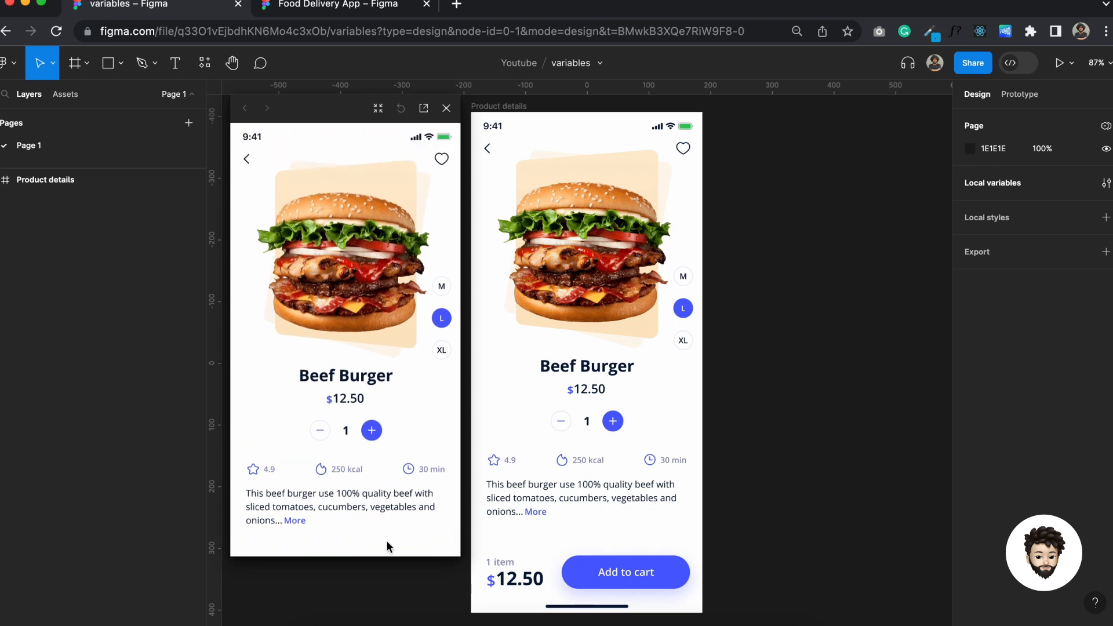
# Step: View the Food Delivery App community page, then return to the variables file
pyautogui.click(347, 11)
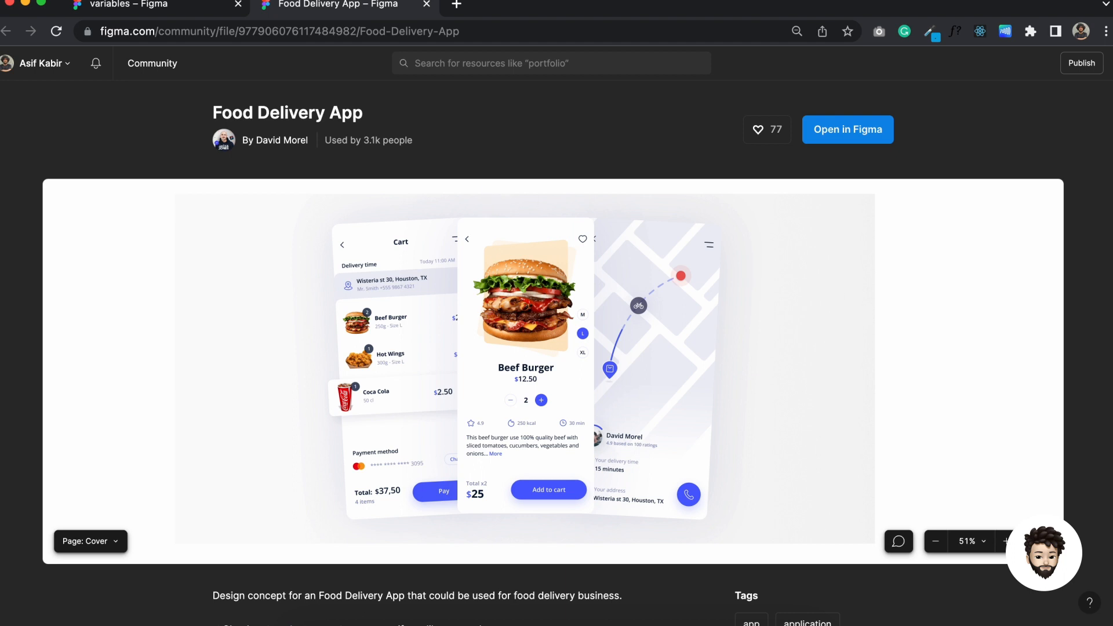
pyautogui.click(141, 5)
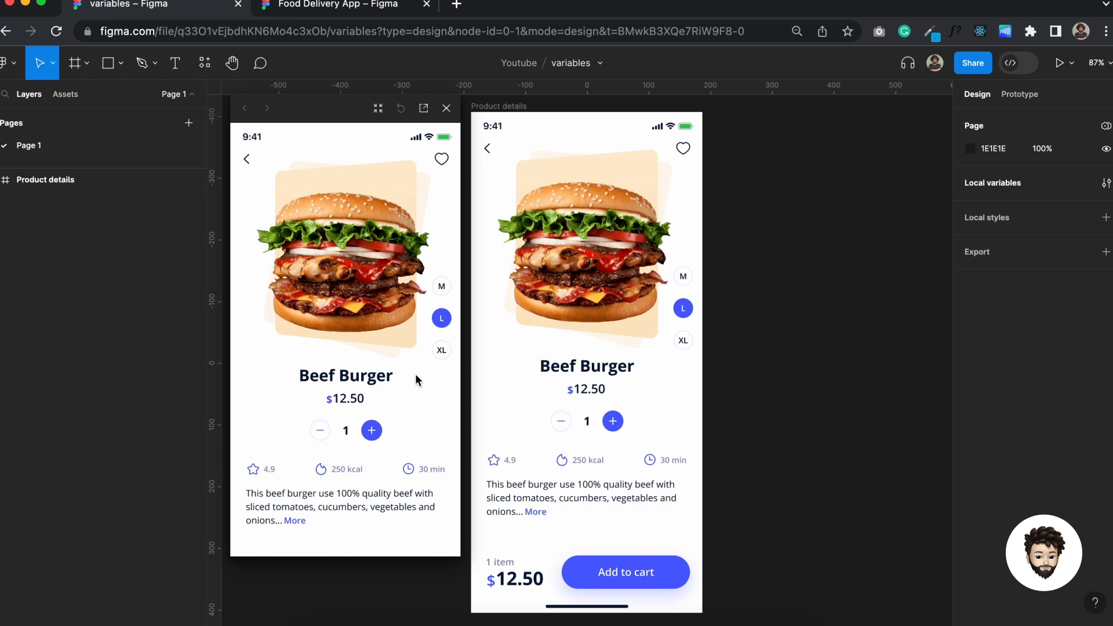
# Step: Test the quantity plus and minus buttons in the prototype preview down to 0 items, then close the preview
pyautogui.scroll(-2, 415, 380)
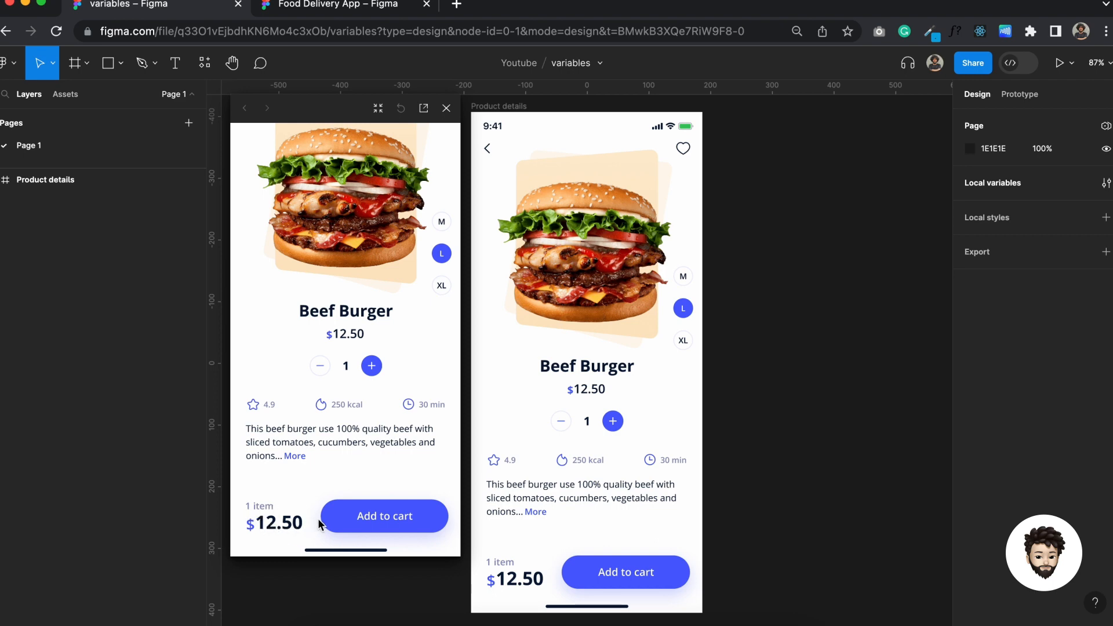
pyautogui.click(374, 367)
pyautogui.click(374, 368)
pyautogui.click(376, 367)
pyautogui.click(322, 367)
pyautogui.click(322, 368)
pyautogui.click(323, 367)
pyautogui.click(322, 368)
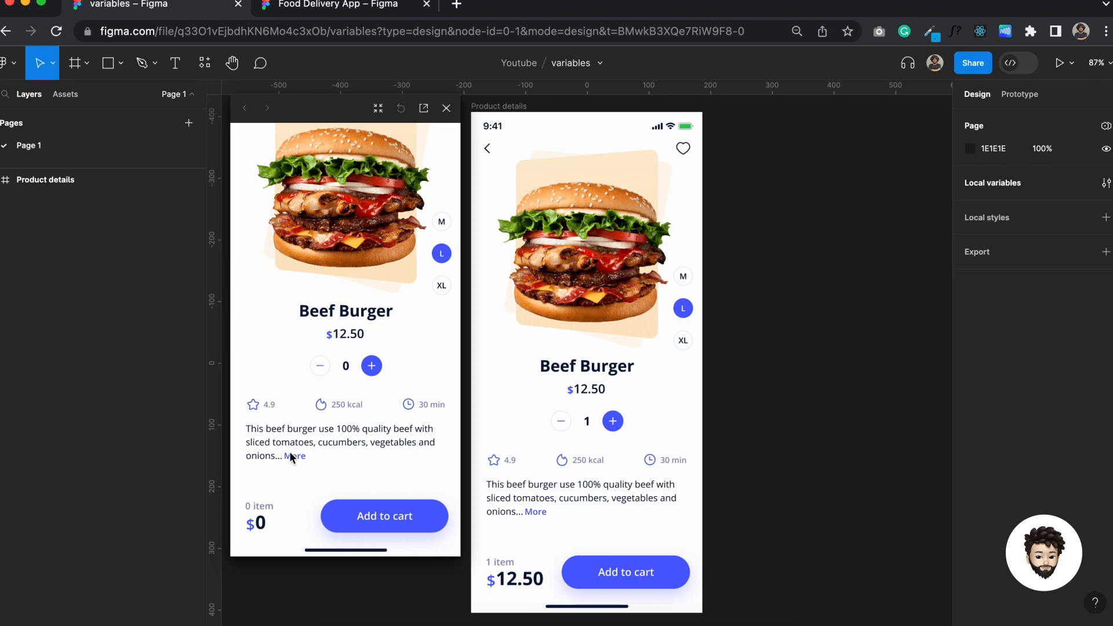
pyautogui.click(372, 366)
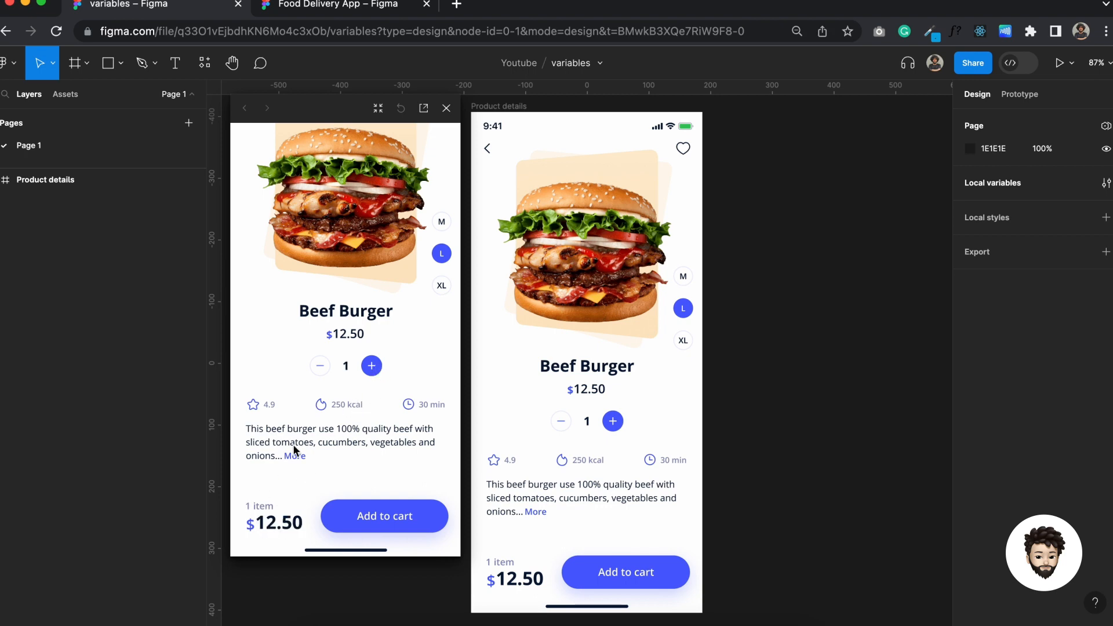
pyautogui.click(372, 365)
pyautogui.click(446, 108)
# Step: Examine the plus button's on-click prototype actions, expanding the set-variable actions inside its conditional
pyautogui.scroll(-2, 788, 335)
pyautogui.hscroll(1, 788, 336)
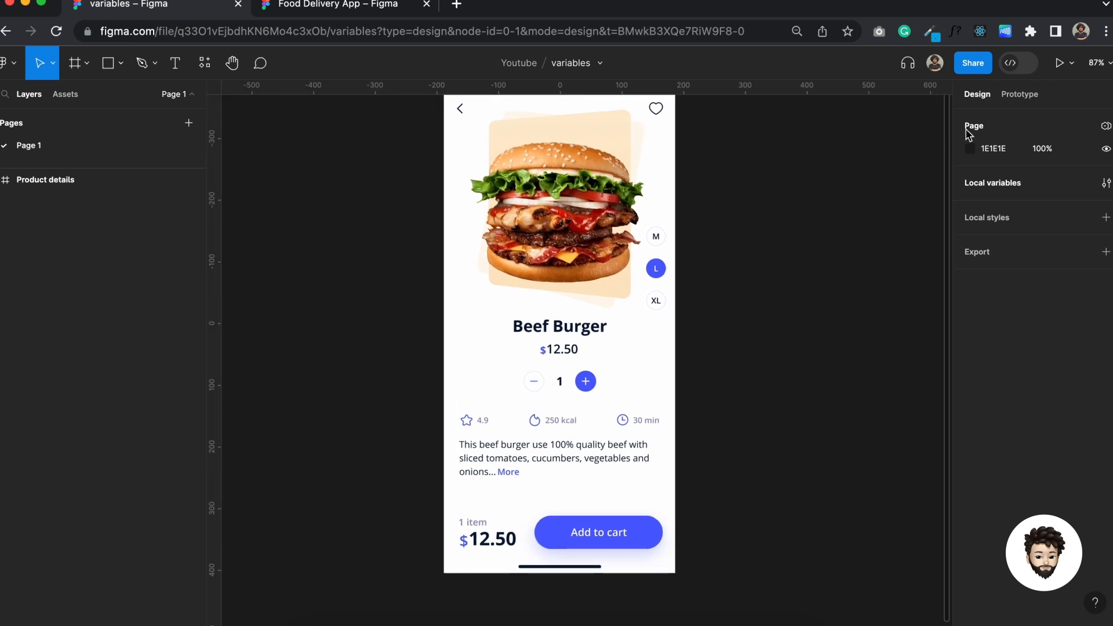
pyautogui.click(1037, 93)
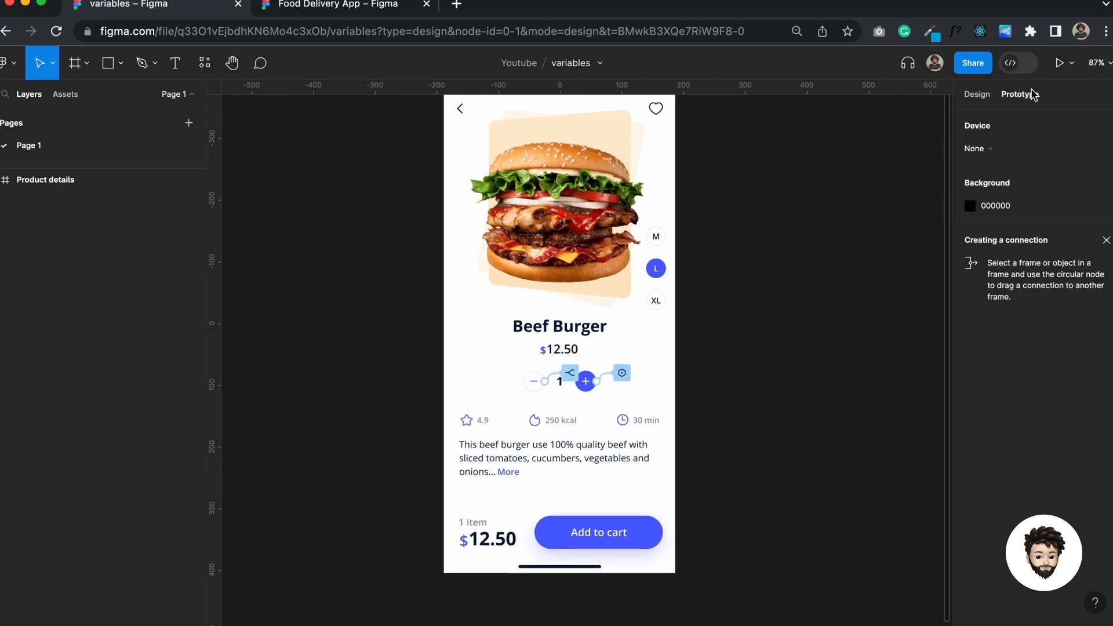
pyautogui.click(623, 373)
pyautogui.scroll(-5, 758, 397)
pyautogui.hscroll(2, 757, 398)
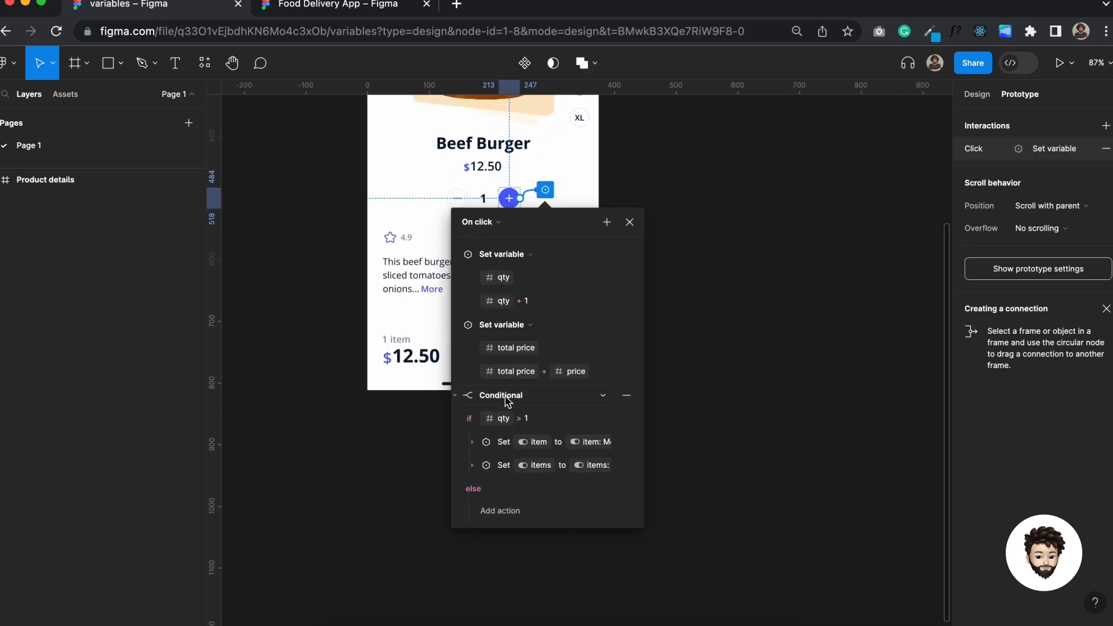
pyautogui.click(472, 441)
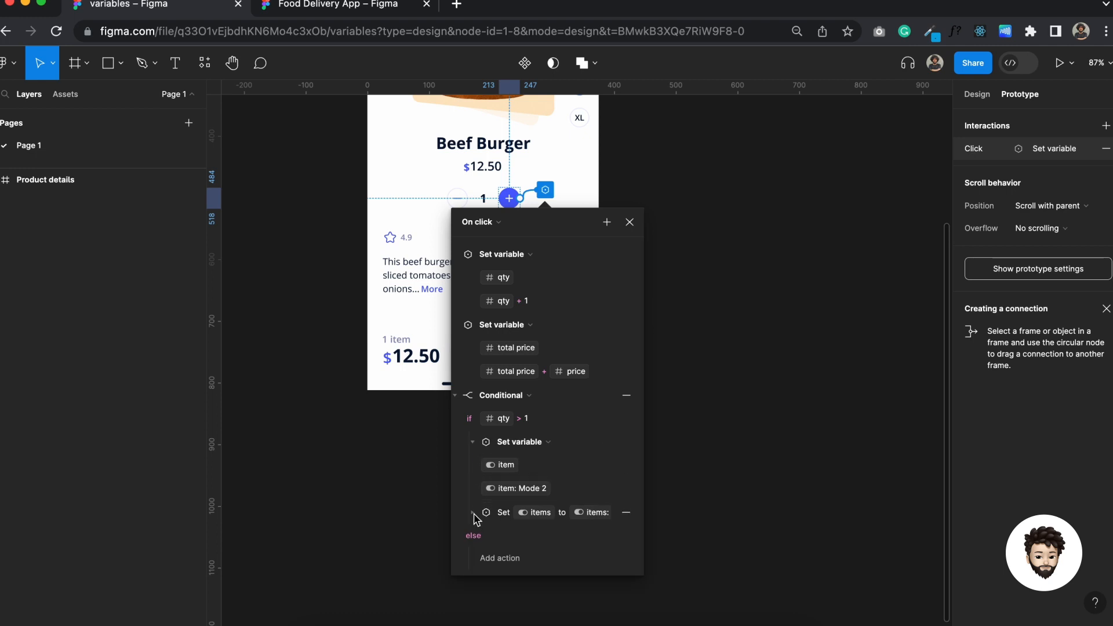
pyautogui.click(472, 512)
pyautogui.click(744, 415)
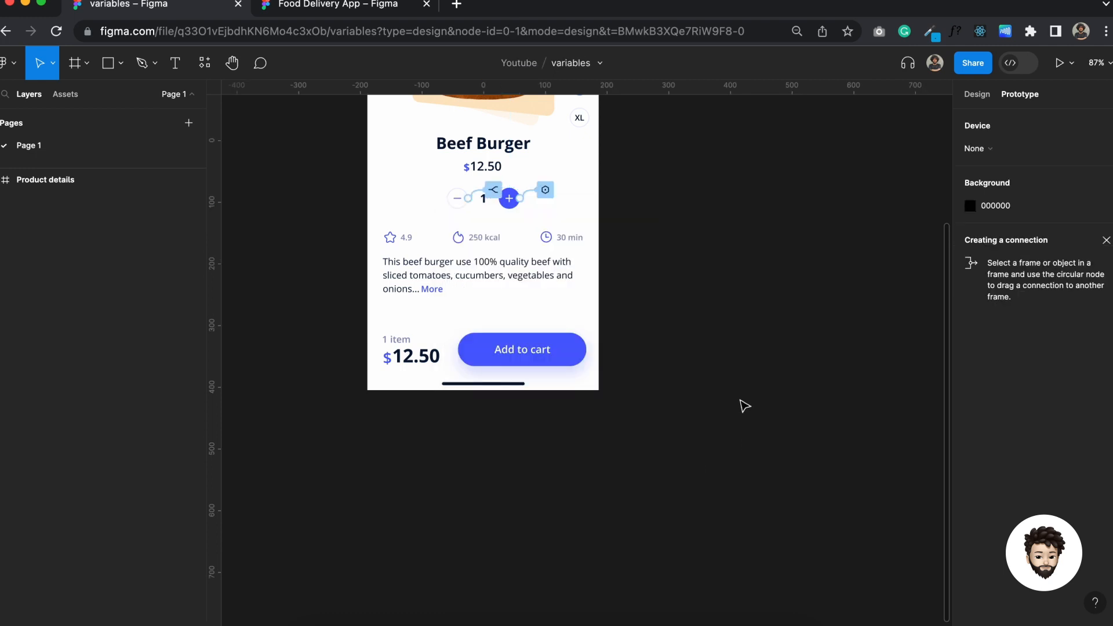
# Step: Examine the minus button's on-click conditionals, expanding the set-variable actions for the item labels
pyautogui.click(498, 190)
pyautogui.click(424, 445)
pyautogui.click(424, 443)
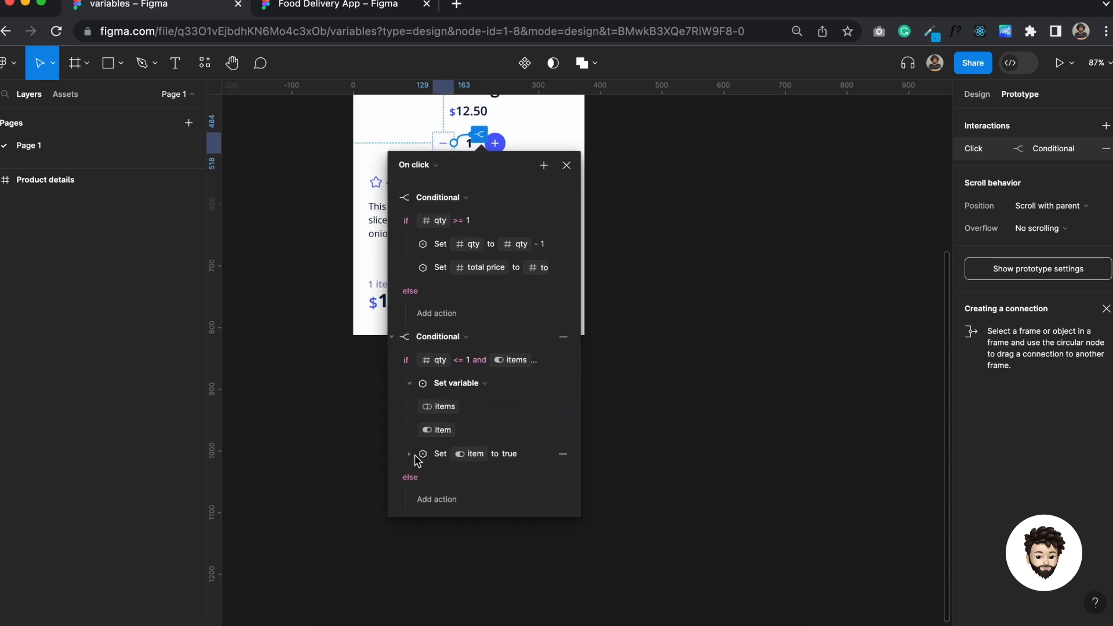
pyautogui.click(410, 458)
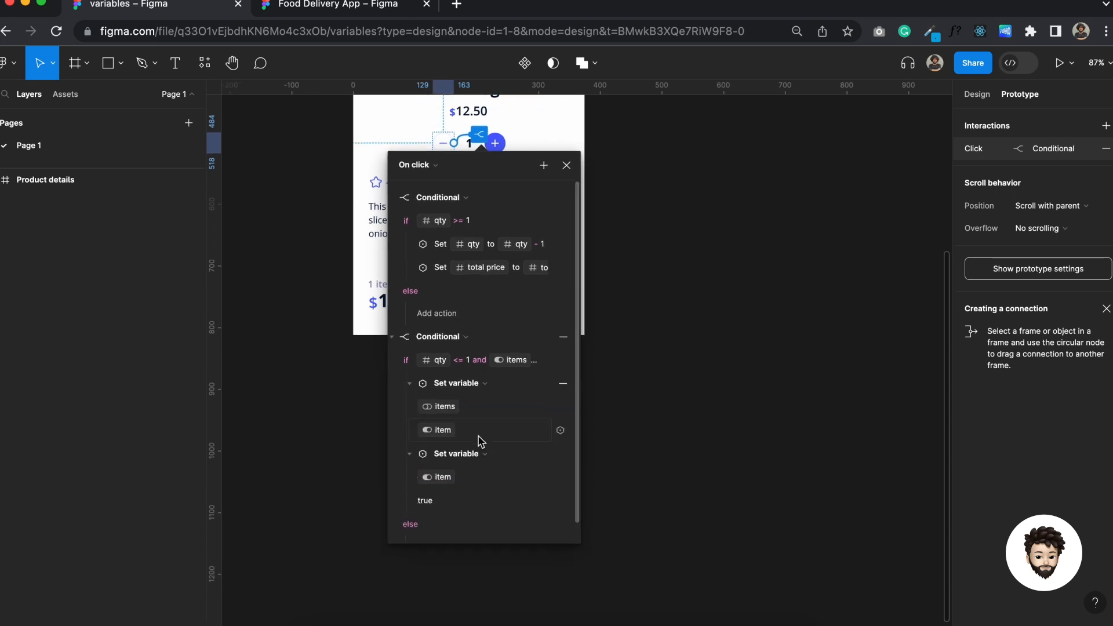
pyautogui.click(725, 370)
pyautogui.scroll(4, 724, 370)
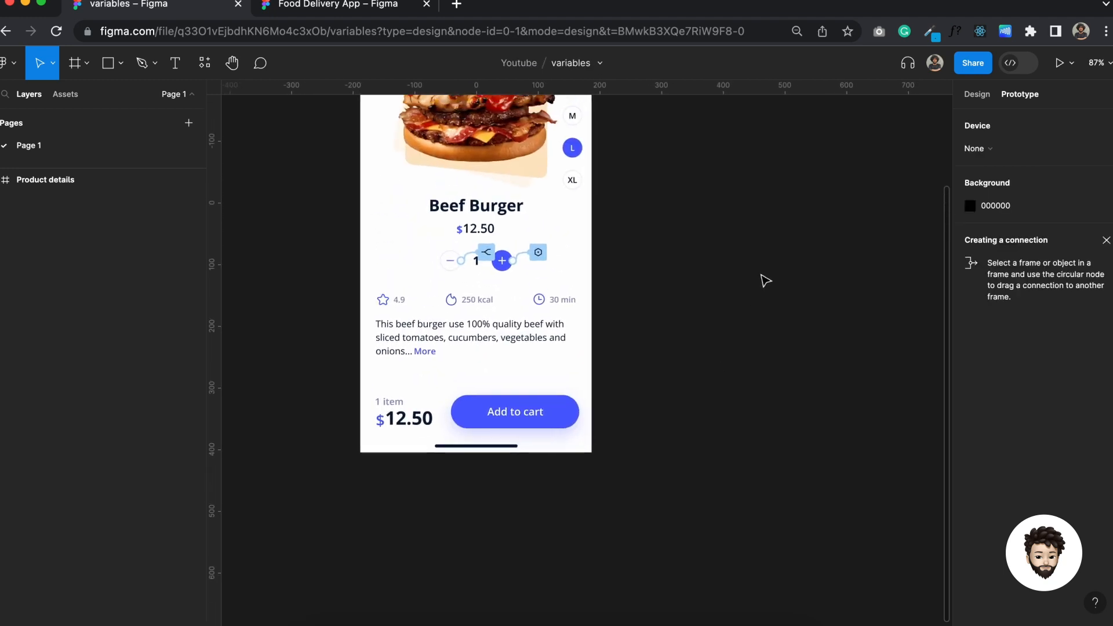
# Step: Delete all the local variables in Collection 1, from price to items, and close the variables window
pyautogui.click(986, 97)
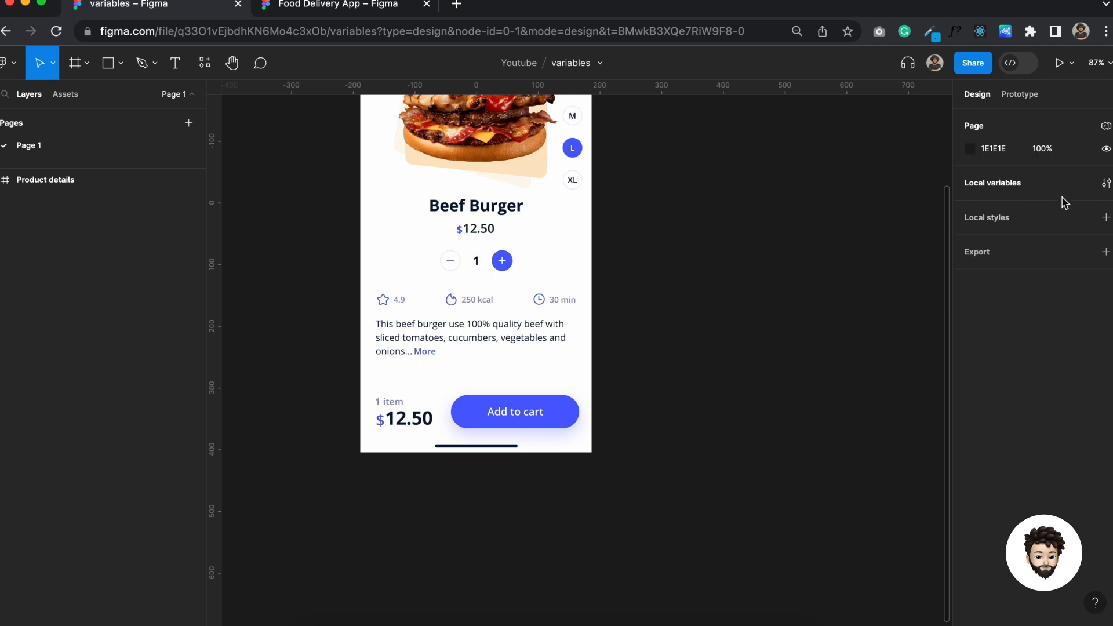
pyautogui.click(1107, 184)
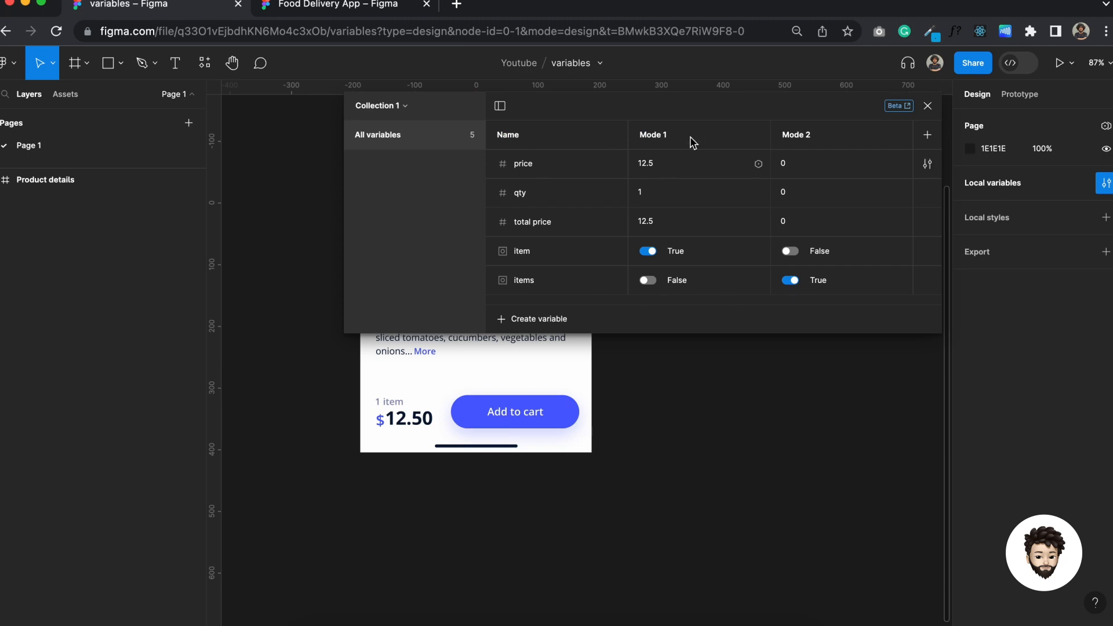
pyautogui.click(540, 165)
pyautogui.keyDown('shift'); pyautogui.click(554, 289); pyautogui.keyUp('shift')
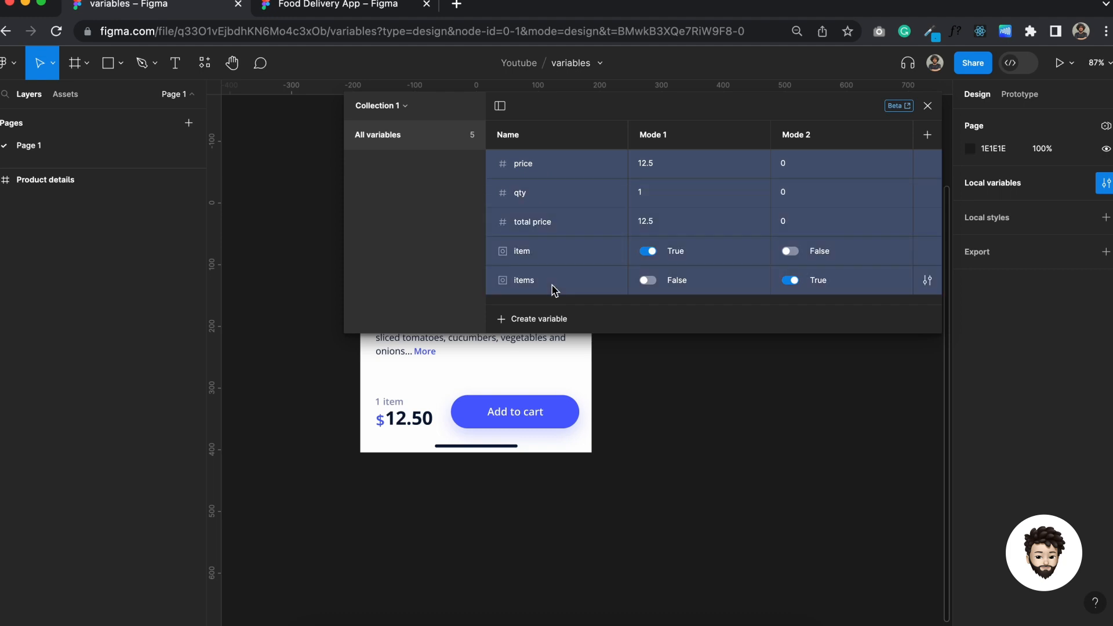
pyautogui.rightClick(547, 262)
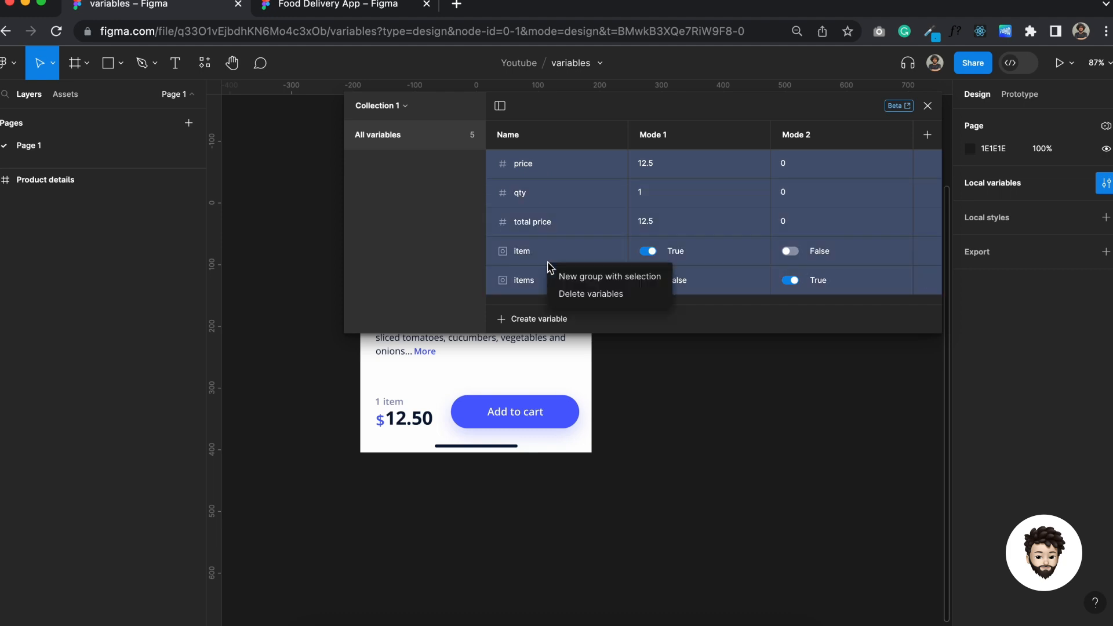
pyautogui.click(598, 295)
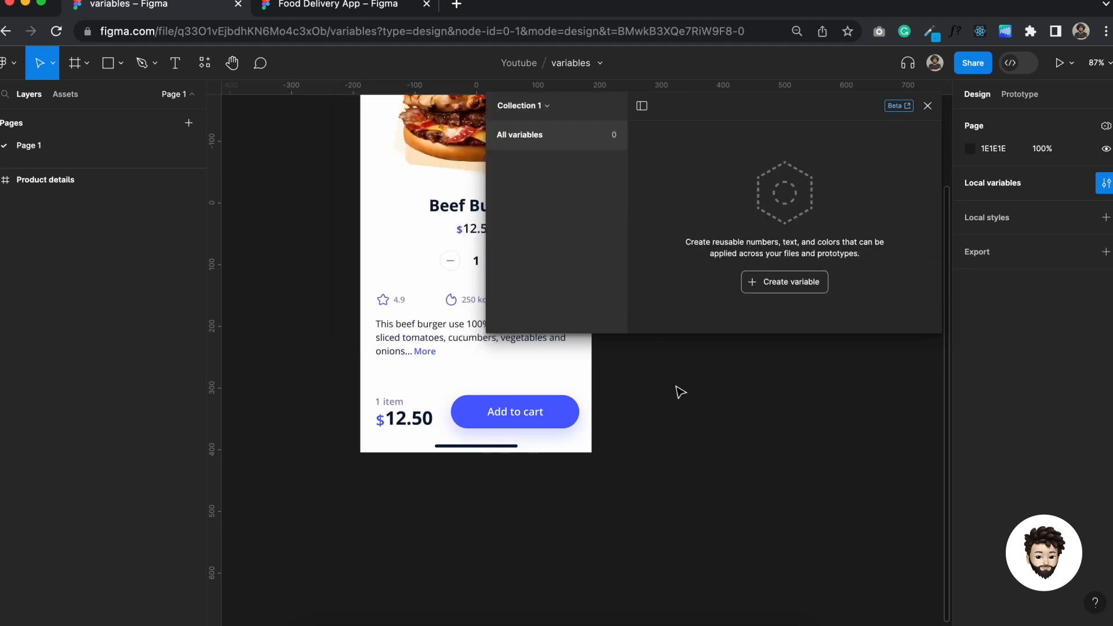
pyautogui.click(925, 112)
# Step: Detach the price variable from the 12.50 text under Beef Burger and the qty variable from the quantity number
pyautogui.scroll(5, 785, 236)
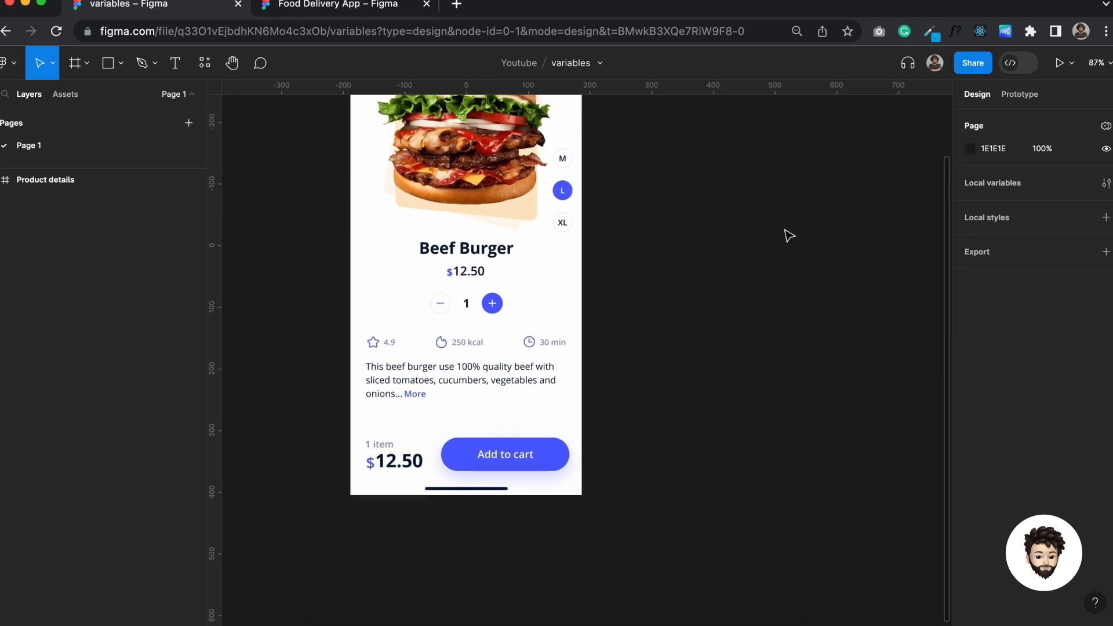
pyautogui.scroll(5, 530, 334)
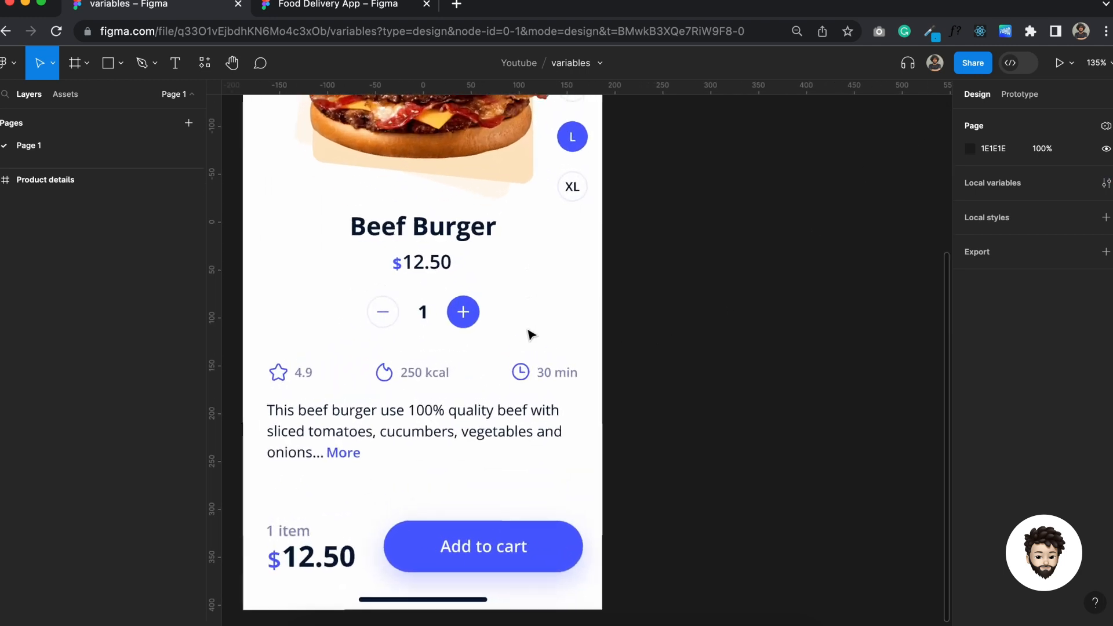
pyautogui.doubleClick(439, 267)
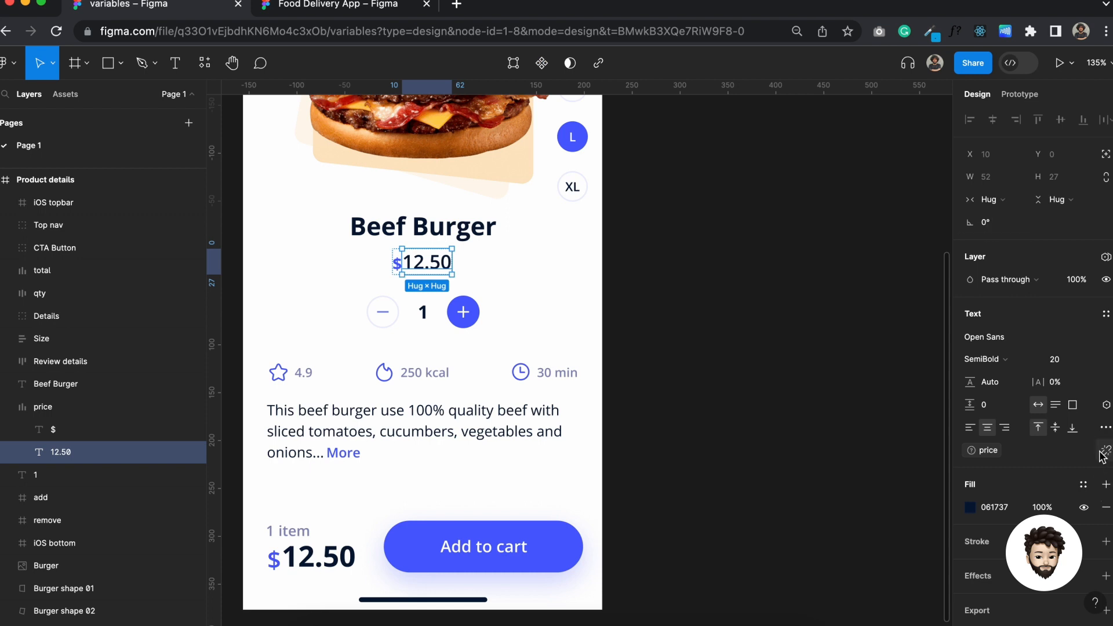
pyautogui.click(1107, 456)
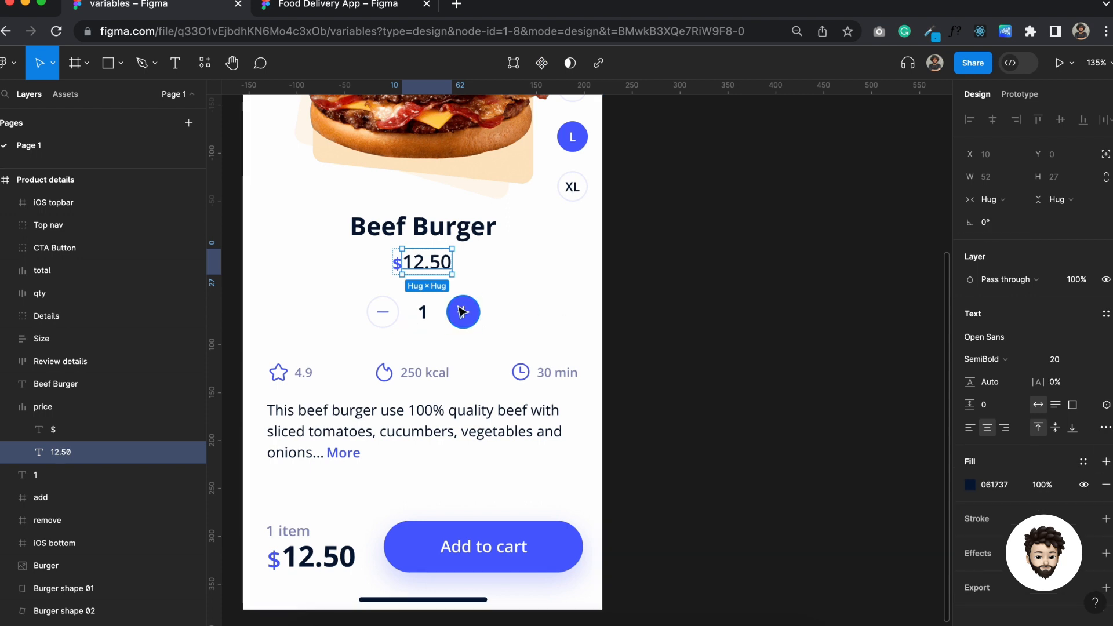
pyautogui.click(426, 313)
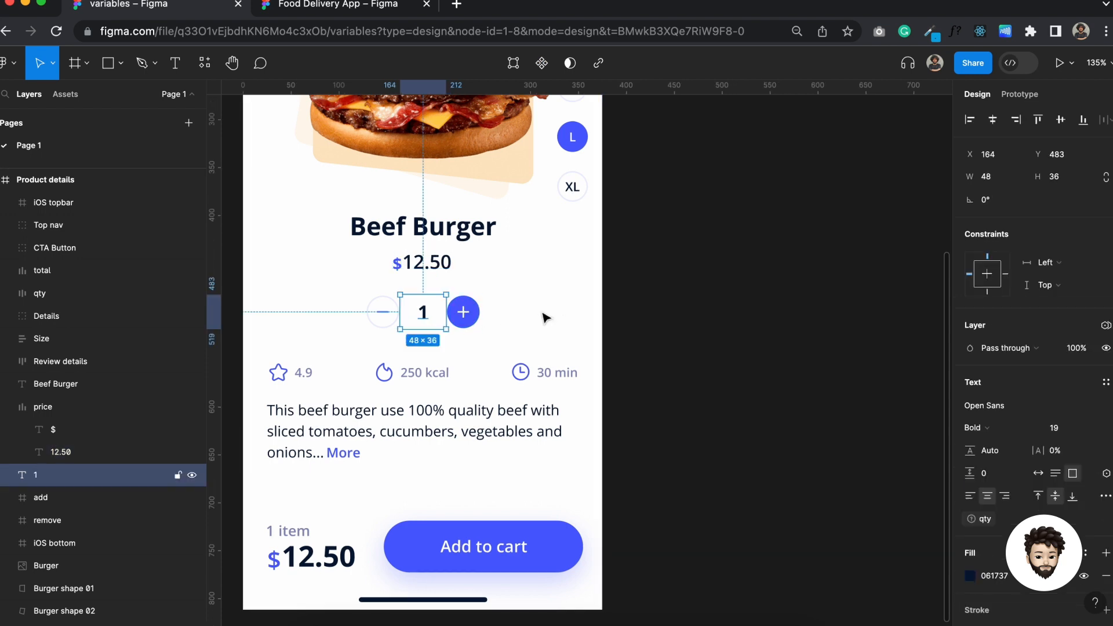
pyautogui.click(1106, 519)
# Step: Detach the total price variable from the total amount and the qty variable from the item count above it
pyautogui.scroll(-3, 725, 402)
pyautogui.hscroll(-2, 725, 403)
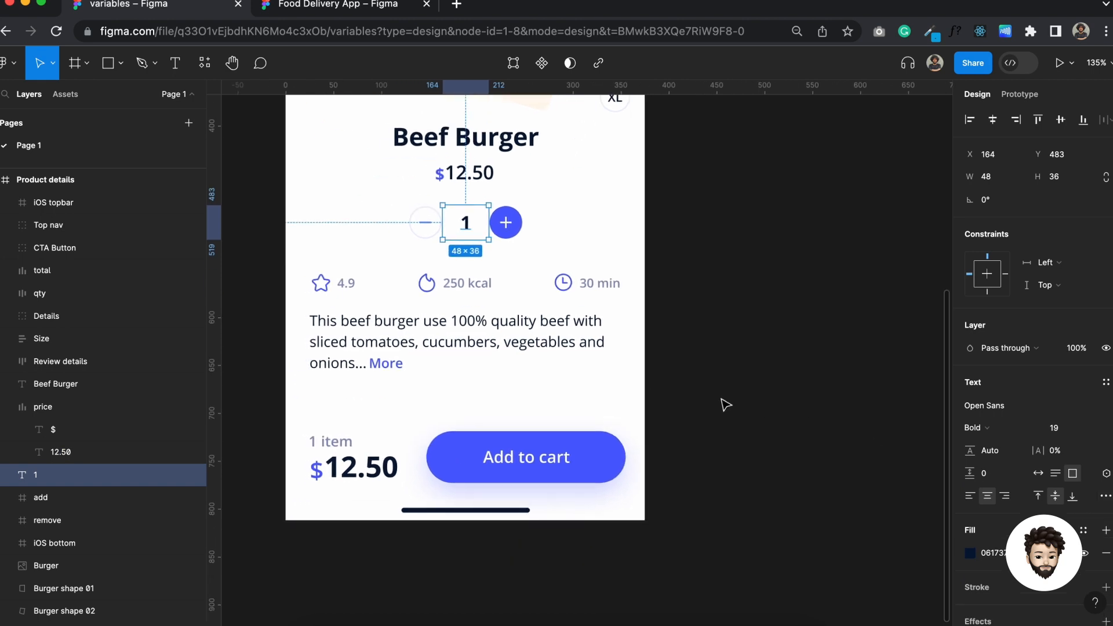
pyautogui.doubleClick(358, 475)
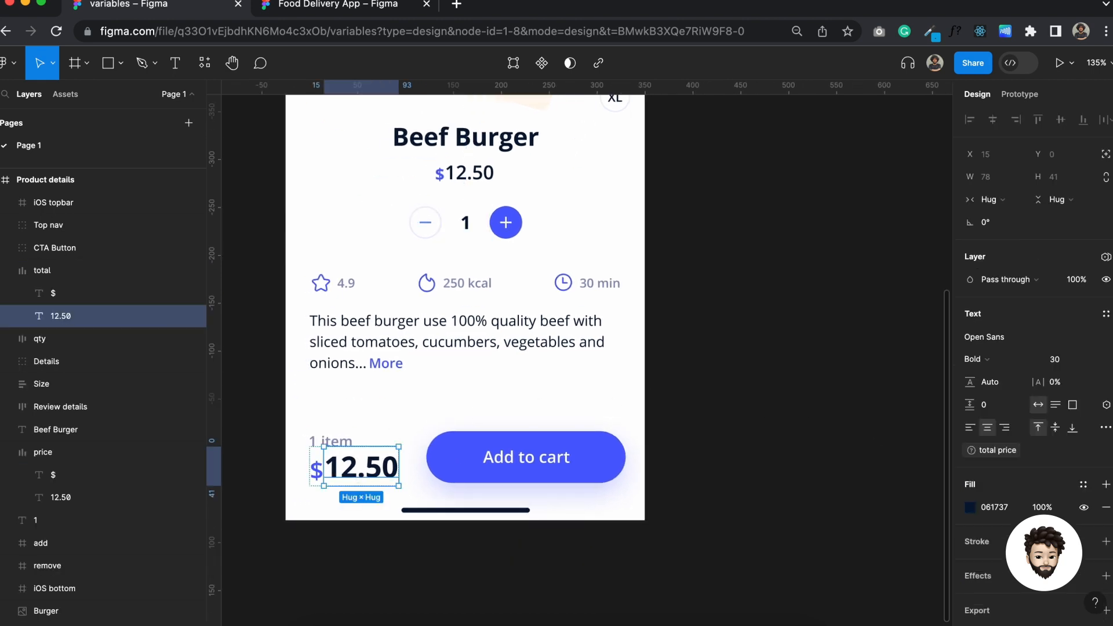
pyautogui.click(1106, 451)
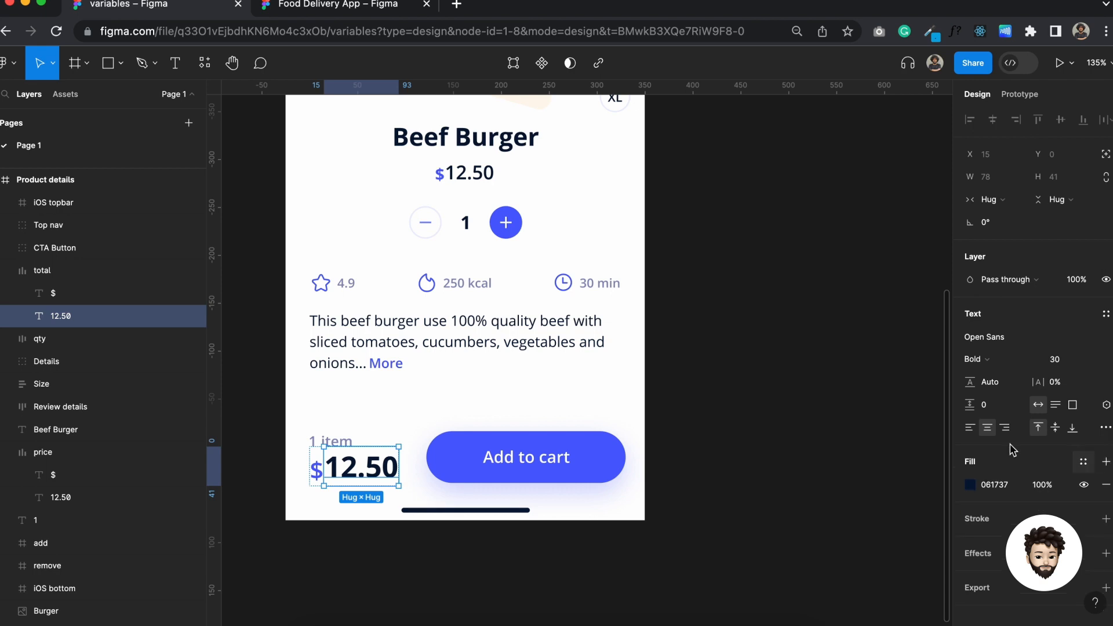
pyautogui.click(837, 443)
pyautogui.doubleClick(312, 442)
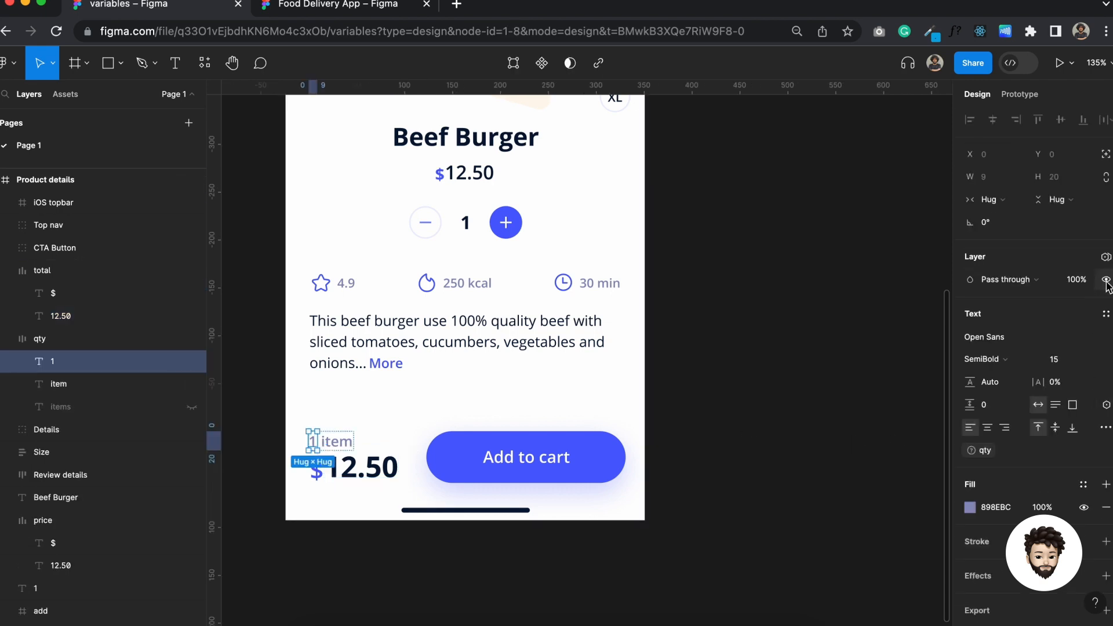
pyautogui.click(1106, 450)
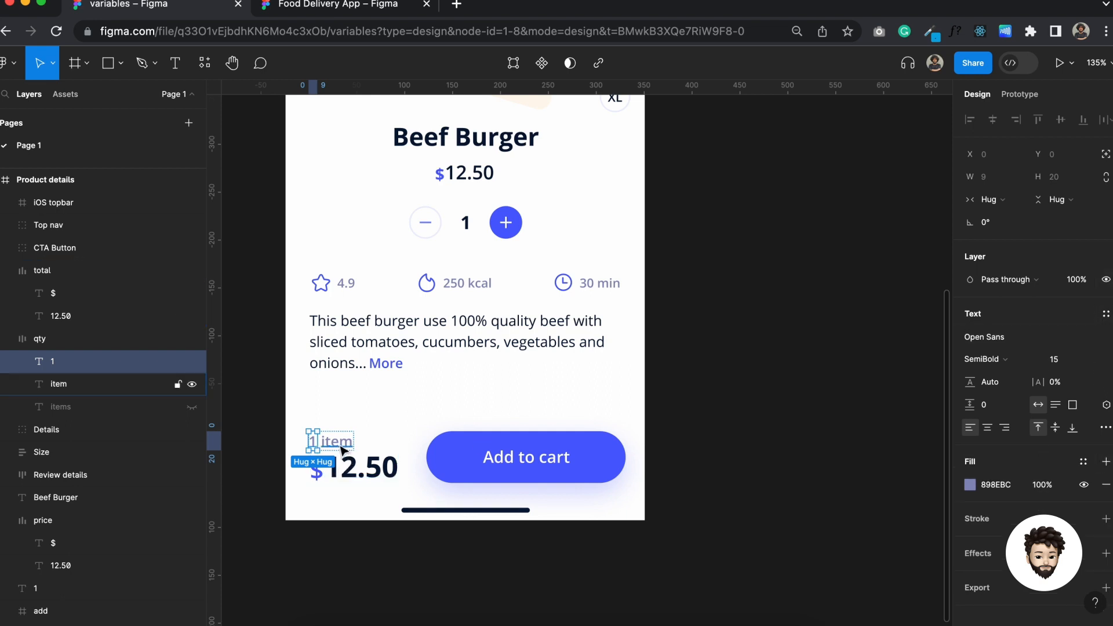
# Step: Detach the item variable from the "item" text and unhide the "items" text layer in the qty group
pyautogui.click(339, 442)
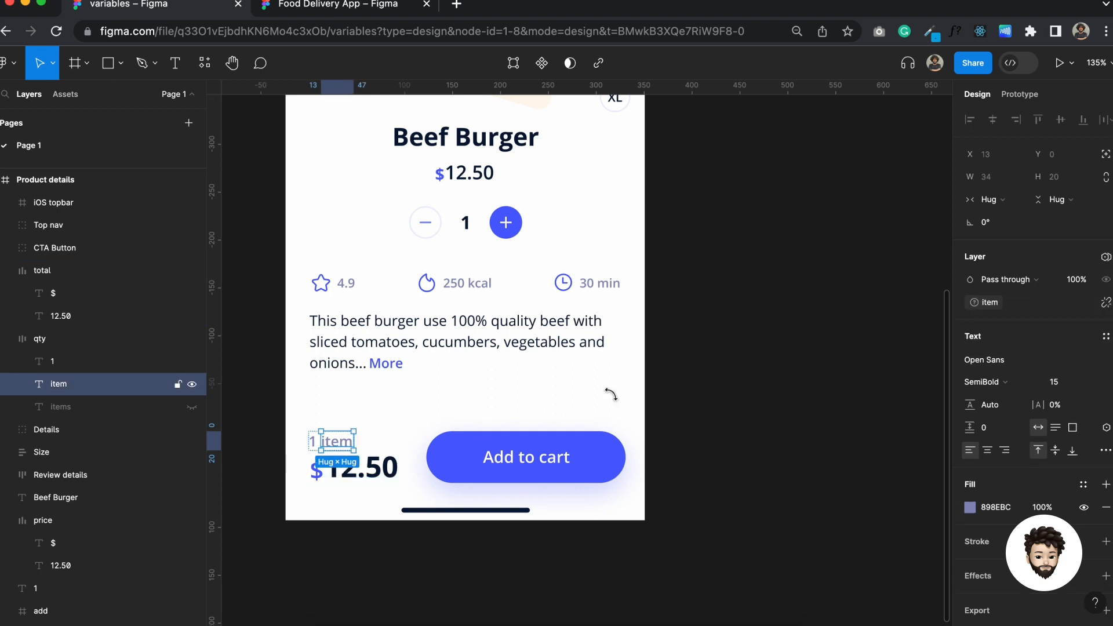
pyautogui.click(1106, 302)
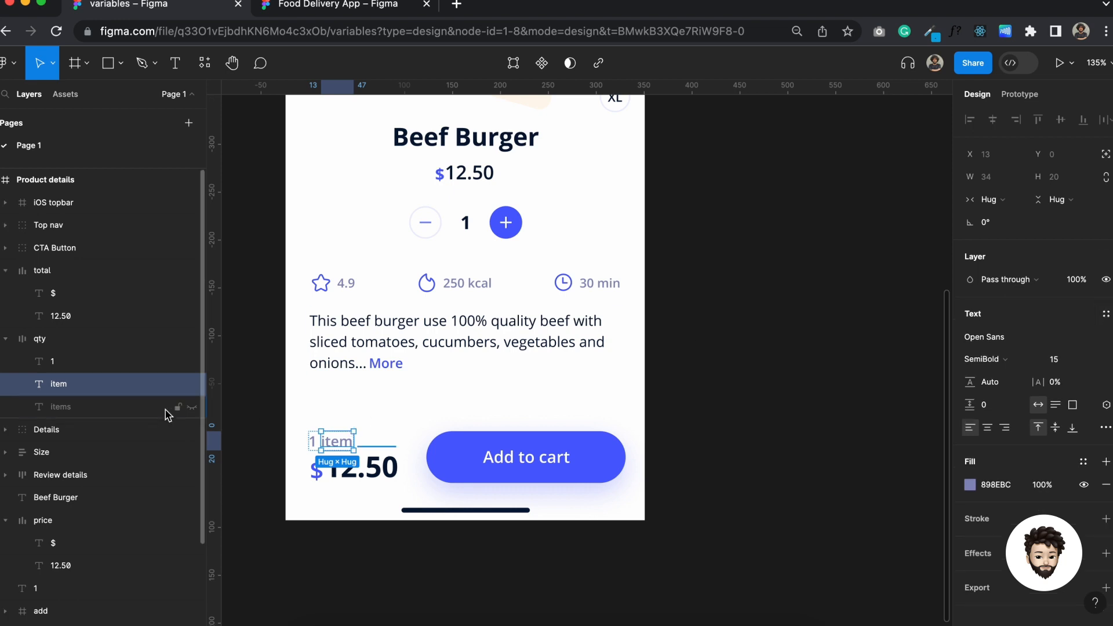
pyautogui.click(192, 408)
pyautogui.click(376, 444)
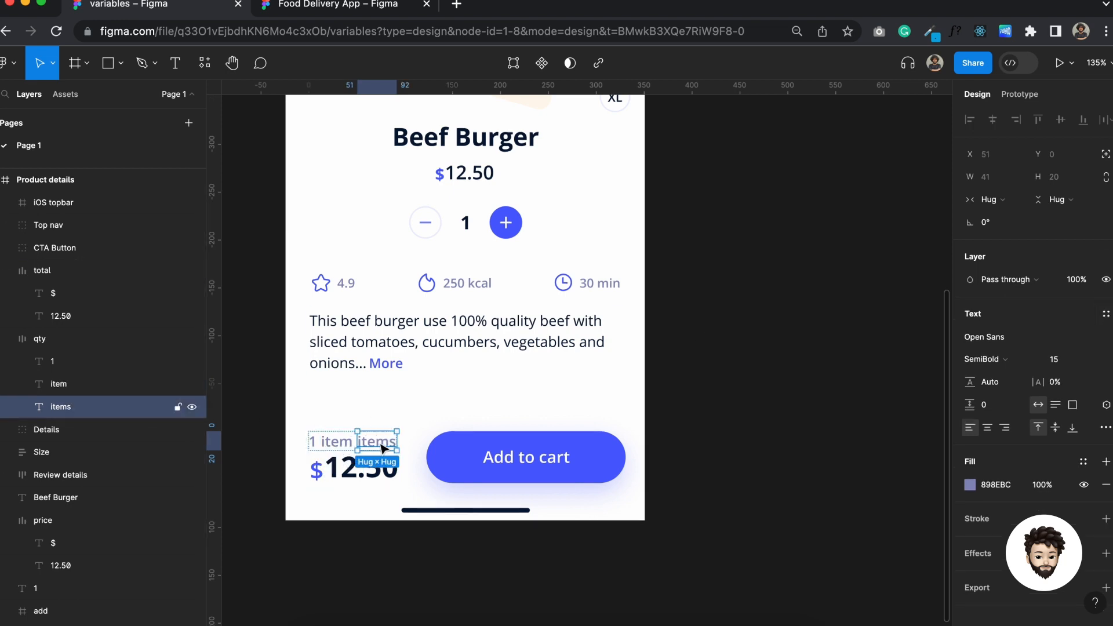
pyautogui.click(850, 384)
pyautogui.scroll(3, 626, 296)
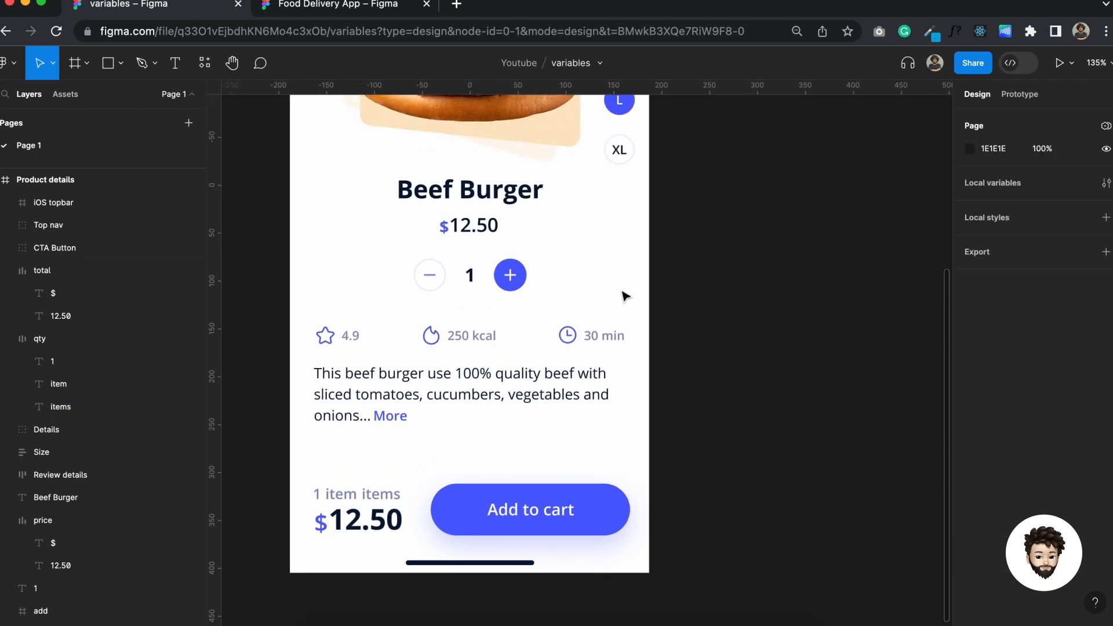
# Step: Remove the click interactions (Set variable and Conditional) from the plus and minus quantity buttons
pyautogui.click(509, 273)
pyautogui.click(1020, 94)
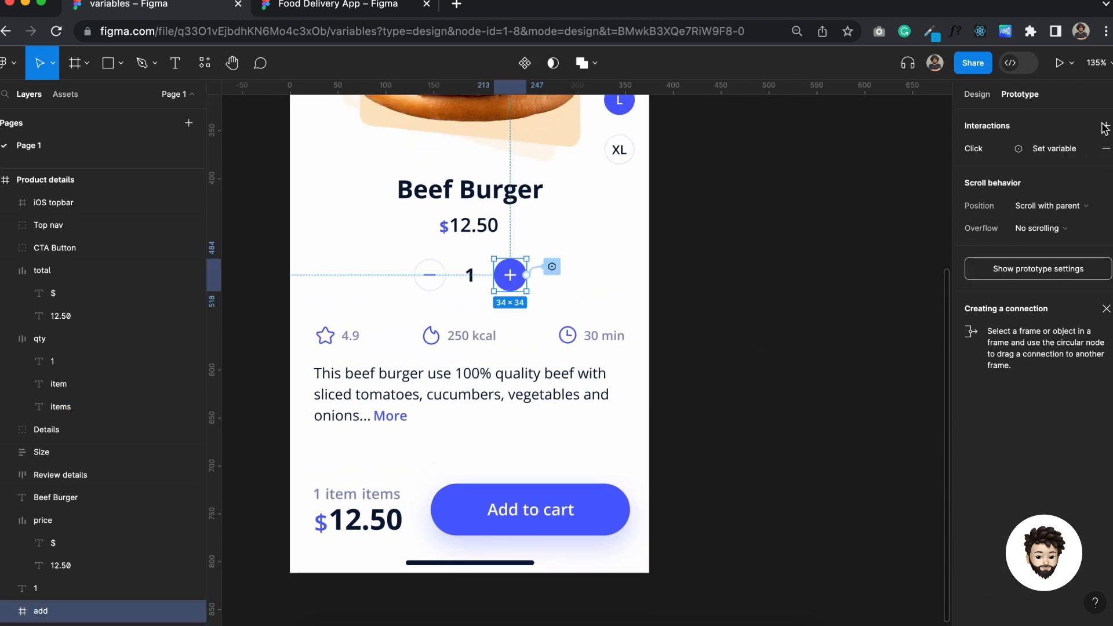
pyautogui.click(429, 275)
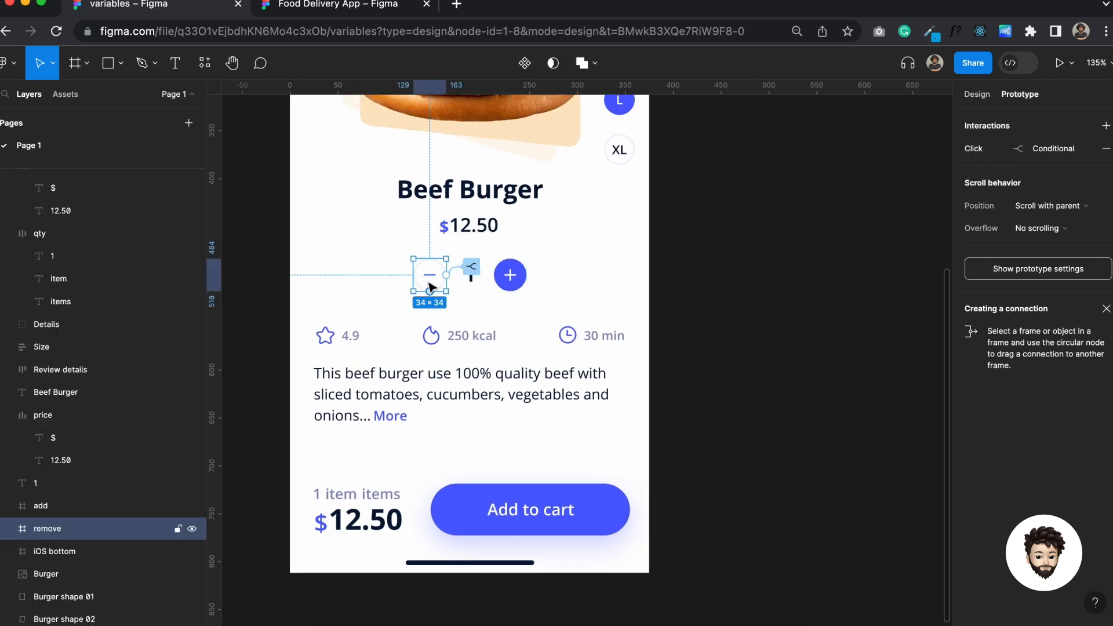
pyautogui.click(1103, 152)
pyautogui.click(786, 251)
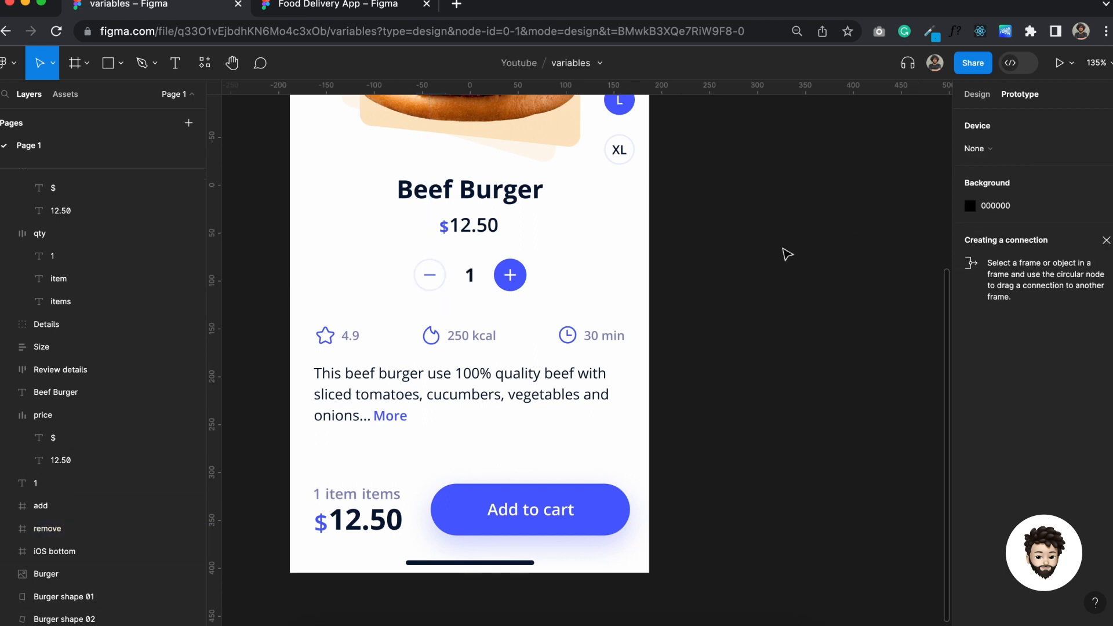
# Step: Examine the unit price text under Beef Burger and the total amount text beside the Add to cart button
pyautogui.hotkey('shift', '1')
pyautogui.scroll(2, 786, 254)
pyautogui.hscroll(2, 786, 254)
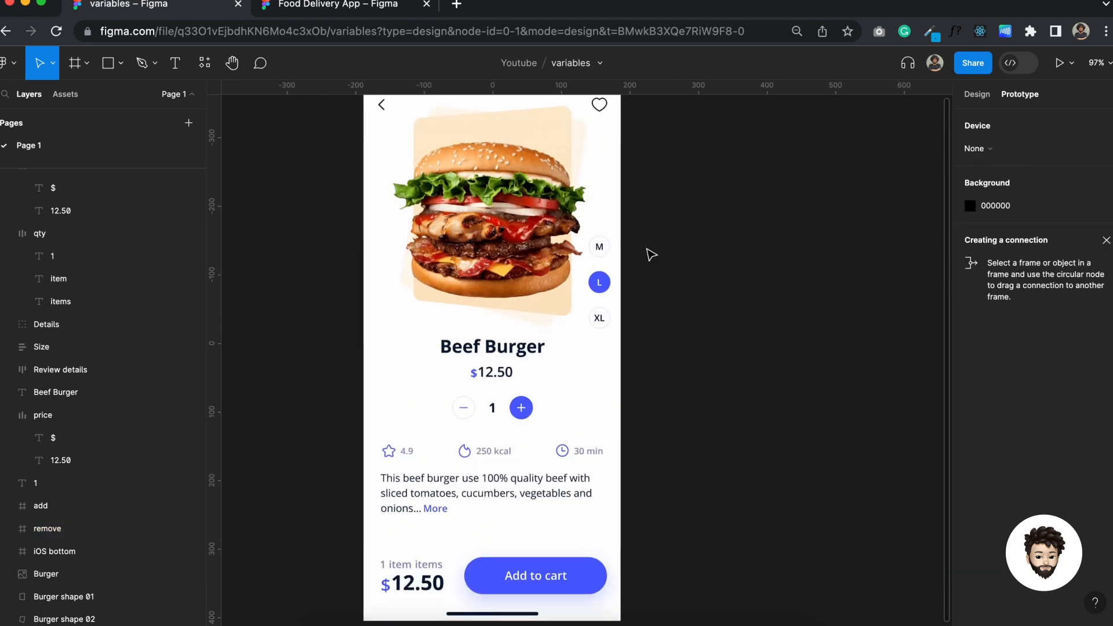
pyautogui.scroll(-1, 649, 254)
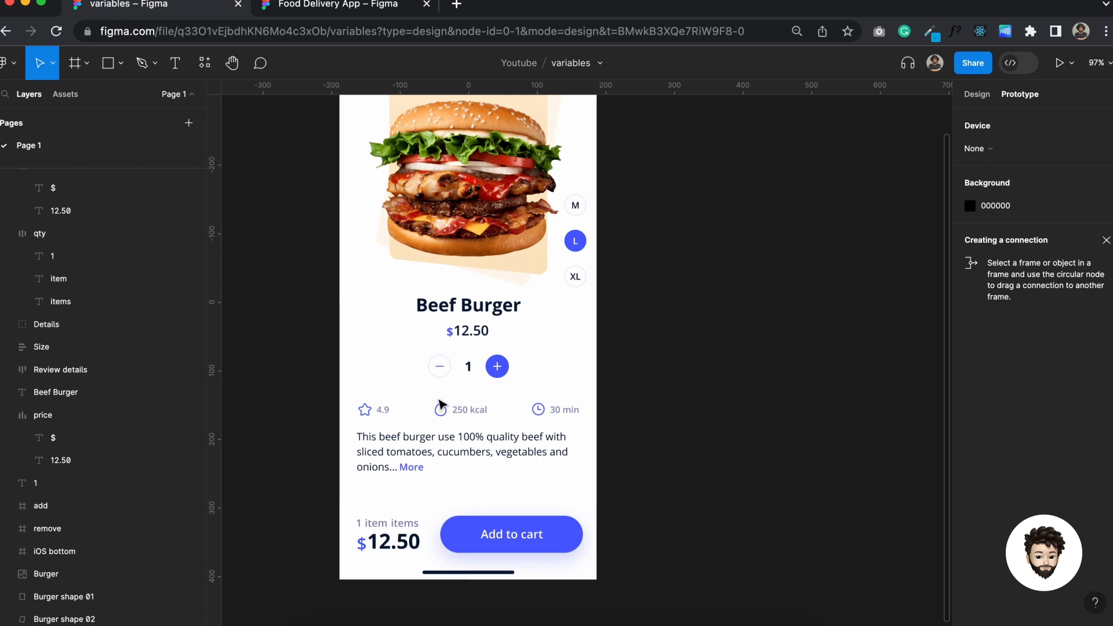
pyautogui.scroll(3, 440, 404)
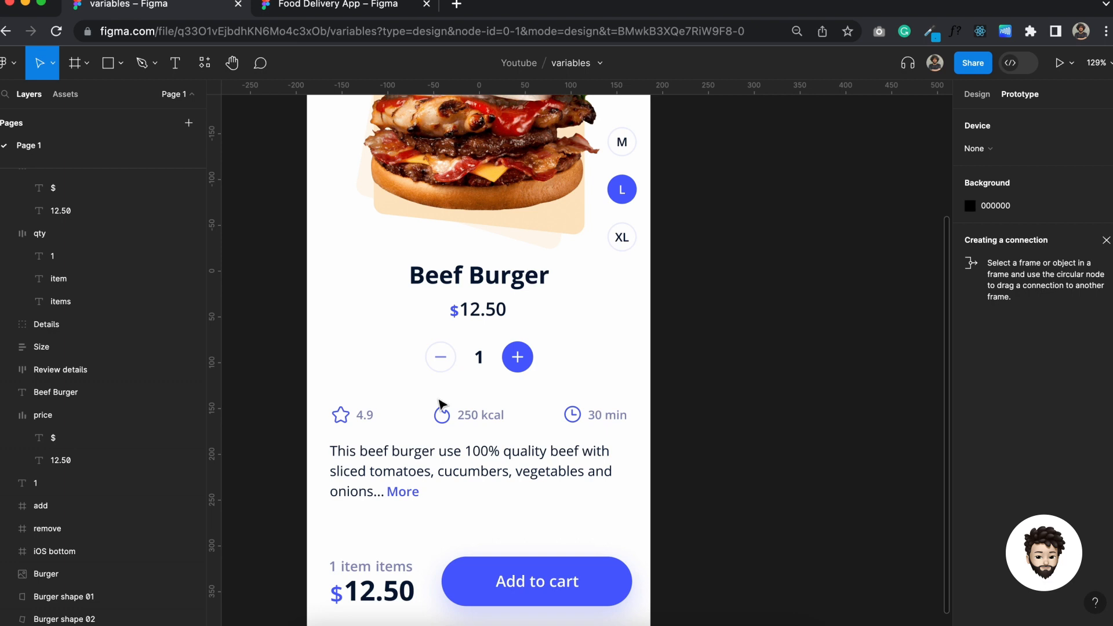
pyautogui.scroll(-1, 568, 371)
pyautogui.click(497, 295)
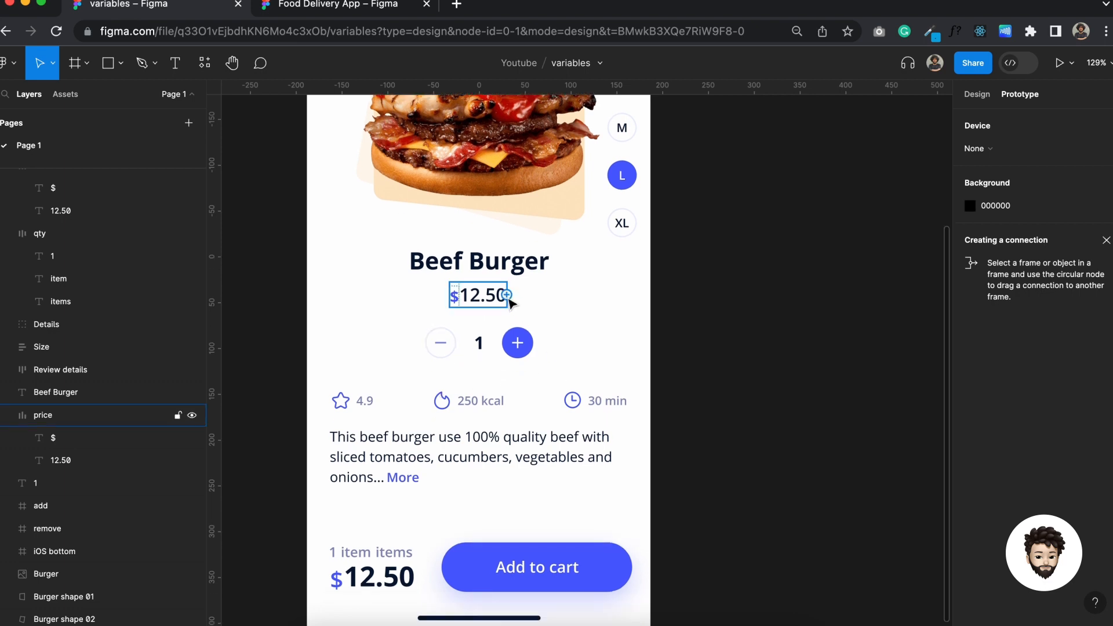
pyautogui.scroll(-4, 489, 298)
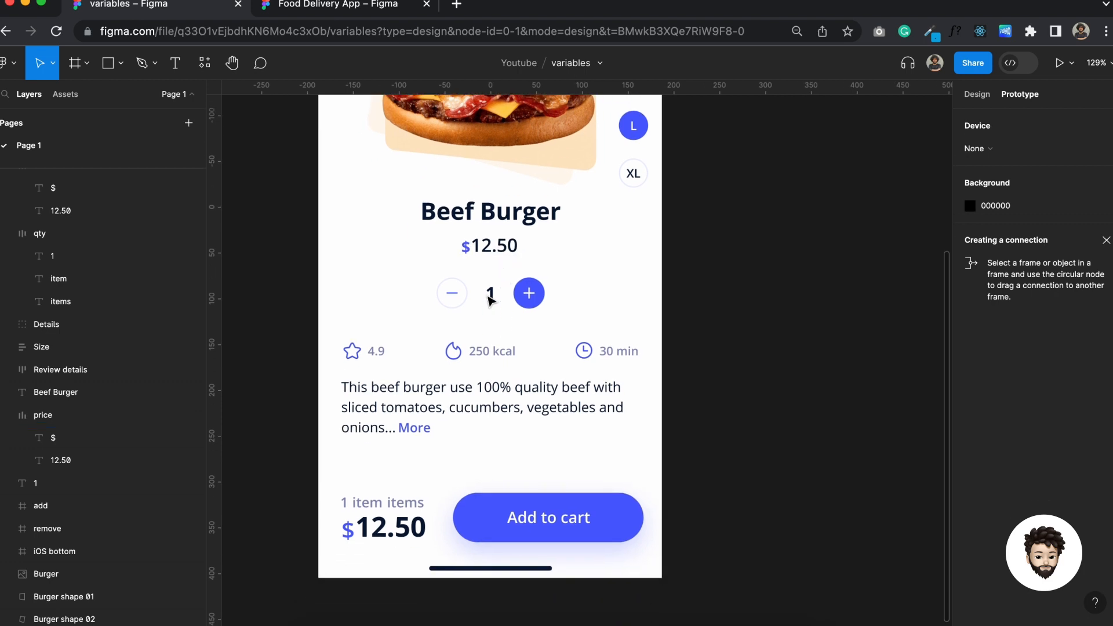
pyautogui.doubleClick(494, 251)
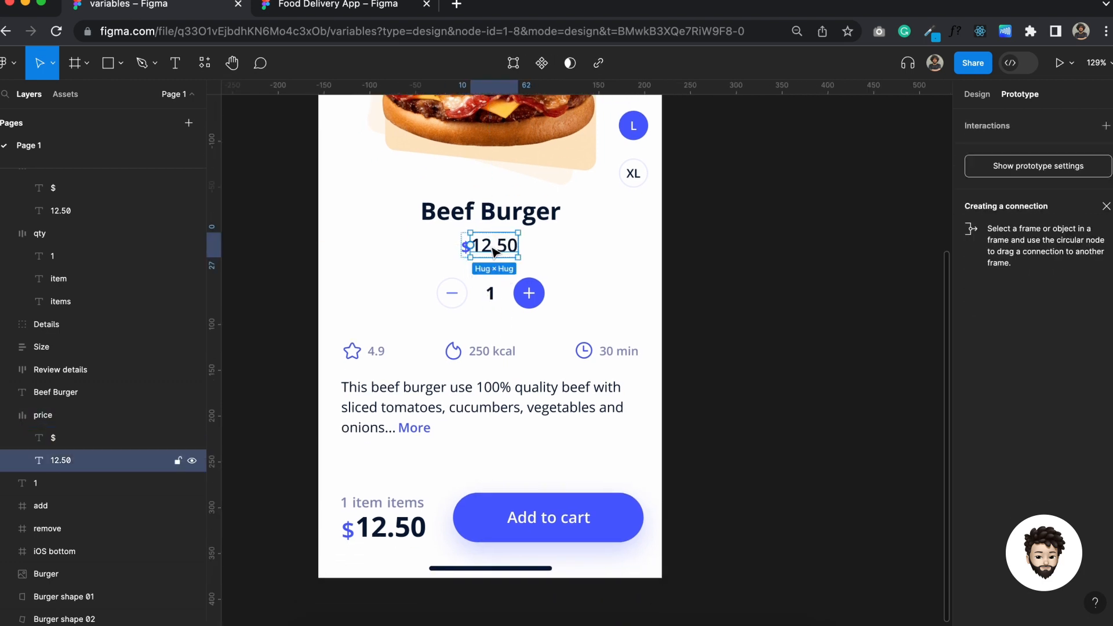
pyautogui.scroll(-3, 493, 250)
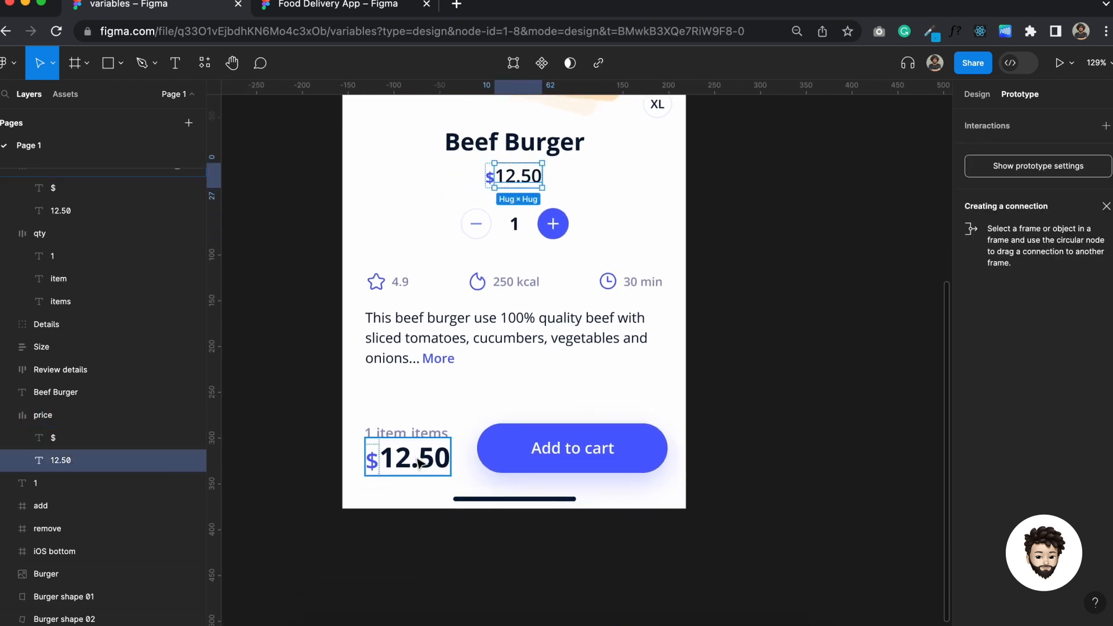
pyautogui.click(418, 463)
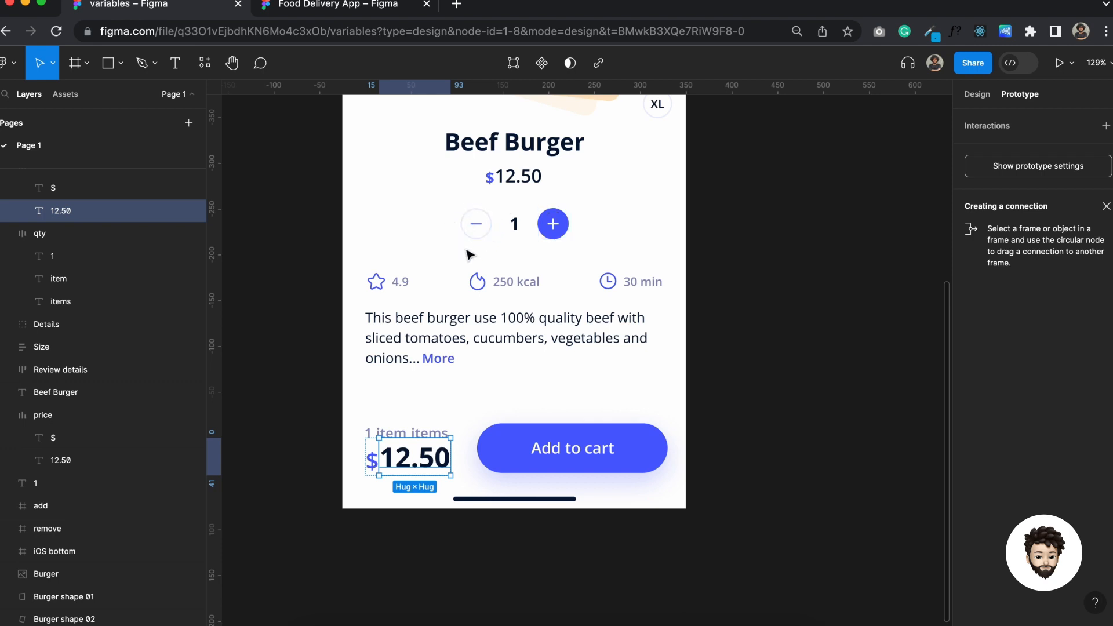
# Step: Examine the quantity number, its minus and plus buttons, and the matching number in the item count above the total
pyautogui.scroll(5, 467, 254)
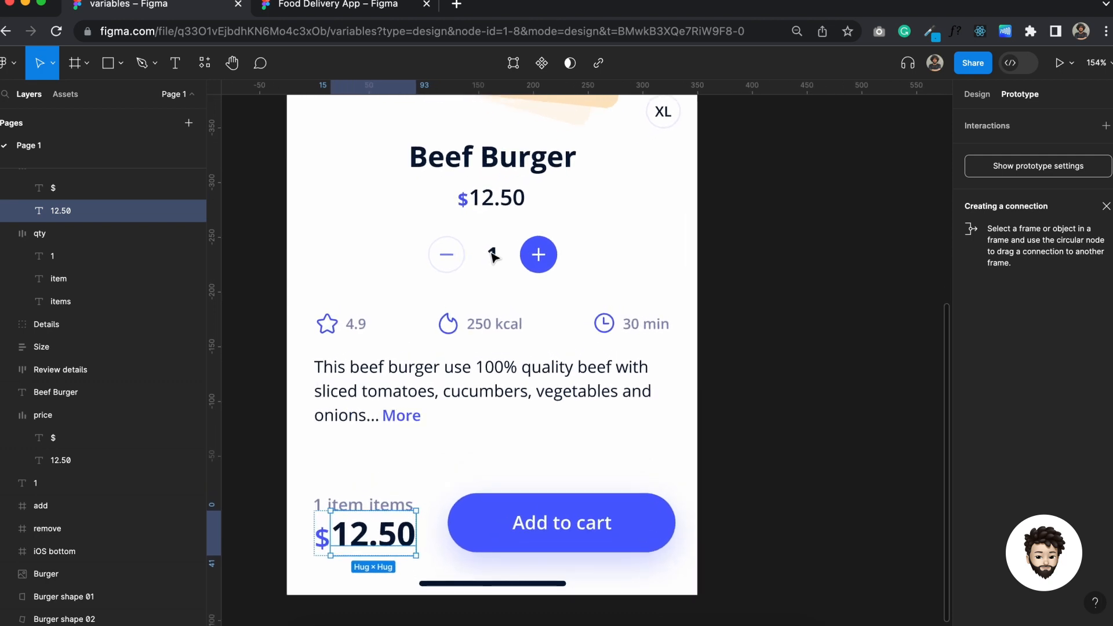
pyautogui.click(494, 256)
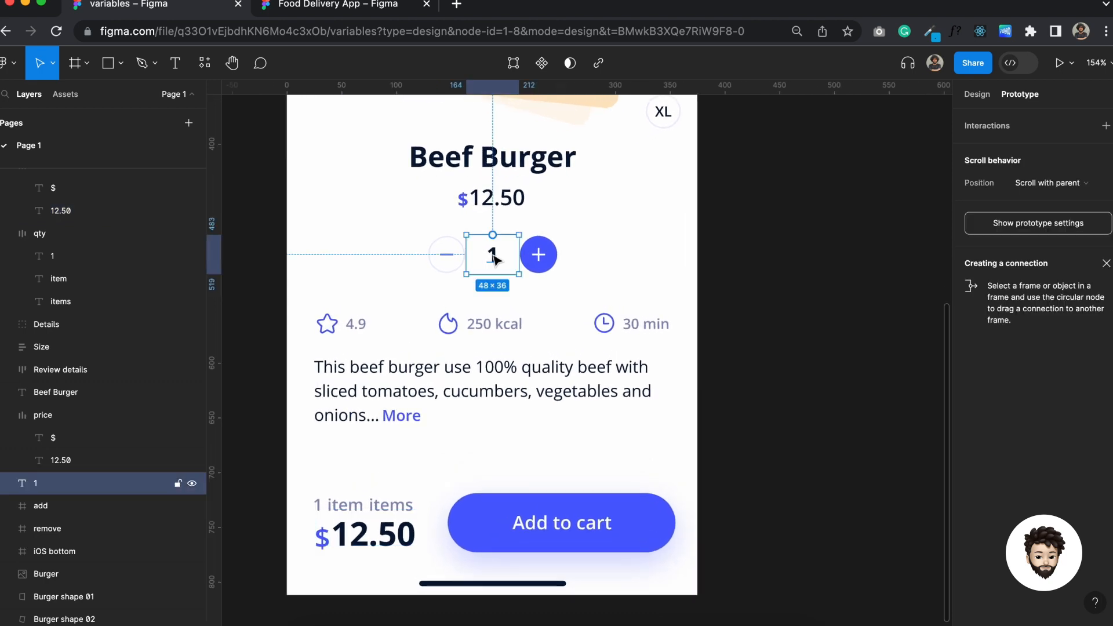
pyautogui.click(446, 254)
pyautogui.click(538, 254)
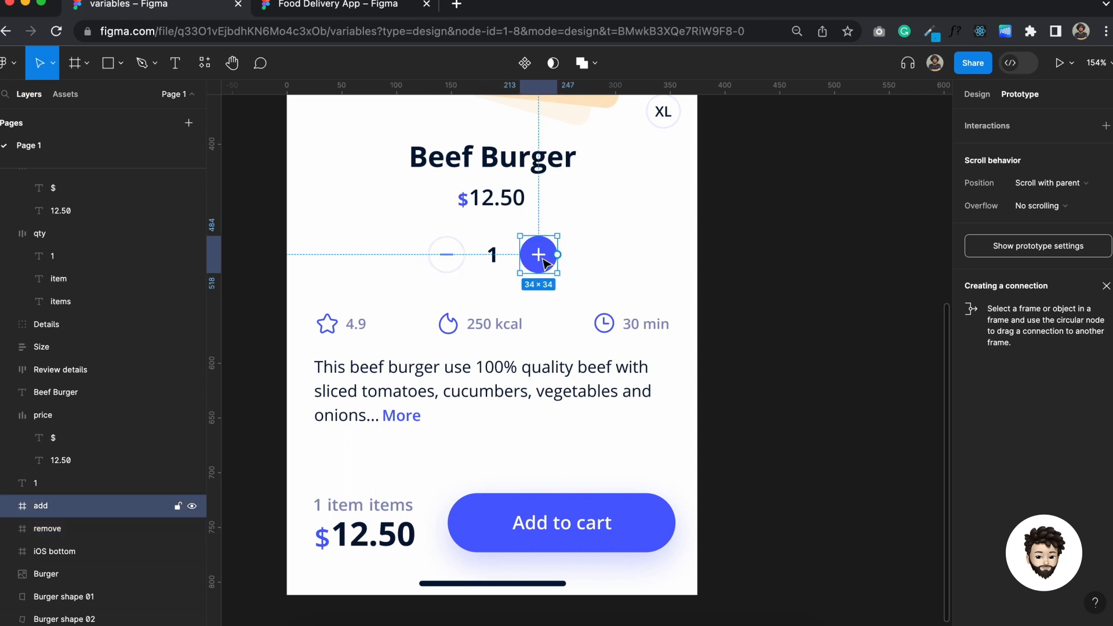
pyautogui.click(317, 504)
pyautogui.click(536, 255)
pyautogui.click(446, 255)
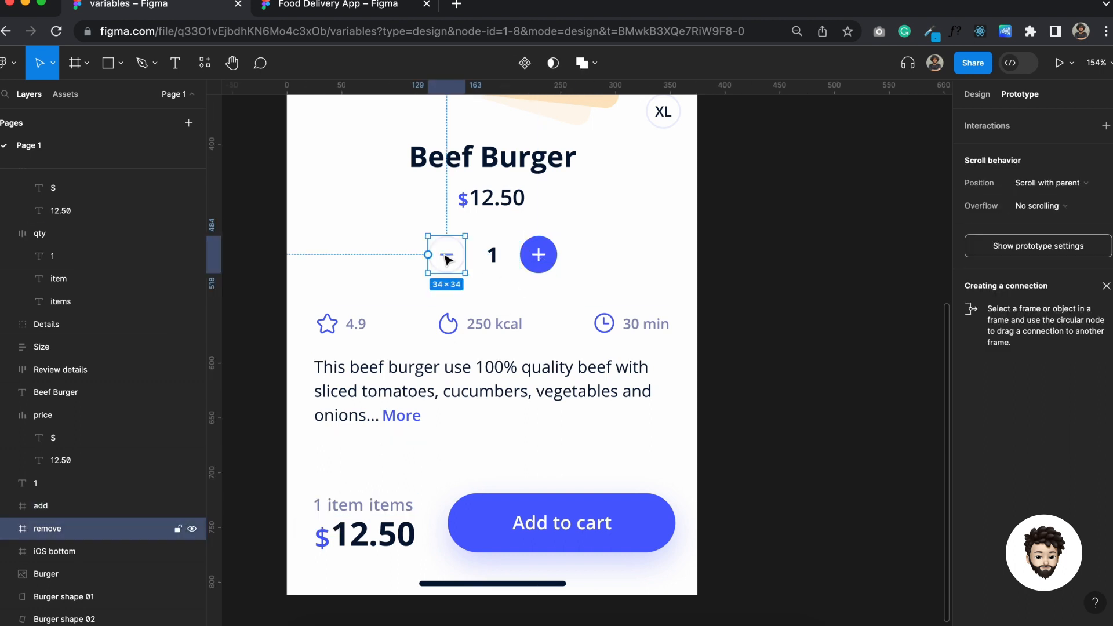
pyautogui.click(318, 504)
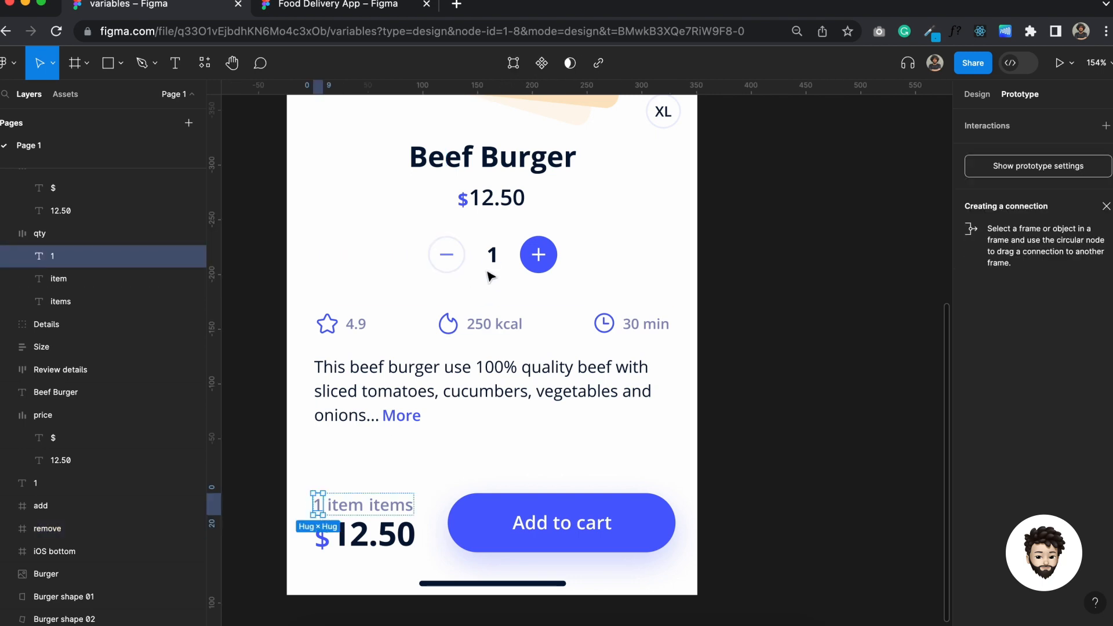
# Step: Examine the separate "item" and "items" text layers in the item count above the total
pyautogui.moveTo(316, 510)
pyautogui.scroll(3, 316, 513)
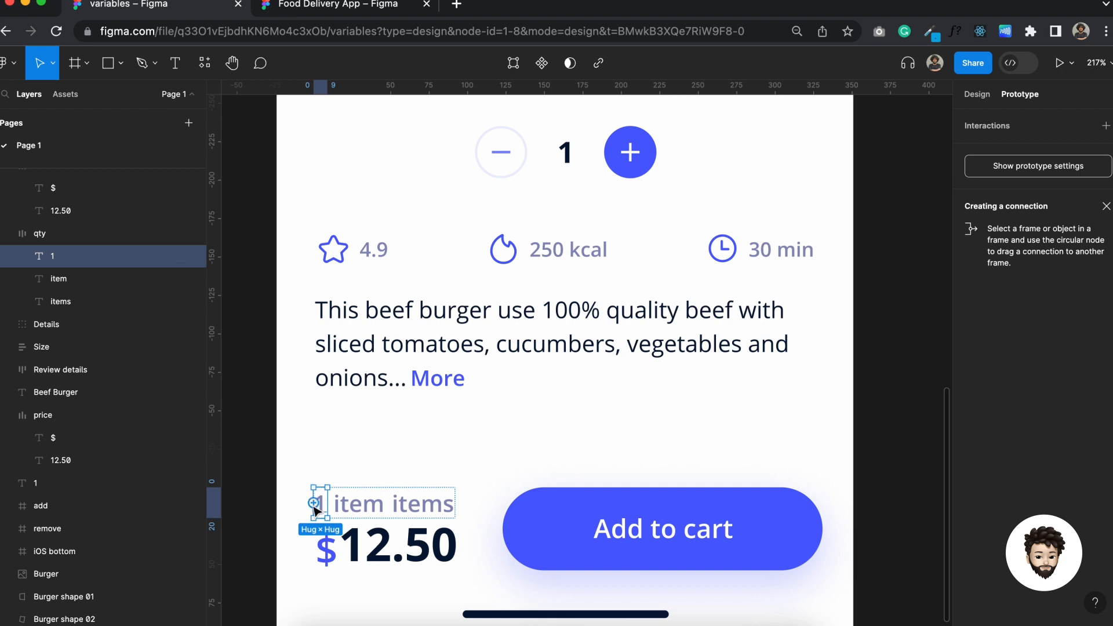
pyautogui.click(365, 505)
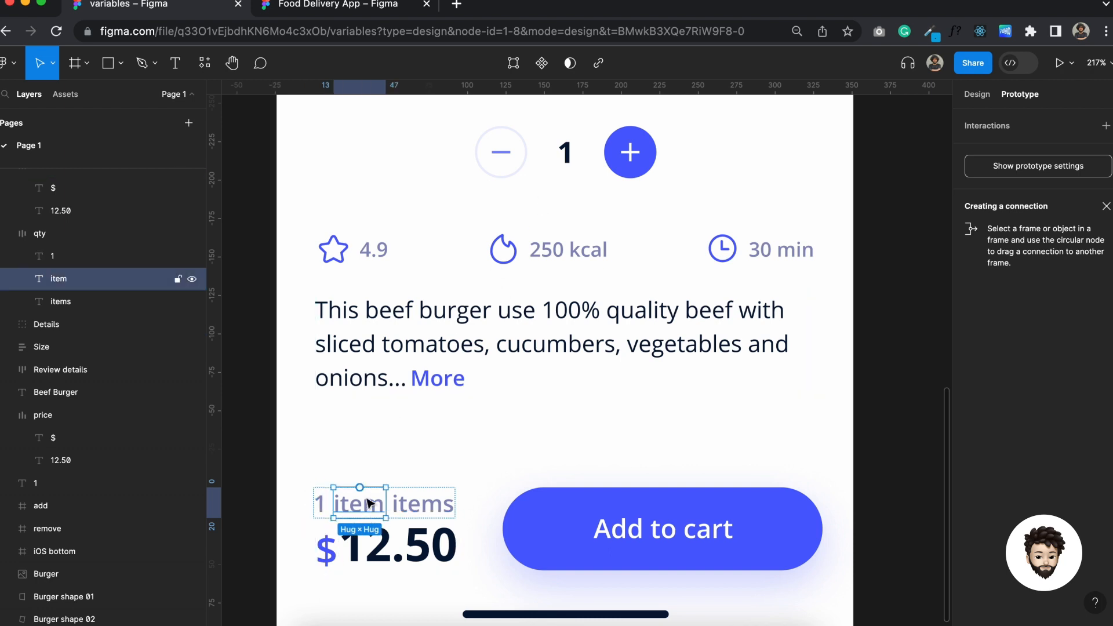
pyautogui.keyDown('shift'); pyautogui.click(412, 505); pyautogui.keyUp('shift')
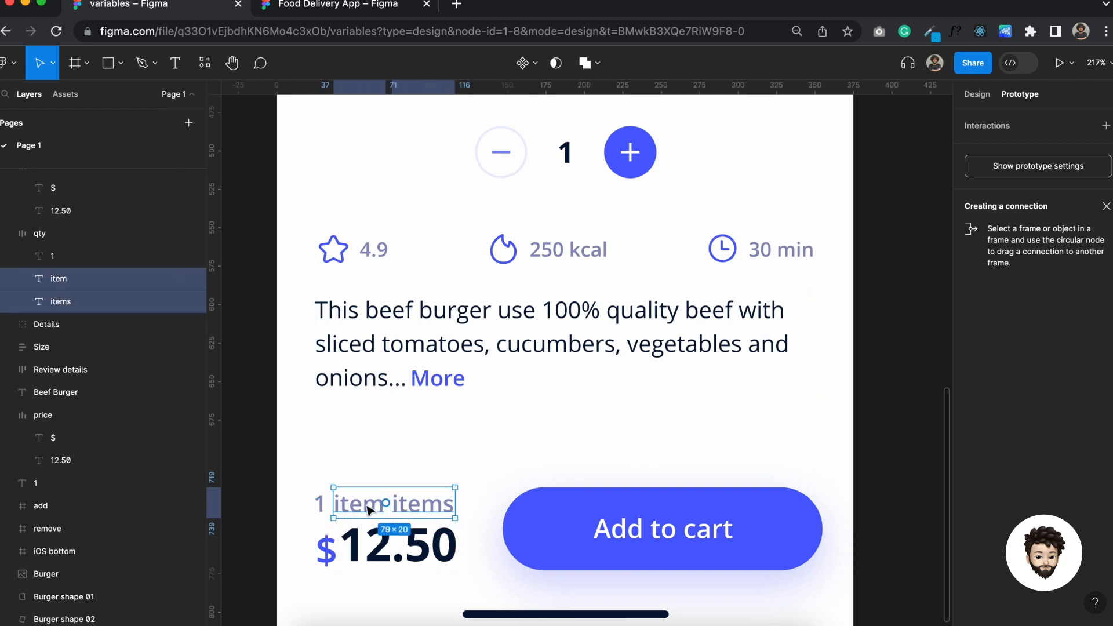
pyautogui.click(442, 475)
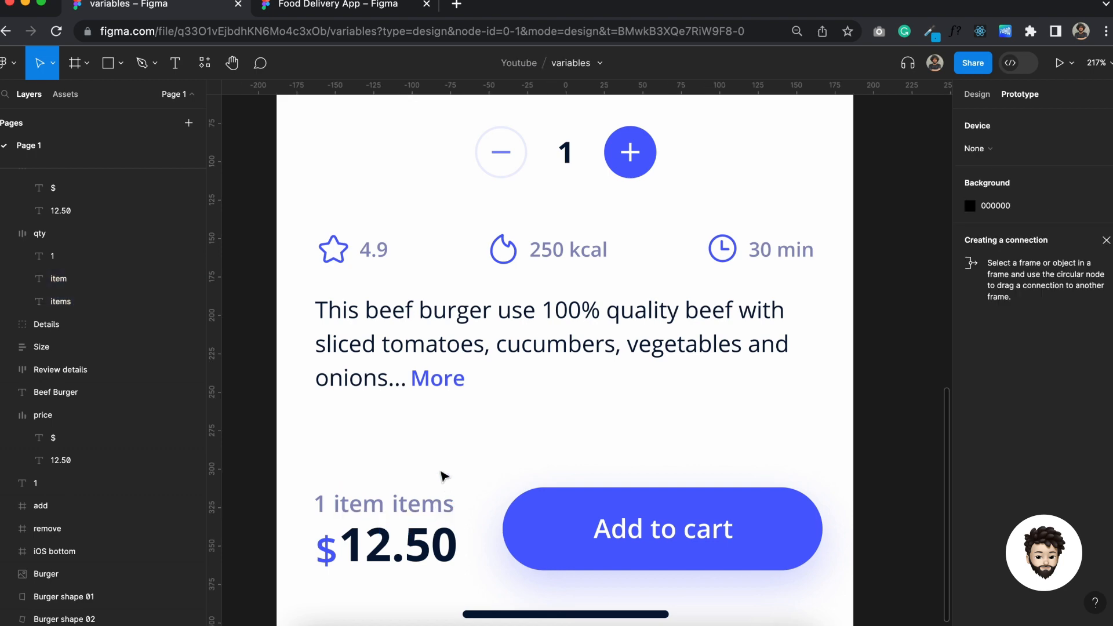
pyautogui.scroll(-5, 441, 475)
pyautogui.click(374, 536)
pyautogui.scroll(5, 373, 542)
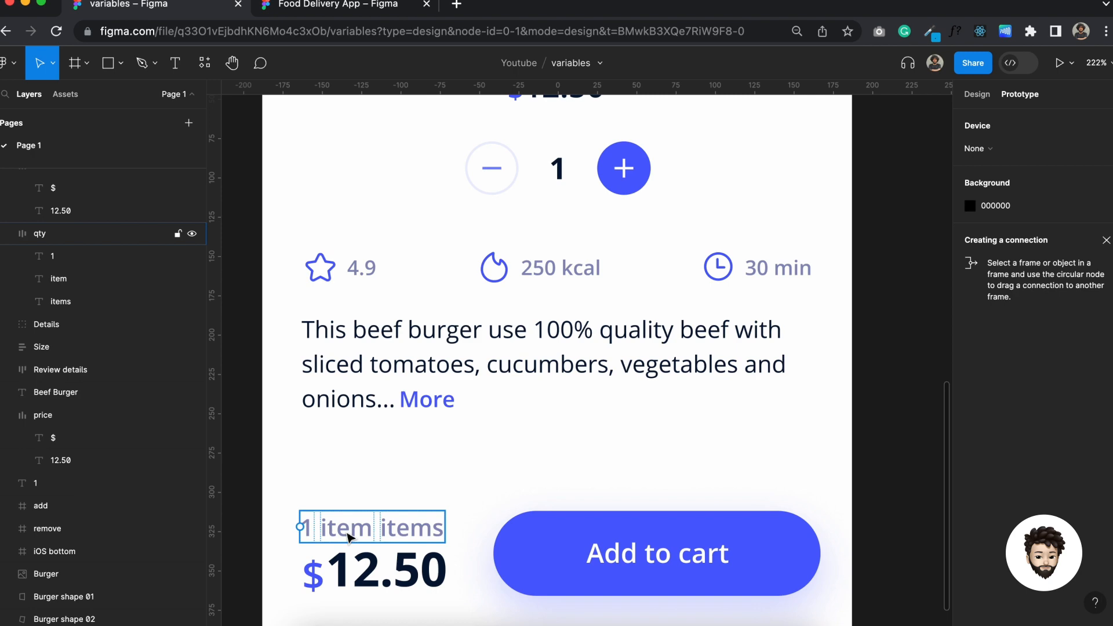
pyautogui.scroll(5, 348, 536)
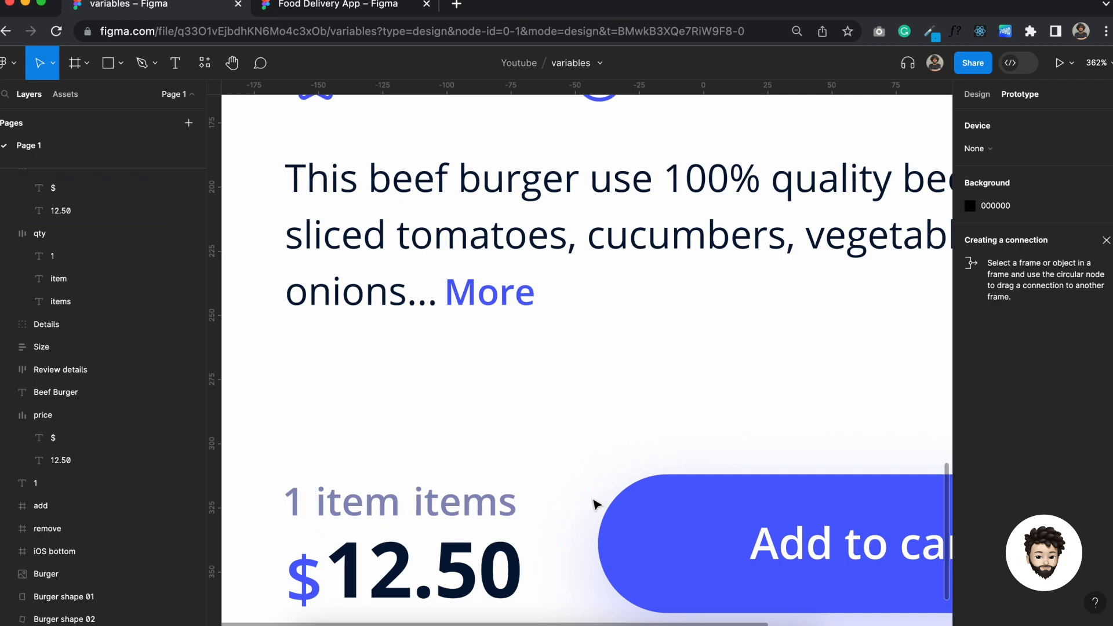
# Step: Examine the price group under Beef Burger, including its separate dollar sign and amount text layers
pyautogui.scroll(-5, 596, 502)
pyautogui.scroll(3, 597, 502)
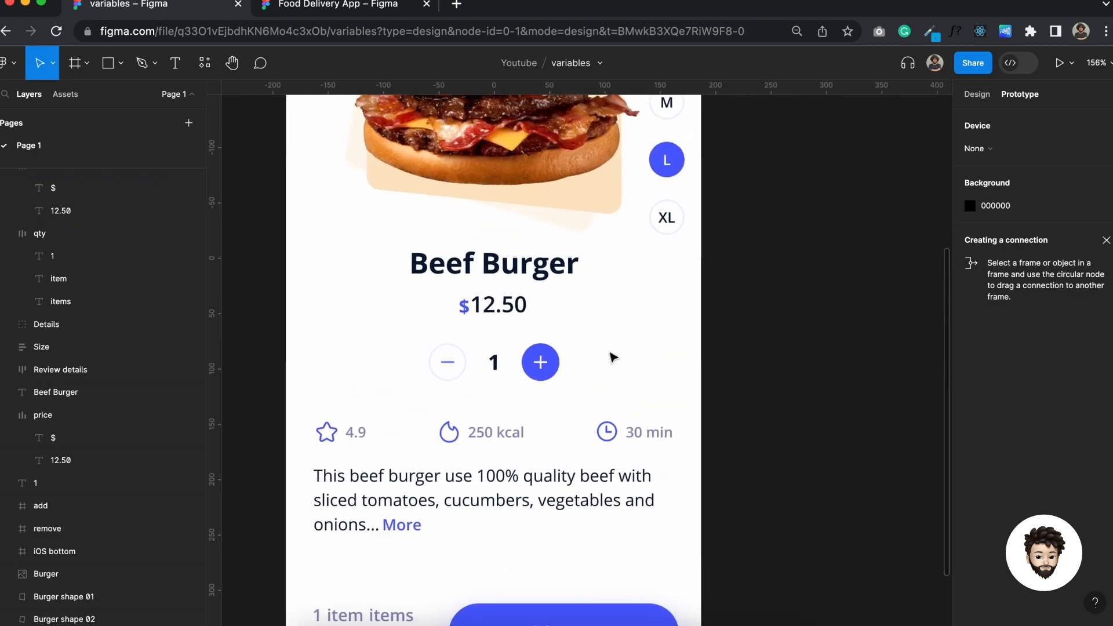
pyautogui.scroll(-3, 611, 355)
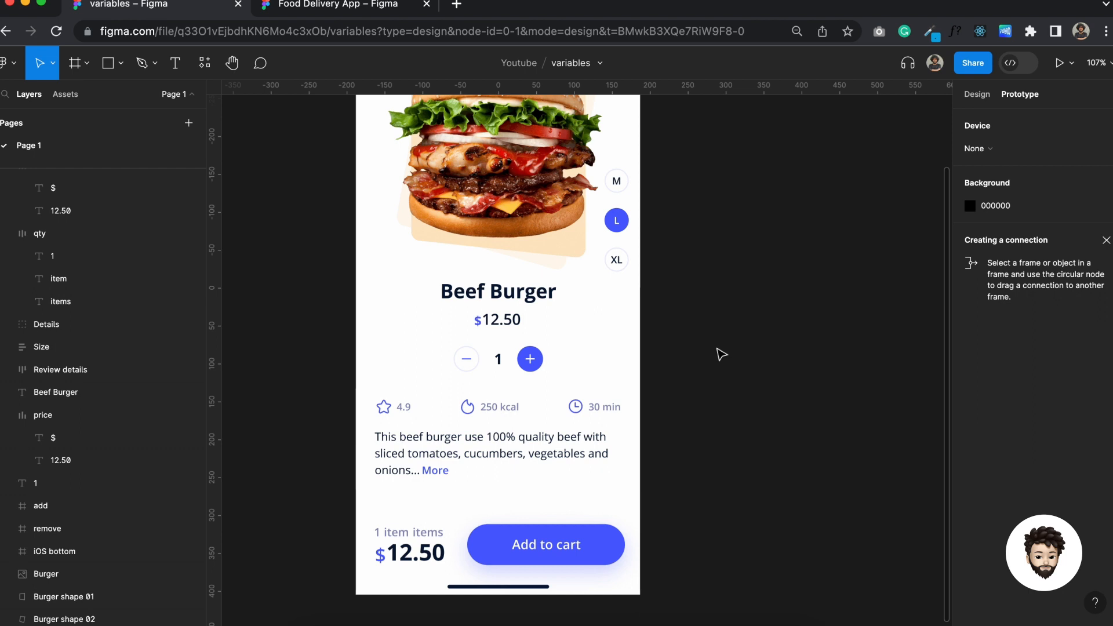
pyautogui.click(517, 326)
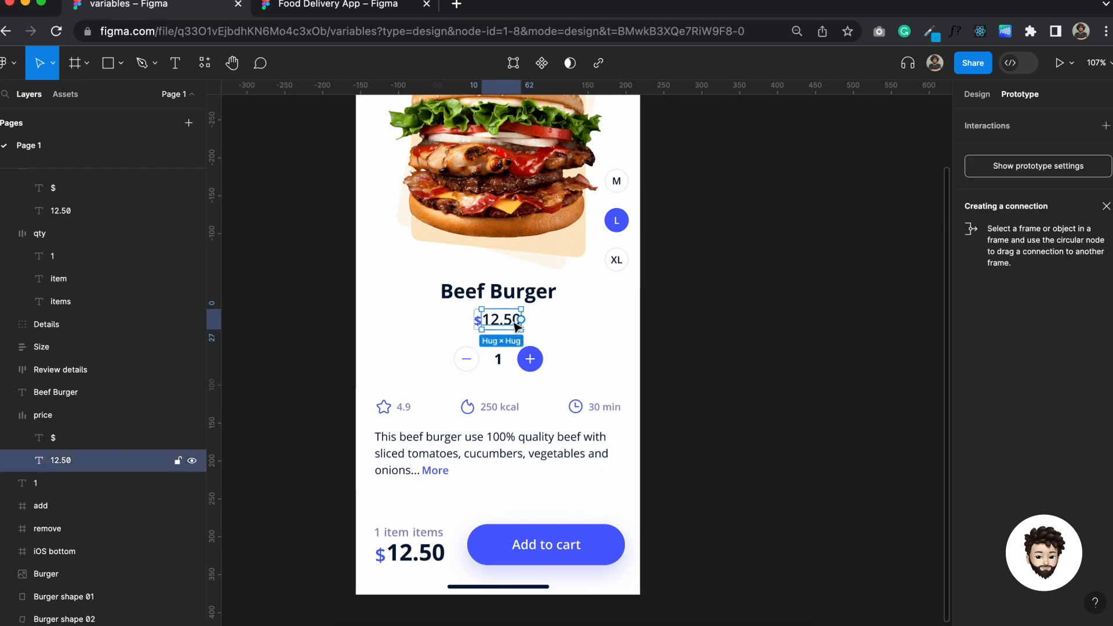
pyautogui.click(499, 364)
pyautogui.click(578, 326)
pyautogui.scroll(5, 577, 324)
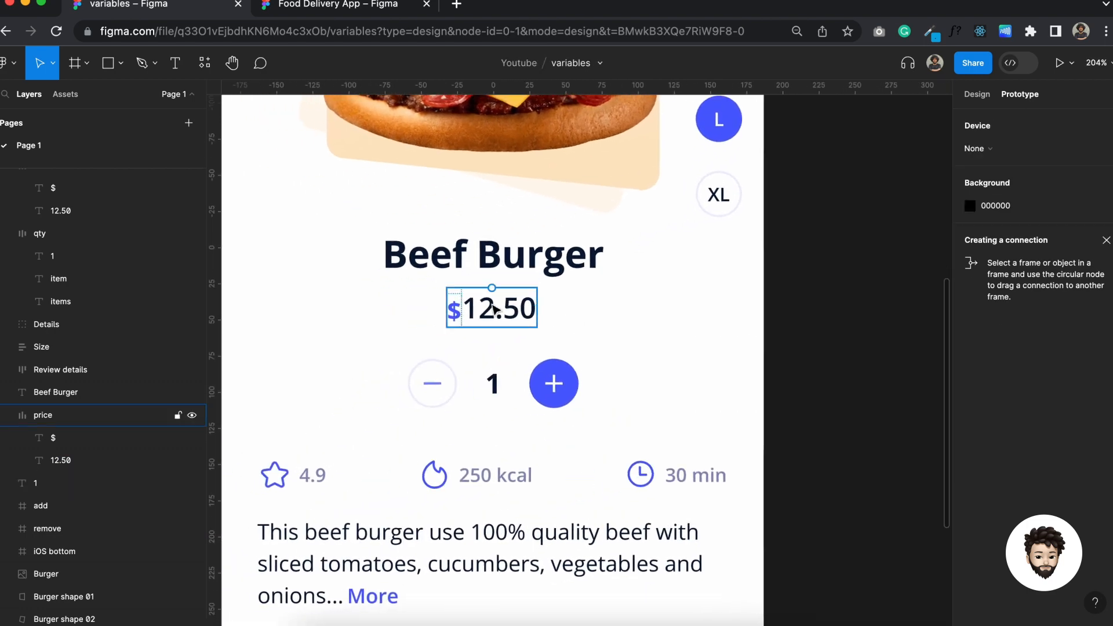
pyautogui.click(493, 309)
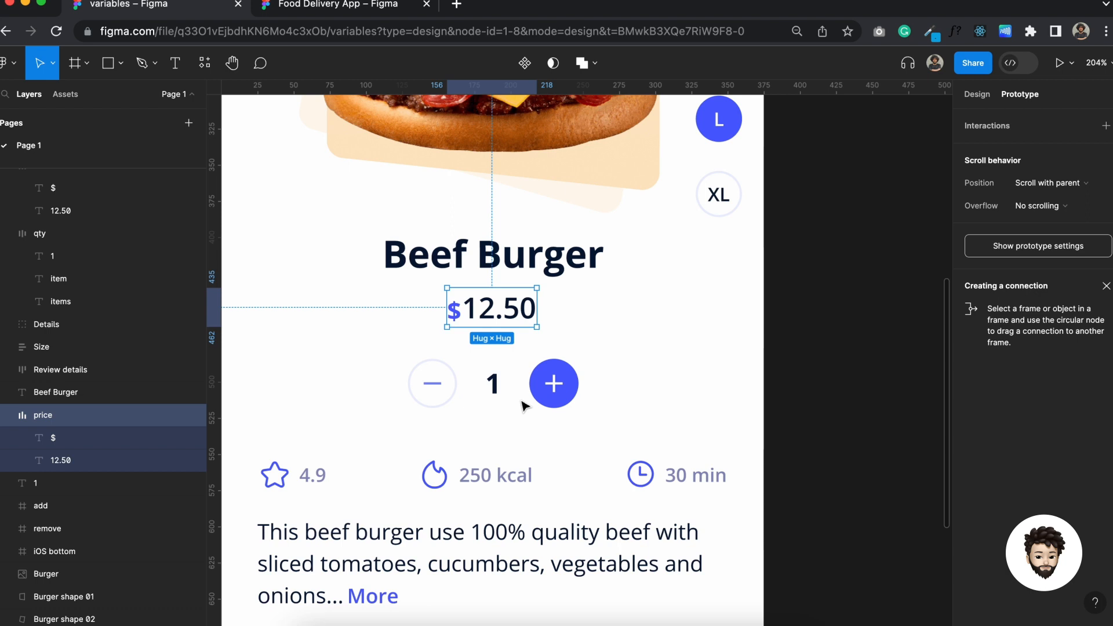
pyautogui.click(867, 293)
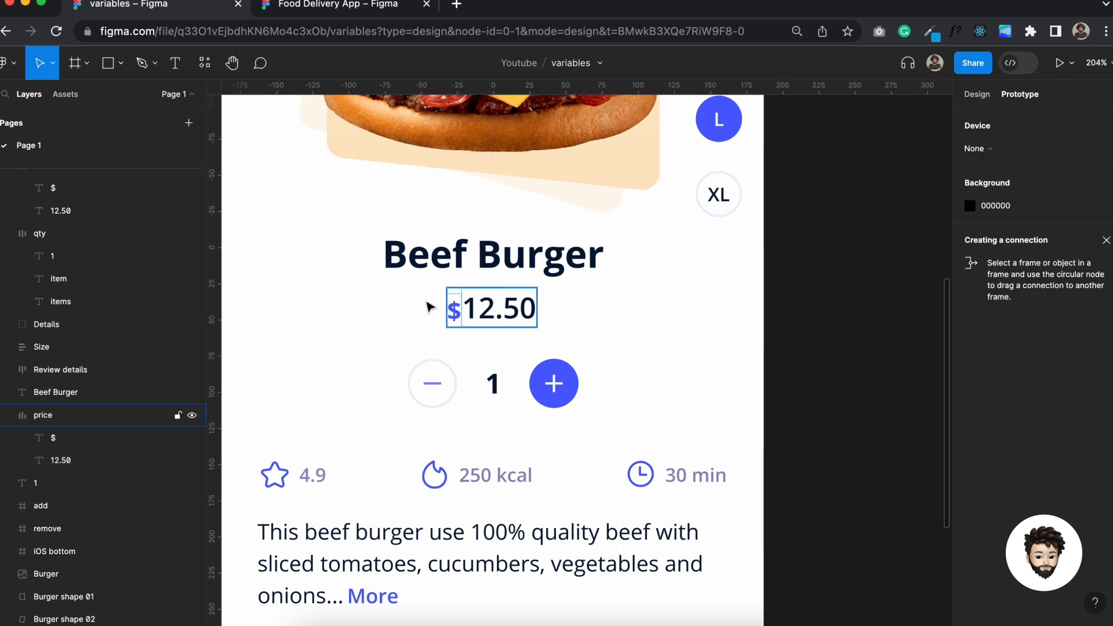
pyautogui.click(486, 316)
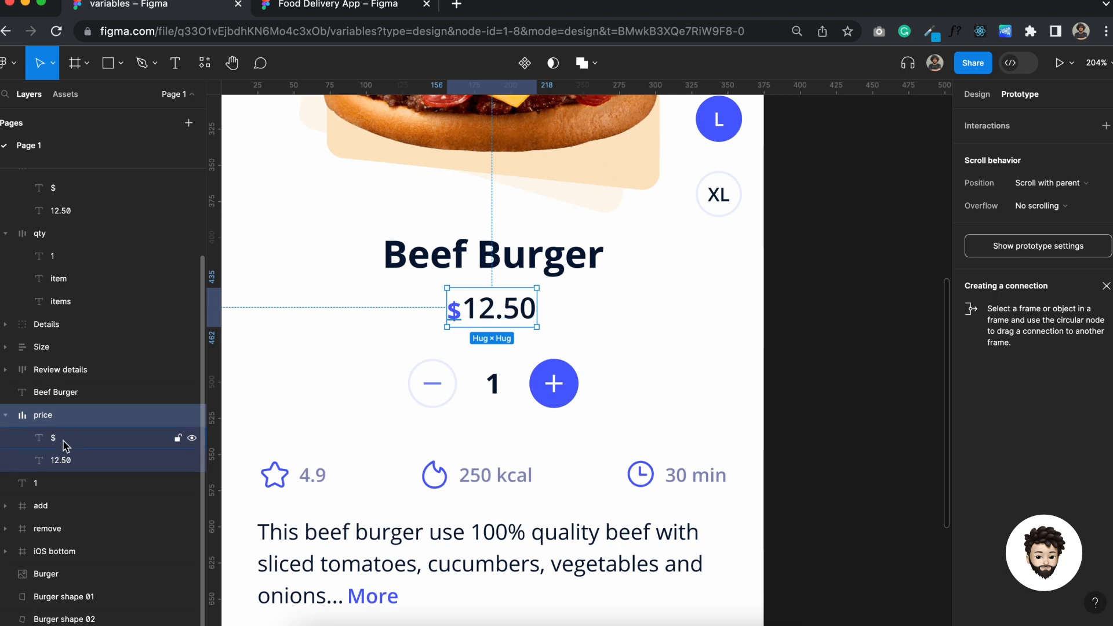
pyautogui.moveTo(509, 306)
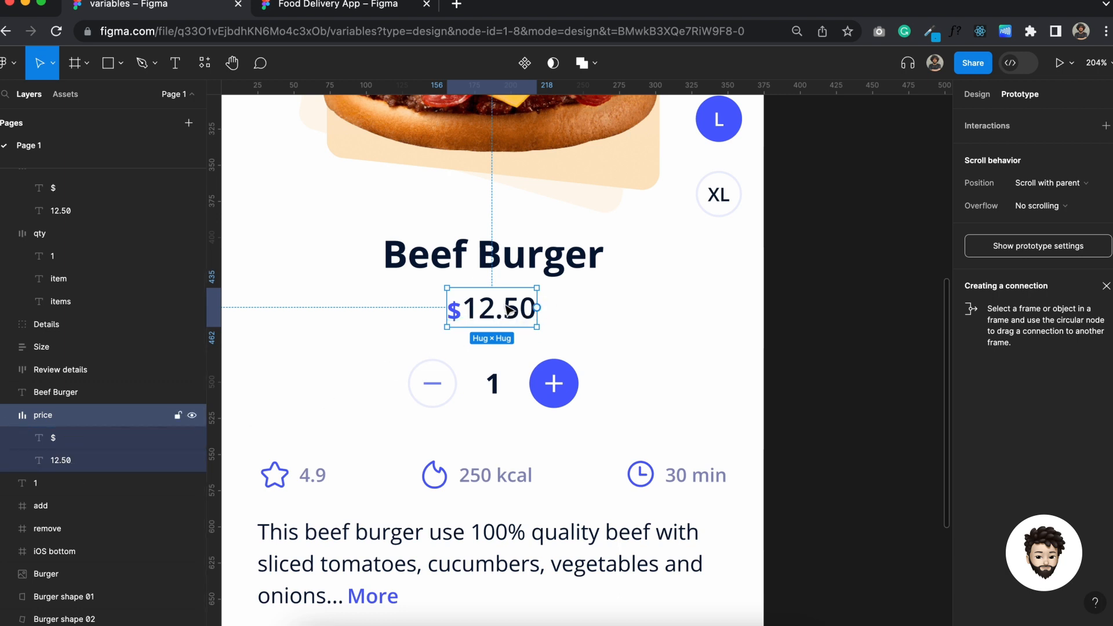
pyautogui.doubleClick(454, 311)
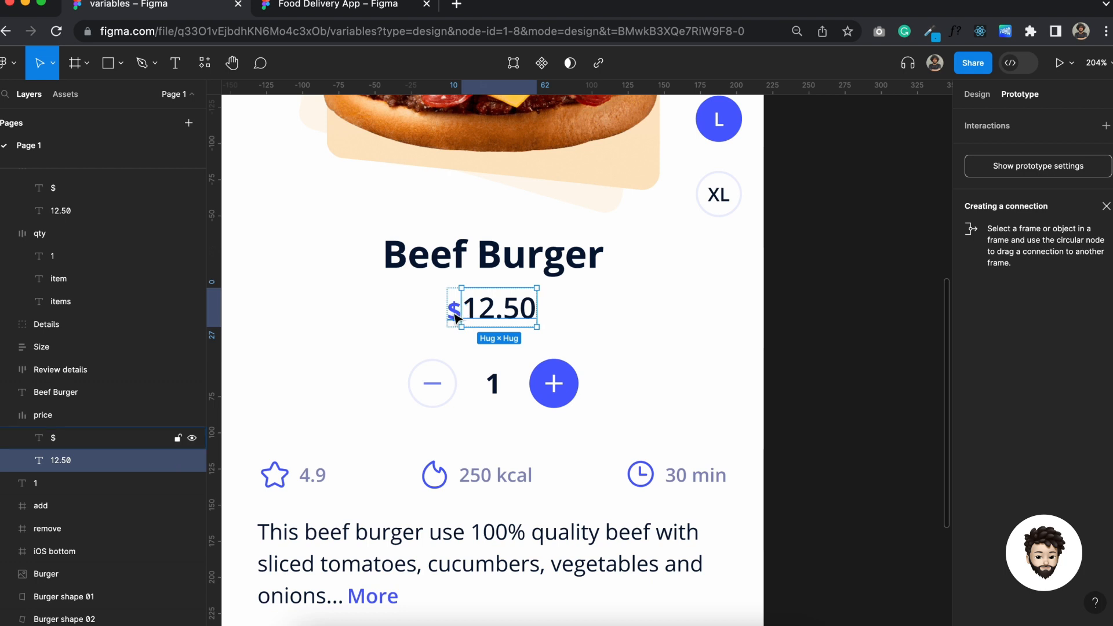
pyautogui.click(511, 318)
# Step: Examine the quantity number between the buttons and the individual text layers of the qty group above the total
pyautogui.click(451, 373)
pyautogui.click(492, 383)
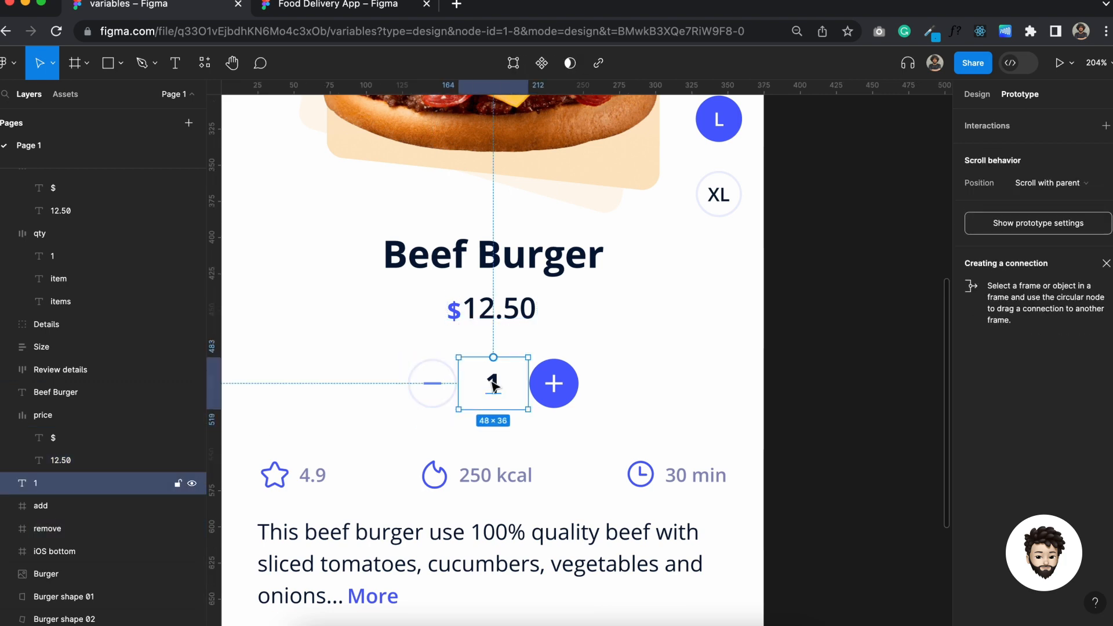
pyautogui.scroll(-3, 494, 383)
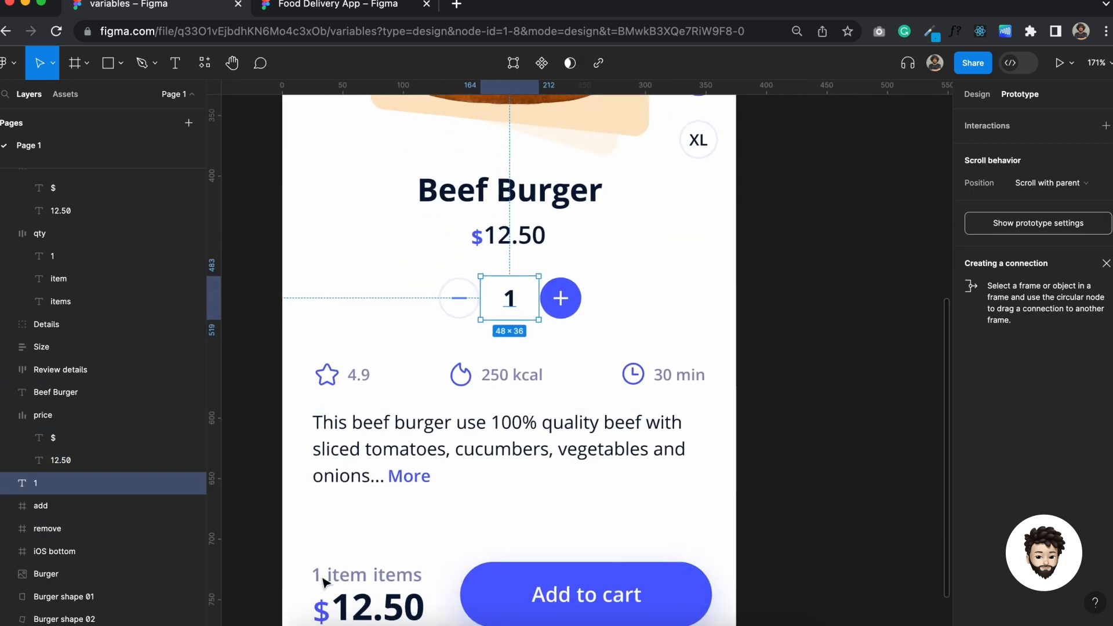
pyautogui.click(320, 577)
pyautogui.scroll(1, 322, 579)
pyautogui.scroll(5, 321, 578)
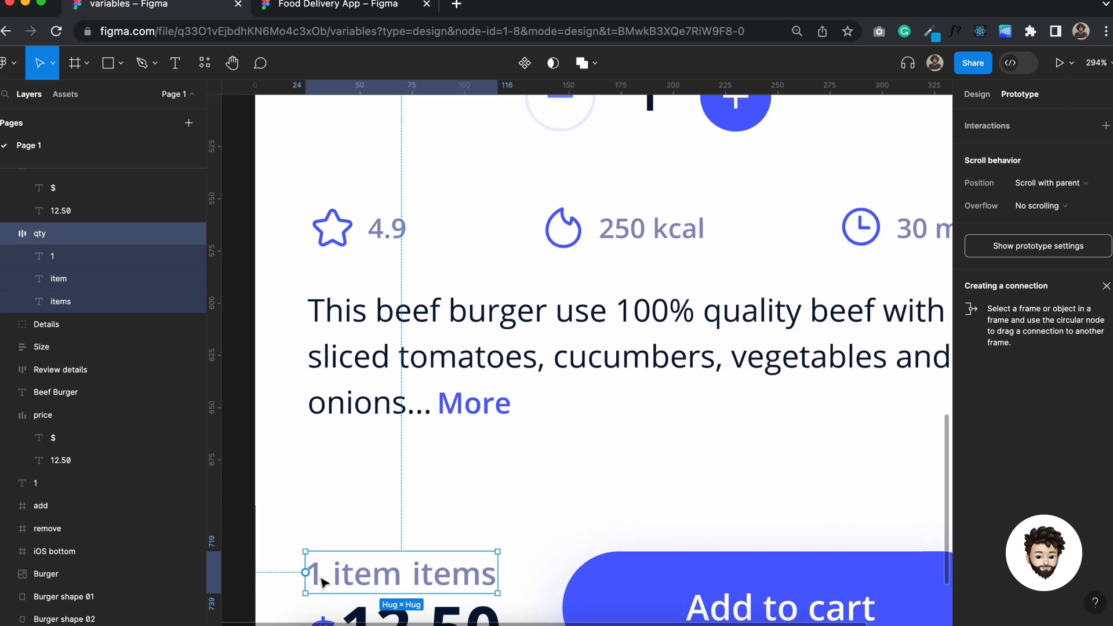
pyautogui.doubleClick(318, 577)
pyautogui.click(374, 577)
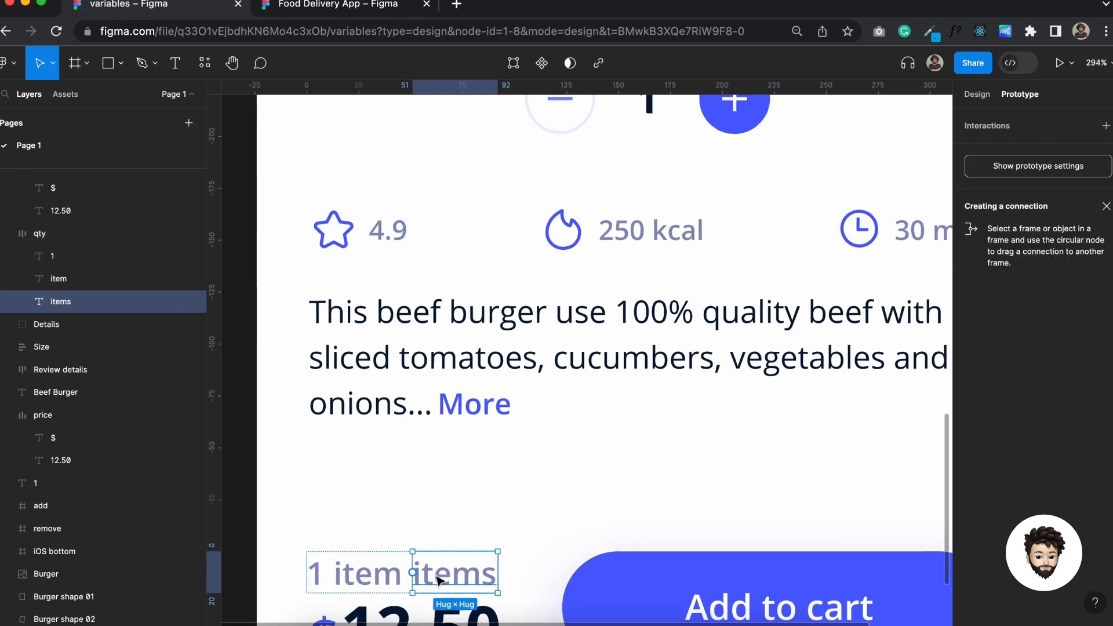
# Step: Deselect the items text and open the page's local variables
pyautogui.hotkey('shift', '1')
pyautogui.click(583, 422)
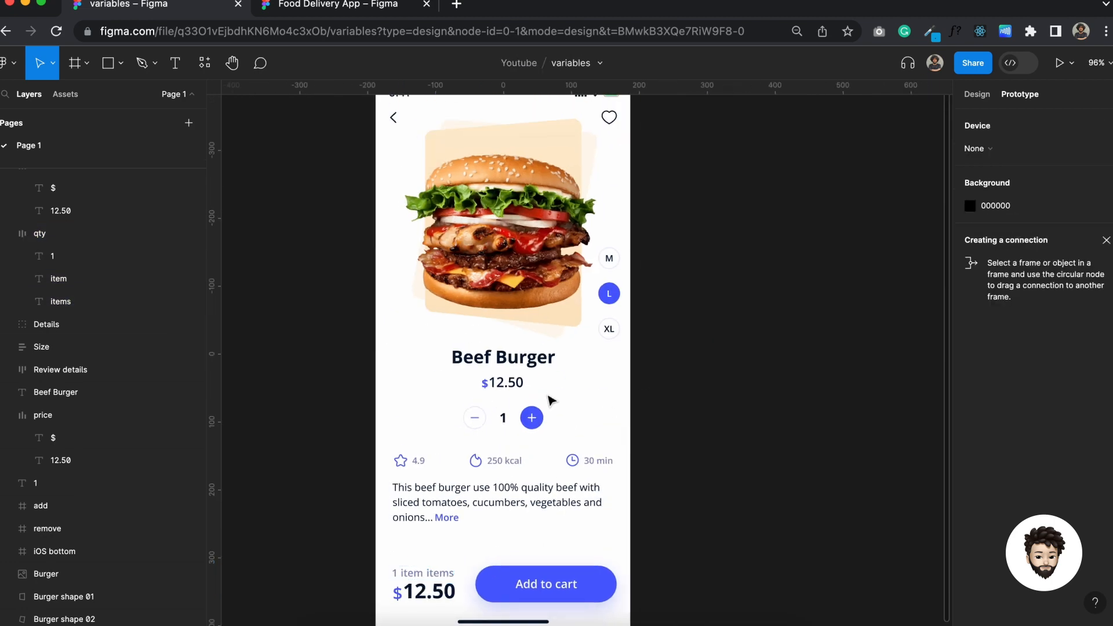
pyautogui.click(985, 94)
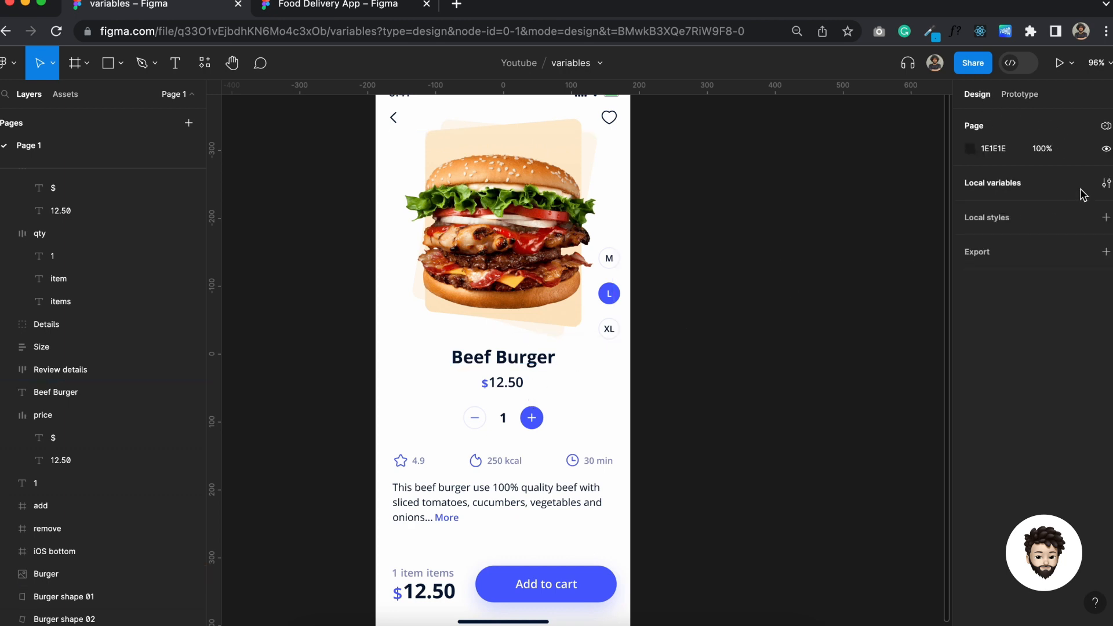
pyautogui.click(1105, 184)
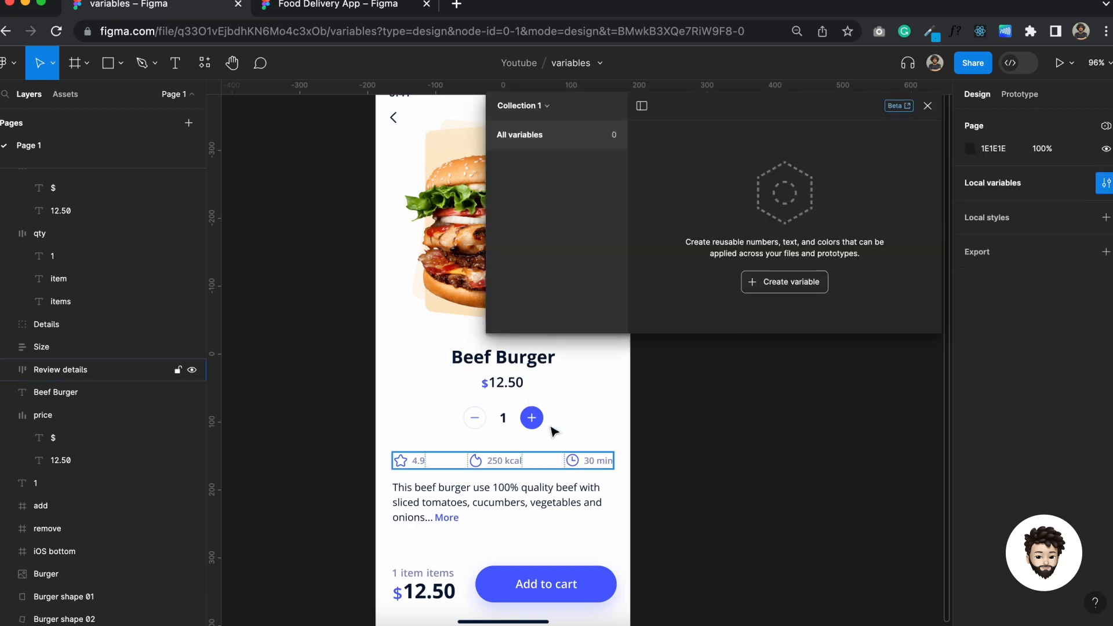
pyautogui.scroll(5, 510, 387)
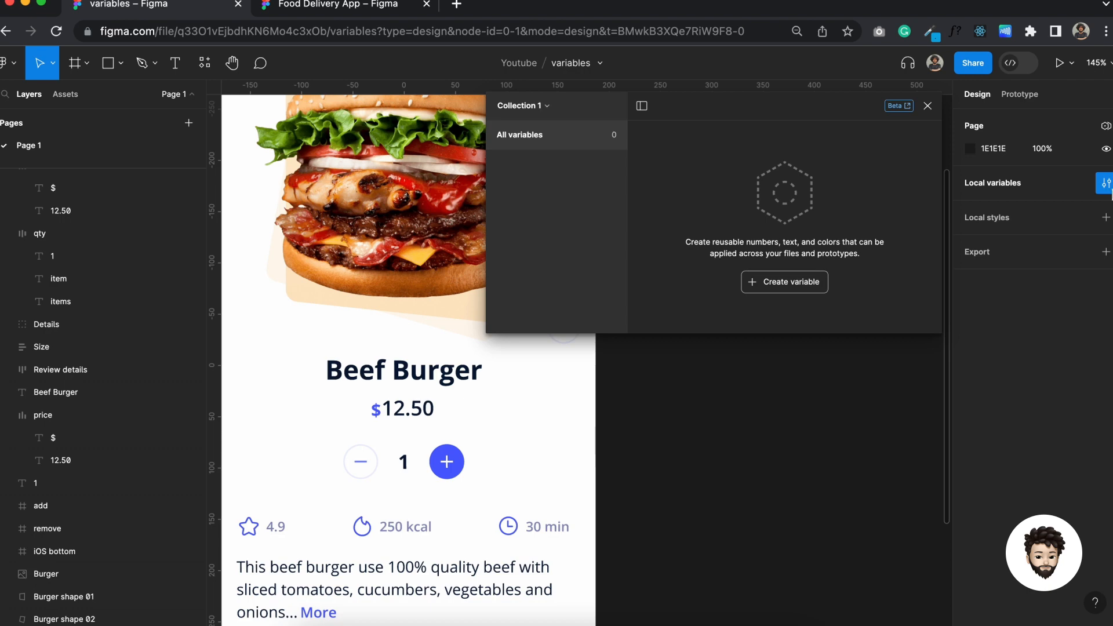
# Step: Create a number variable named price with a Mode 1 value of 12.50
pyautogui.click(778, 291)
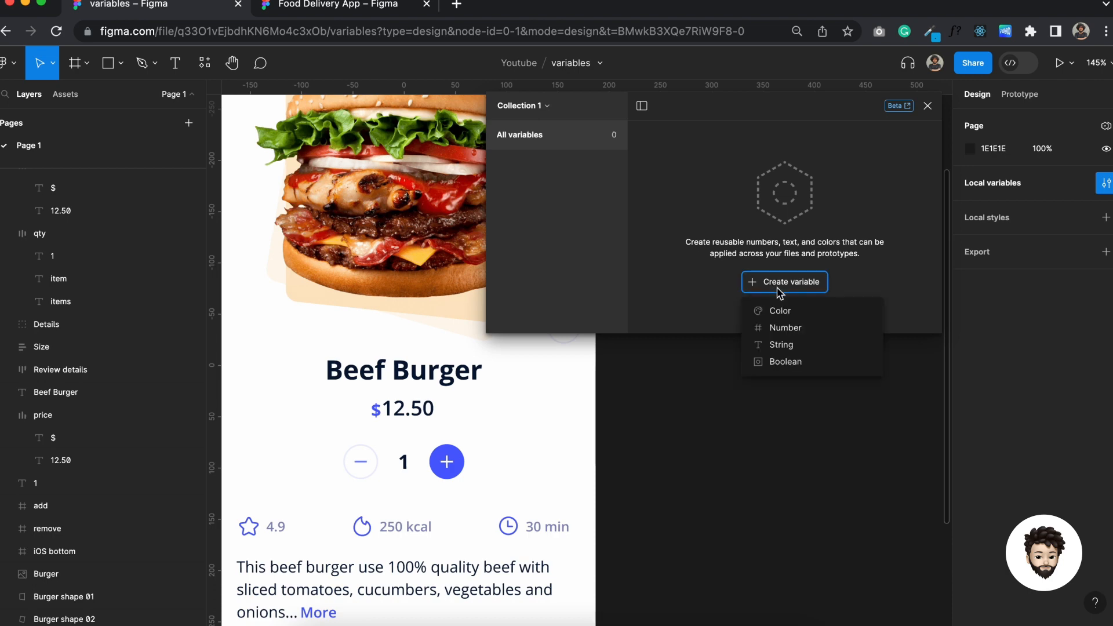
pyautogui.click(796, 329)
pyautogui.write('pr')
pyautogui.click(651, 170)
pyautogui.write('12.50')
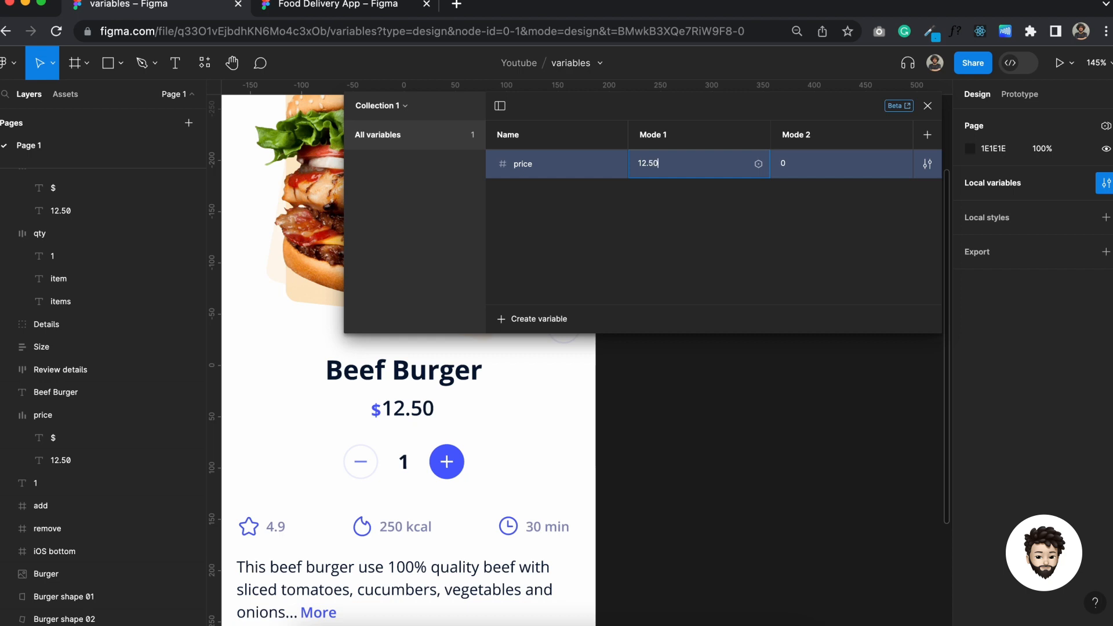
pyautogui.click(705, 223)
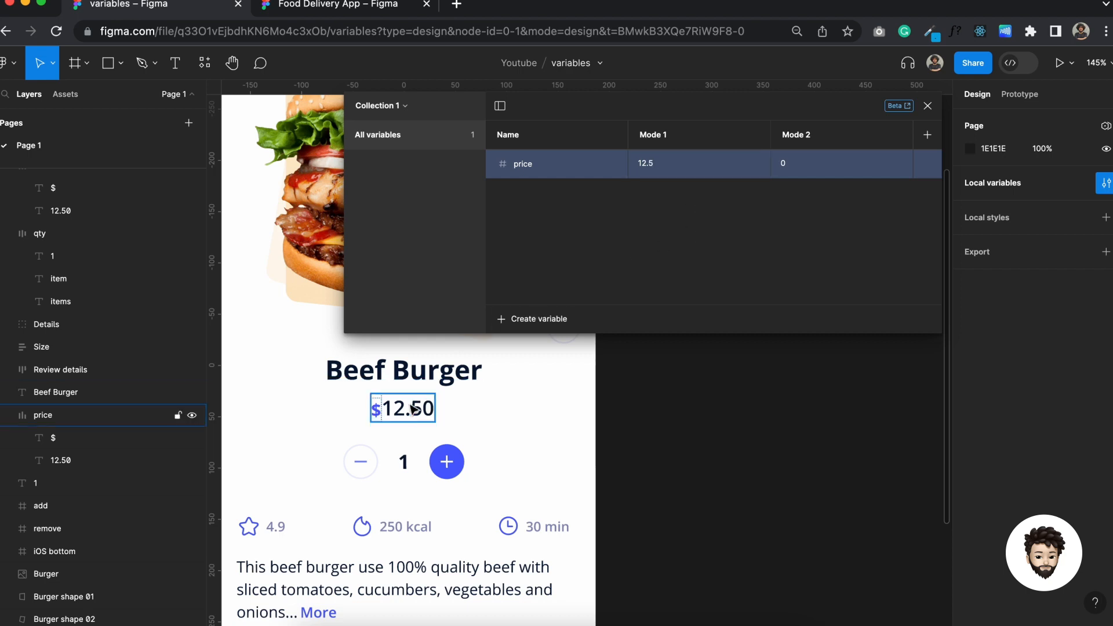
# Step: Create a number variable named qty with a Mode 1 value of 1 for the quantity between the buttons
pyautogui.click(405, 463)
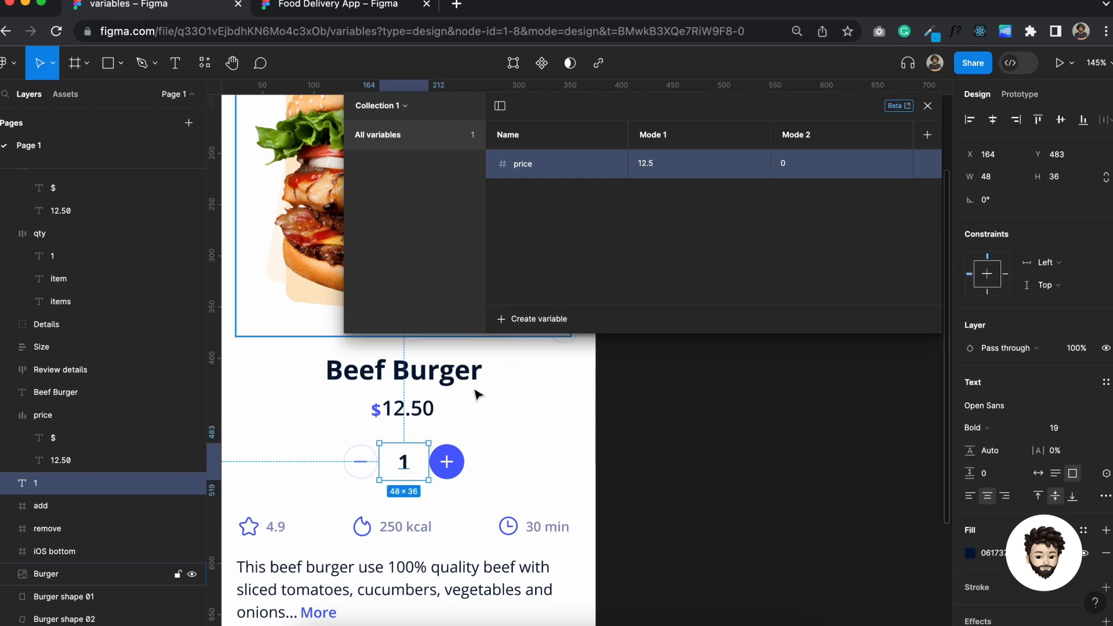
pyautogui.click(534, 320)
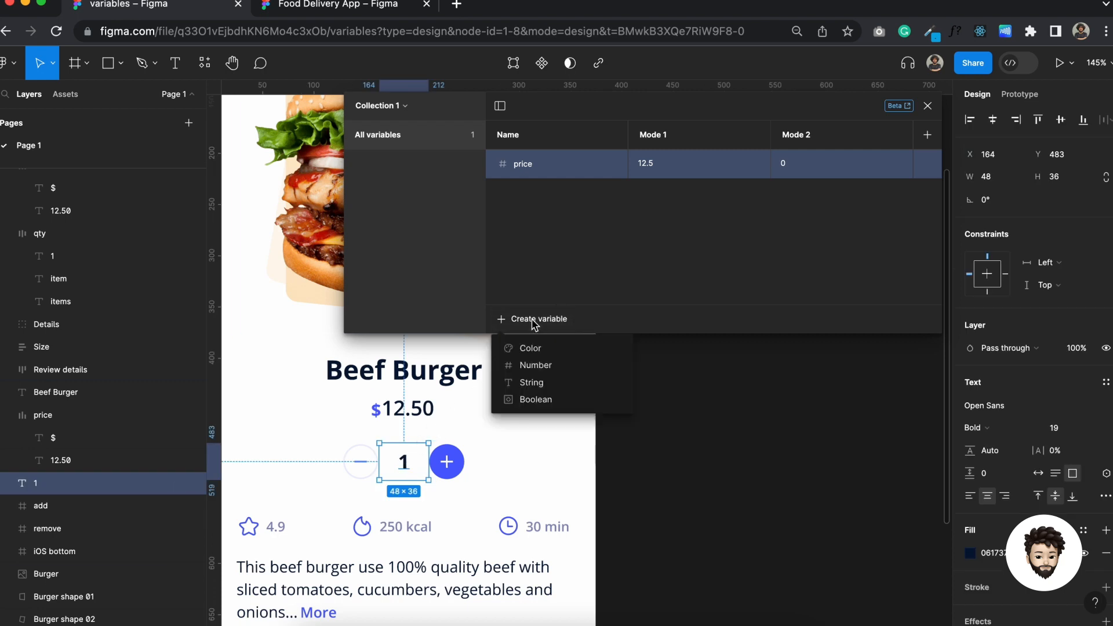
pyautogui.click(547, 366)
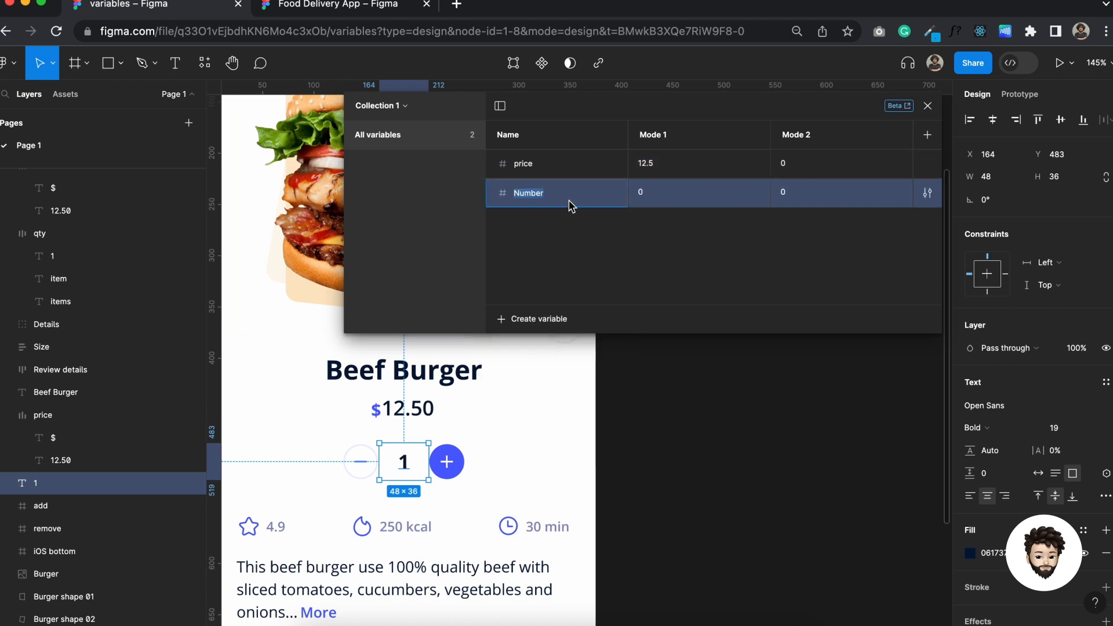
pyautogui.write('qty')
pyautogui.click(653, 193)
pyautogui.write('1')
pyautogui.press('Return')
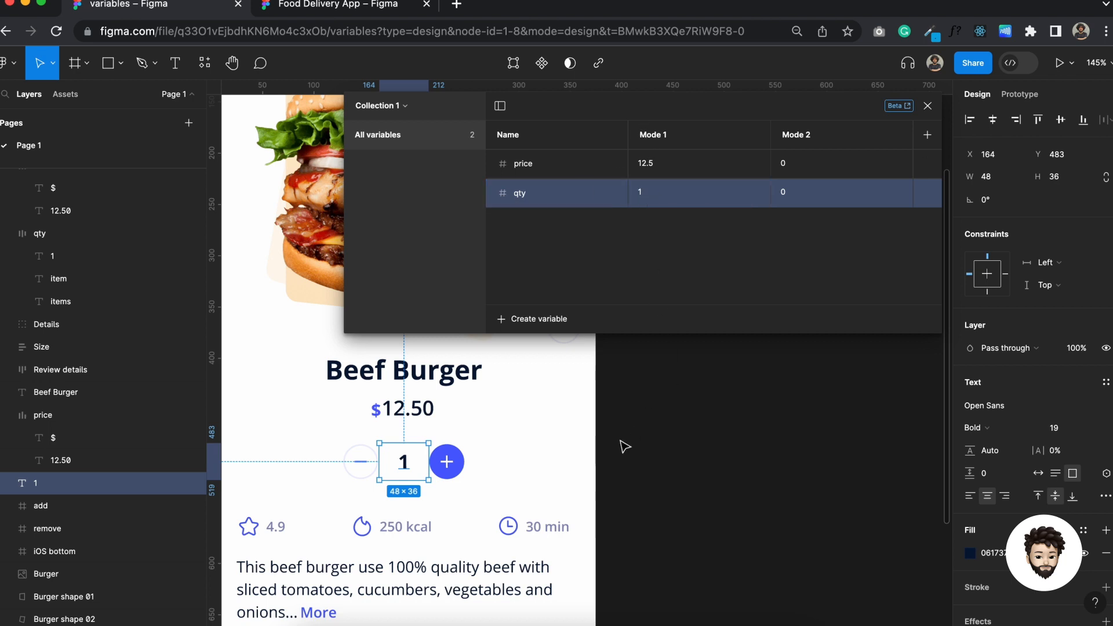
# Step: Create a number variable named total price with a Mode 1 value of 12.5 for the amount beside Add to cart
pyautogui.scroll(-5, 623, 445)
pyautogui.hscroll(-2, 621, 450)
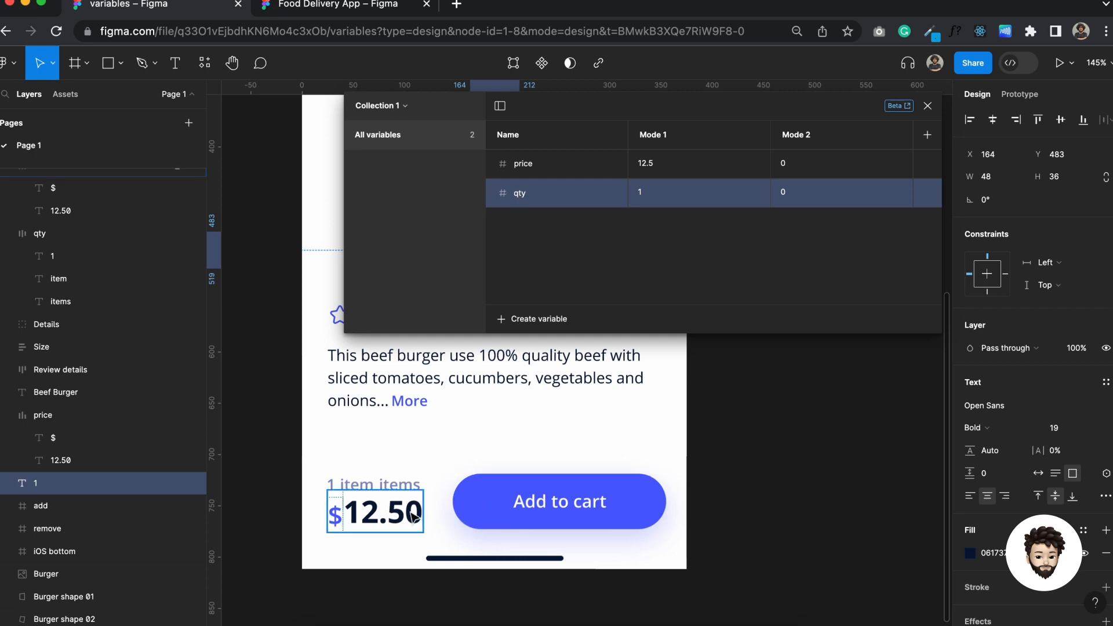
pyautogui.doubleClick(416, 515)
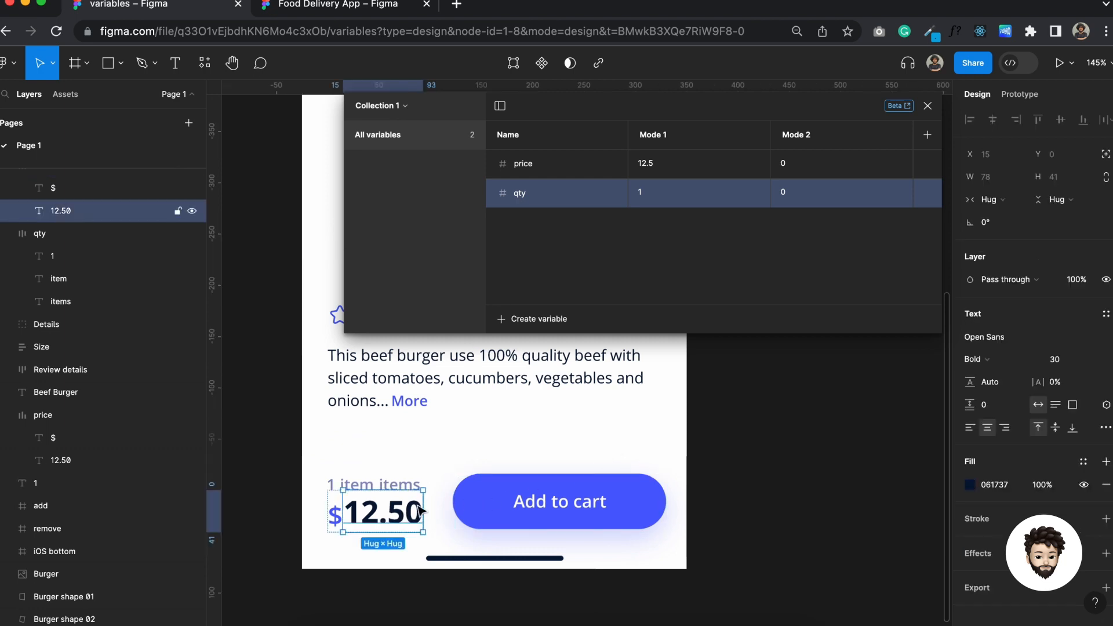
pyautogui.click(545, 328)
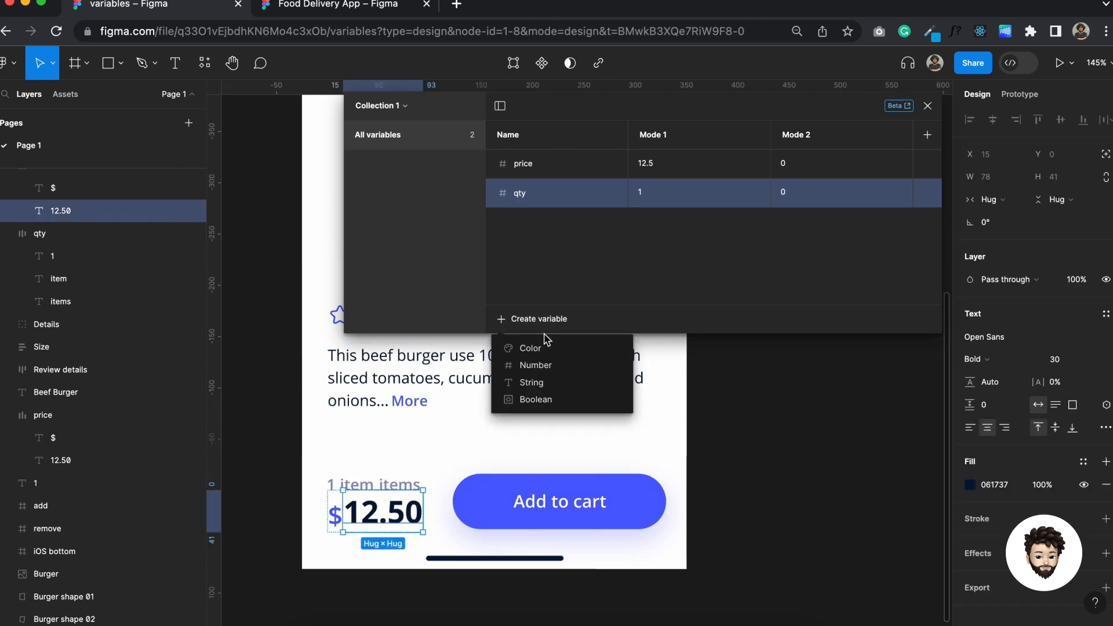
pyautogui.click(545, 365)
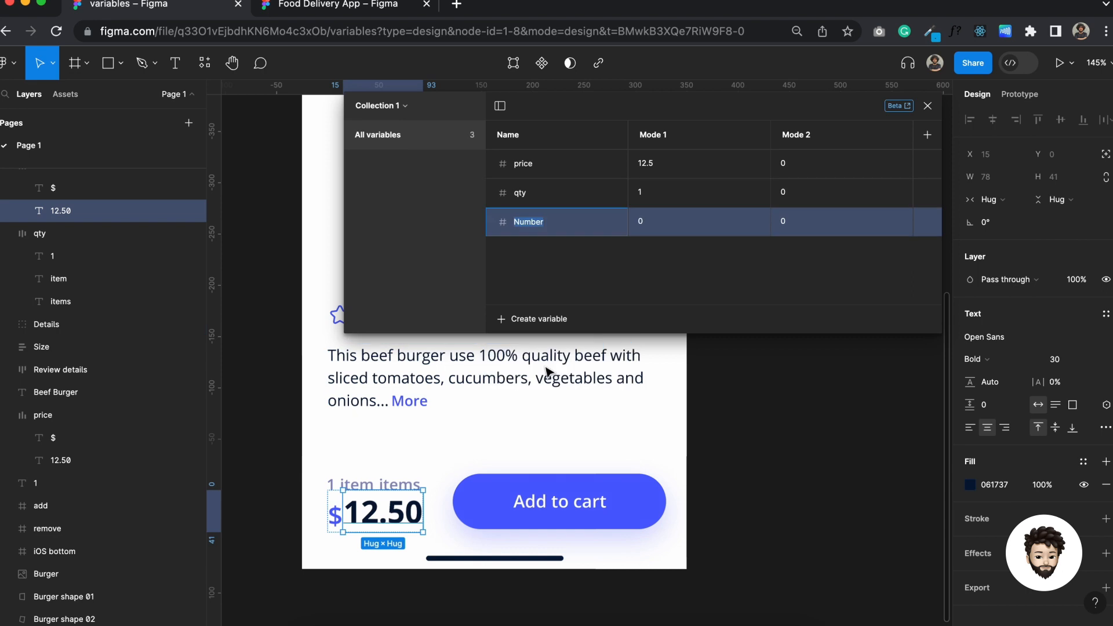
pyautogui.write('total price')
pyautogui.click(646, 225)
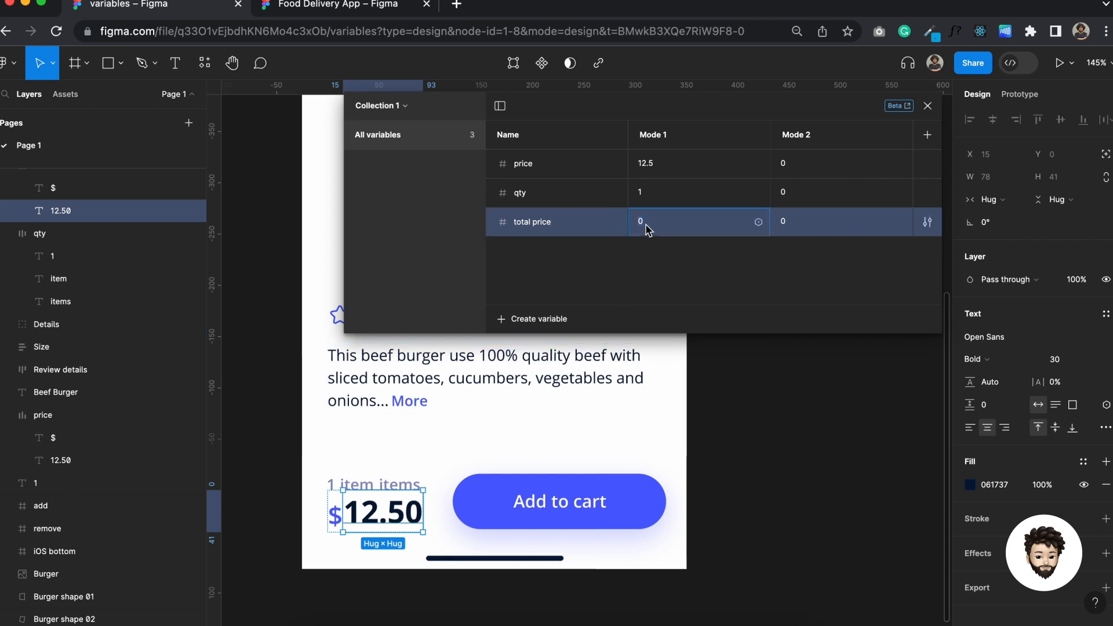
pyautogui.write('12.')
pyautogui.click(719, 363)
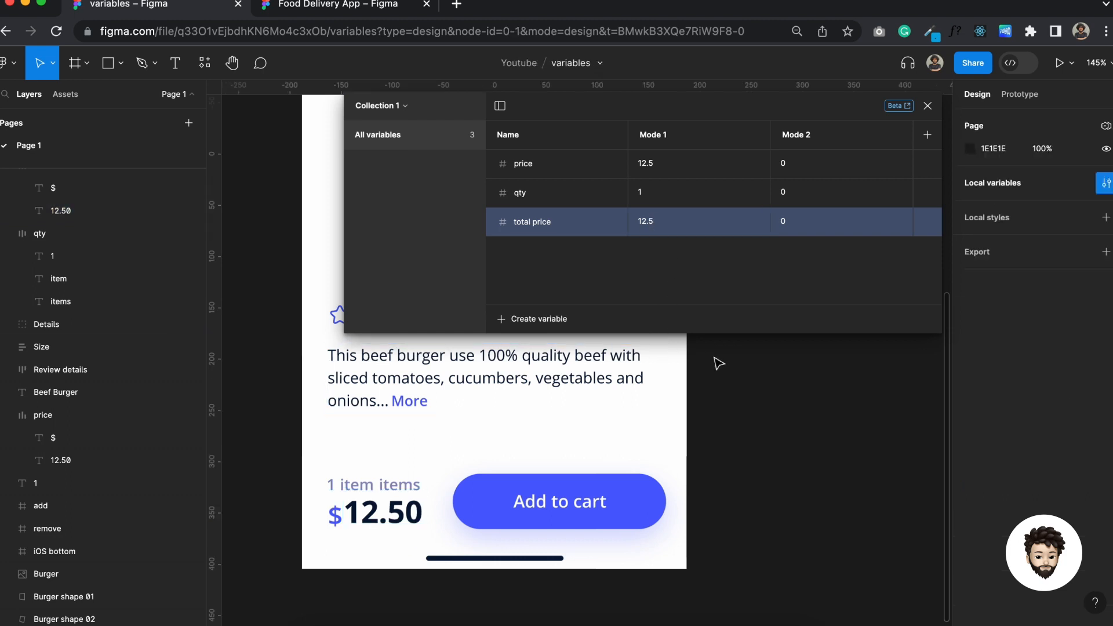
# Step: Create a boolean variable named item and set its Mode 1 value to True
pyautogui.scroll(3, 719, 363)
pyautogui.scroll(-2, 719, 363)
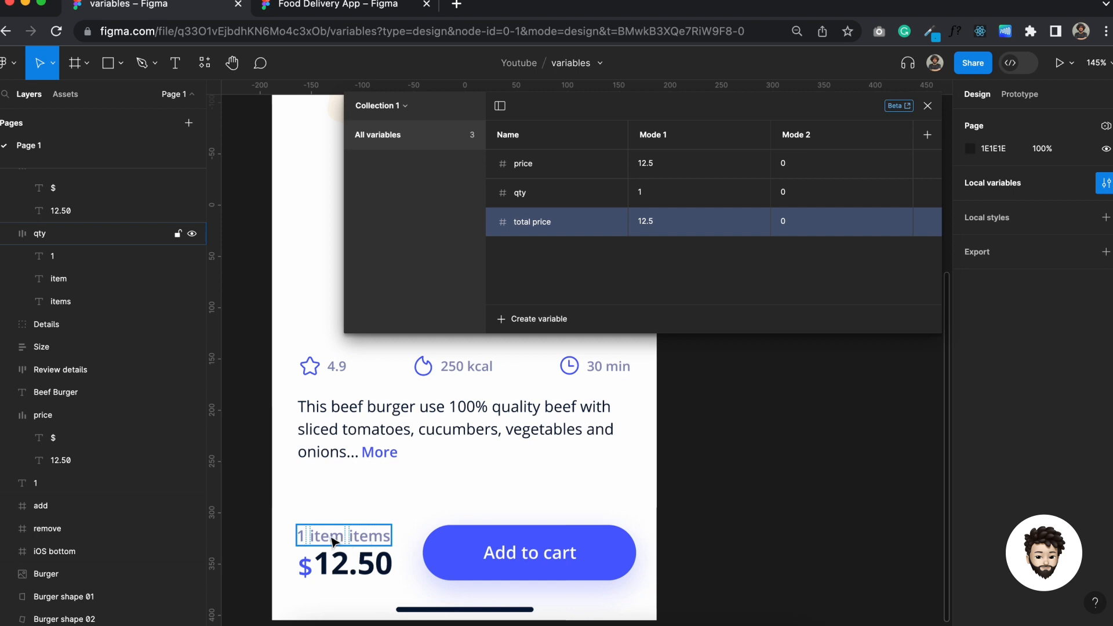
pyautogui.scroll(3, 333, 541)
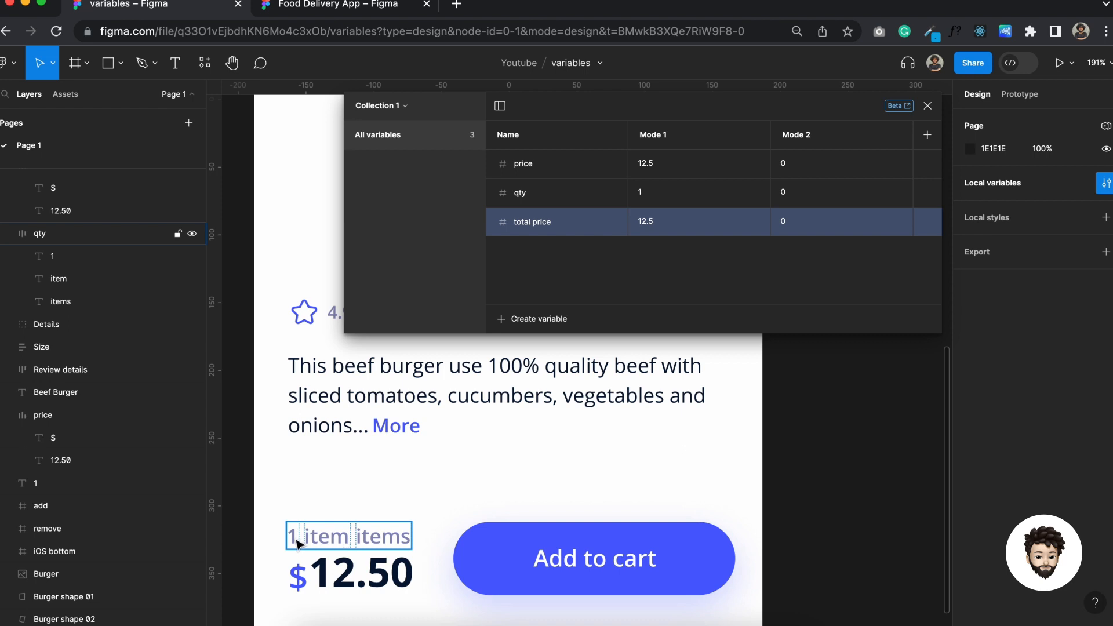
pyautogui.scroll(5, 296, 542)
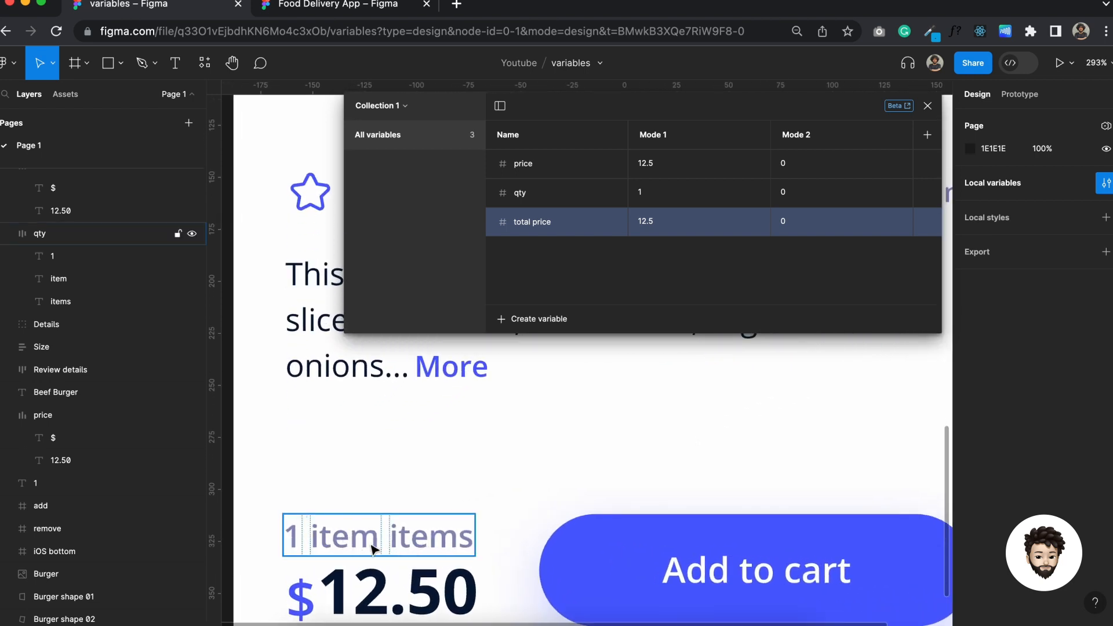
pyautogui.click(539, 319)
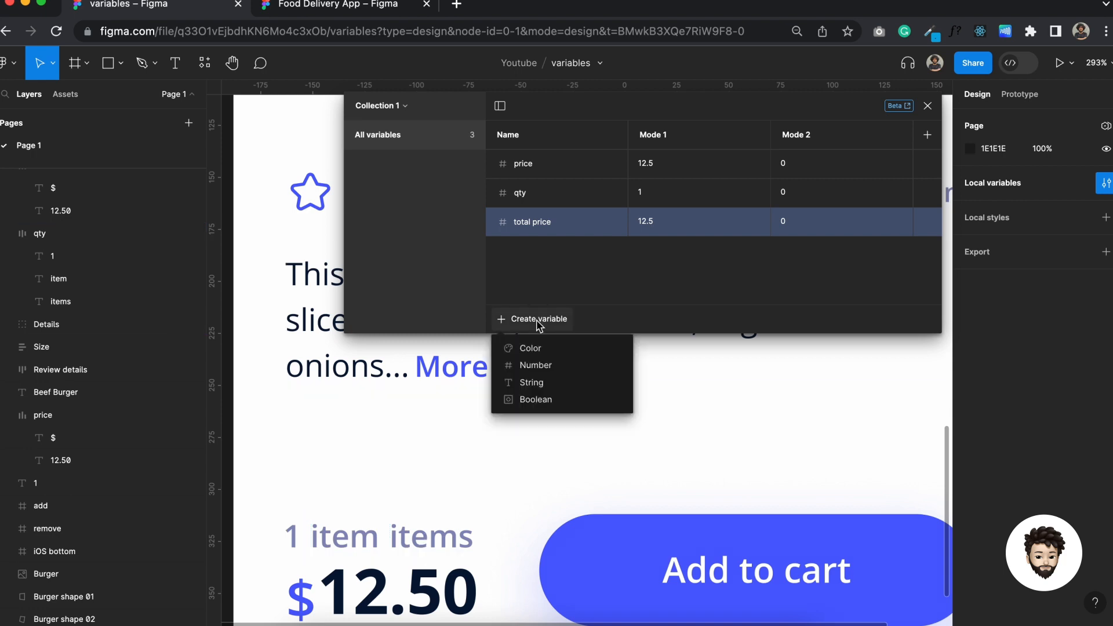
pyautogui.click(545, 400)
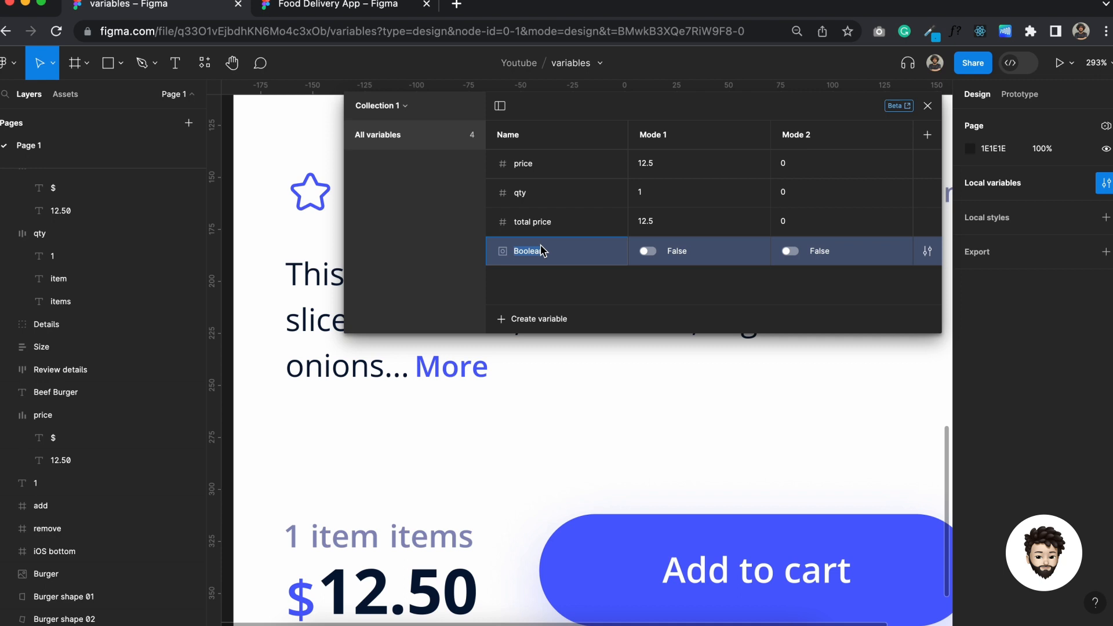
pyautogui.write('item')
pyautogui.click(649, 253)
# Step: Create a boolean variable named items with Mode 1 False and Mode 2 True, and close the local variables
pyautogui.click(545, 324)
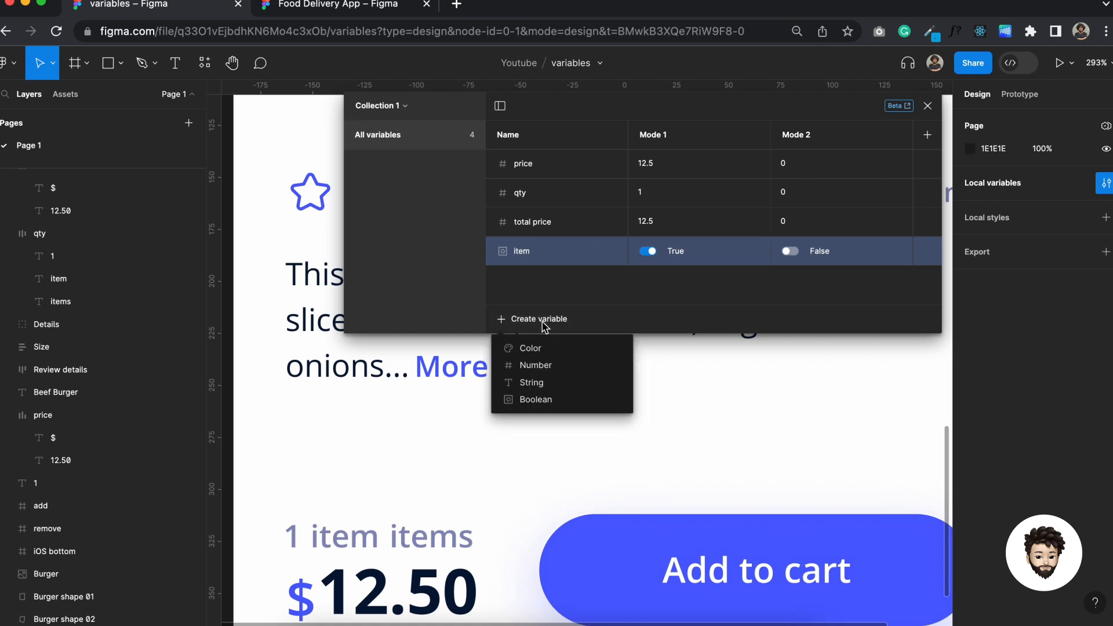
pyautogui.click(551, 401)
pyautogui.write('items')
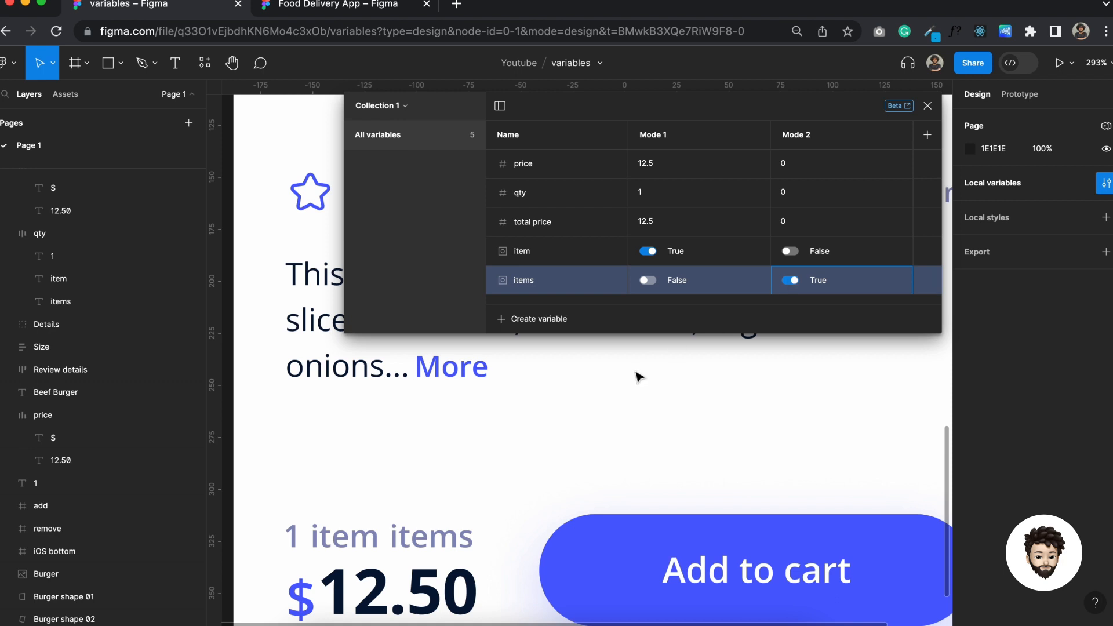
pyautogui.scroll(-2, 638, 377)
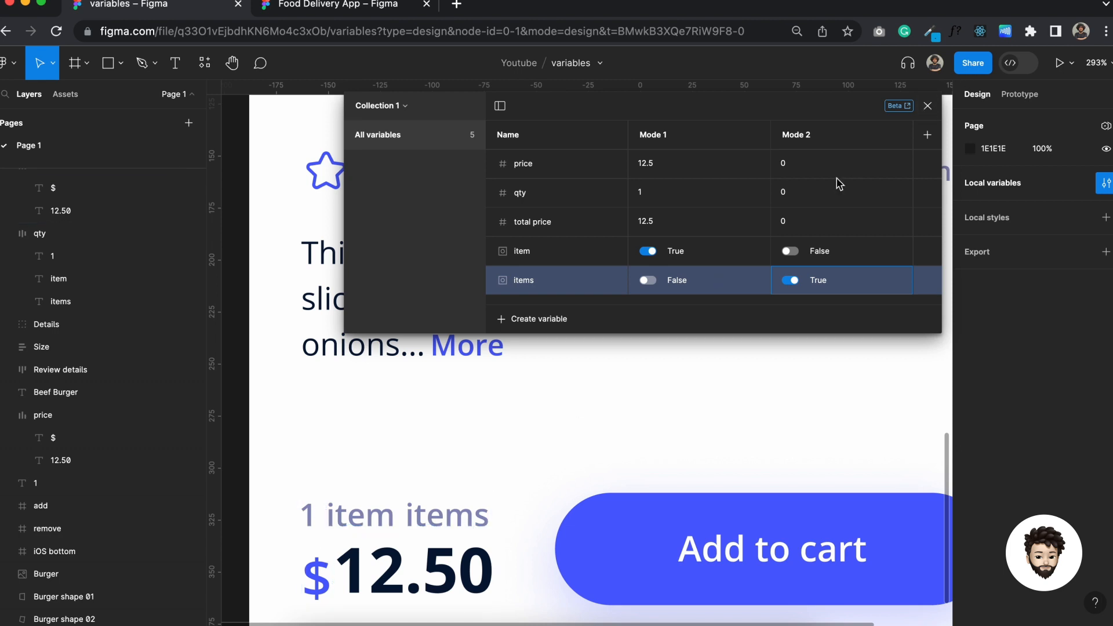
pyautogui.click(929, 107)
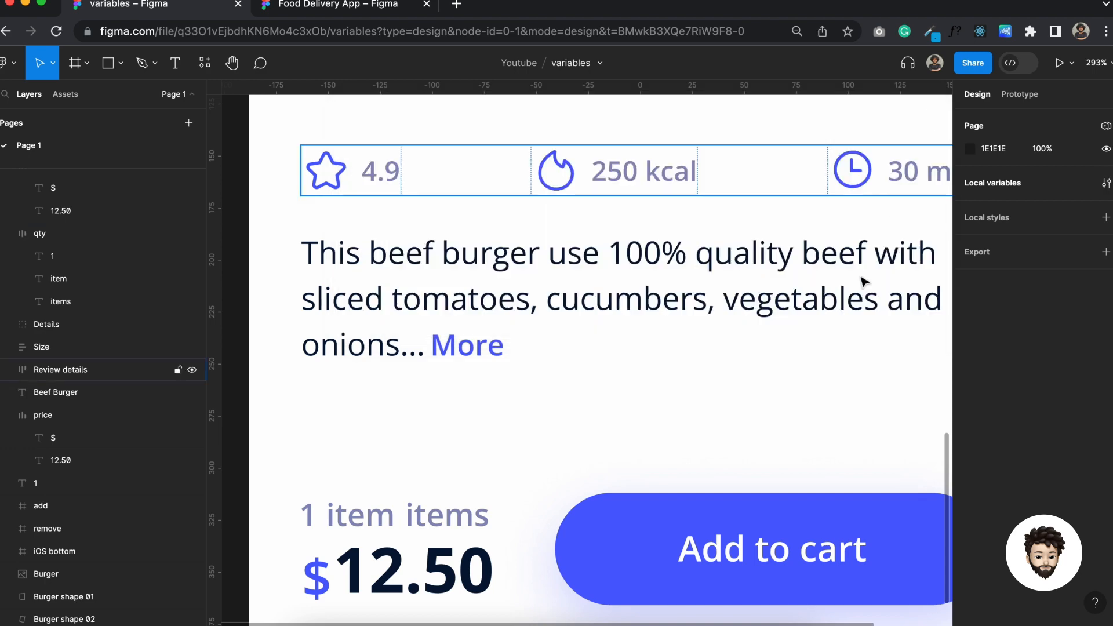
# Step: Apply the price variable to the 12.50 amount text under the Beef Burger title
pyautogui.scroll(-5, 749, 408)
pyautogui.hscroll(3, 750, 409)
pyautogui.scroll(2, 749, 409)
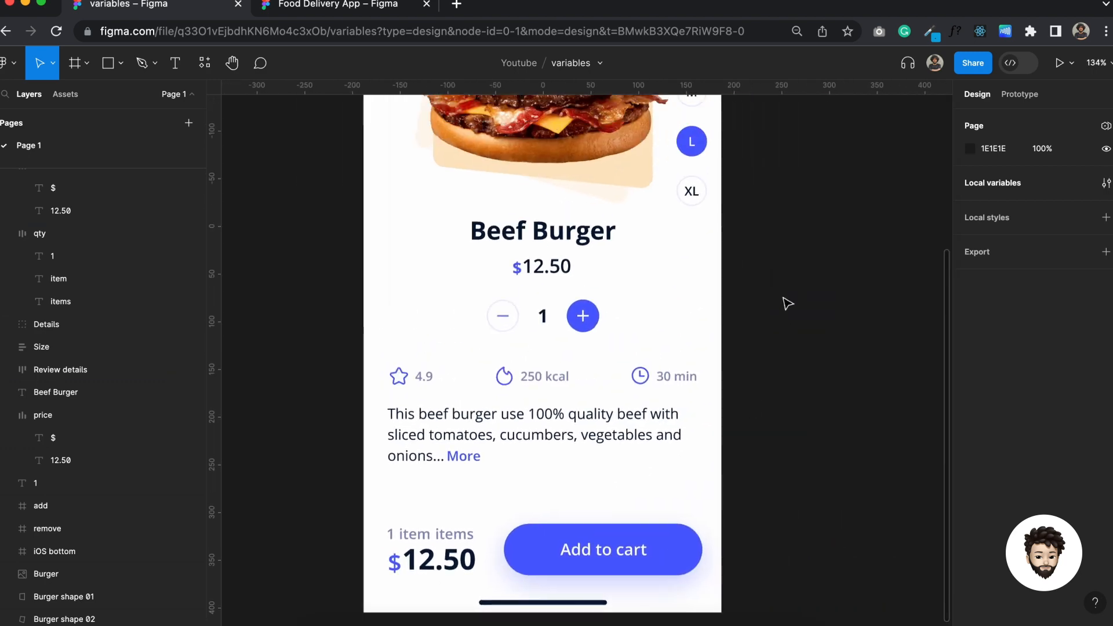
pyautogui.click(562, 276)
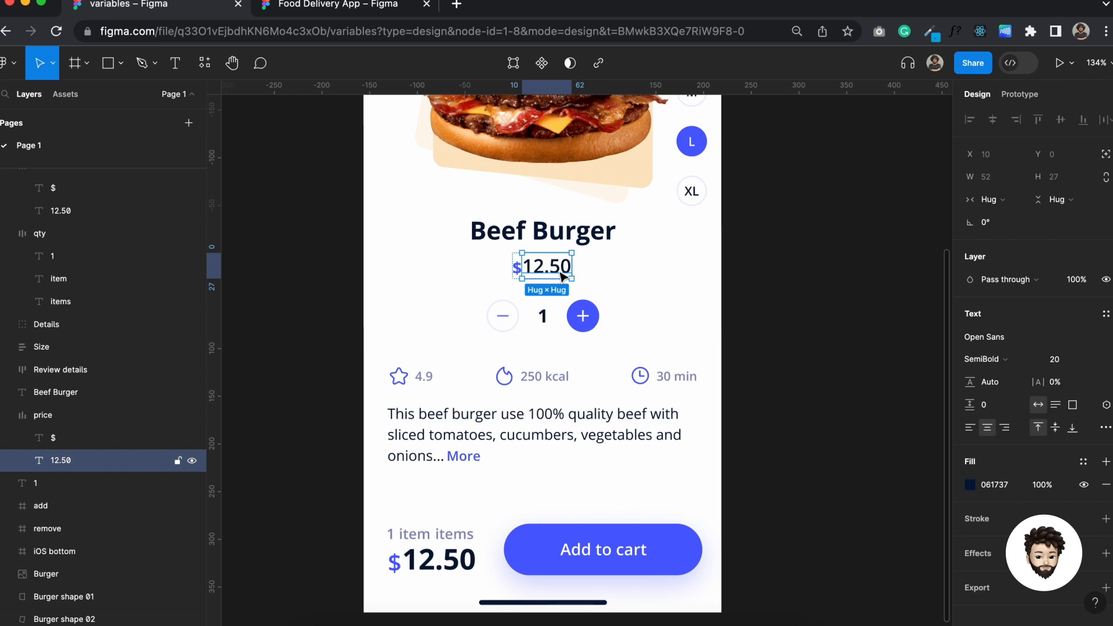
pyautogui.click(1105, 406)
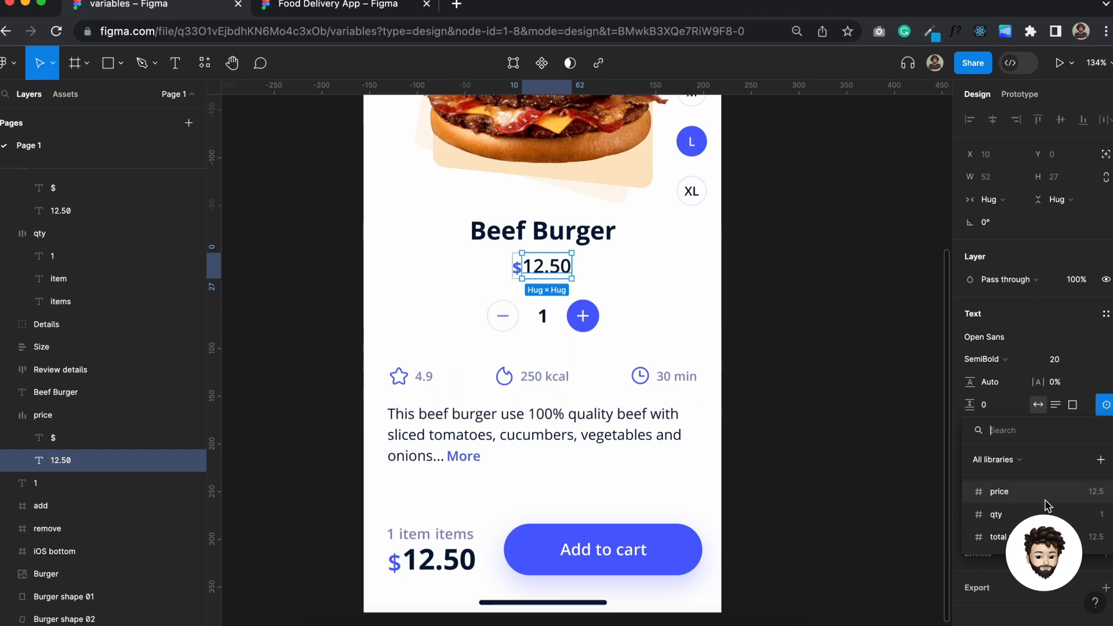
pyautogui.click(999, 491)
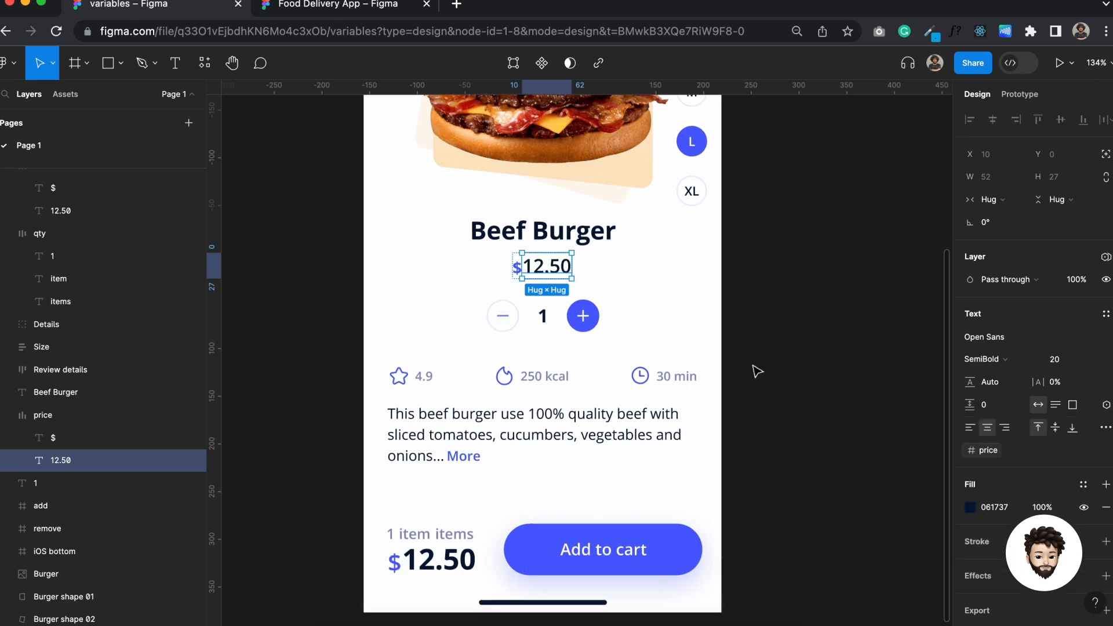
# Step: Apply the qty variable to the quantity number between the minus and plus buttons
pyautogui.click(541, 318)
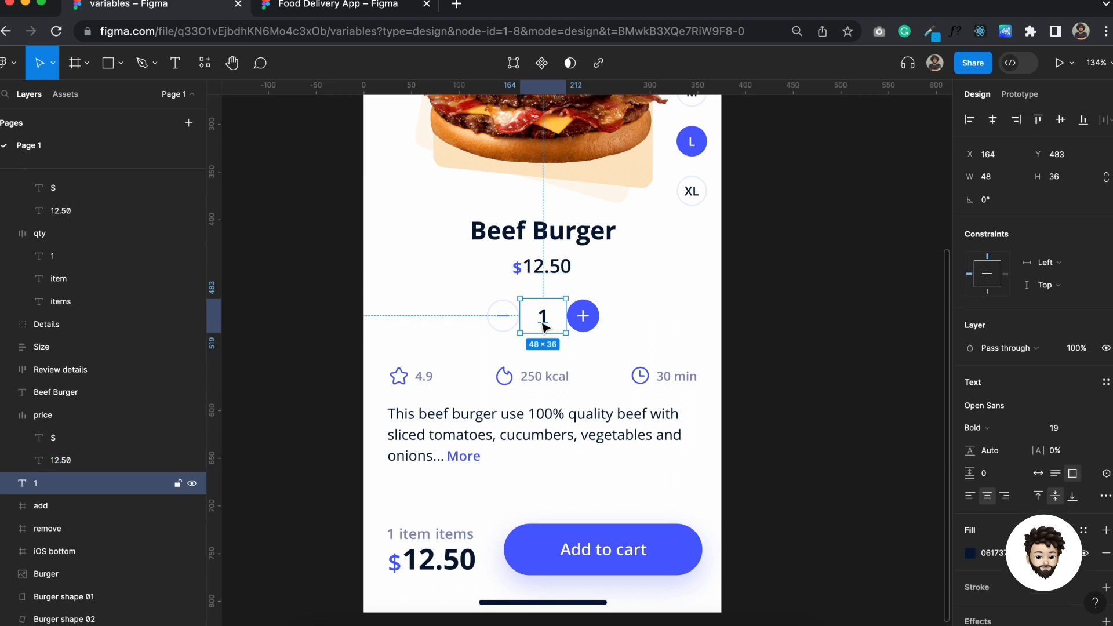
pyautogui.click(1105, 473)
pyautogui.click(996, 579)
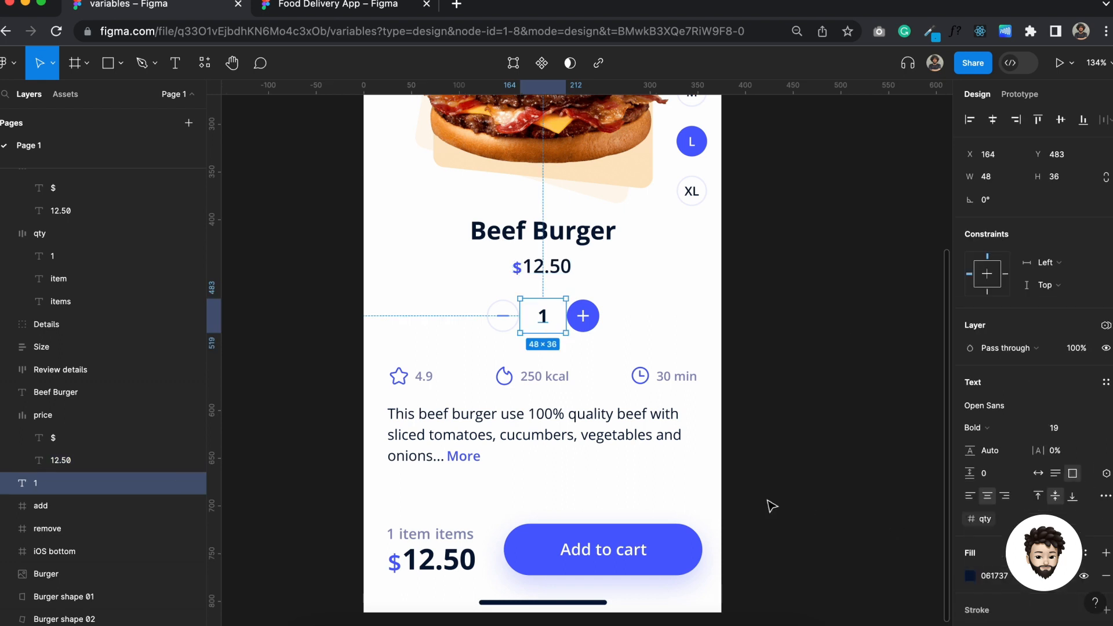
# Step: Apply the qty variable to the number in the item count above the total price
pyautogui.scroll(-3, 713, 502)
pyautogui.hscroll(-2, 713, 502)
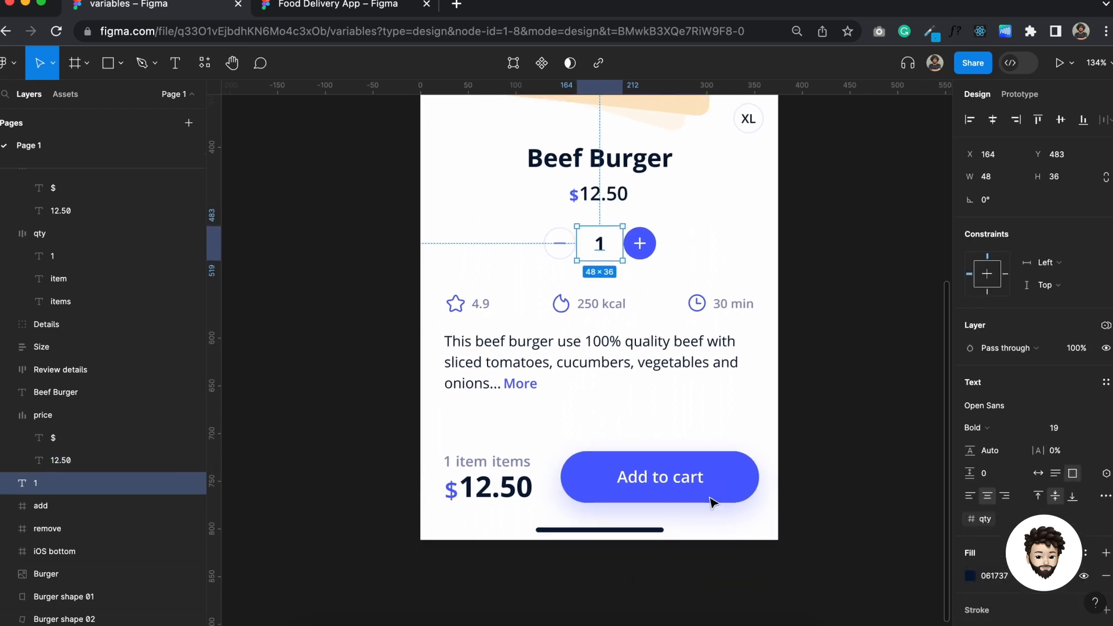
pyautogui.doubleClick(448, 463)
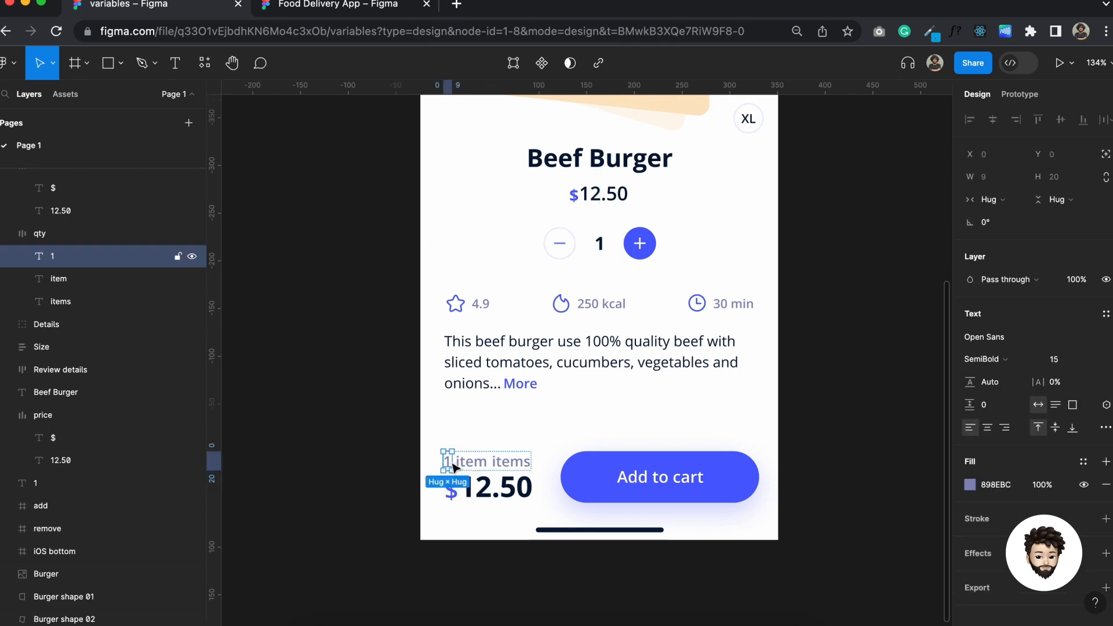
pyautogui.click(1106, 404)
pyautogui.click(996, 515)
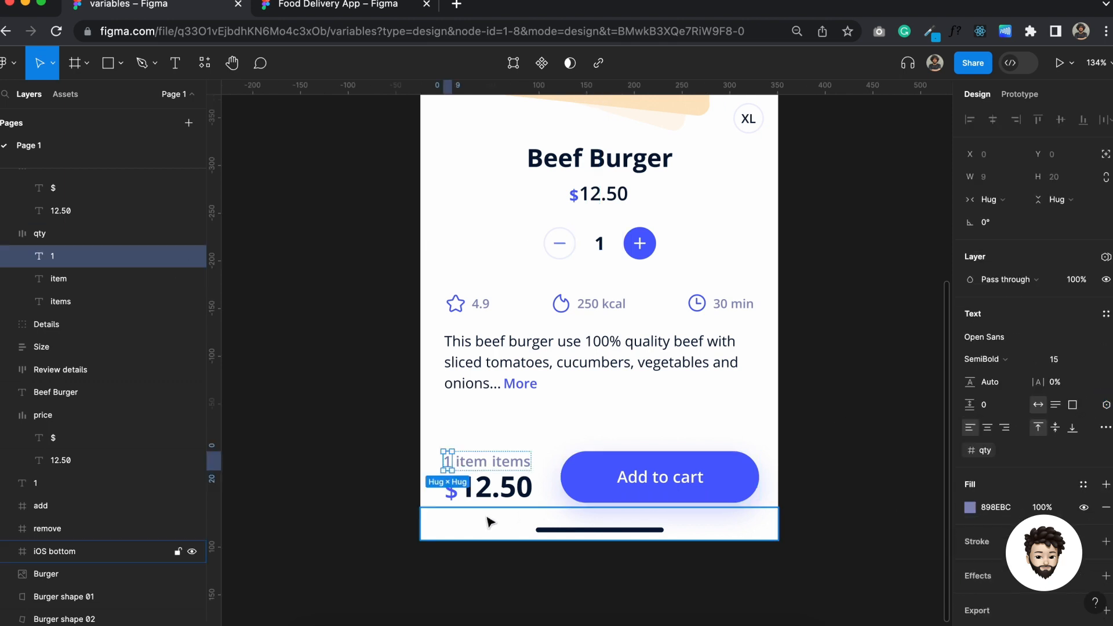
# Step: Apply the total price variable to the large 12.50 amount beside the Add to cart button
pyautogui.click(519, 479)
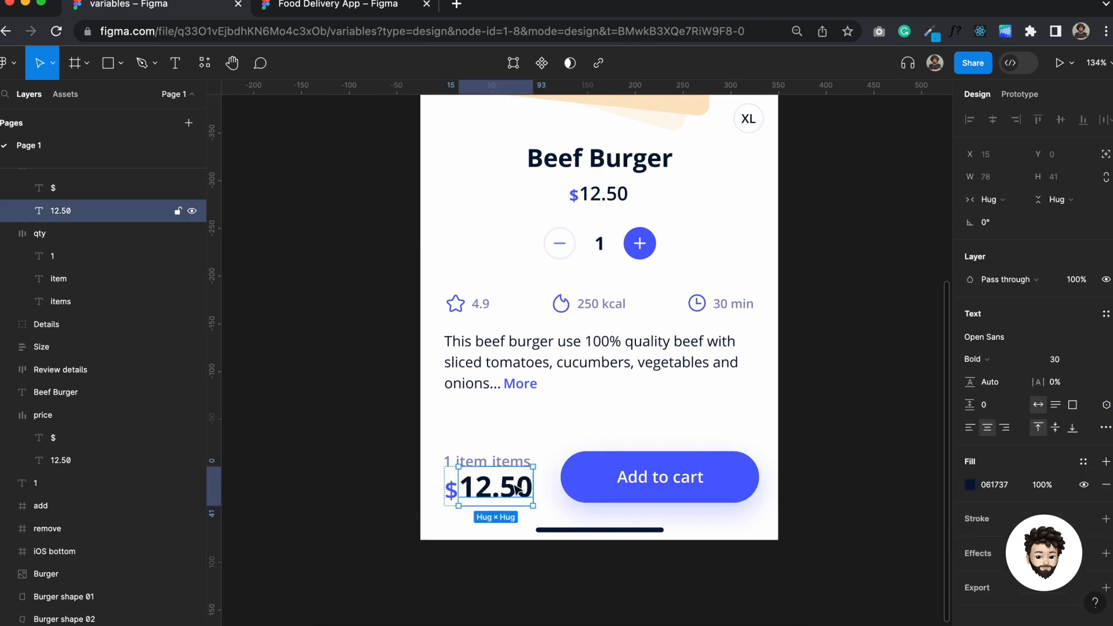
pyautogui.click(1106, 405)
pyautogui.click(992, 538)
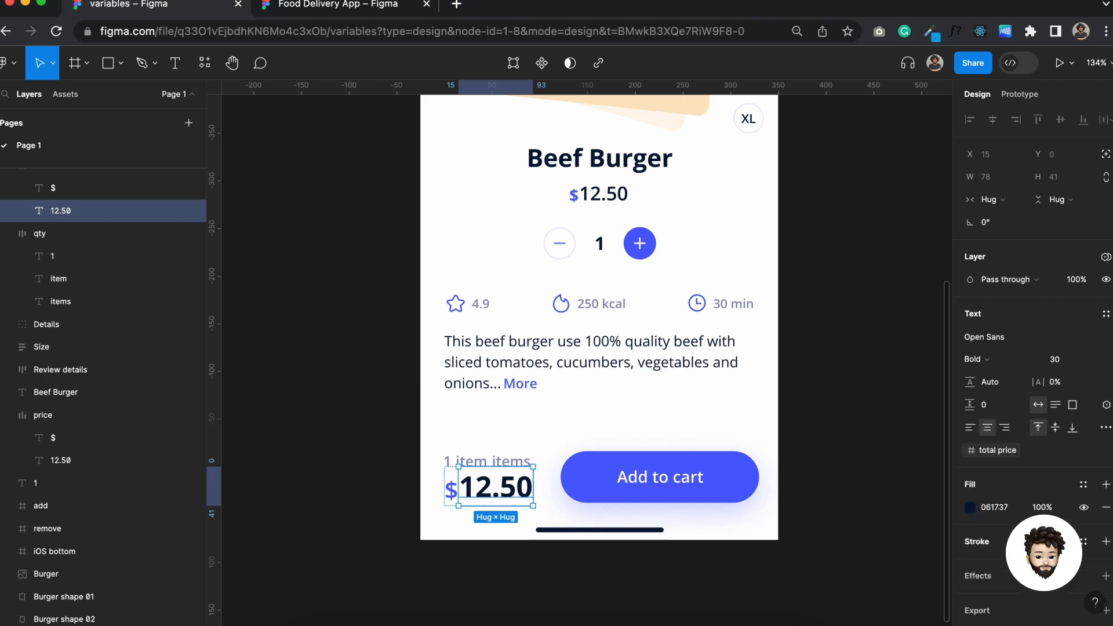
# Step: Bind the layer visibility of the word item in the item count to the item boolean variable
pyautogui.scroll(5, 483, 472)
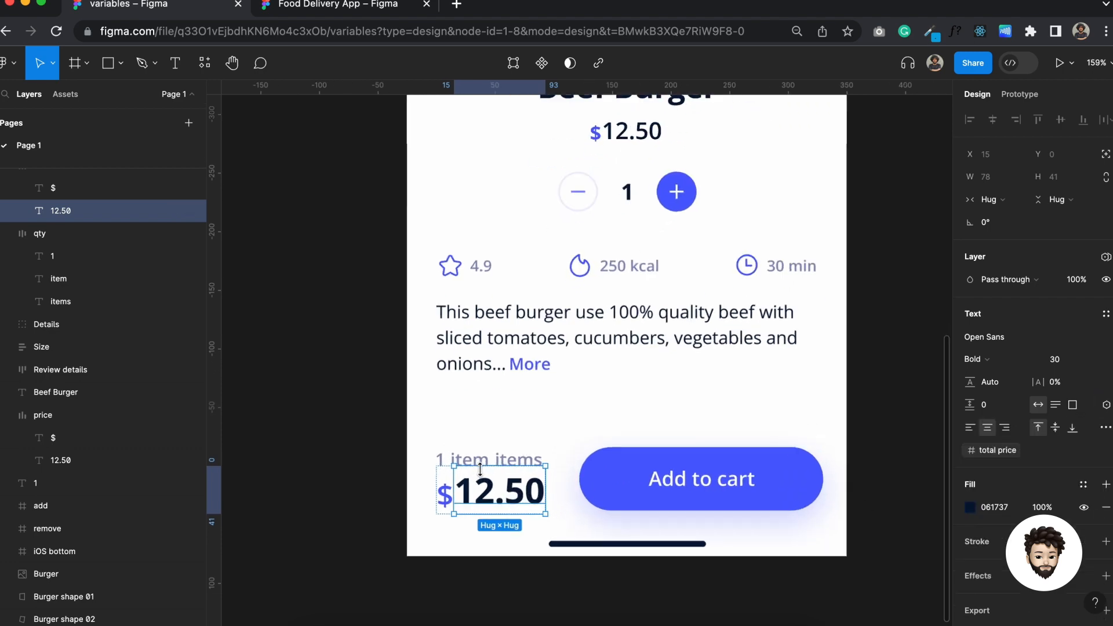
pyautogui.click(467, 455)
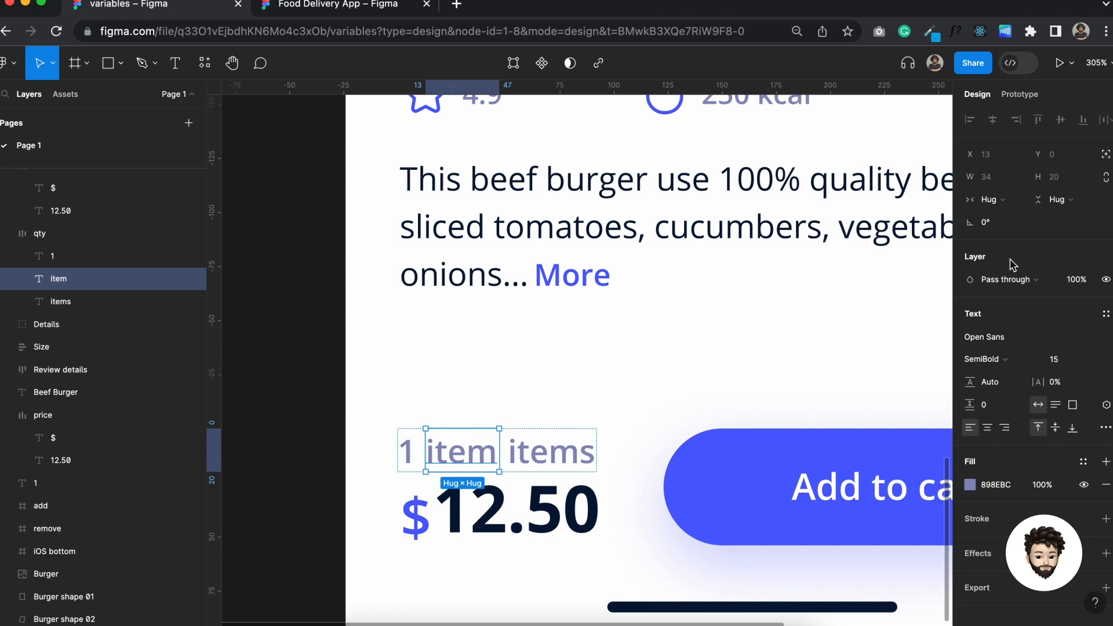
pyautogui.click(1105, 280)
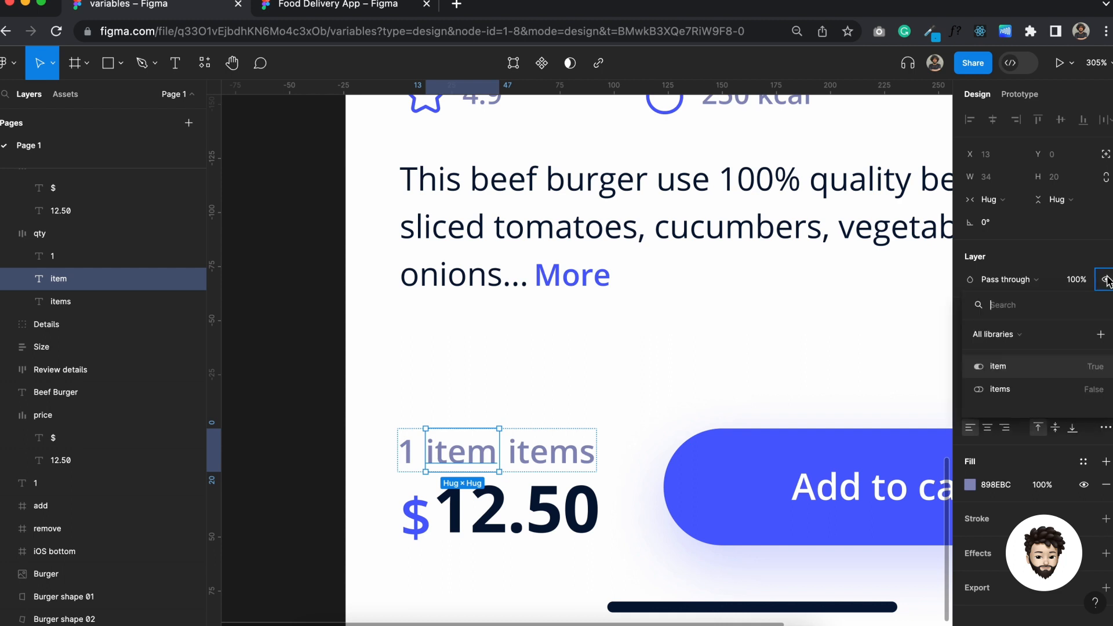
pyautogui.click(1003, 369)
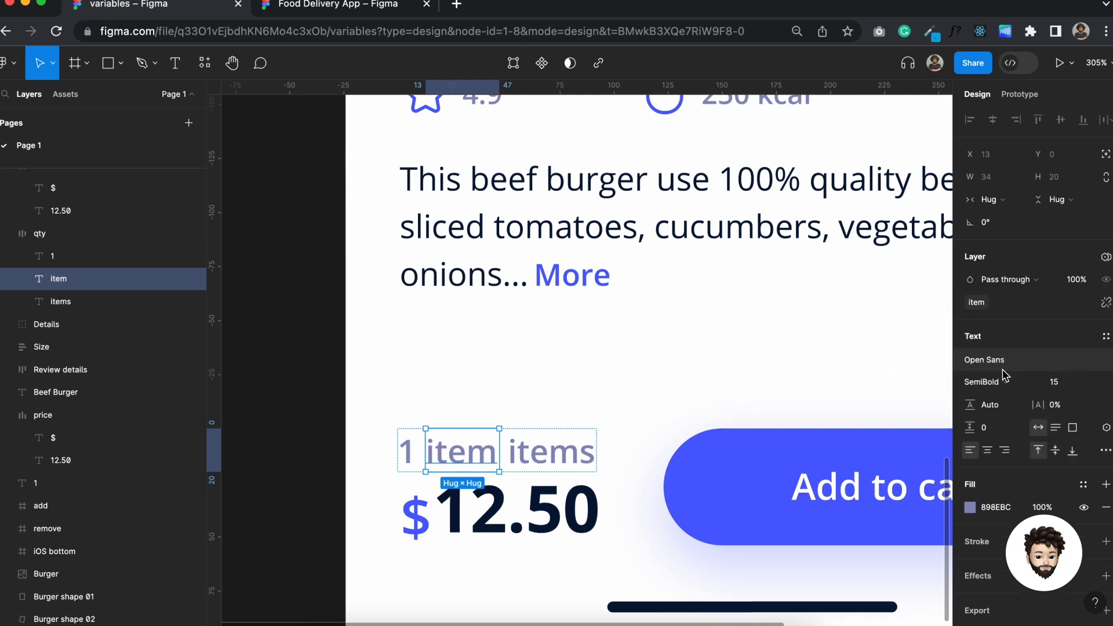
# Step: Bind the layer visibility of the word items to the items boolean variable and check both booleans in the local variables
pyautogui.click(571, 459)
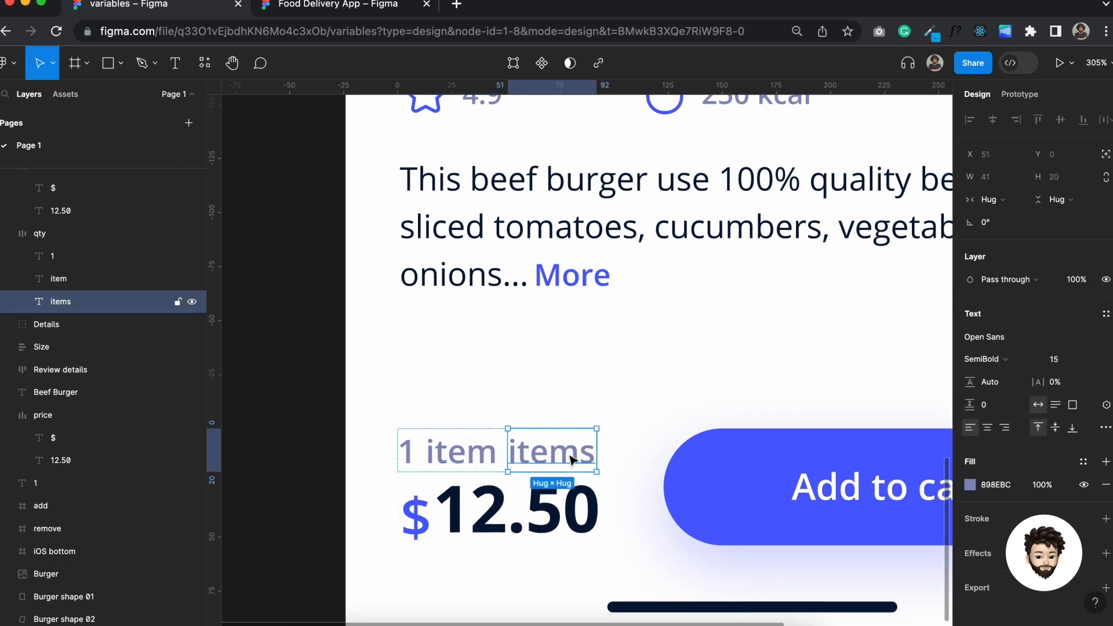
pyautogui.rightClick(1104, 281)
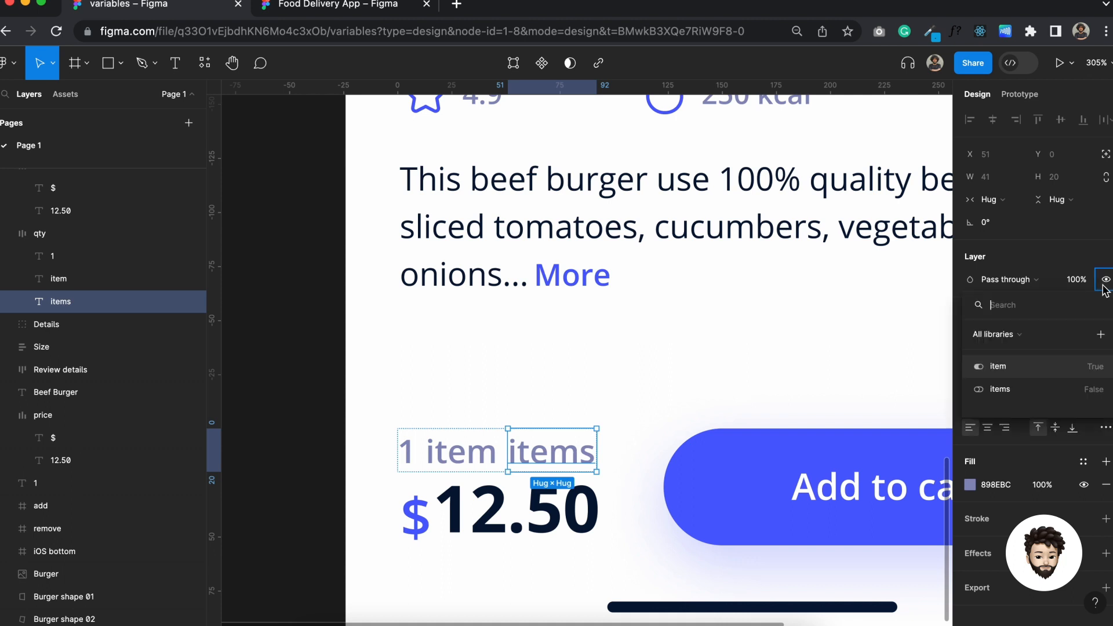
pyautogui.click(998, 391)
pyautogui.click(727, 421)
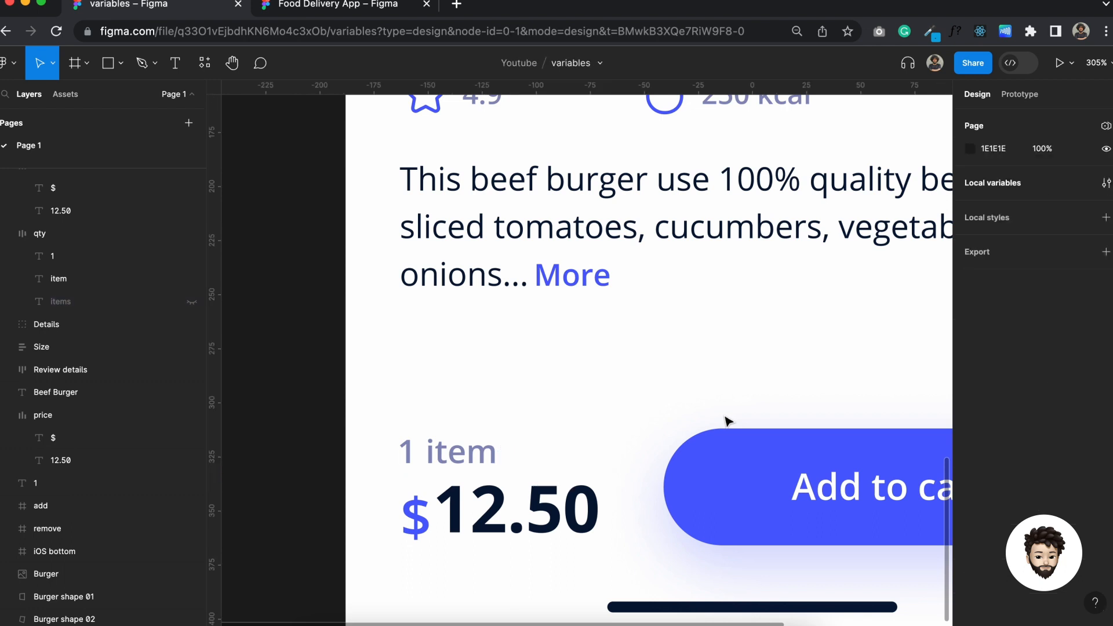
pyautogui.click(1106, 182)
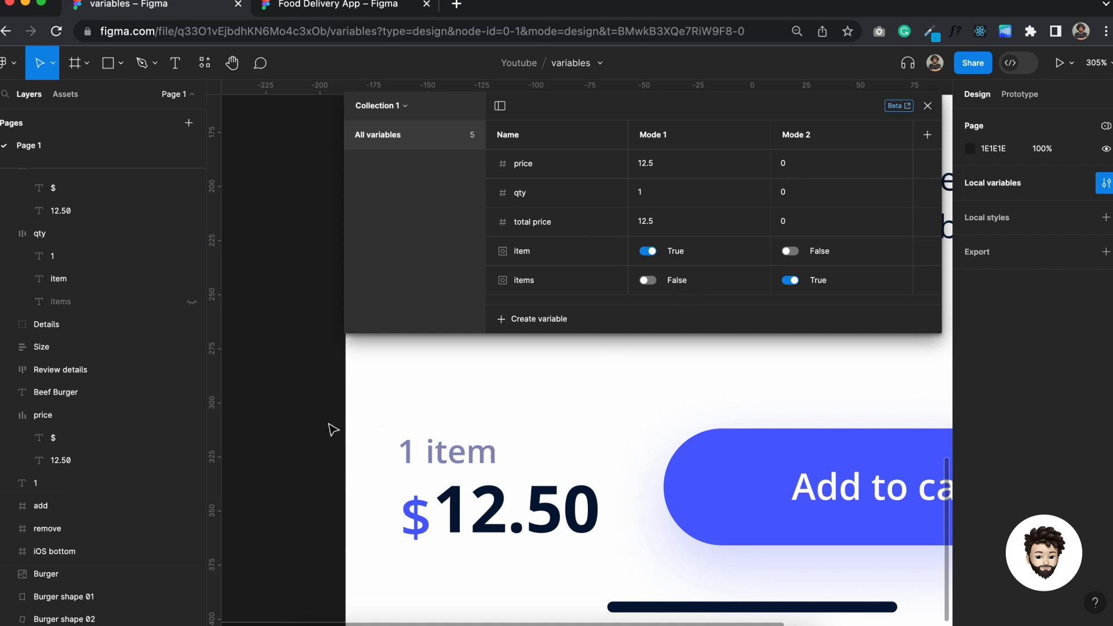
pyautogui.click(928, 105)
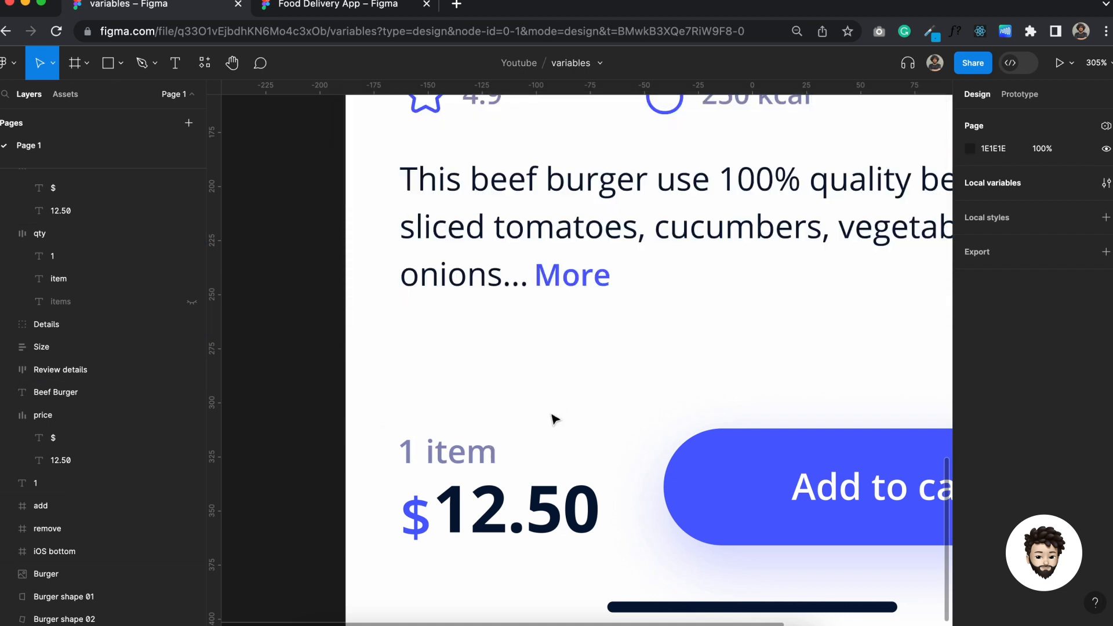
# Step: Add an on-click interaction to the plus button that sets the qty variable to qty + 1
pyautogui.scroll(-5, 566, 424)
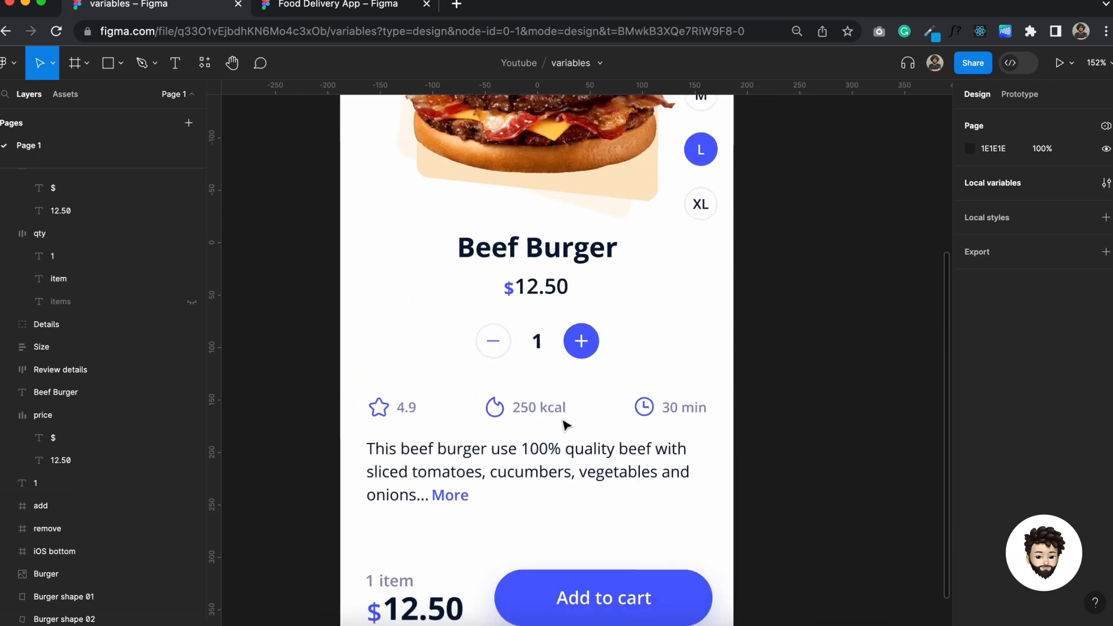
pyautogui.scroll(-2, 565, 425)
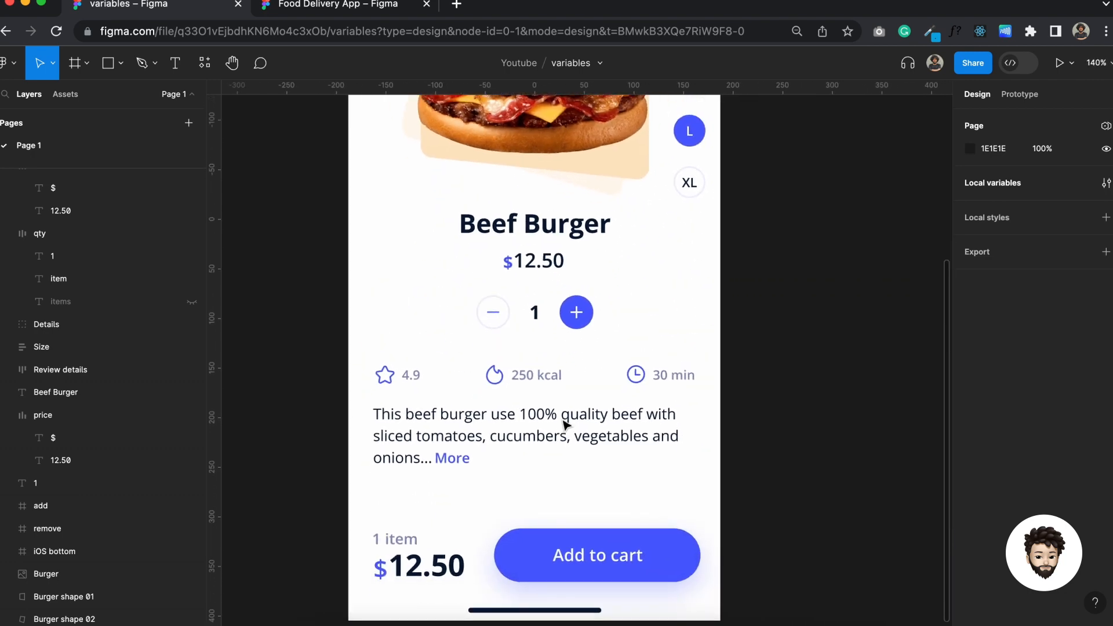
pyautogui.click(578, 309)
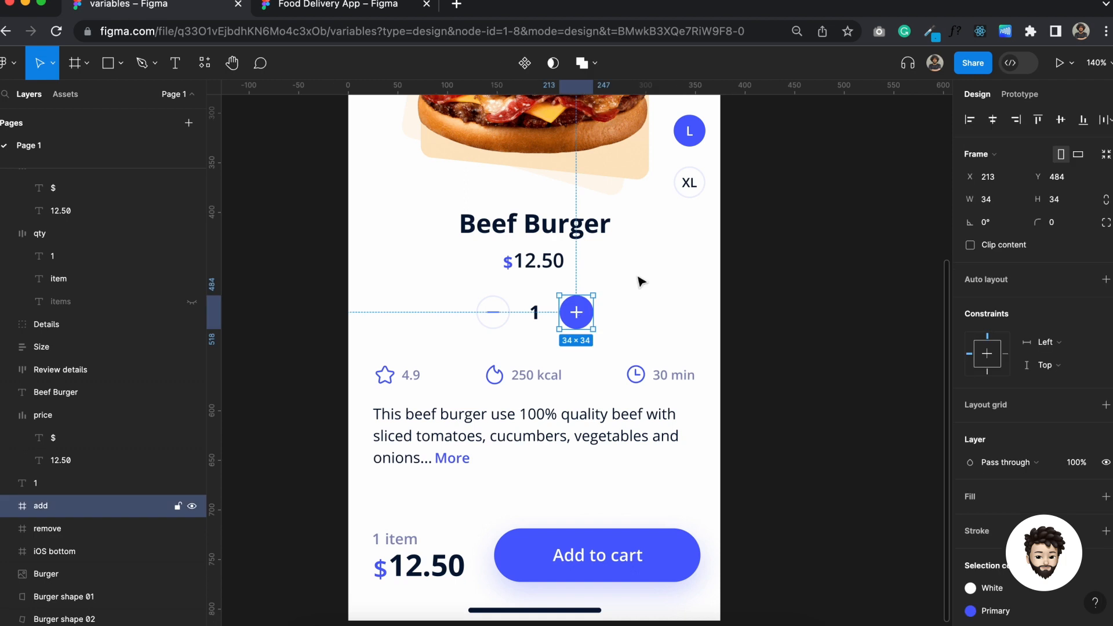
pyautogui.click(1012, 95)
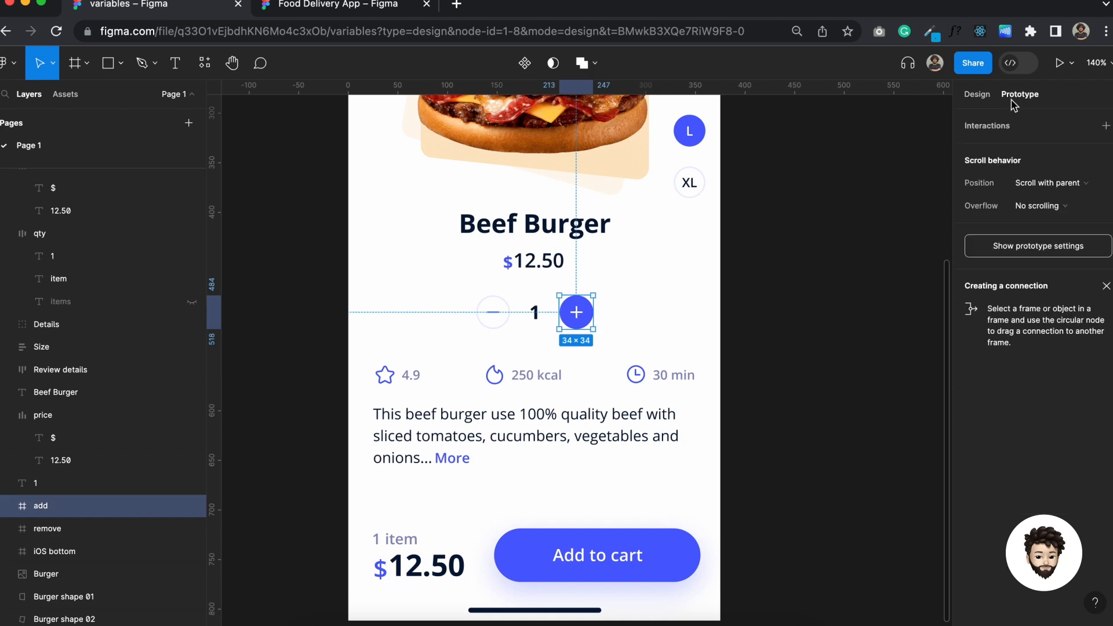
pyautogui.click(1106, 127)
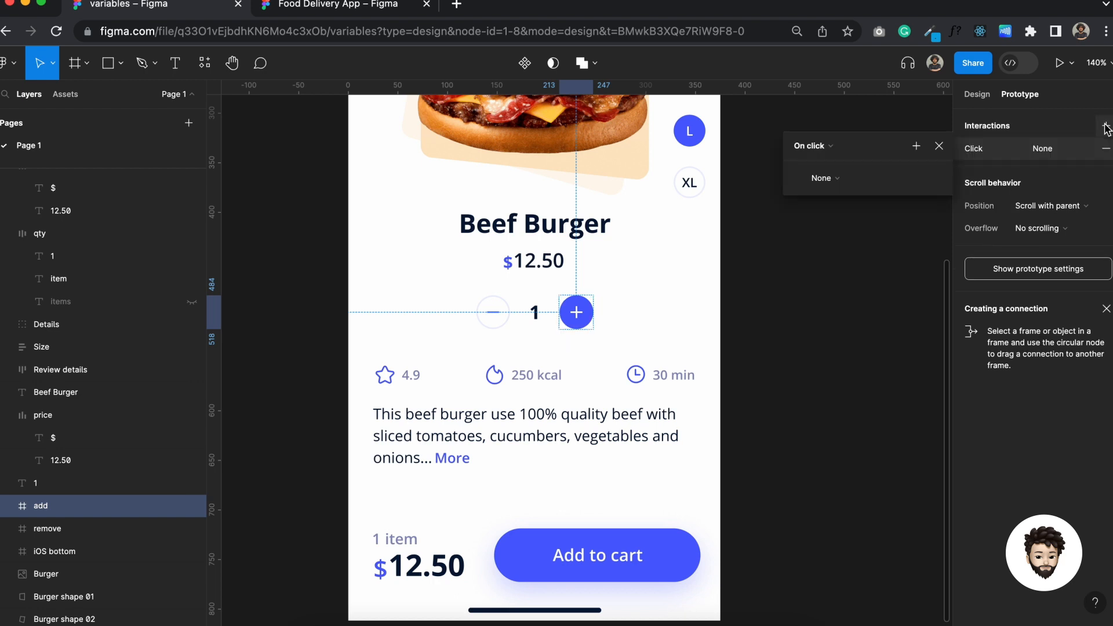
pyautogui.click(829, 179)
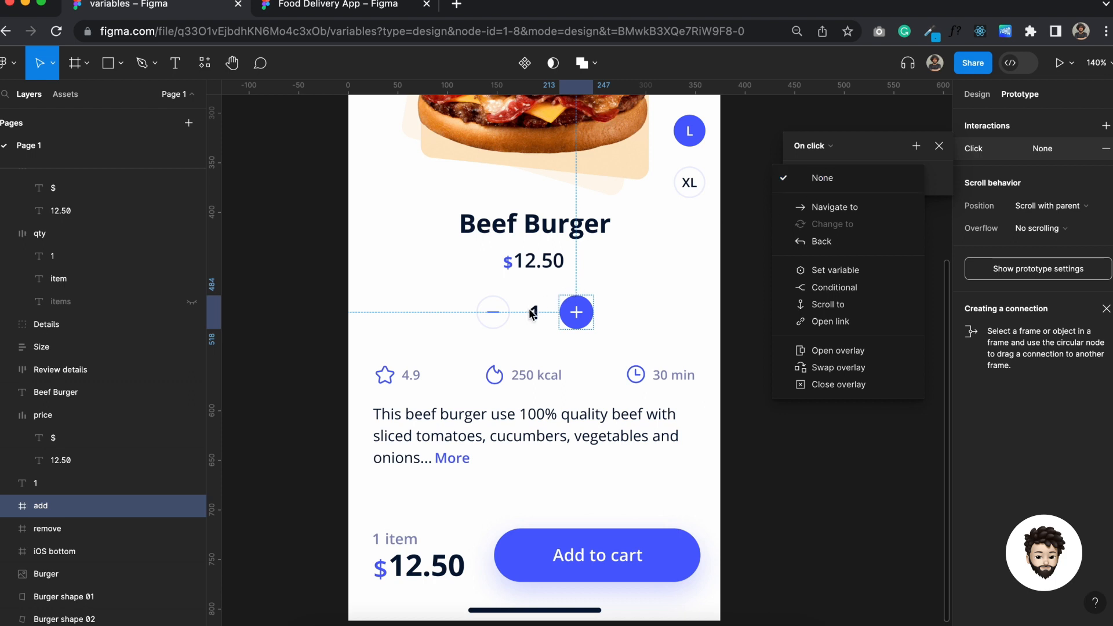
pyautogui.click(834, 272)
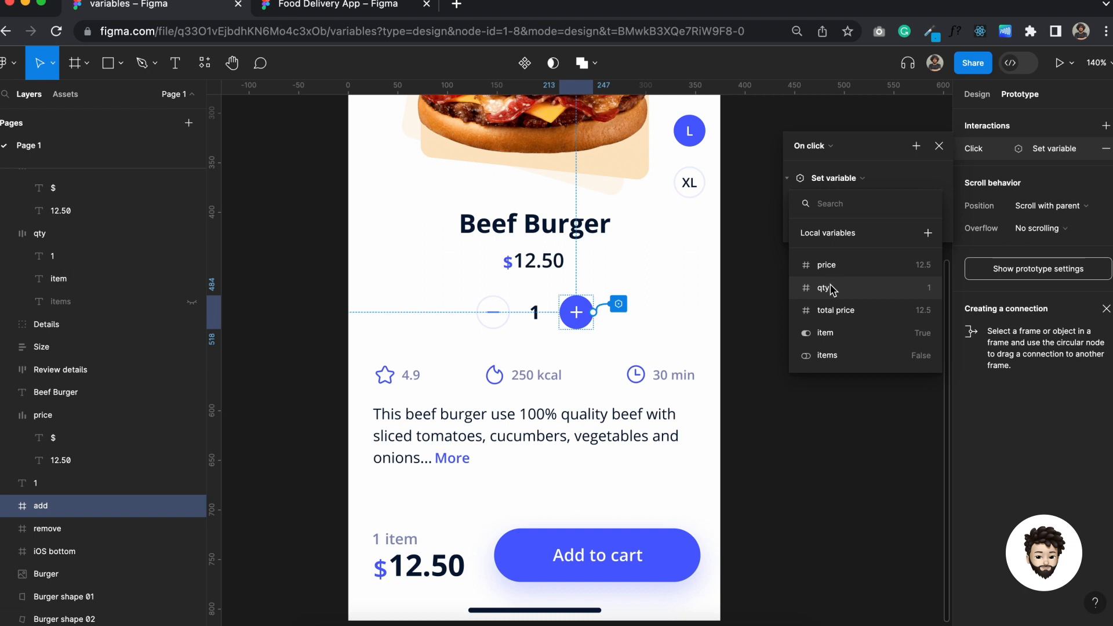
pyautogui.click(832, 288)
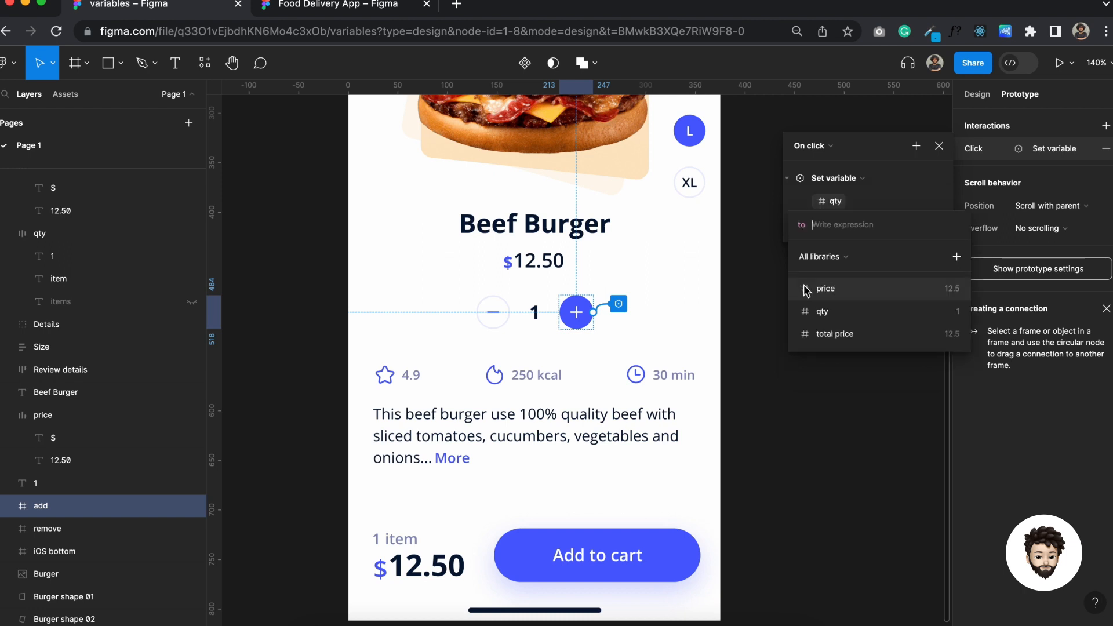
pyautogui.click(817, 310)
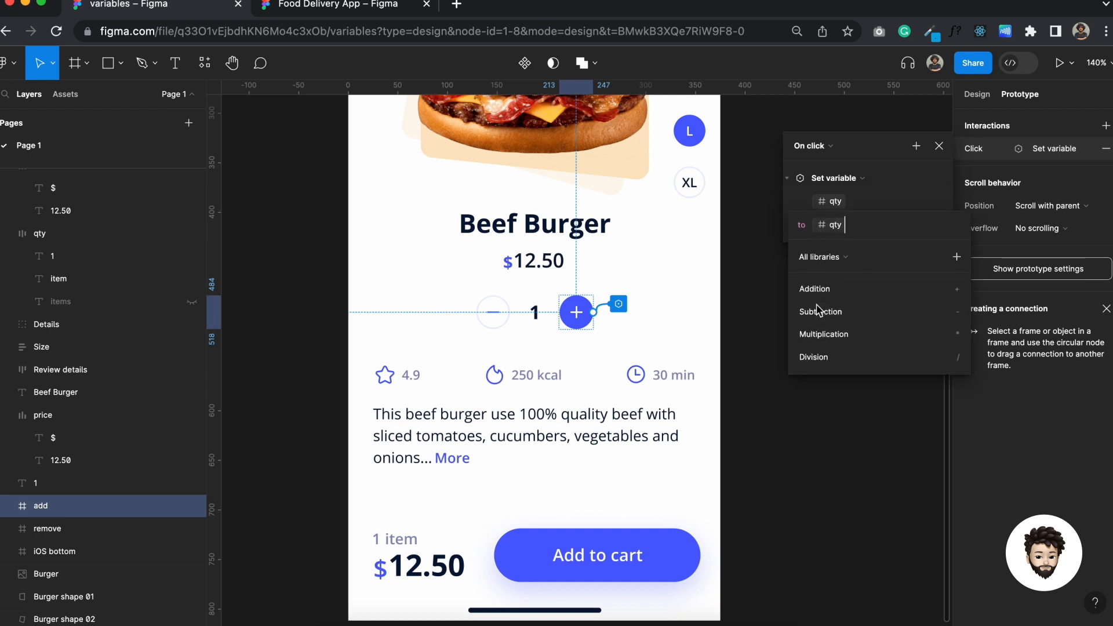
pyautogui.write('+1')
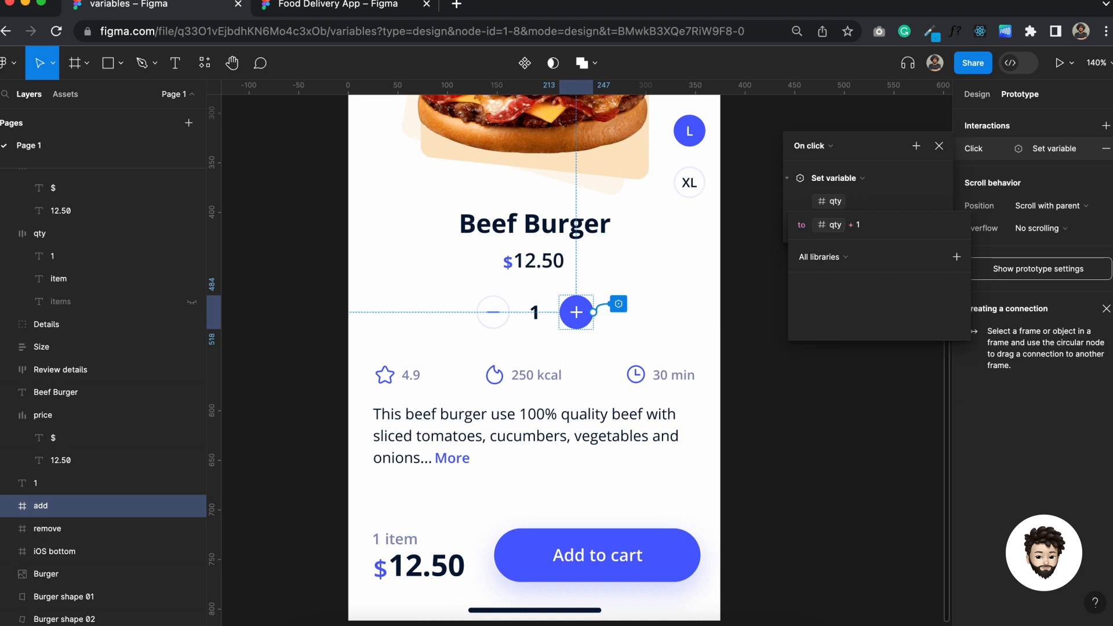
pyautogui.press('Return')
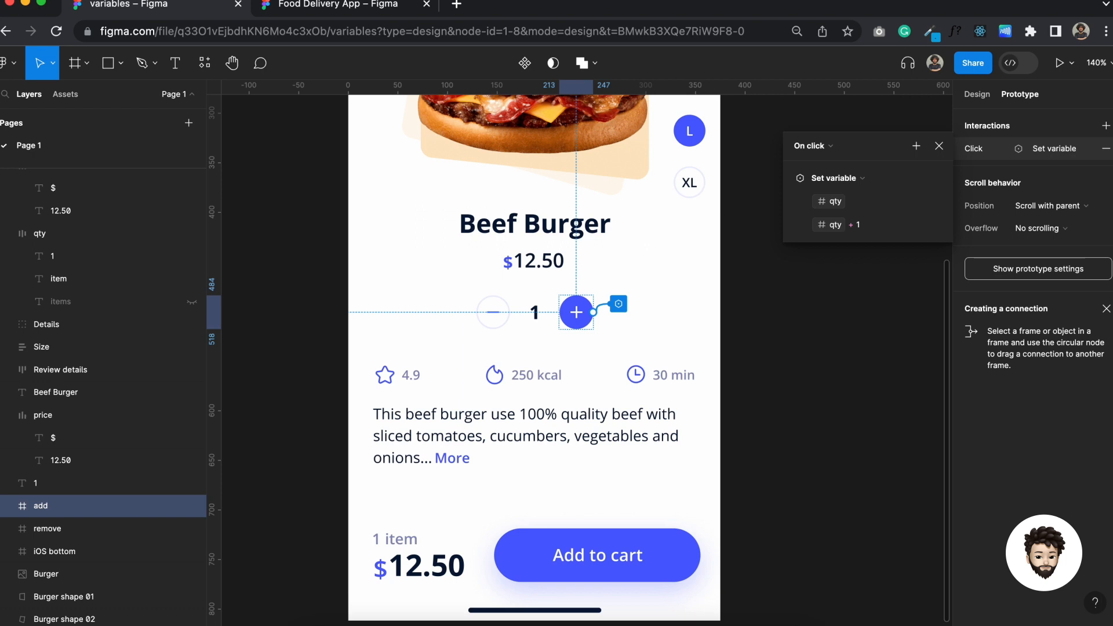
# Step: Preview the prototype inline in a shortened window, test the plus button four times and the minus button once, and close the preview
pyautogui.hotkey('shift', 'space')
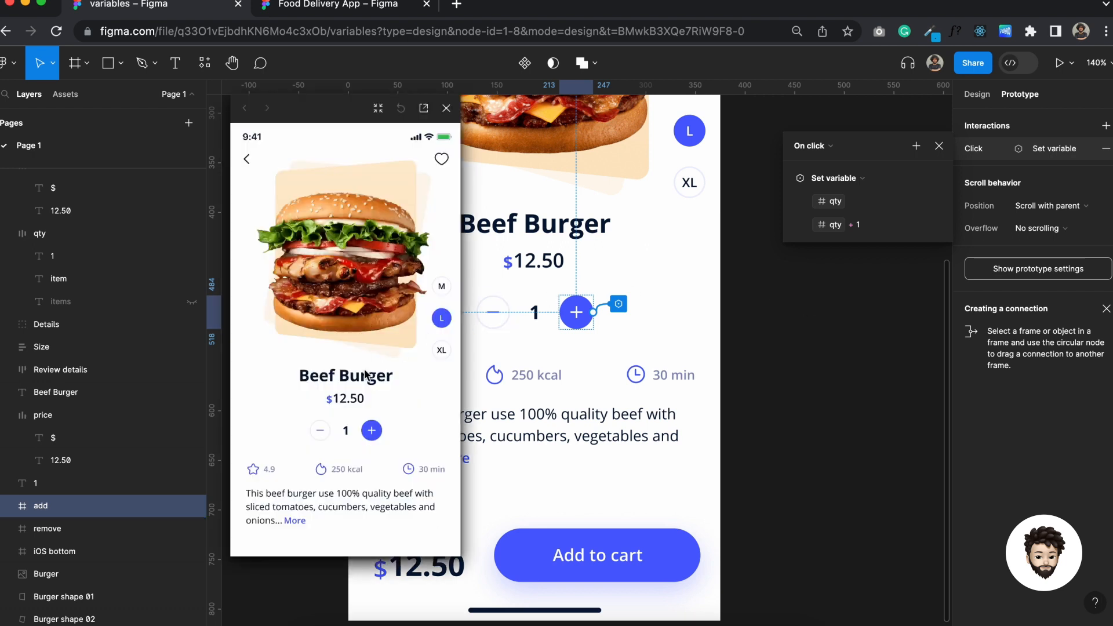
pyautogui.scroll(-2, 361, 372)
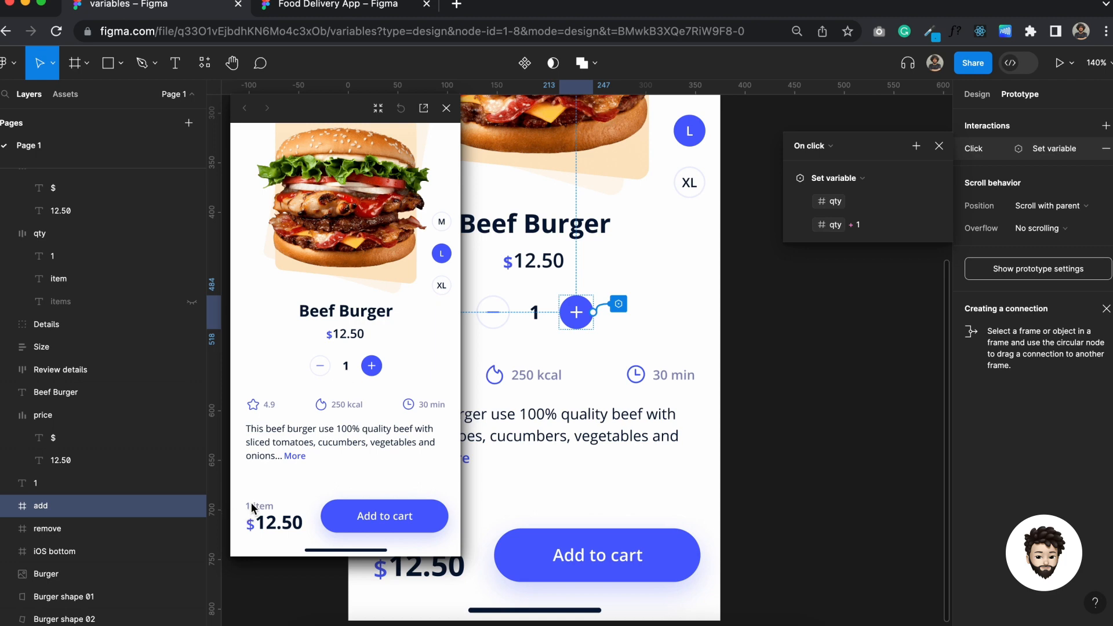
pyautogui.moveTo(335, 557); pyautogui.dragTo(343, 430)
pyautogui.scroll(-3, 347, 347)
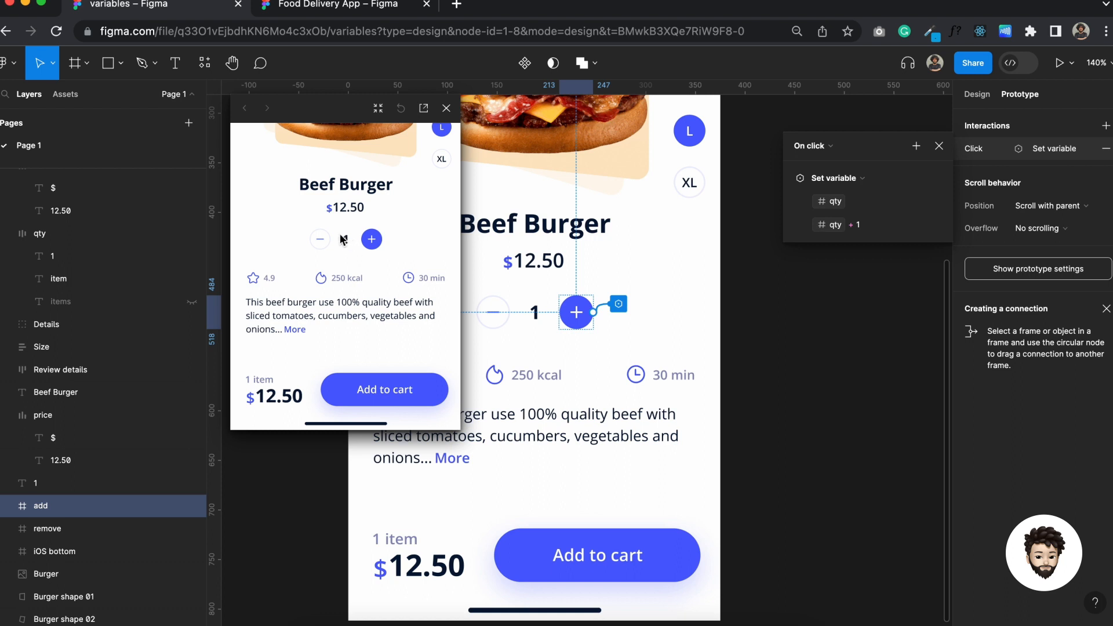
pyautogui.click(372, 240)
pyautogui.click(371, 240)
pyautogui.click(372, 240)
pyautogui.click(372, 240)
pyautogui.click(325, 241)
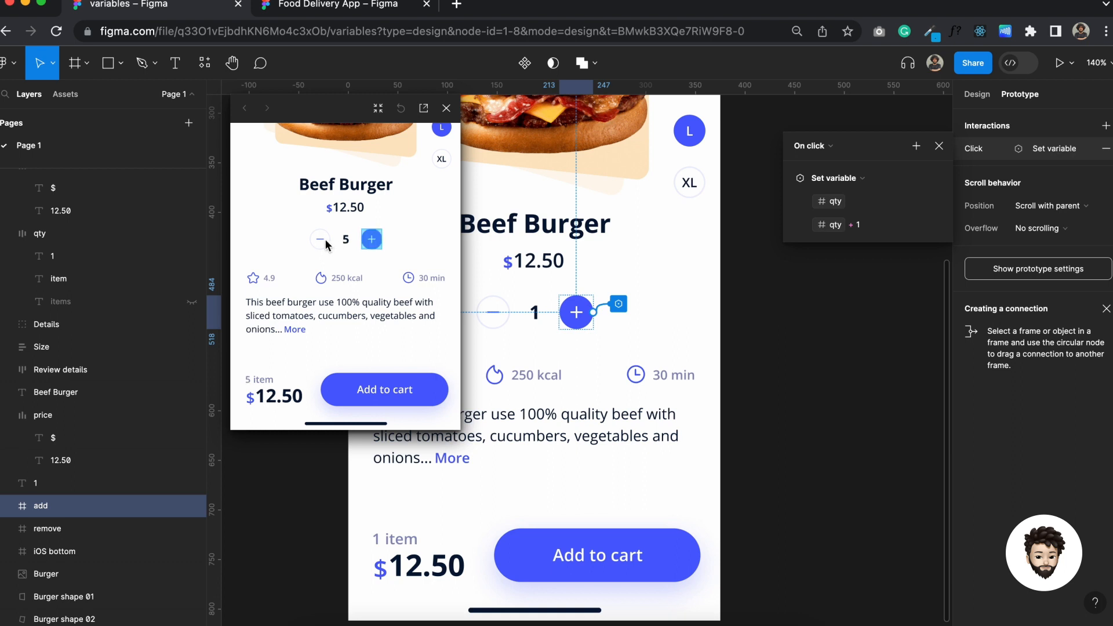
pyautogui.click(446, 109)
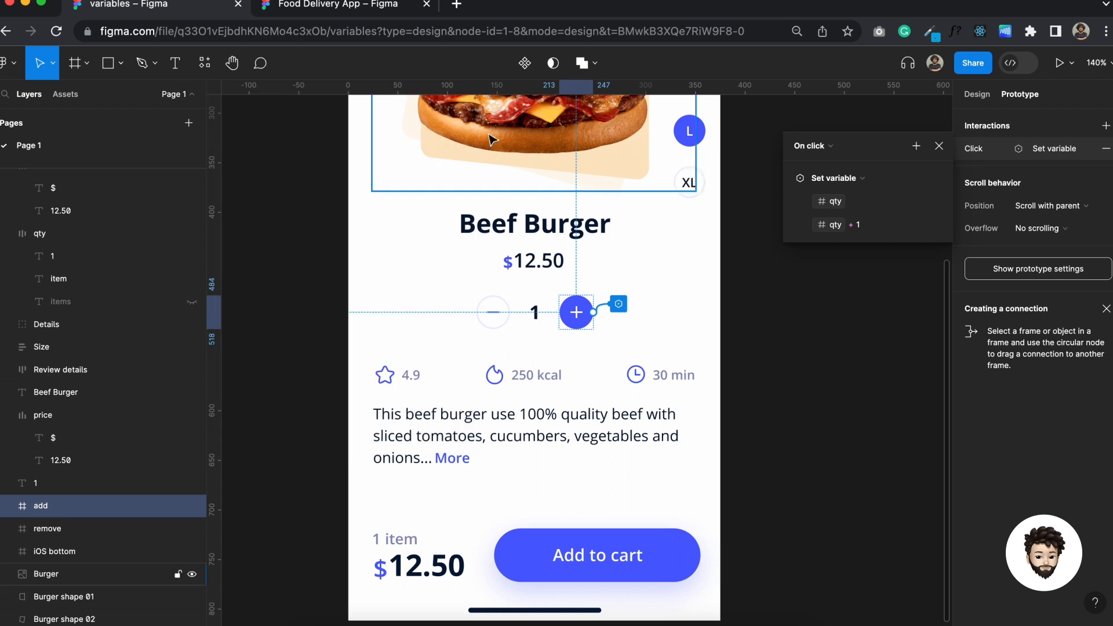
# Step: Add an on-click interaction to the minus button that sets the qty variable to qty - 1
pyautogui.click(502, 307)
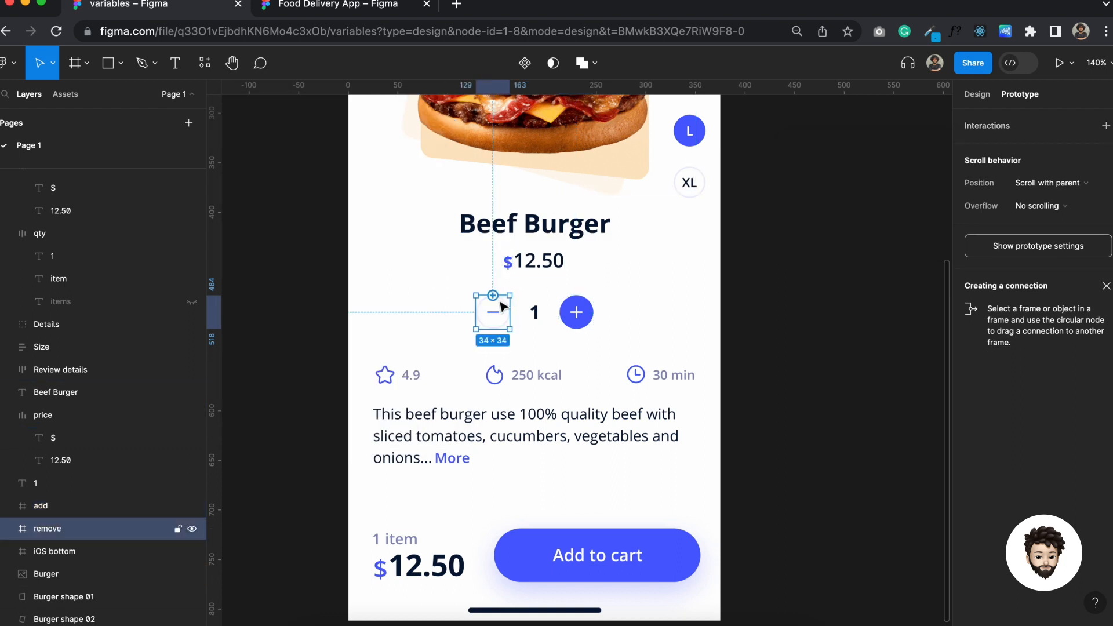
pyautogui.click(1106, 125)
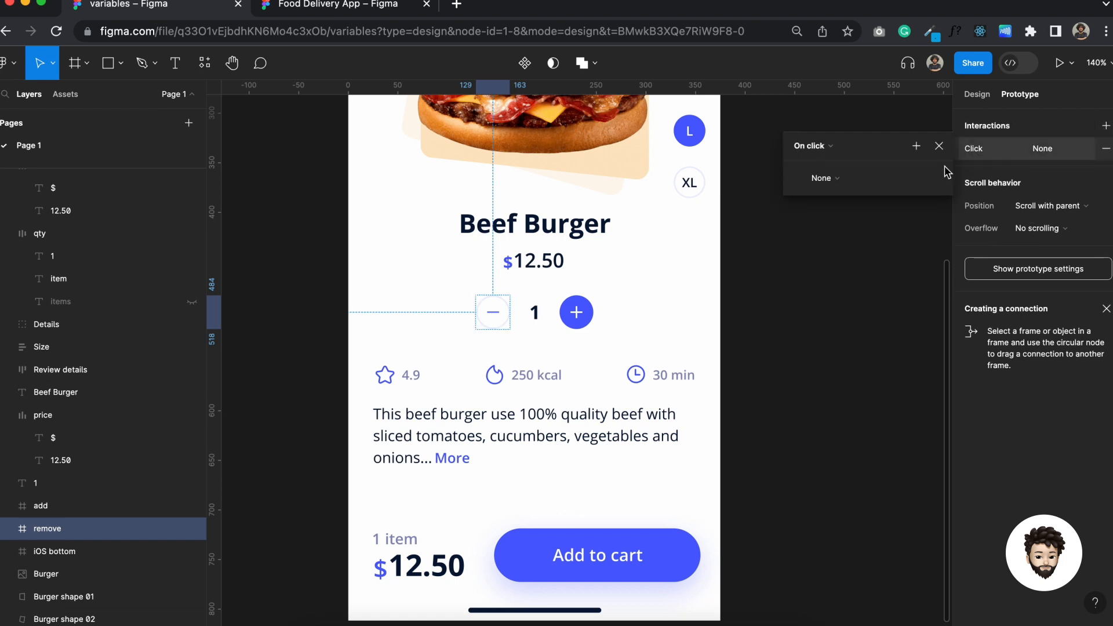
pyautogui.click(823, 178)
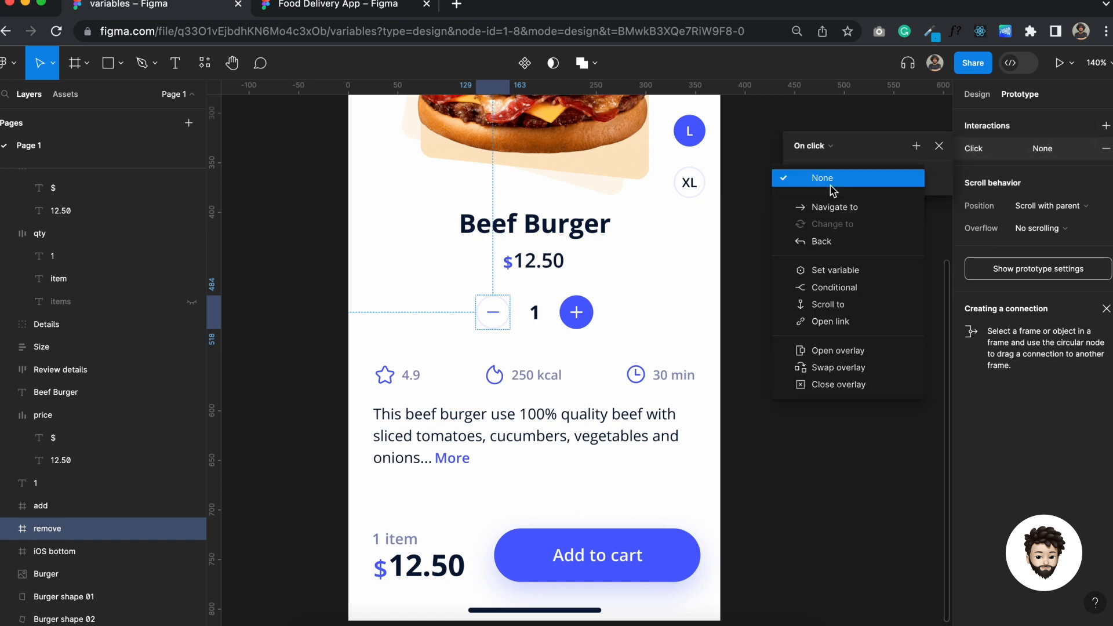
pyautogui.click(836, 274)
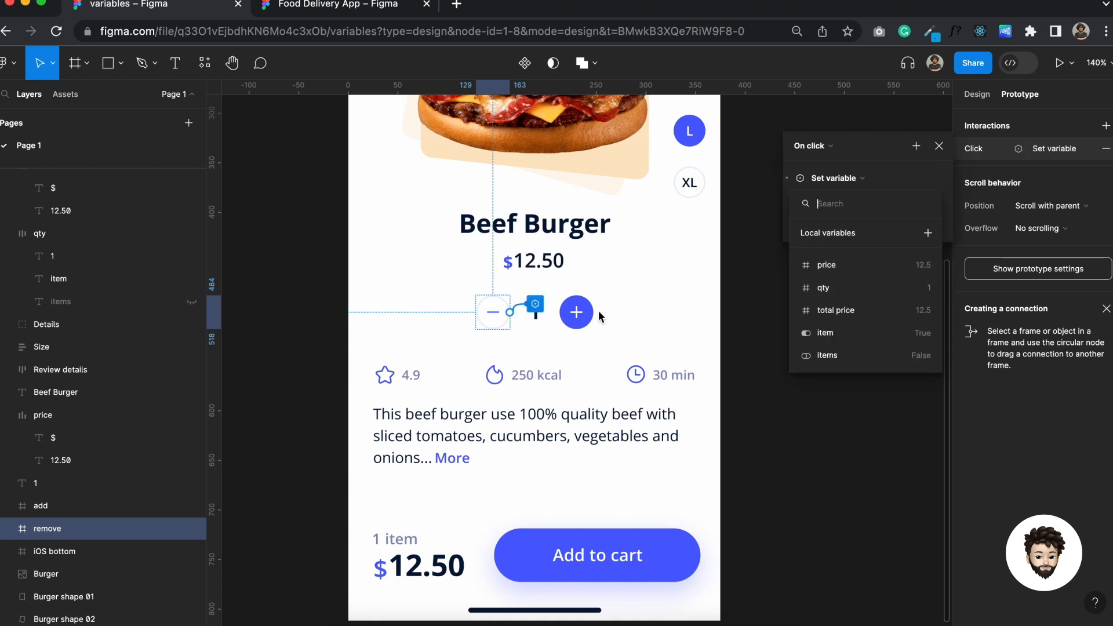
pyautogui.click(852, 288)
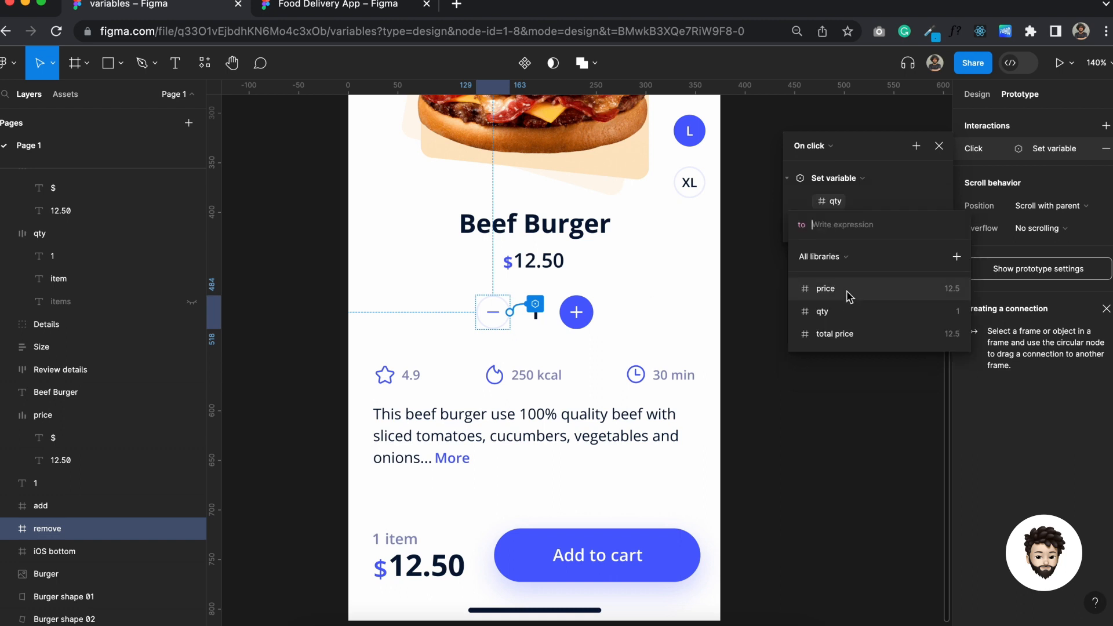
pyautogui.click(841, 312)
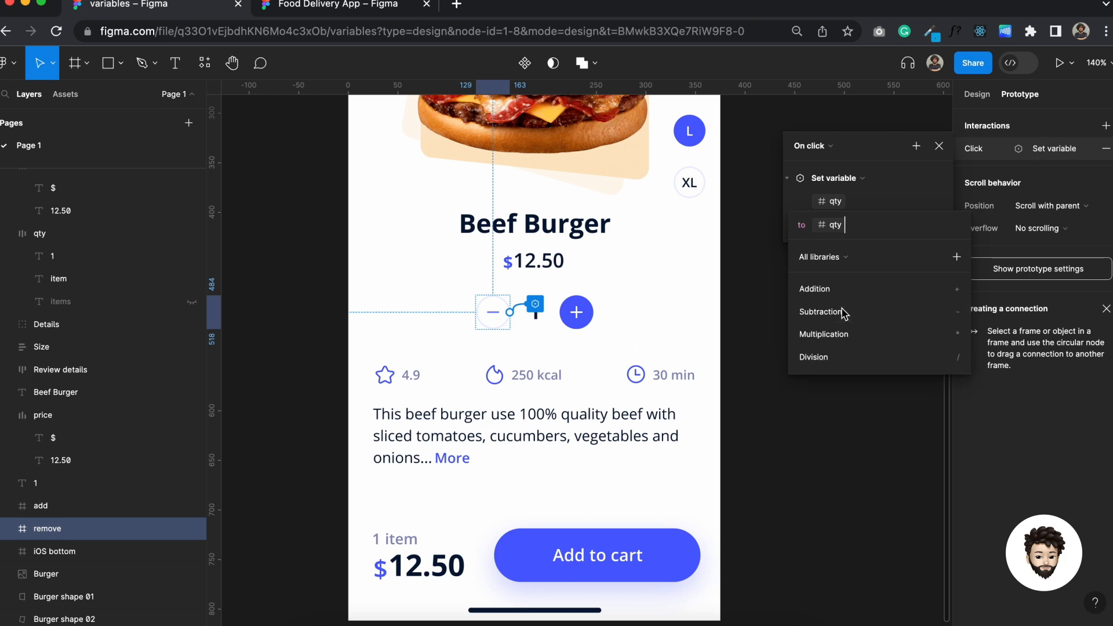
pyautogui.write('- ')
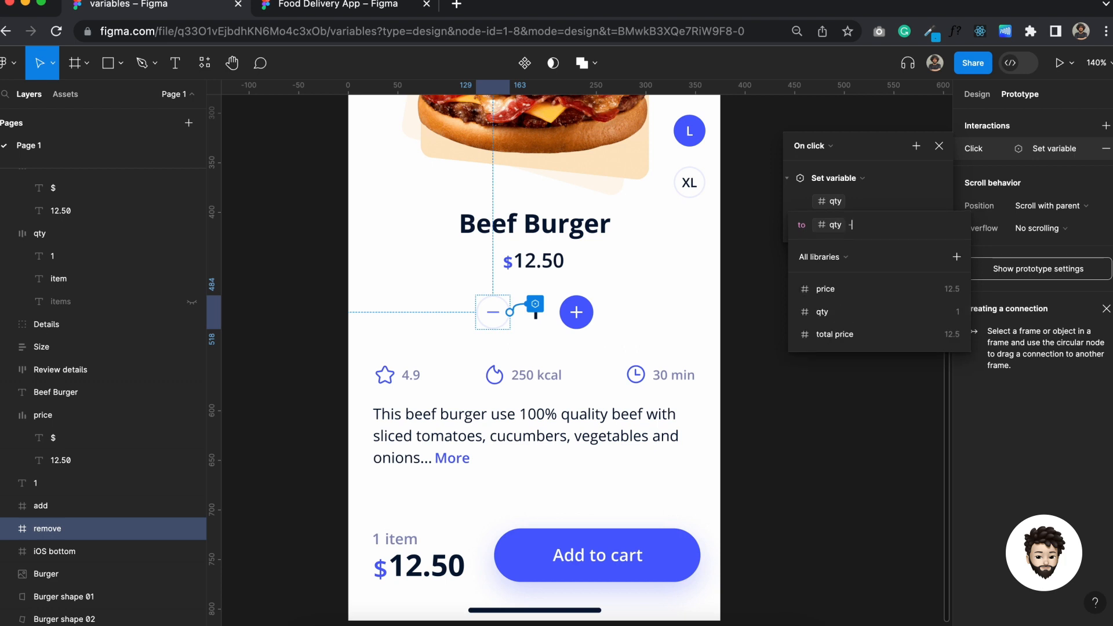
pyautogui.write('1')
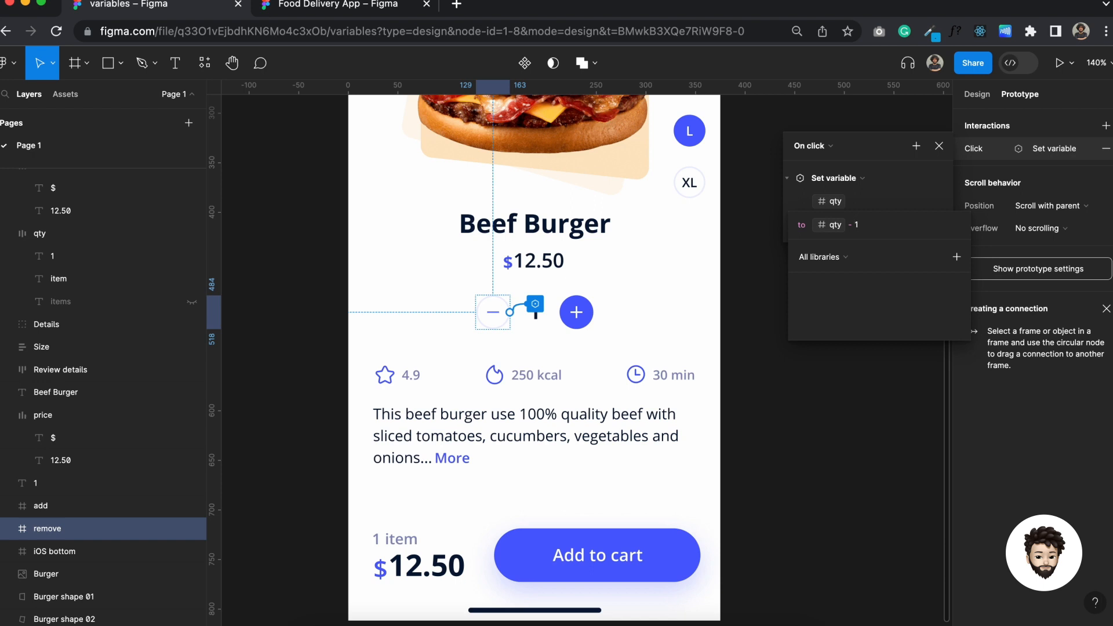
pyautogui.click(805, 393)
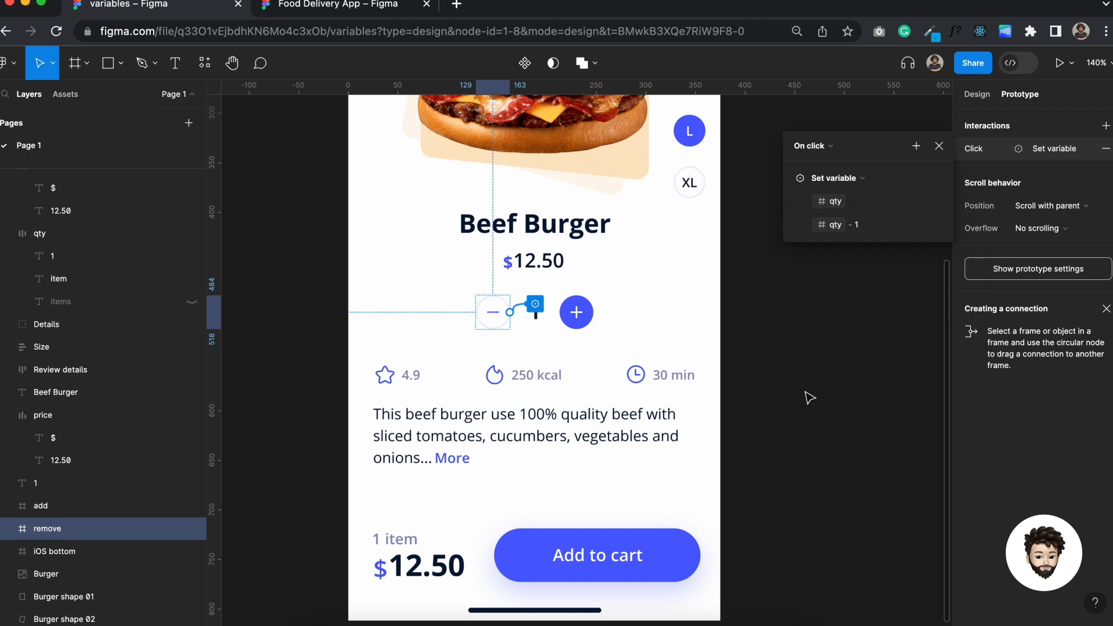
# Step: Preview the prototype inline, test the plus button five times and the minus button three times, and close the preview
pyautogui.hotkey('shift', 'space')
pyautogui.scroll(-2, 408, 302)
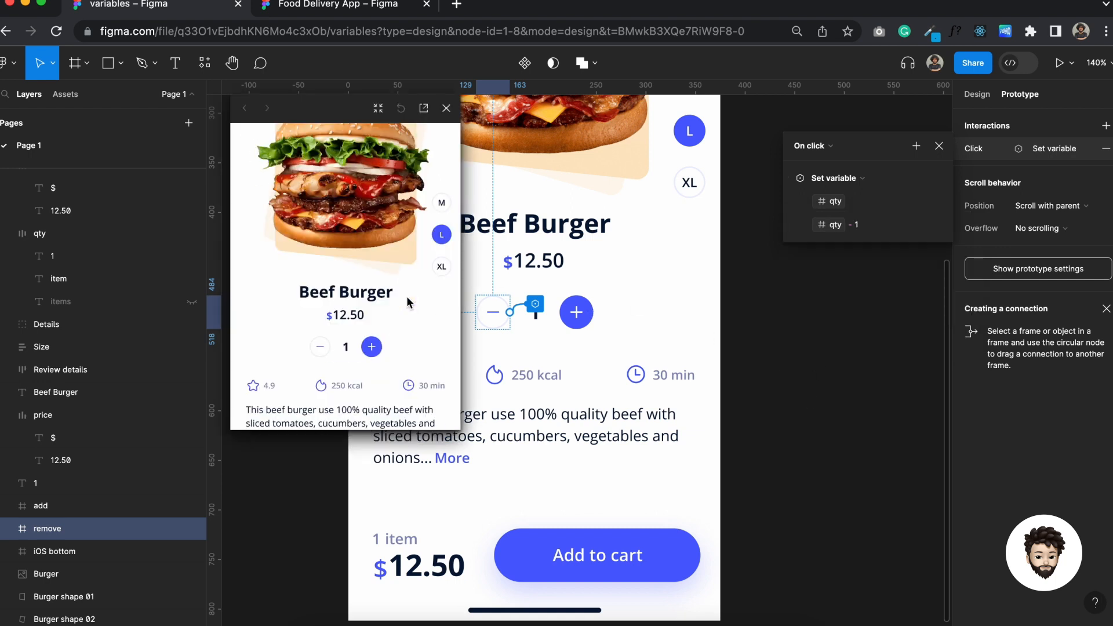
pyautogui.scroll(-2, 408, 301)
pyautogui.click(378, 242)
pyautogui.click(377, 243)
pyautogui.click(380, 243)
pyautogui.click(379, 243)
pyautogui.click(374, 240)
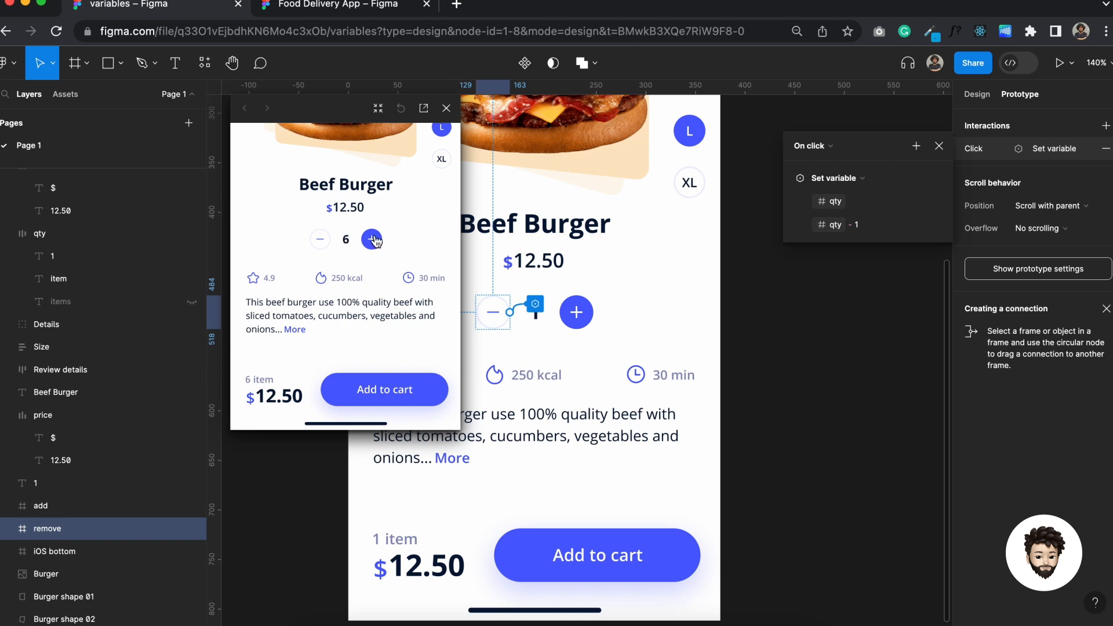
pyautogui.click(320, 241)
pyautogui.click(321, 241)
pyautogui.click(321, 242)
pyautogui.click(446, 109)
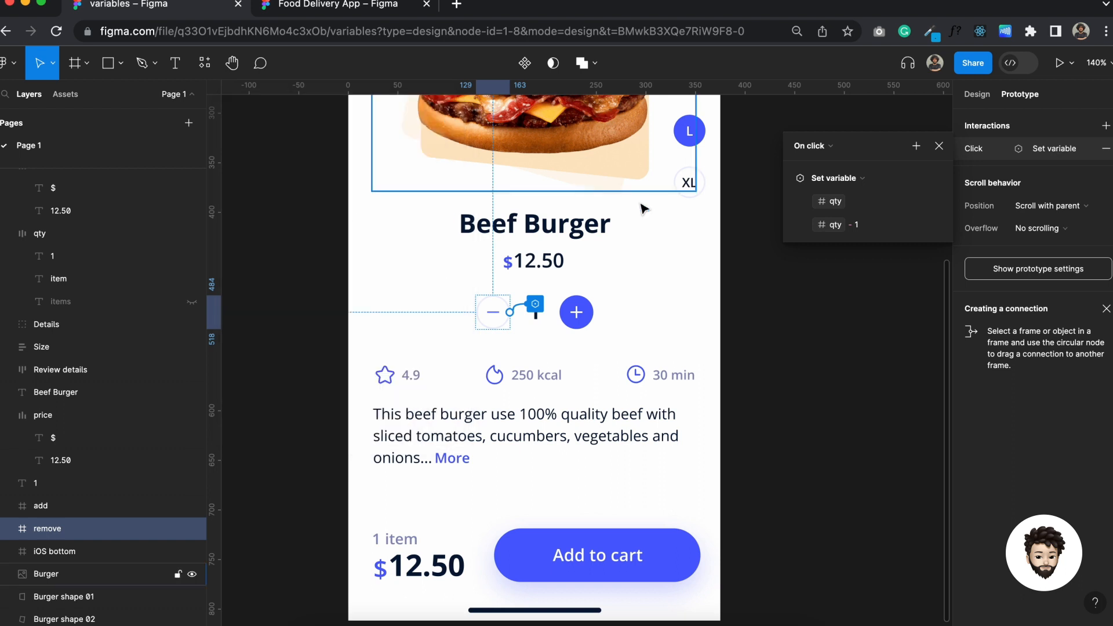
# Step: Add a second set-variable action to the plus button's on-click interaction that sets total price to total price + price
pyautogui.click(607, 300)
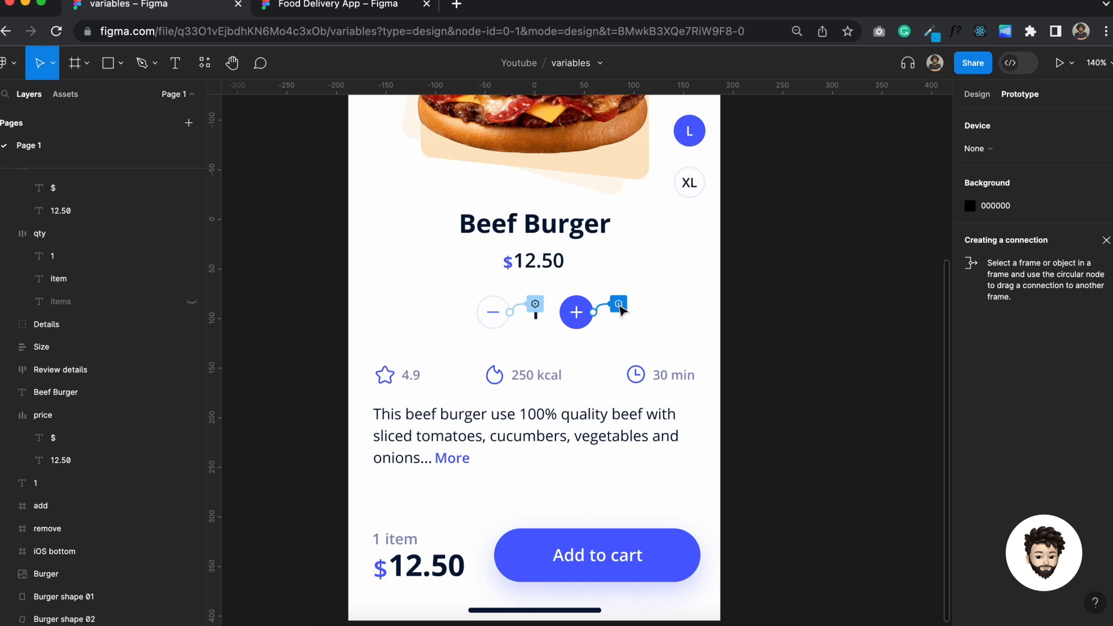
pyautogui.click(619, 305)
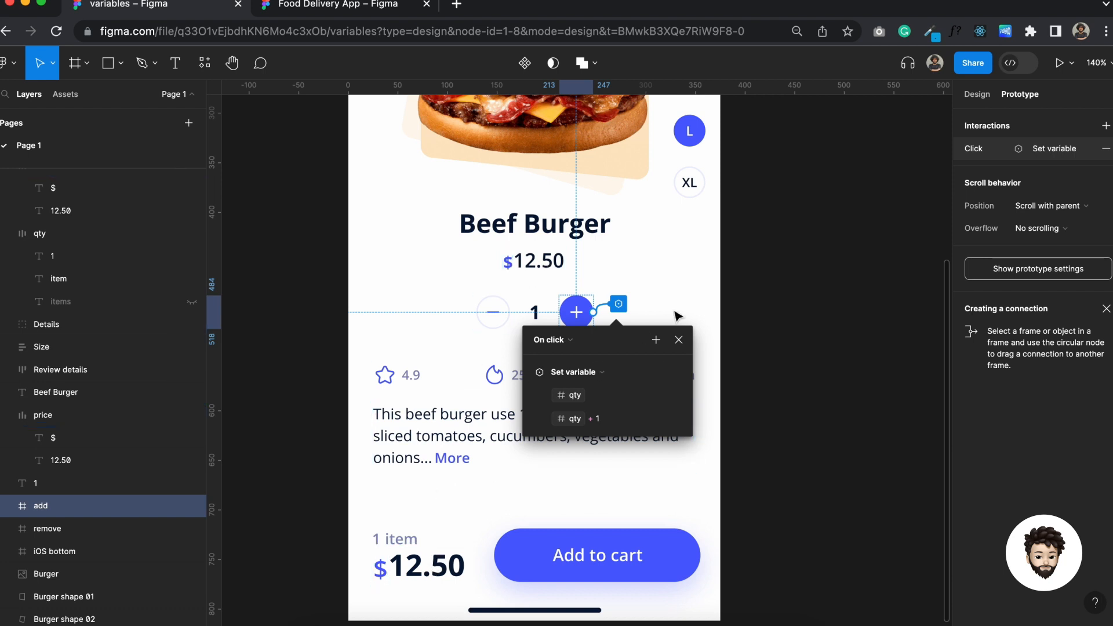
pyautogui.click(655, 342)
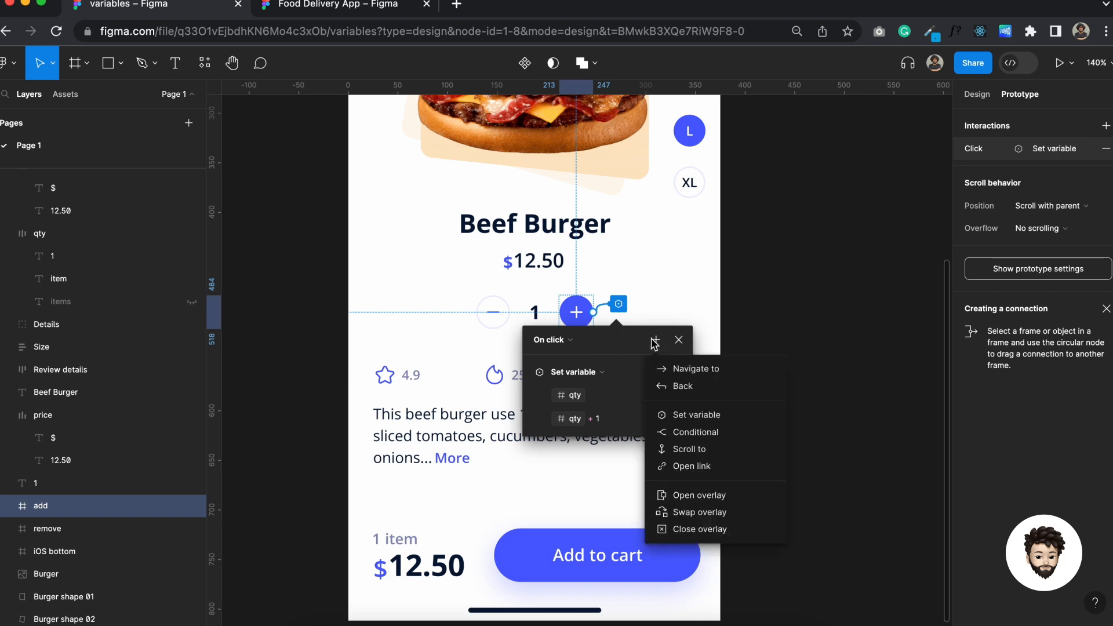
pyautogui.click(692, 413)
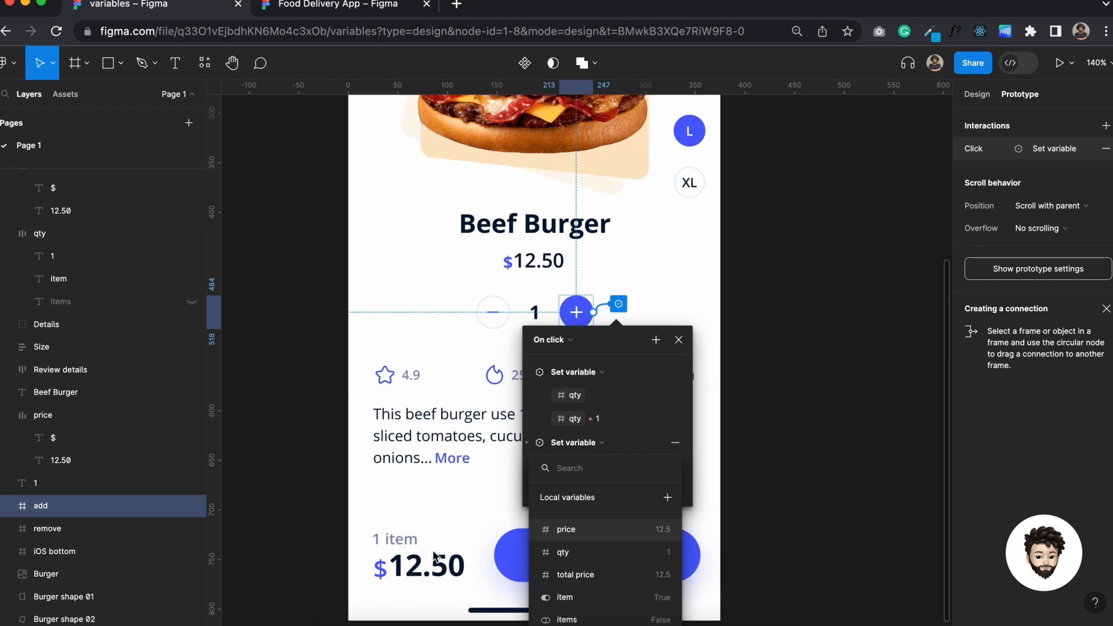
pyautogui.click(599, 577)
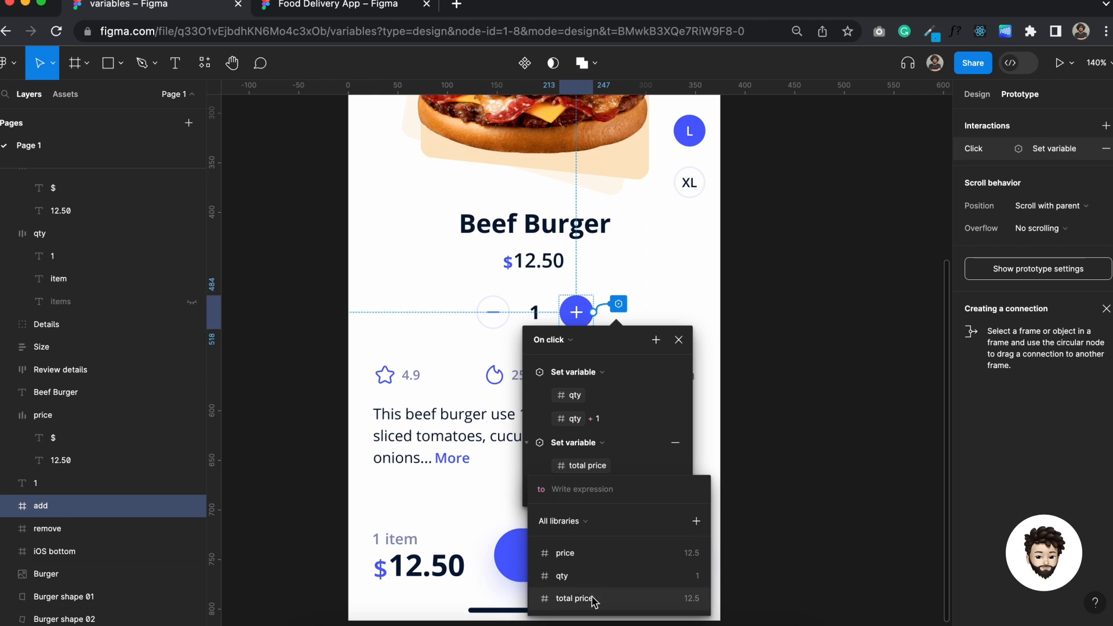
pyautogui.click(594, 600)
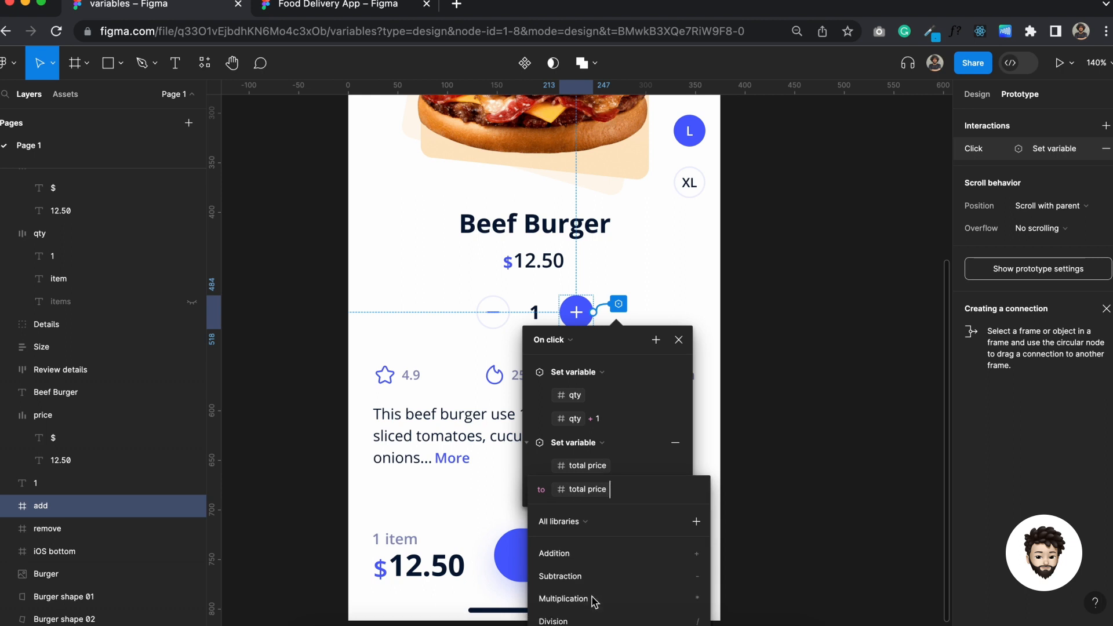
pyautogui.click(616, 558)
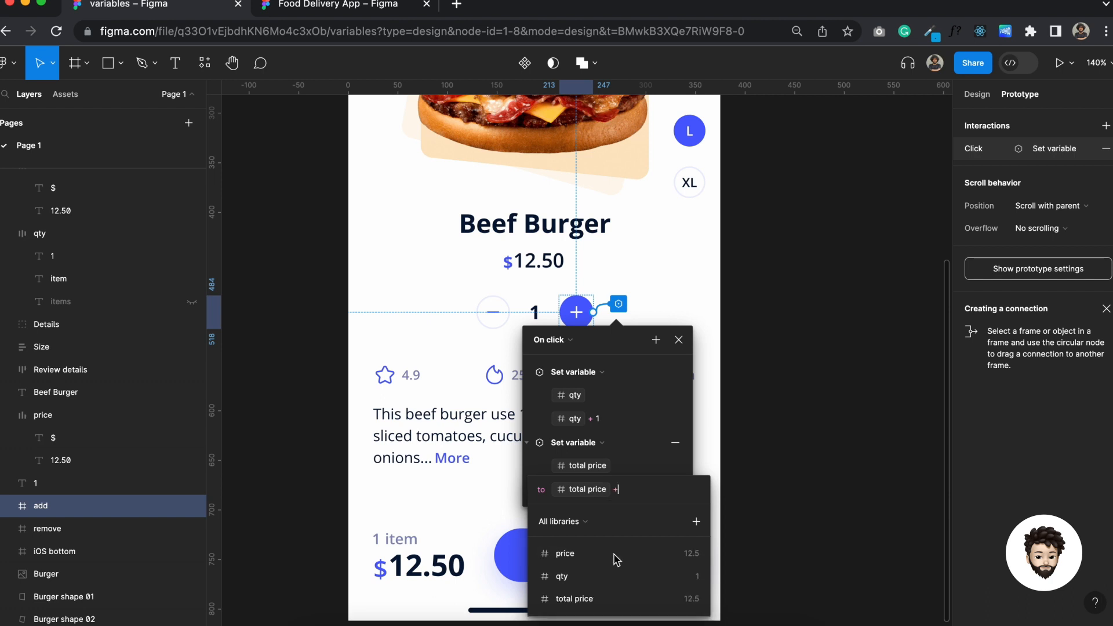
pyautogui.click(587, 557)
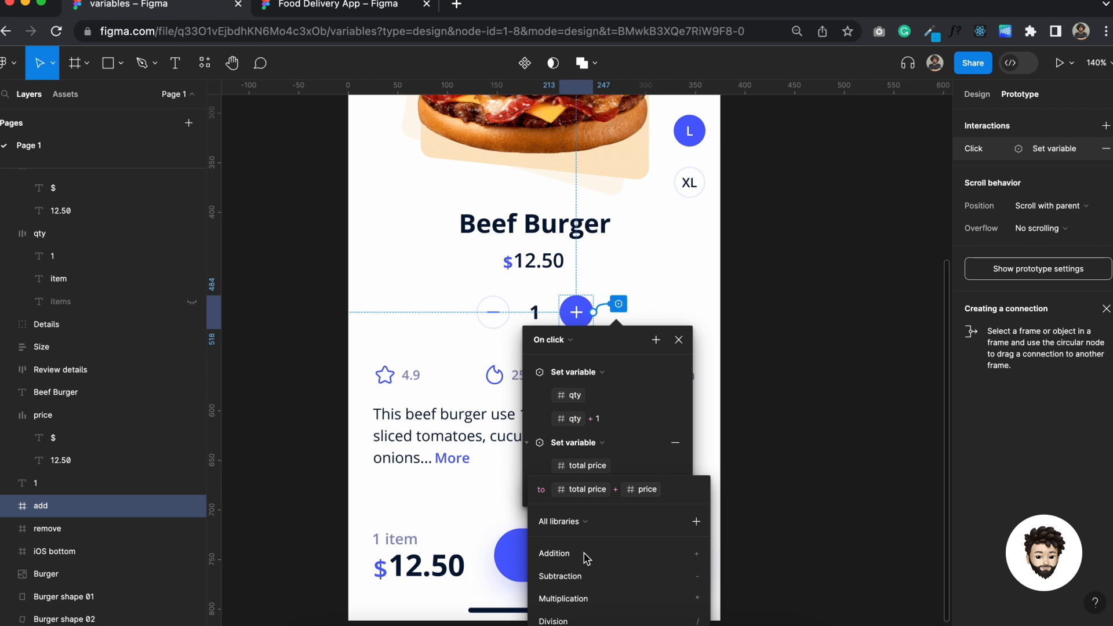
pyautogui.click(868, 442)
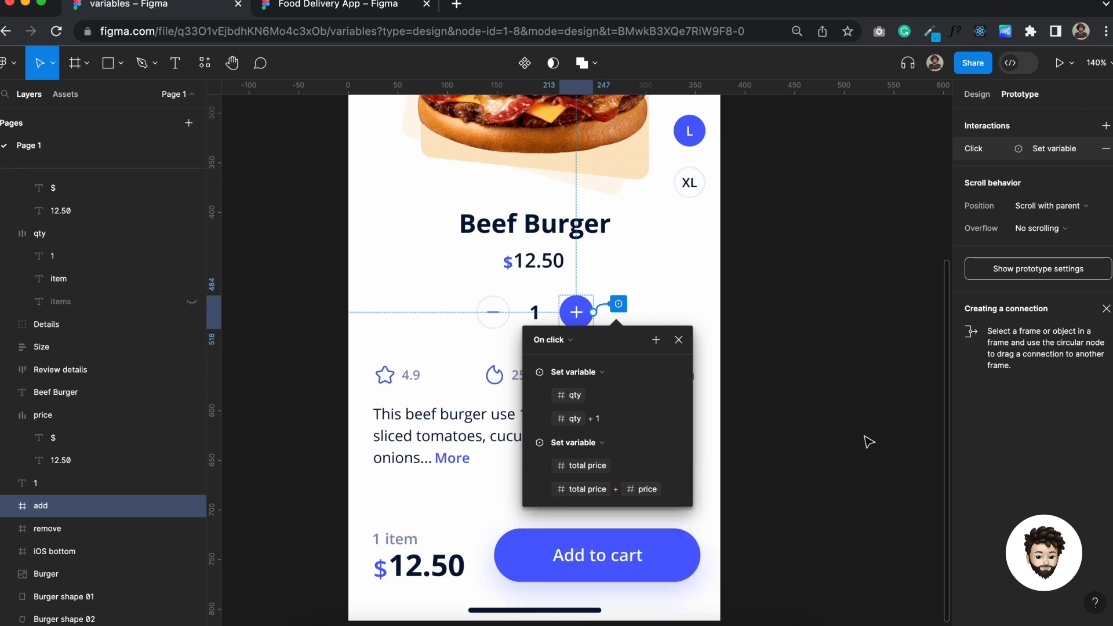
pyautogui.click(868, 442)
# Step: Preview the prototype inline to check the total price, using plus four times and minus five times, and close the preview
pyautogui.hotkey('shift', 'space')
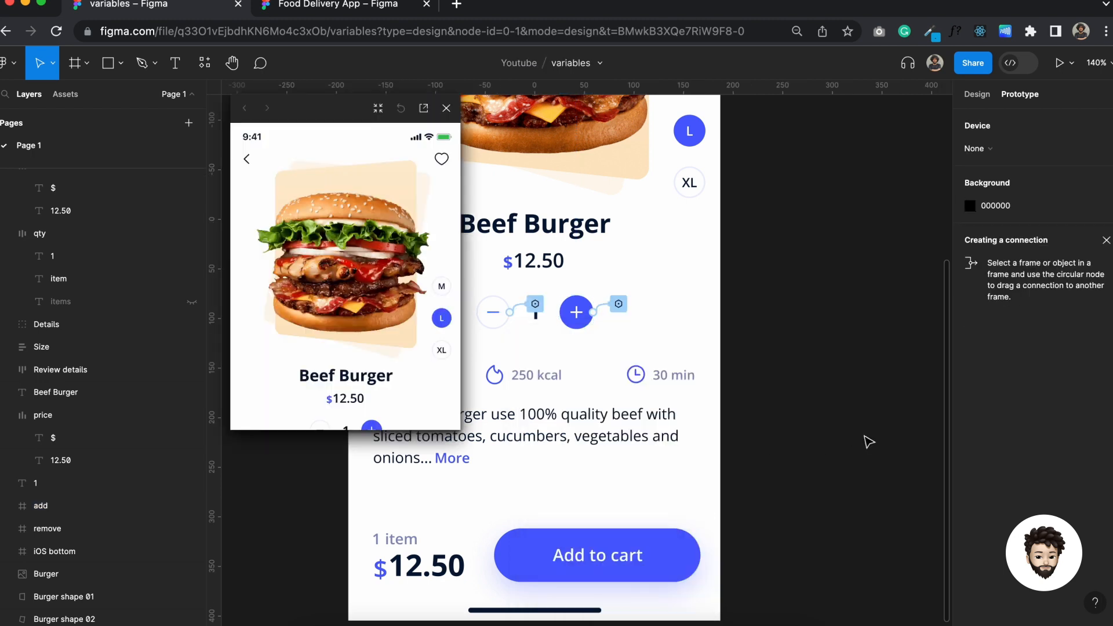
pyautogui.scroll(-1, 415, 318)
pyautogui.scroll(-4, 415, 318)
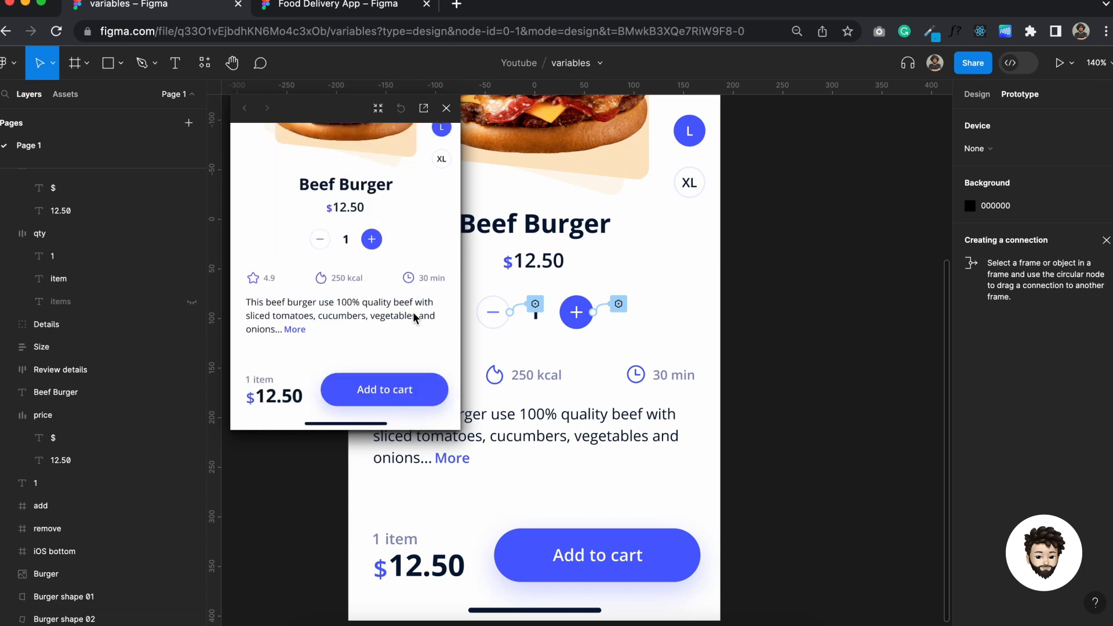
pyautogui.click(374, 243)
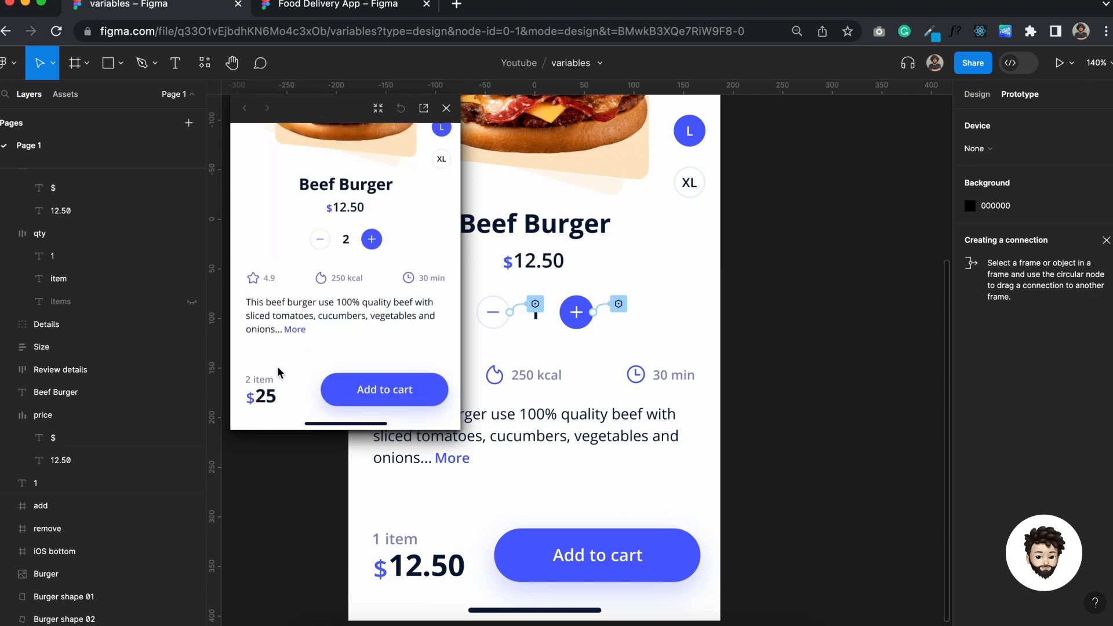
pyautogui.click(373, 241)
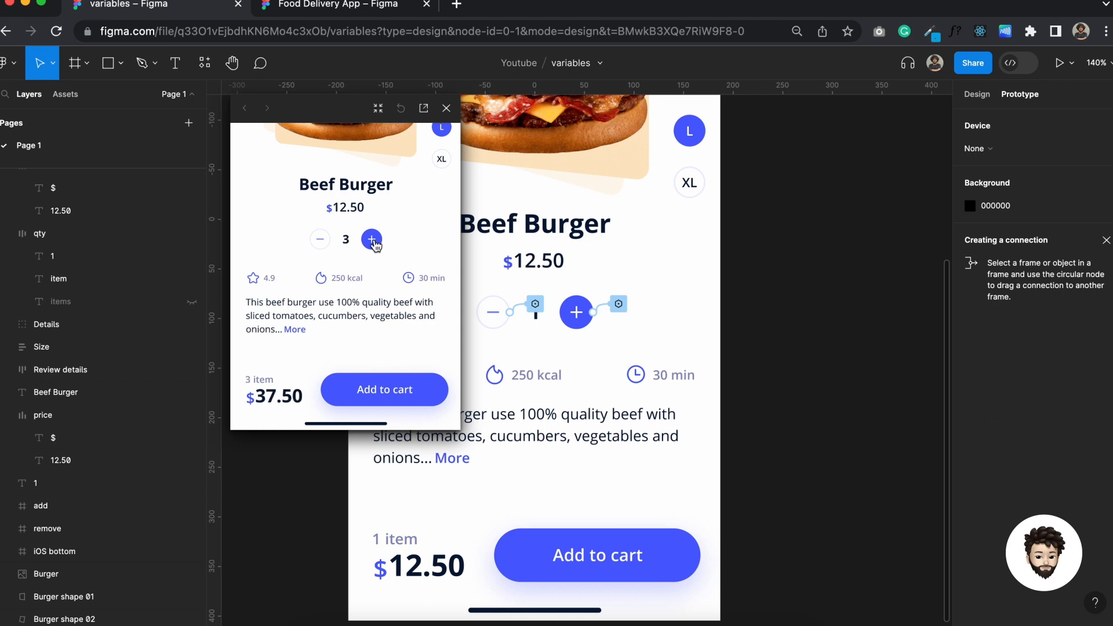
pyautogui.click(373, 240)
pyautogui.click(373, 241)
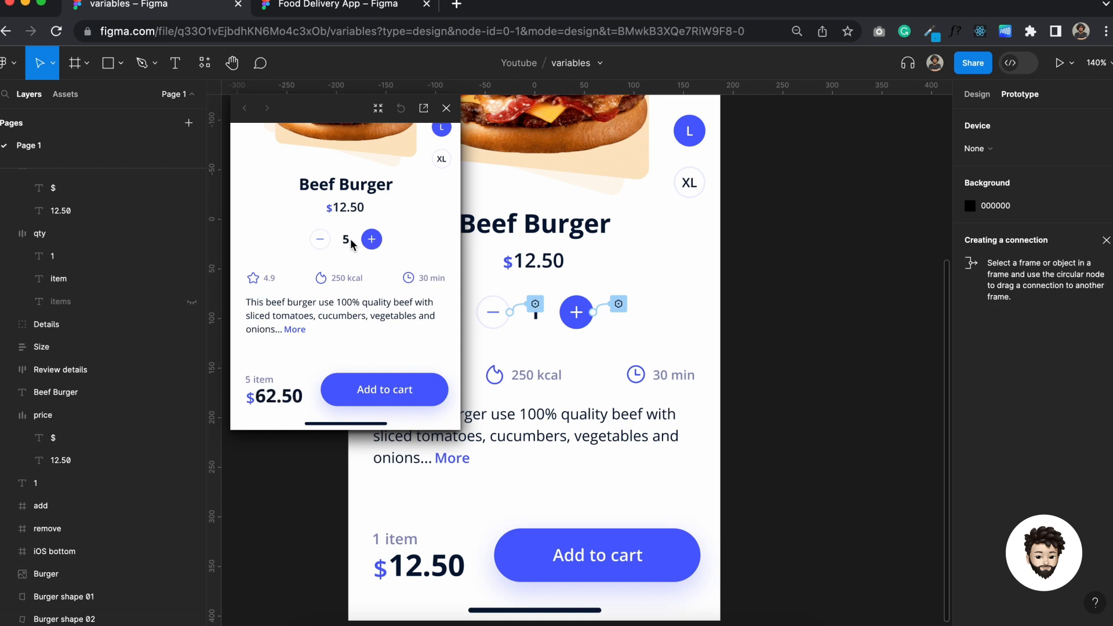
pyautogui.click(321, 243)
pyautogui.click(321, 243)
pyautogui.click(321, 242)
pyautogui.click(321, 242)
pyautogui.click(321, 243)
pyautogui.click(447, 108)
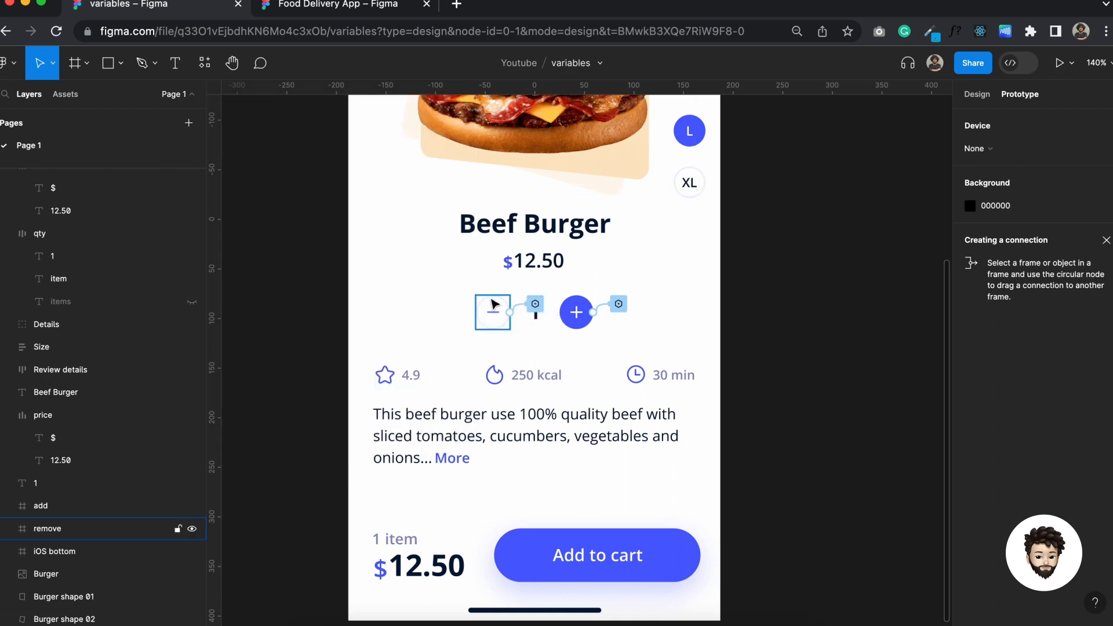
# Step: Add a second set-variable action to the minus button's on-click interaction that sets total price to total price - price
pyautogui.click(535, 307)
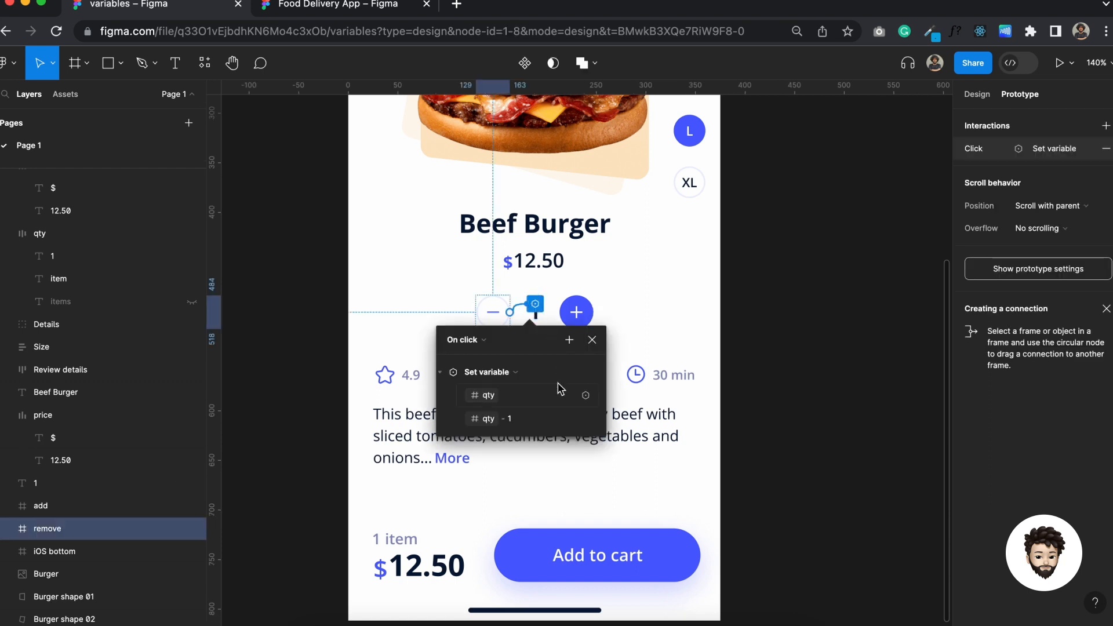
pyautogui.click(569, 342)
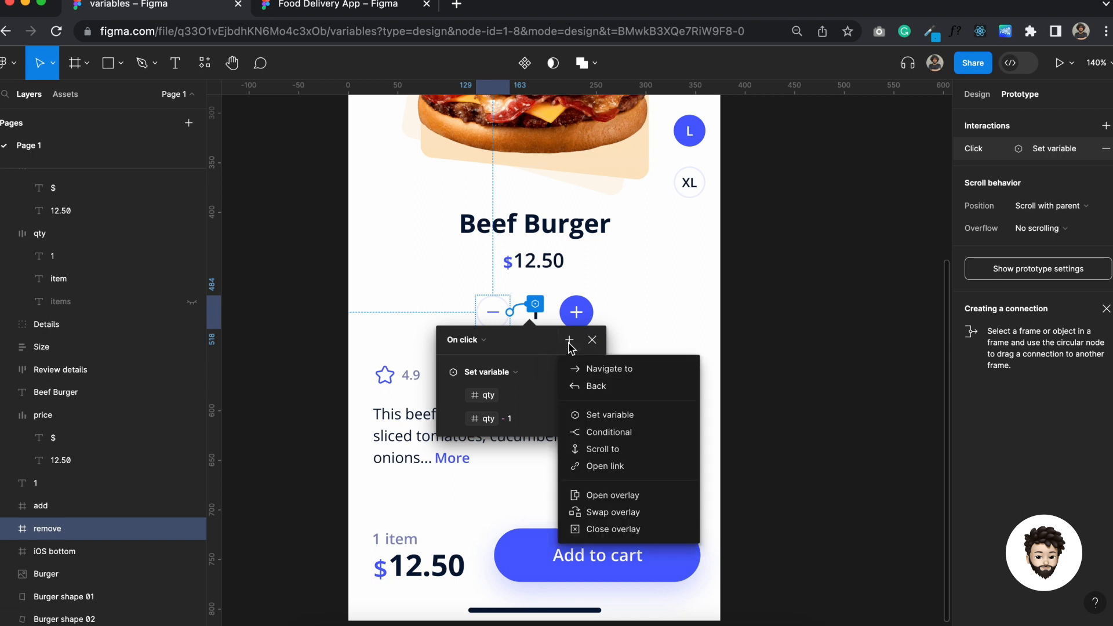
pyautogui.click(629, 417)
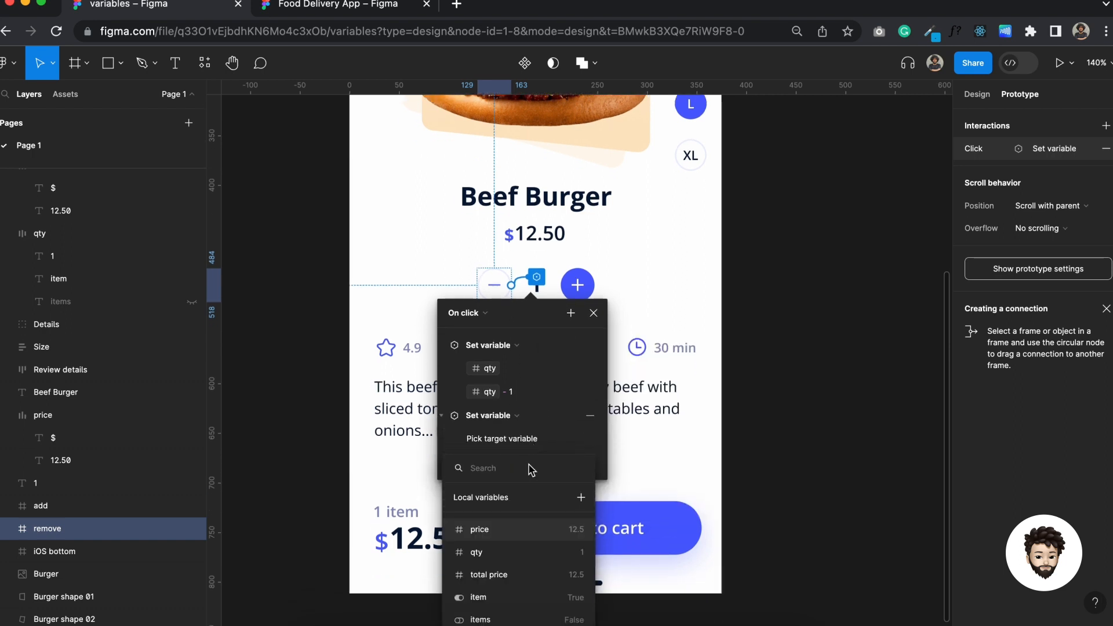
pyautogui.click(515, 574)
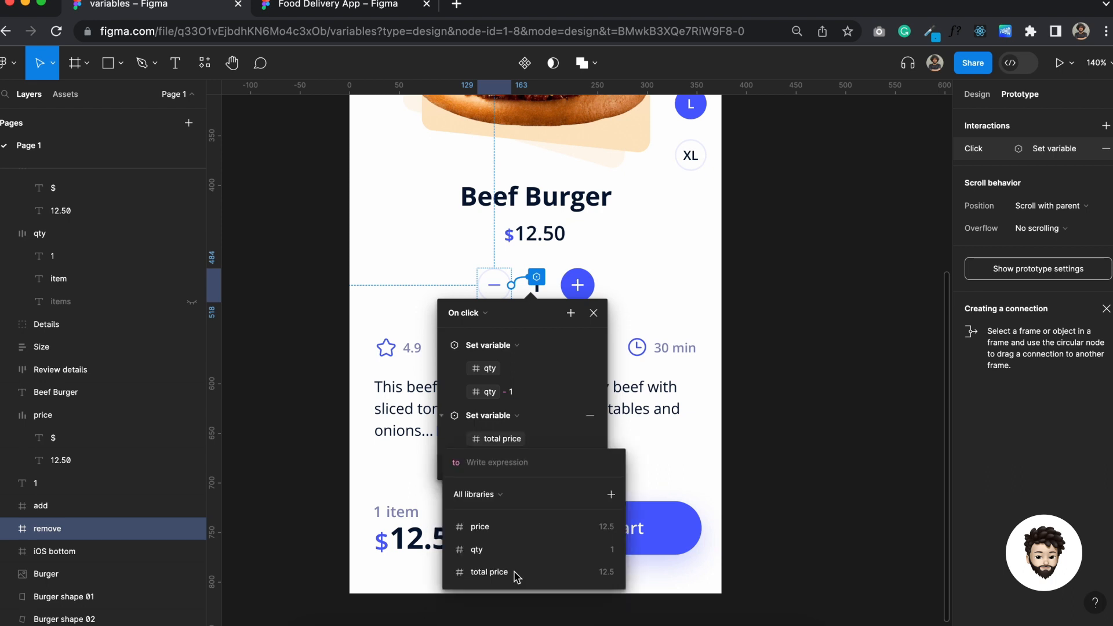
pyautogui.click(485, 573)
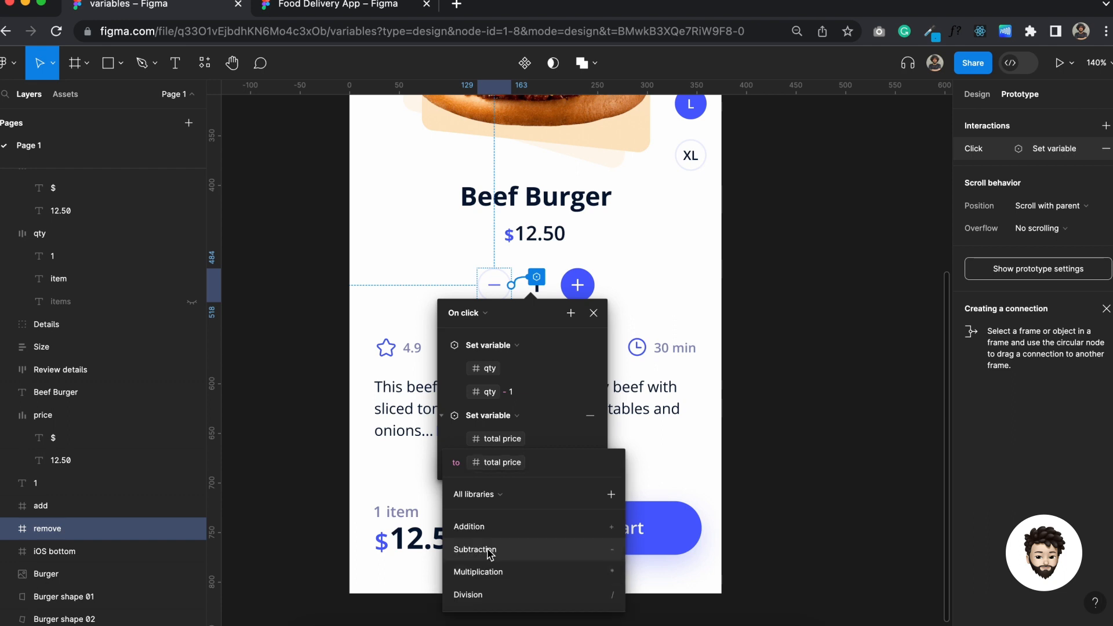
pyautogui.click(489, 554)
pyautogui.click(491, 529)
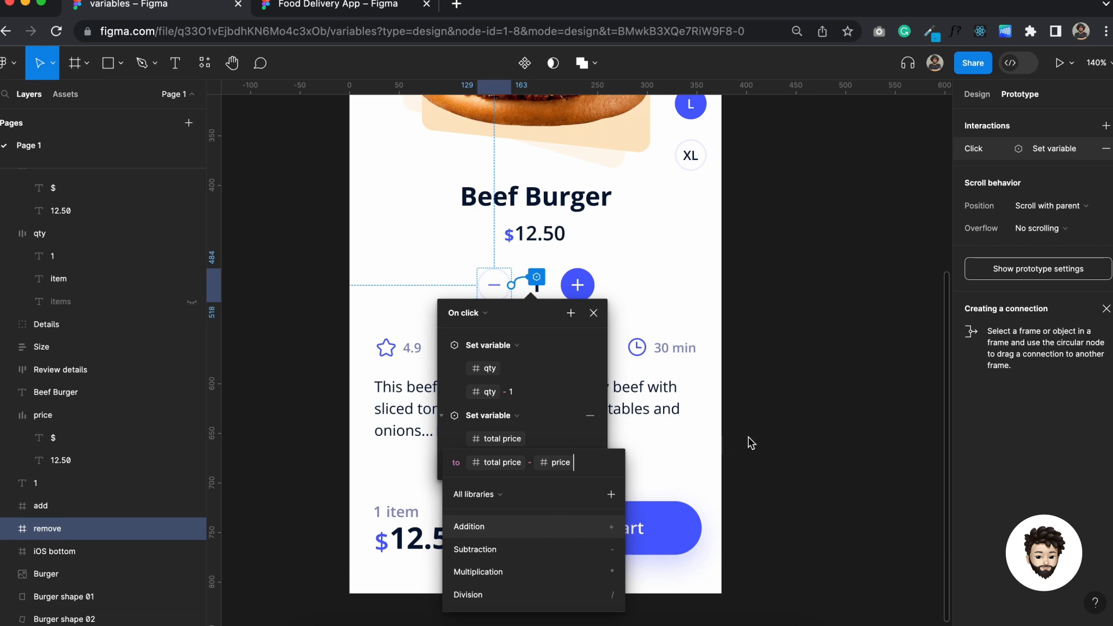
pyautogui.click(776, 438)
pyautogui.click(780, 444)
# Step: Preview the prototype inline to test the quantity limits, using plus four times and minus nine times, and close the preview
pyautogui.scroll(-2, 780, 444)
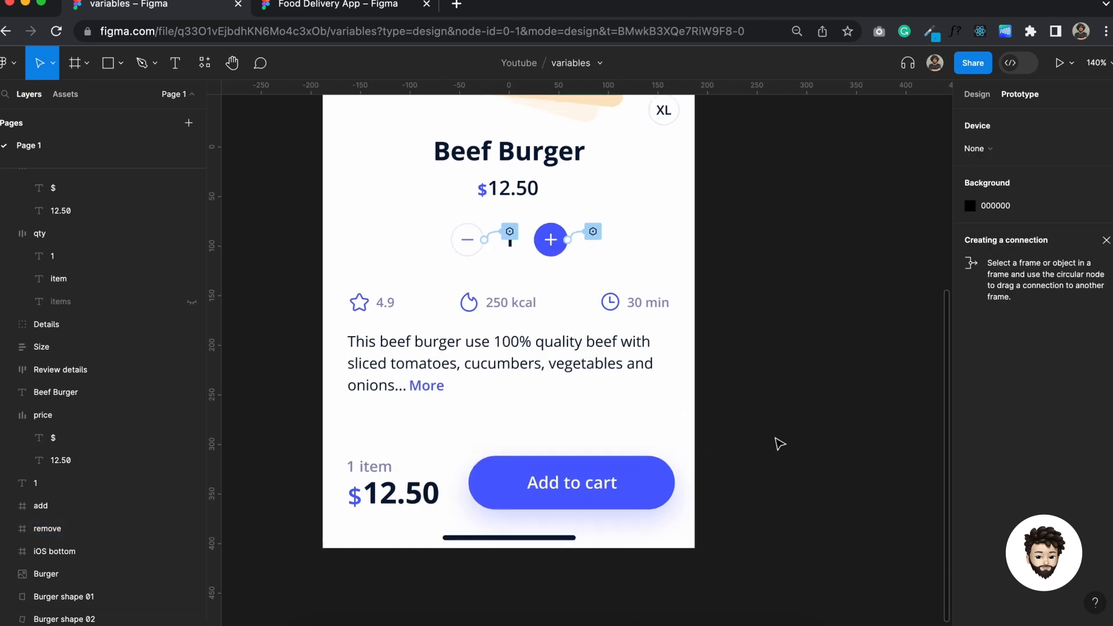
pyautogui.hotkey('shift', 'space')
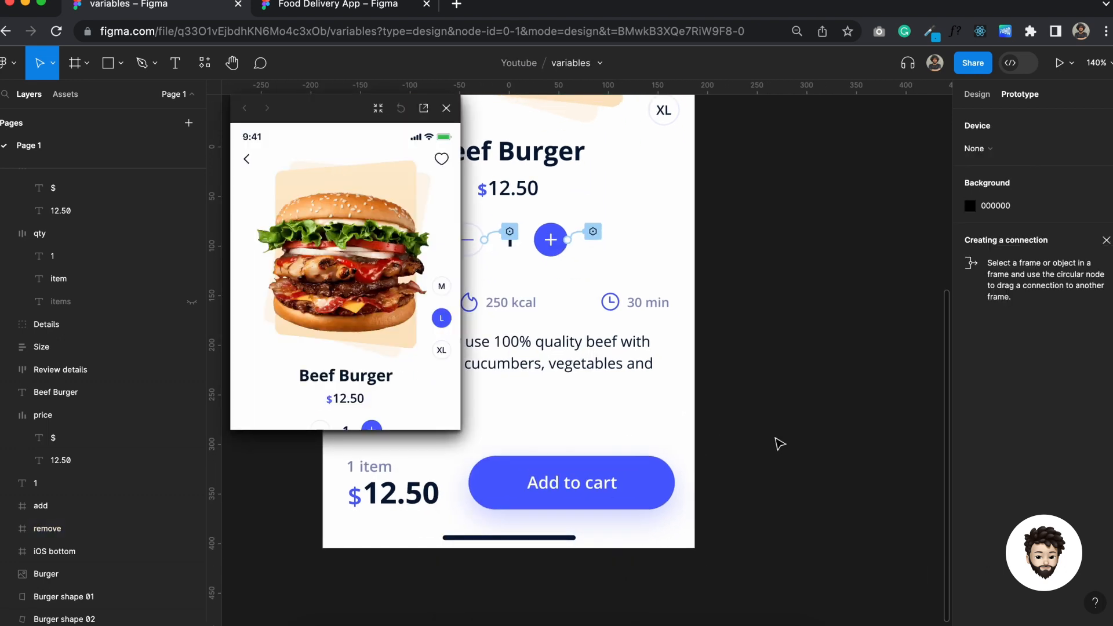
pyautogui.scroll(-3, 437, 313)
pyautogui.click(373, 245)
pyautogui.click(372, 246)
pyautogui.click(373, 245)
pyautogui.click(372, 246)
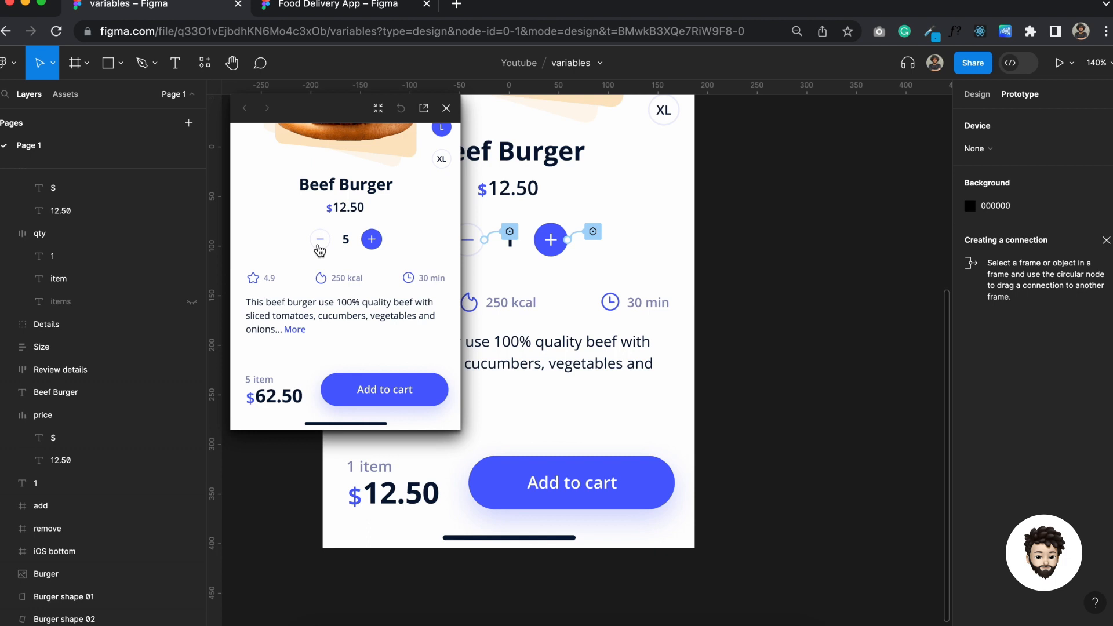
pyautogui.click(320, 250)
pyautogui.click(320, 250)
pyautogui.click(320, 250)
pyautogui.click(320, 249)
pyautogui.click(320, 249)
pyautogui.click(319, 249)
pyautogui.click(319, 249)
pyautogui.click(320, 249)
pyautogui.click(320, 249)
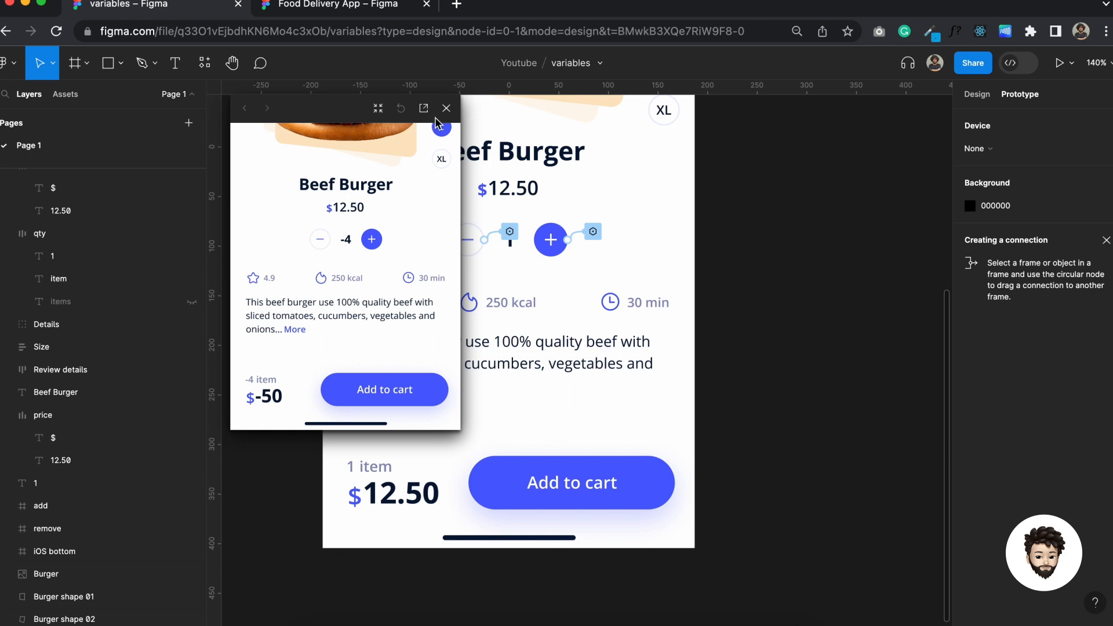
pyautogui.click(447, 109)
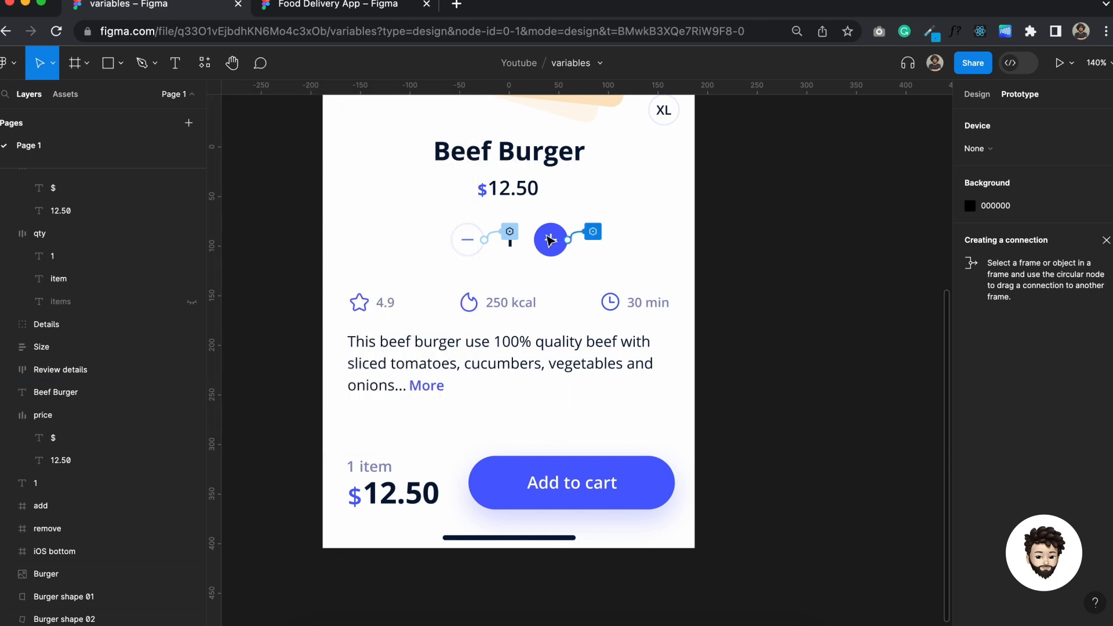
# Step: Add a conditional action to the minus button's on-click interaction with the condition qty >= 1
pyautogui.click(509, 233)
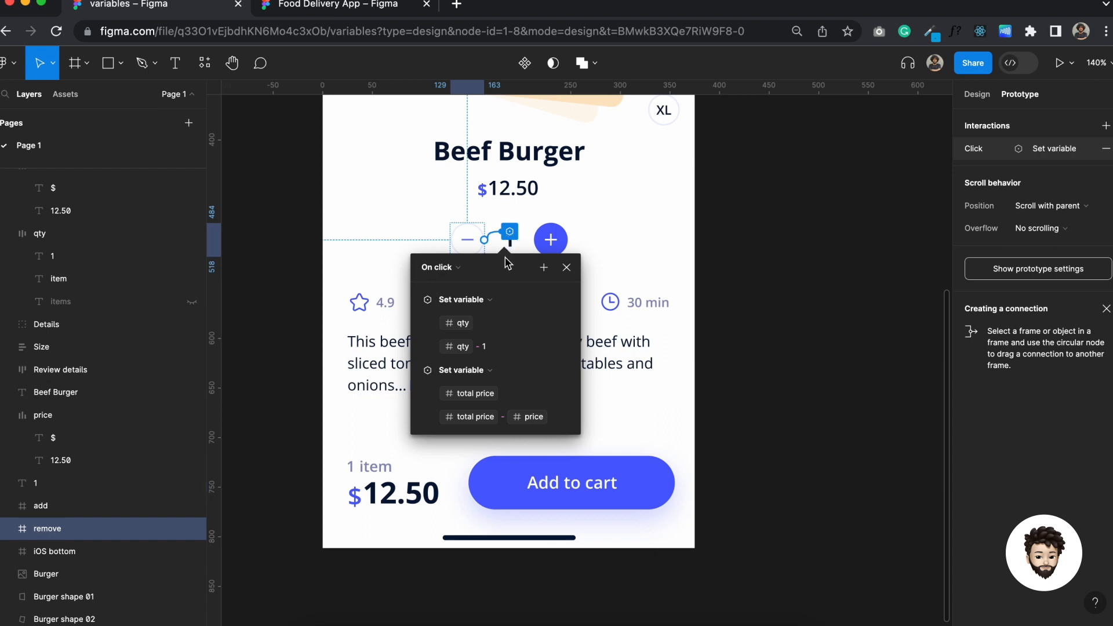
pyautogui.hscroll(3, 374, 345)
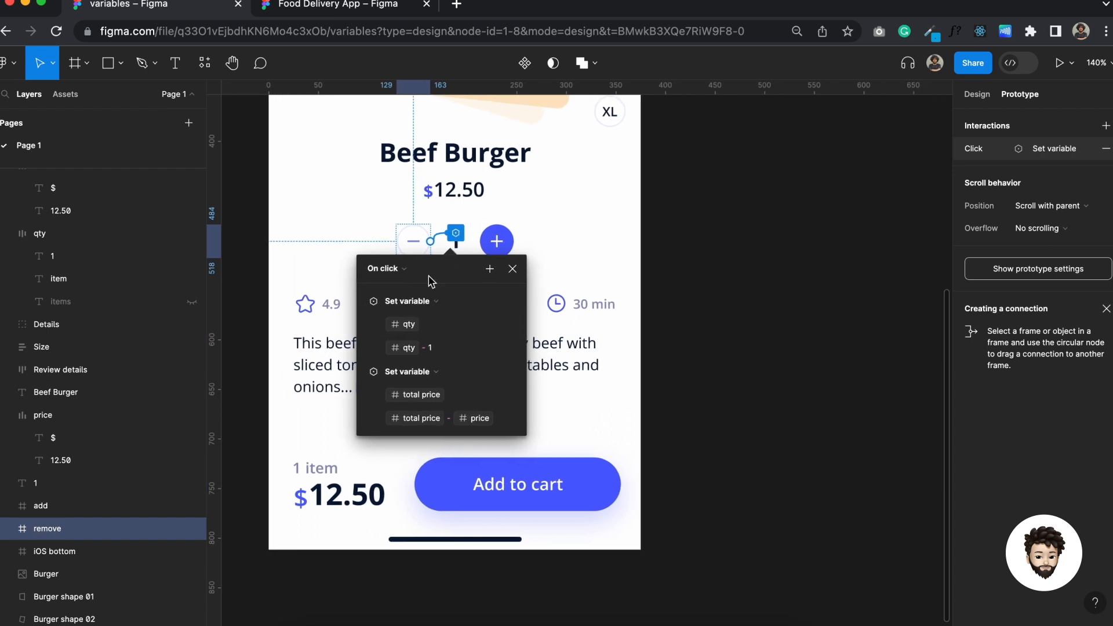
pyautogui.scroll(5, 460, 262)
pyautogui.scroll(1, 459, 262)
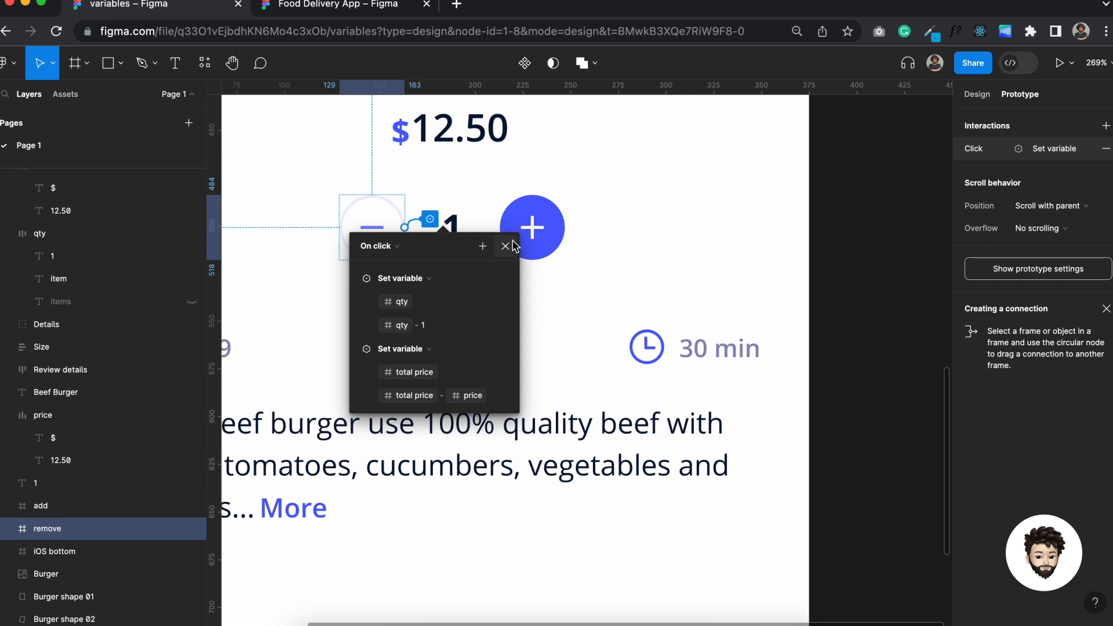
pyautogui.click(483, 248)
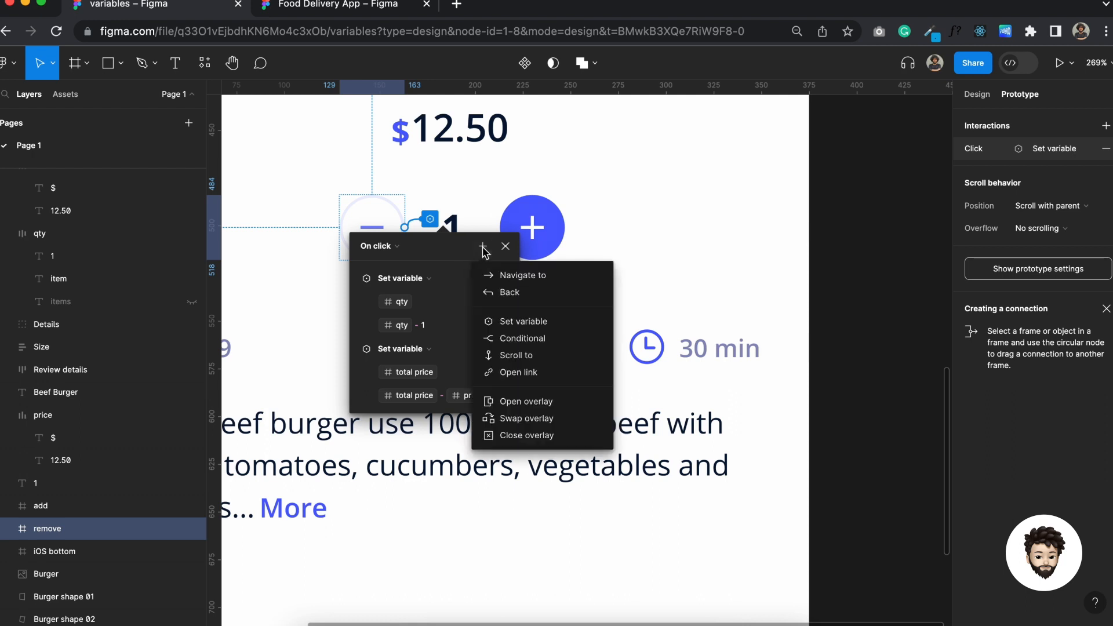
pyautogui.click(536, 338)
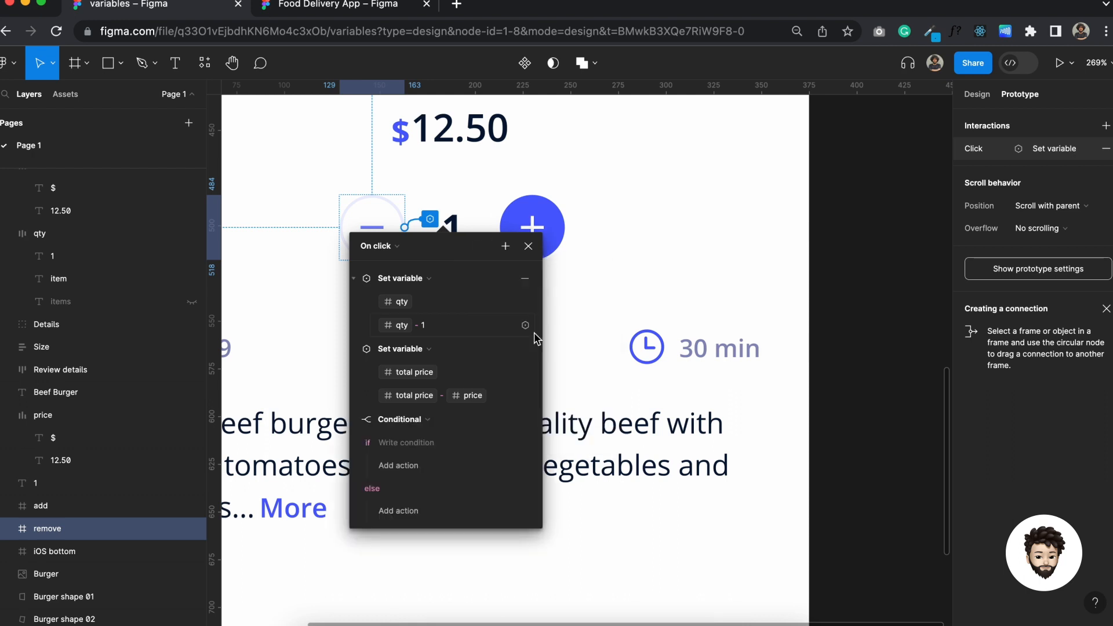
pyautogui.click(414, 442)
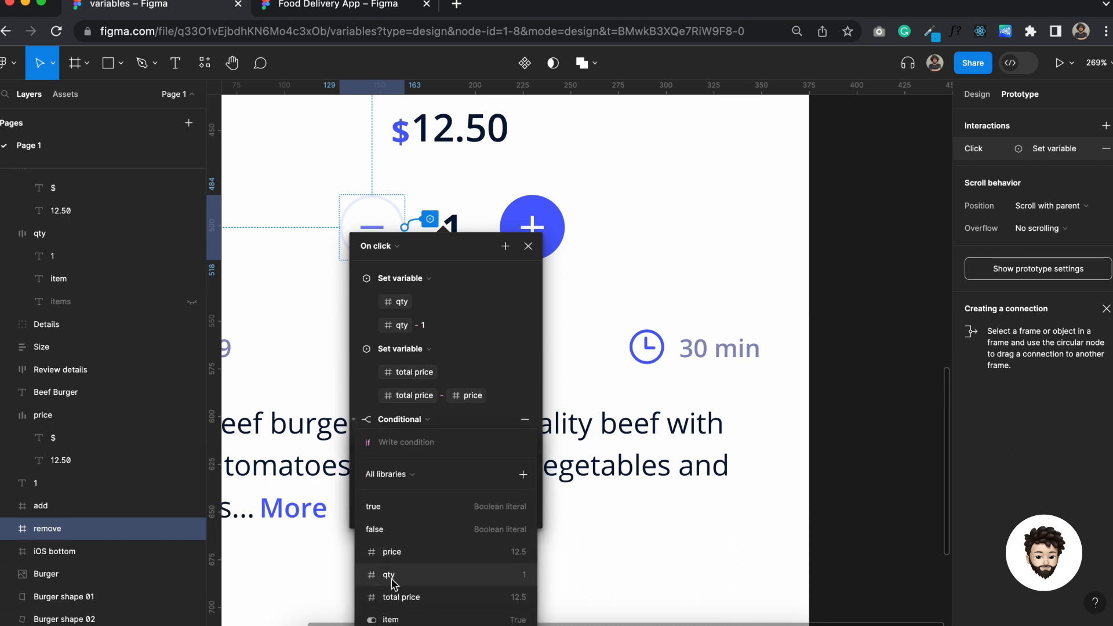
pyautogui.click(394, 584)
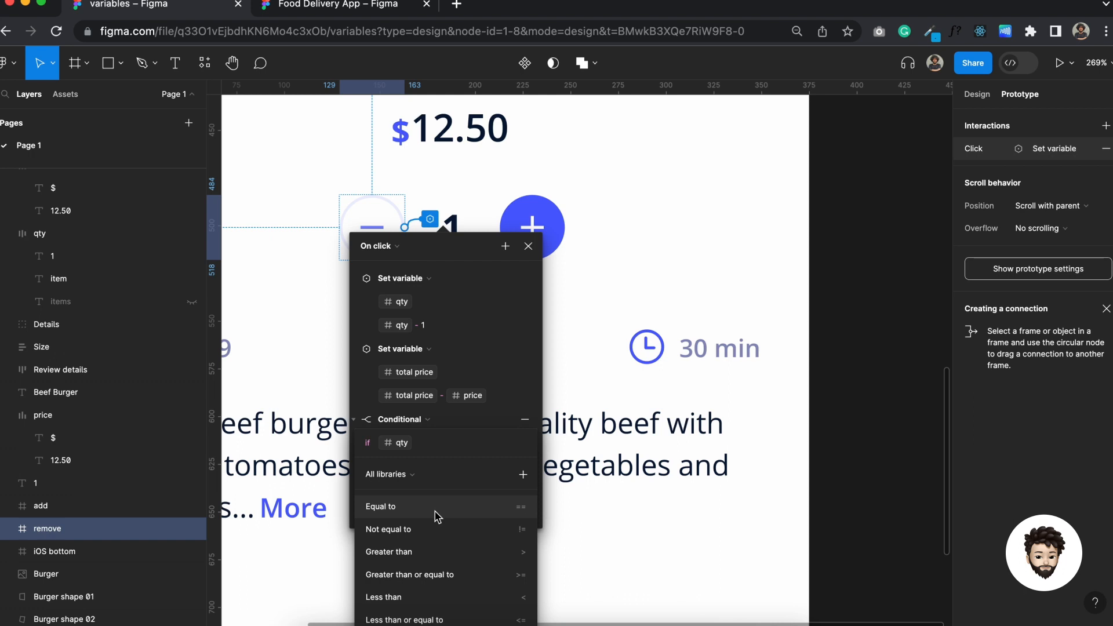
pyautogui.click(437, 576)
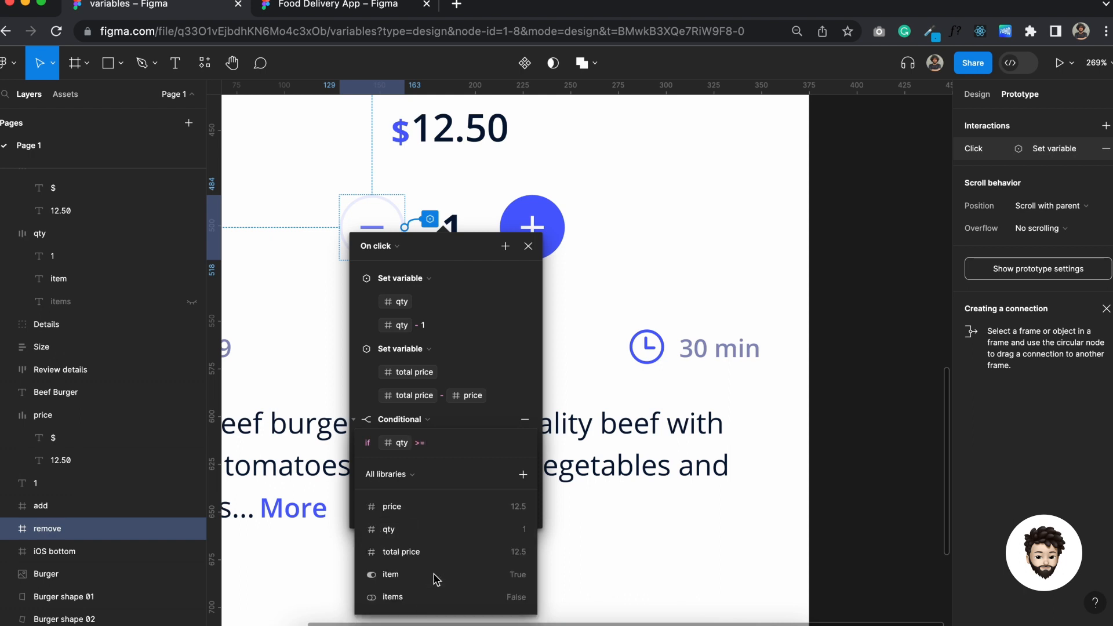
pyautogui.write('1')
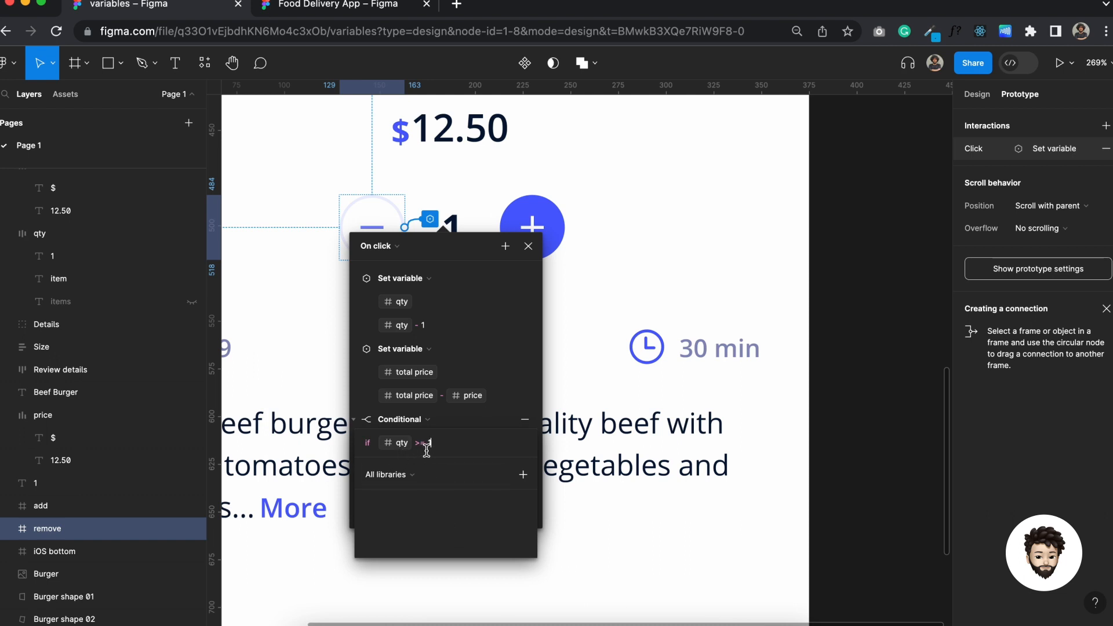
# Step: Collapse the minus button's qty and total price set-variable actions and move both into the conditional's if branch
pyautogui.click(357, 280)
pyautogui.click(355, 279)
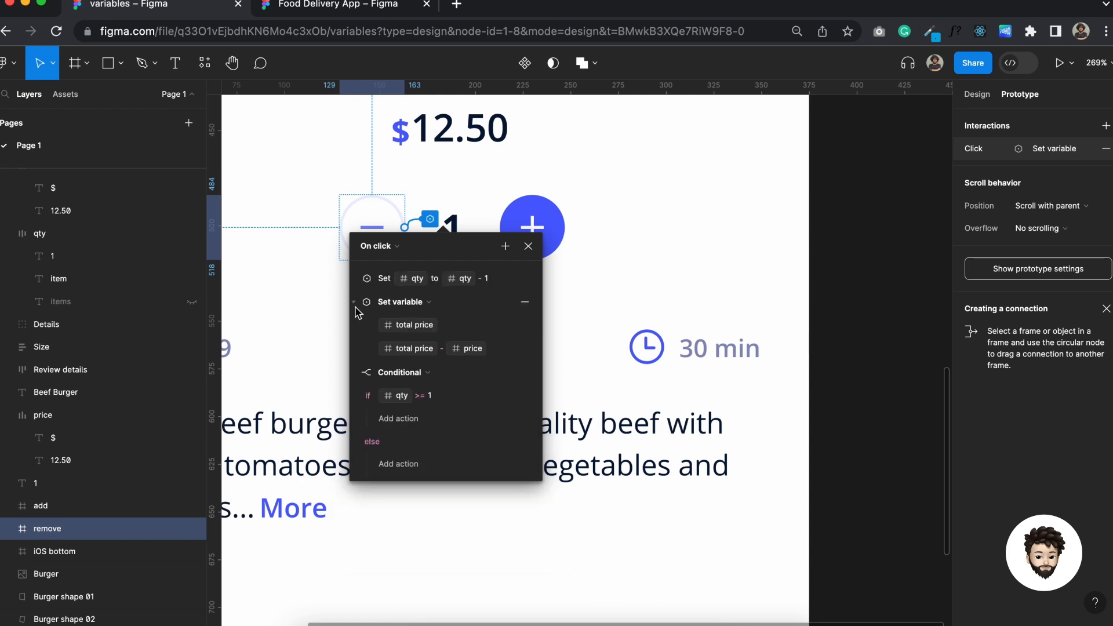
pyautogui.click(356, 303)
pyautogui.moveTo(381, 282); pyautogui.dragTo(407, 372)
pyautogui.click(392, 274)
pyautogui.moveTo(405, 368); pyautogui.dragTo(407, 366)
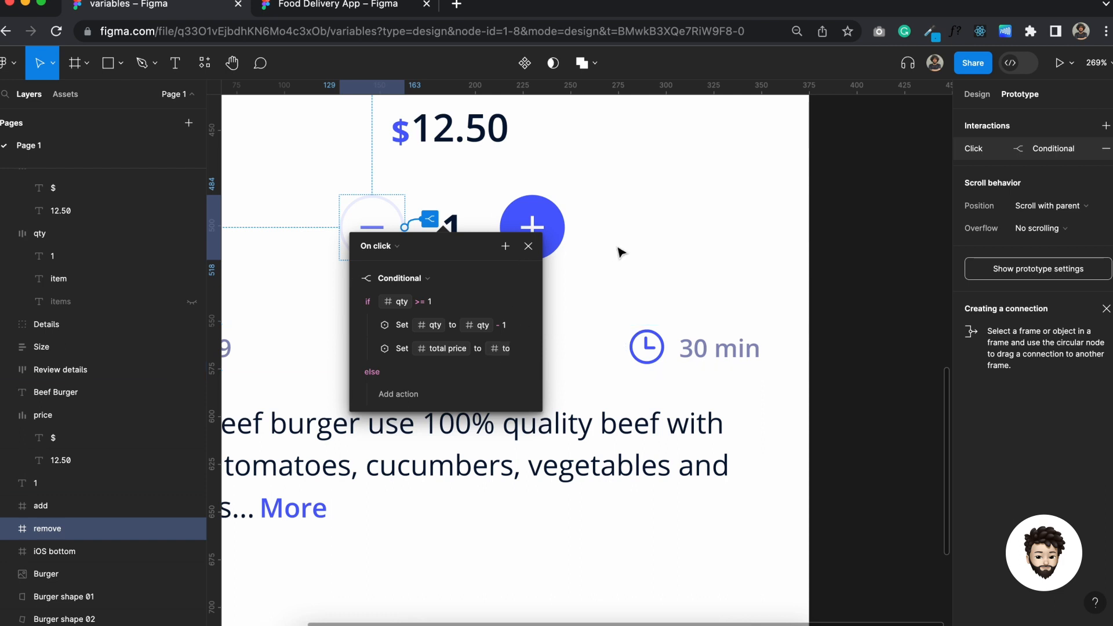
pyautogui.click(636, 264)
# Step: Preview the prototype inline to check the minus button's condition, using plus twice and minus three times, and close the preview
pyautogui.scroll(-5, 636, 264)
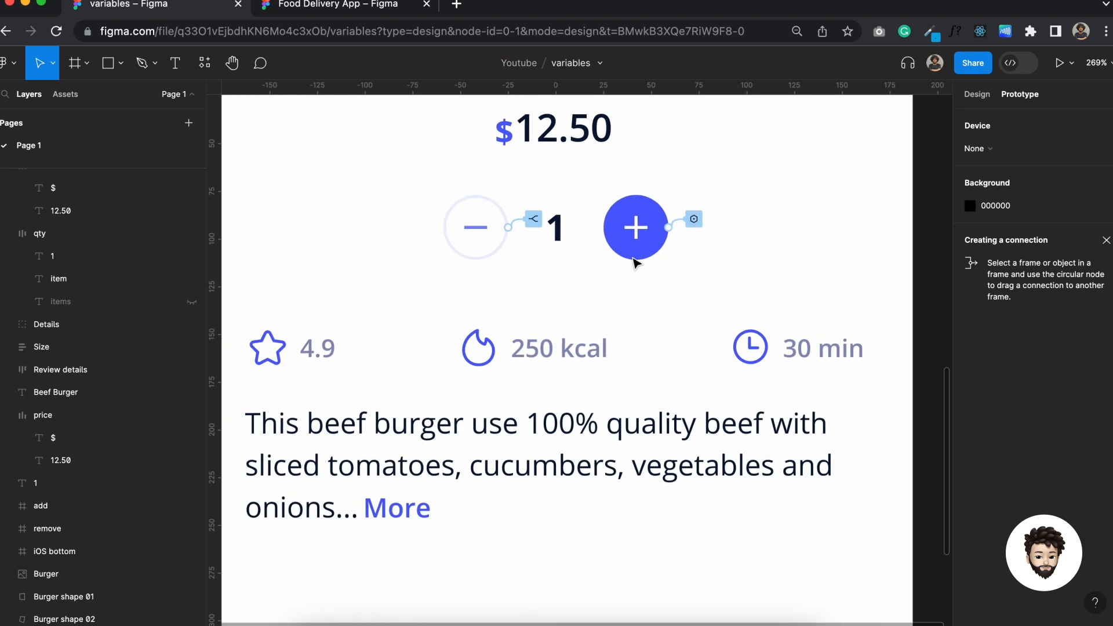
pyautogui.hotkey('shift', 'space')
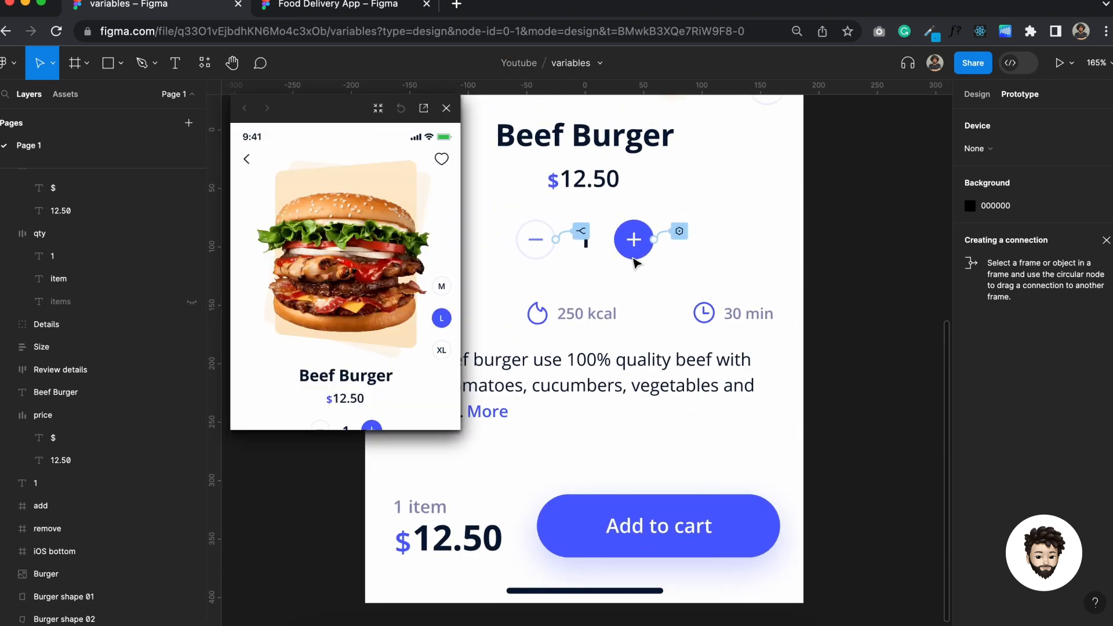
pyautogui.scroll(-4, 357, 284)
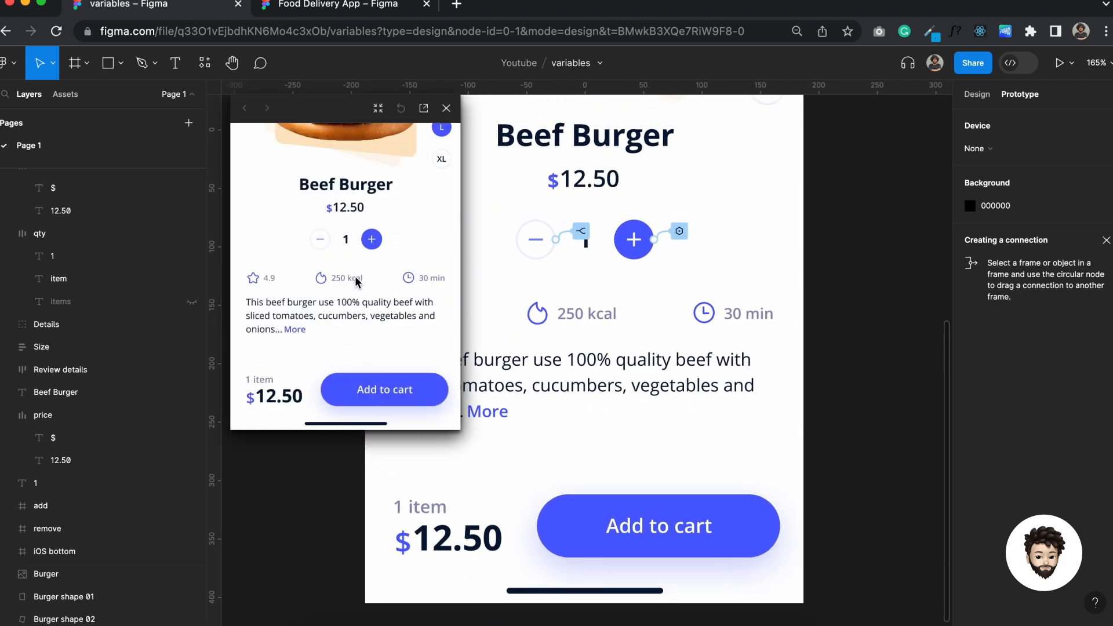
pyautogui.click(372, 238)
pyautogui.click(372, 239)
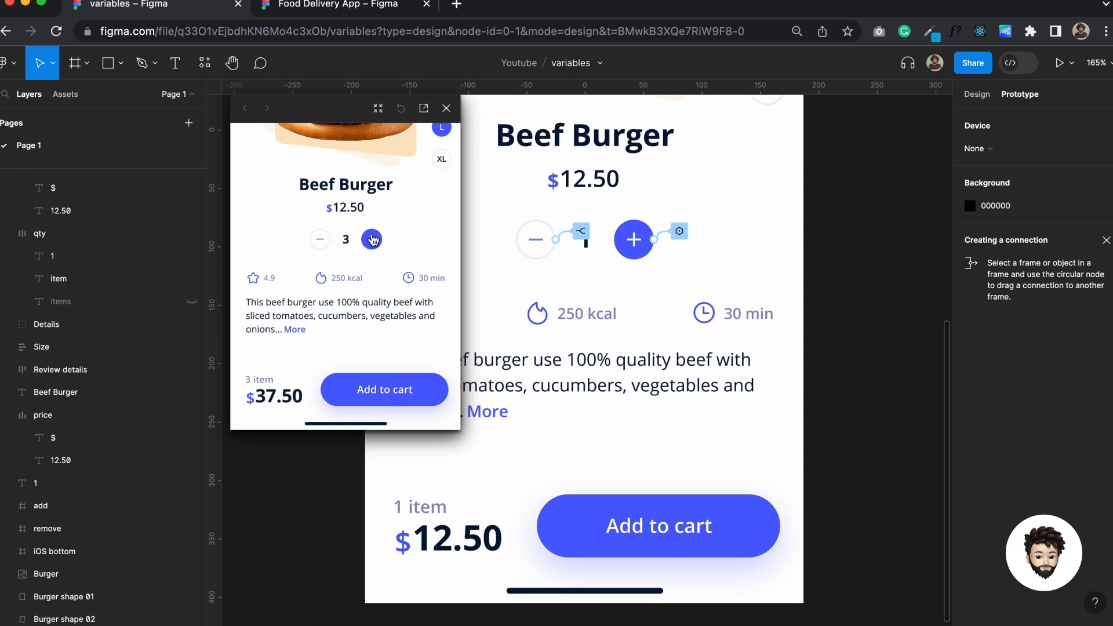
pyautogui.click(322, 240)
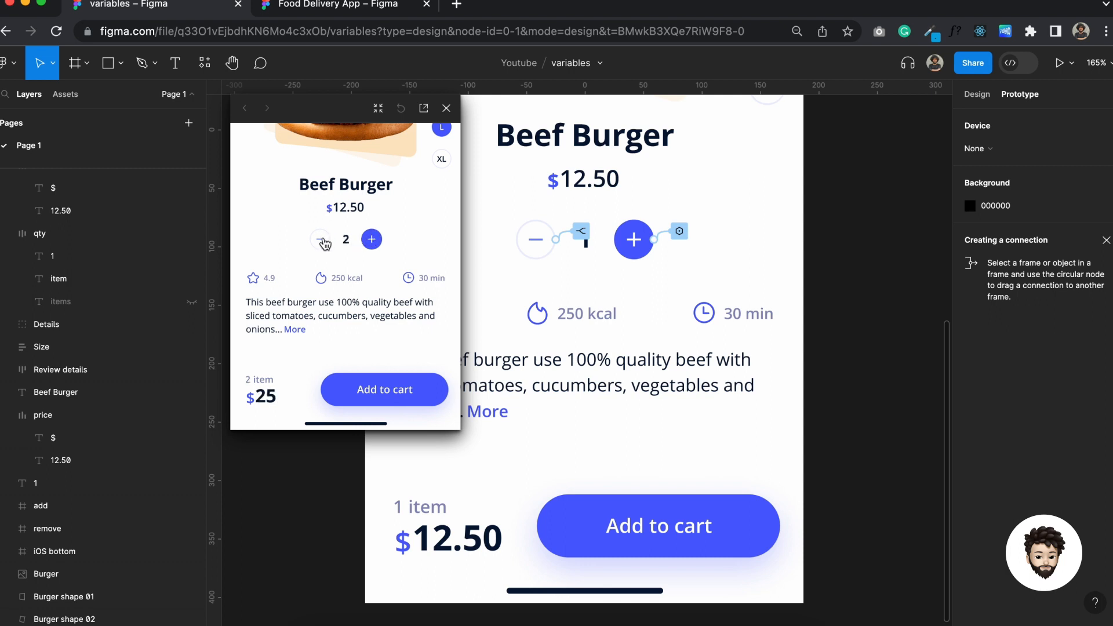
pyautogui.click(323, 241)
pyautogui.click(323, 243)
pyautogui.click(447, 108)
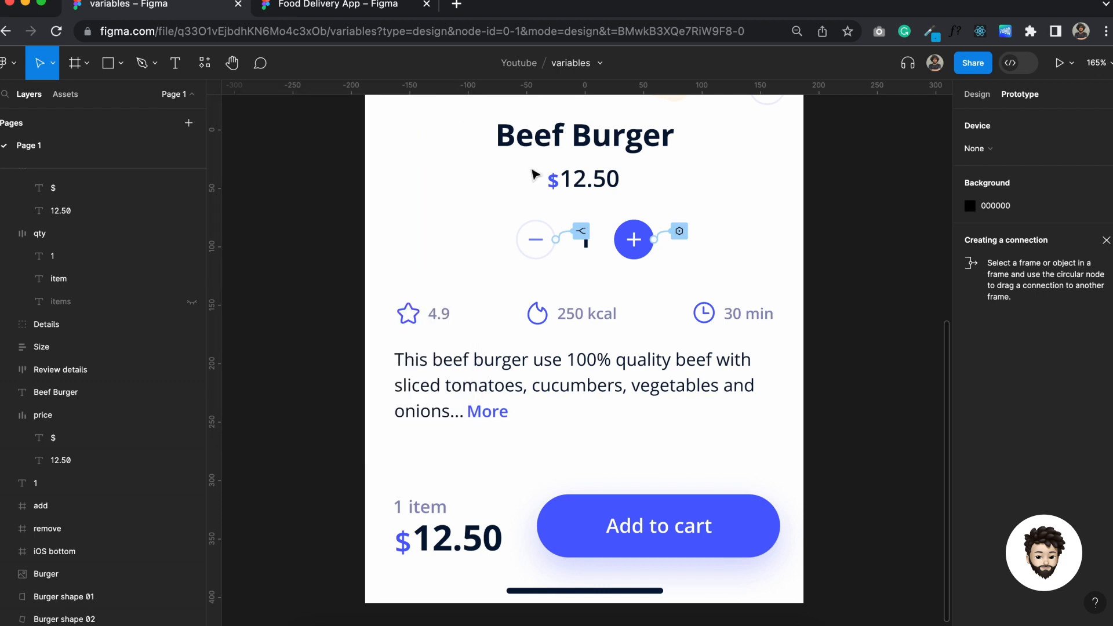
# Step: Change the condition in the minus button's on-click interaction to qty >= 2
pyautogui.click(581, 232)
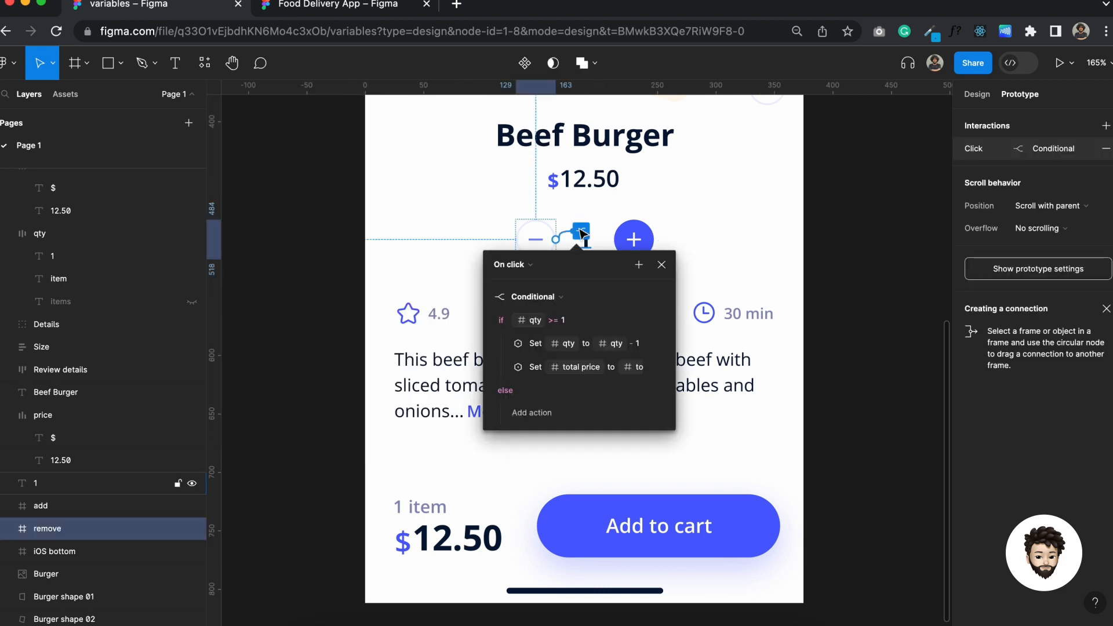
pyautogui.click(574, 320)
pyautogui.press('BackSpace')
pyautogui.write('2')
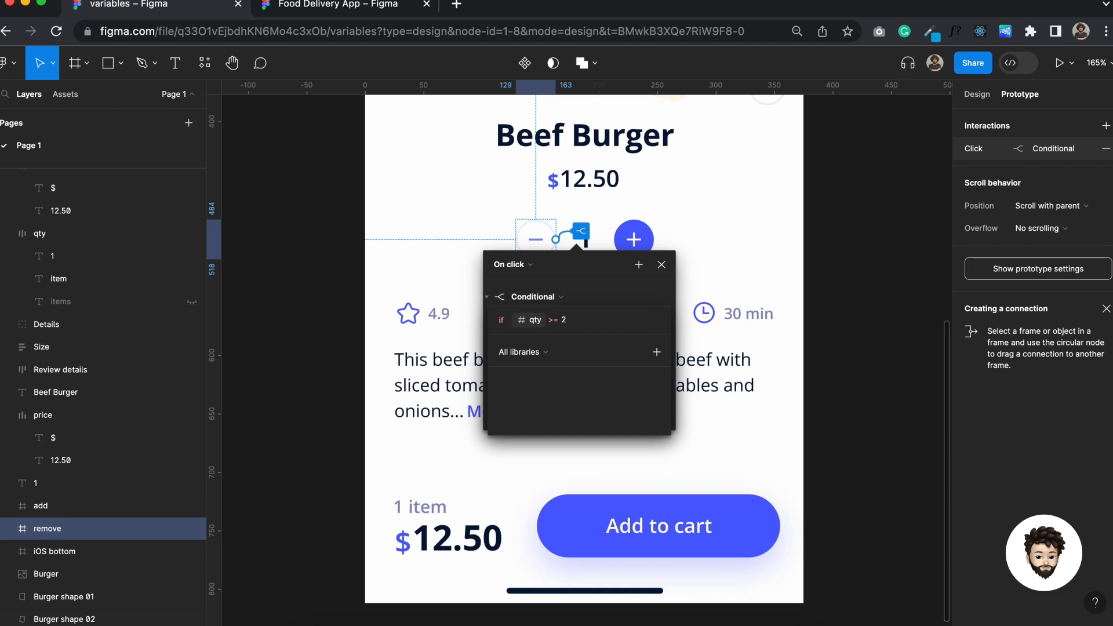
pyautogui.press('Return')
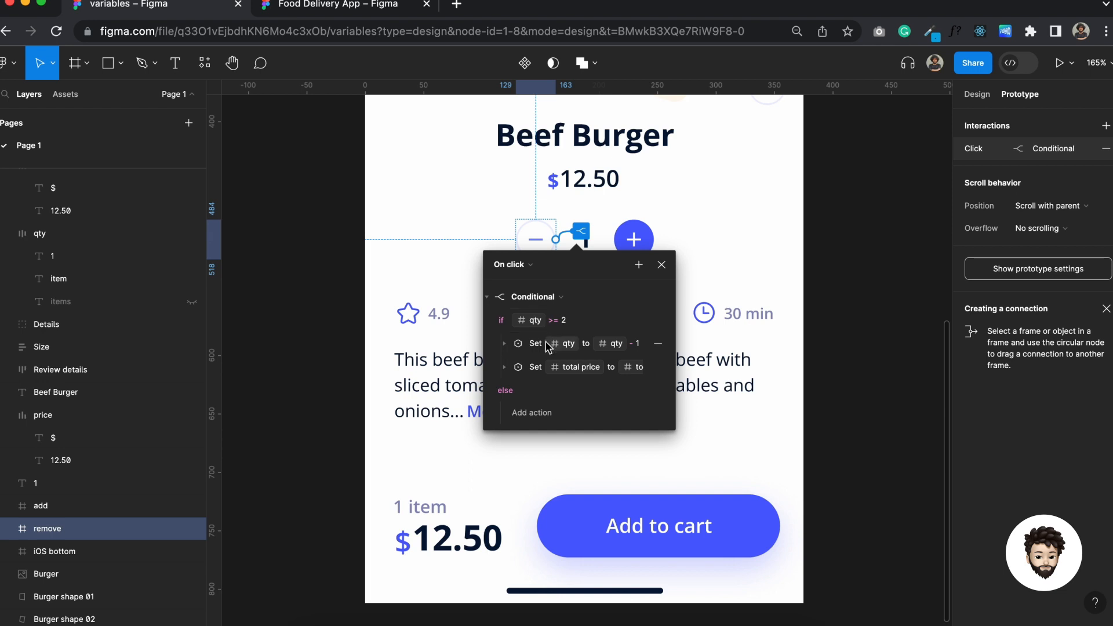
pyautogui.click(438, 282)
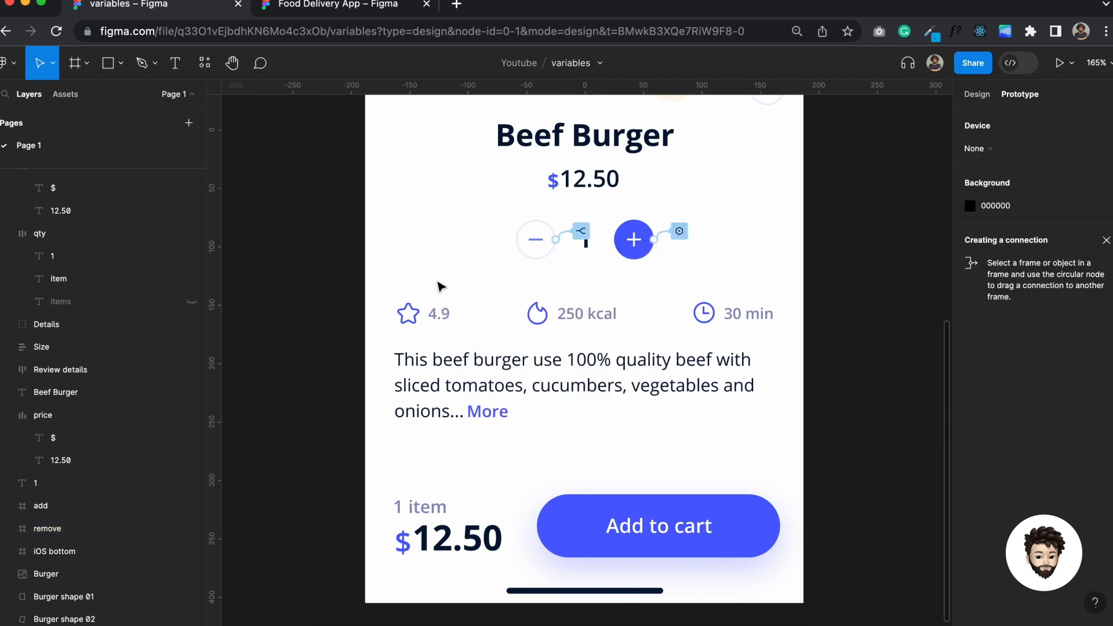
# Step: Preview the prototype inline and test the lower quantity limit, using plus twice and minus twice
pyautogui.hotkey('shift', 'space')
pyautogui.scroll(-5, 345, 285)
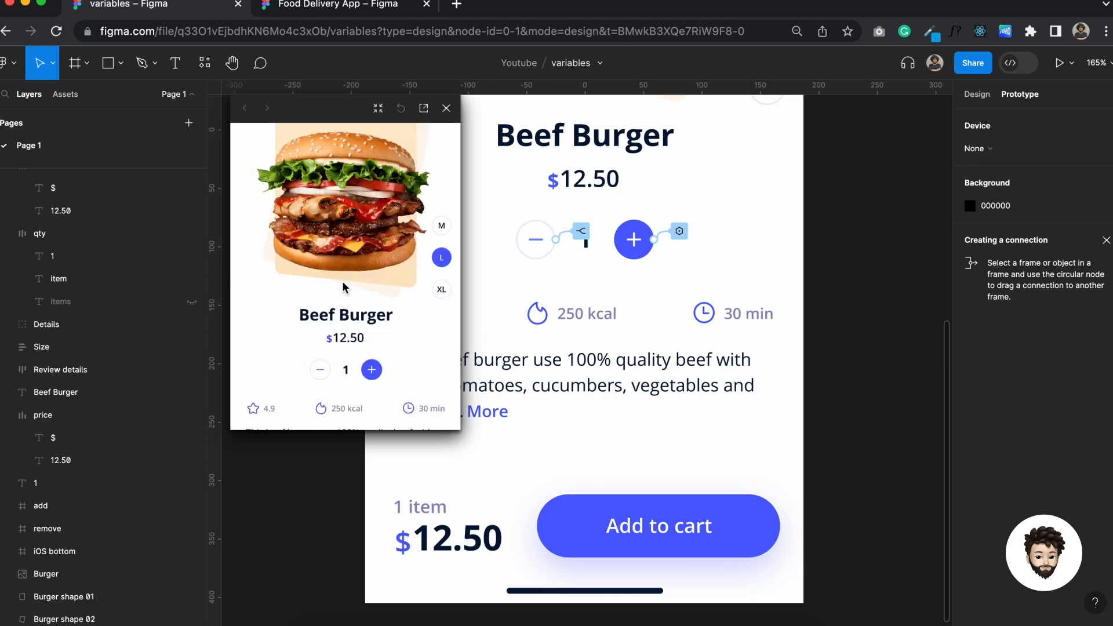
pyautogui.click(371, 240)
pyautogui.click(372, 241)
pyautogui.click(320, 241)
pyautogui.click(320, 240)
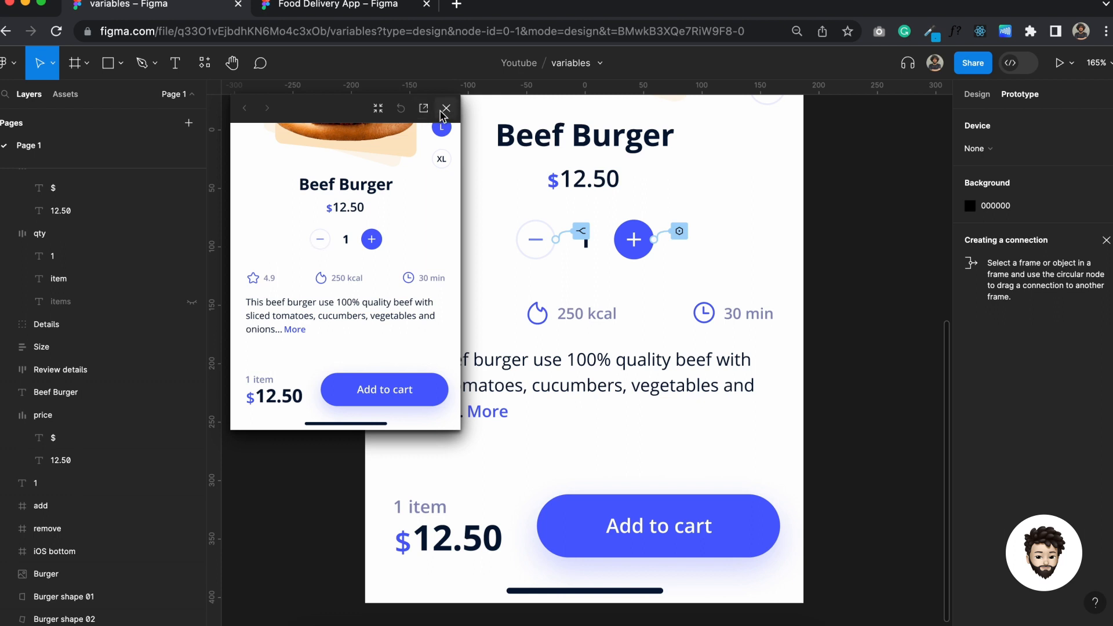
# Step: Check the item label in the preview using plus five times, minus five times and plus once more, and close the preview
pyautogui.click(371, 243)
pyautogui.click(372, 242)
pyautogui.click(371, 242)
pyautogui.click(371, 240)
pyautogui.click(372, 239)
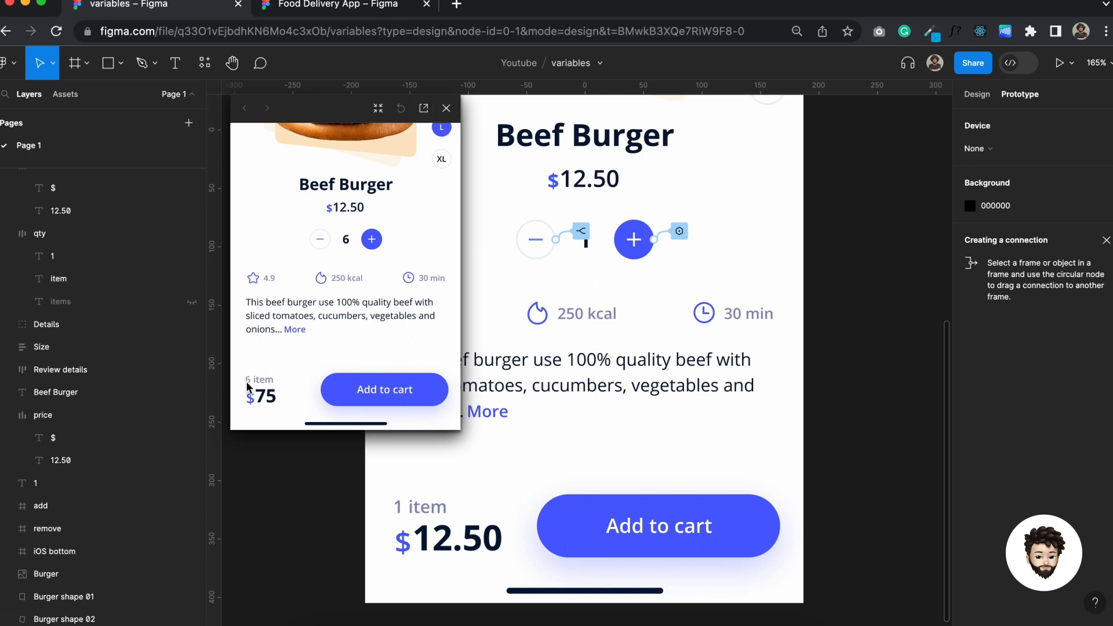
pyautogui.click(320, 240)
pyautogui.click(319, 239)
pyautogui.click(320, 239)
pyautogui.click(320, 240)
pyautogui.click(320, 240)
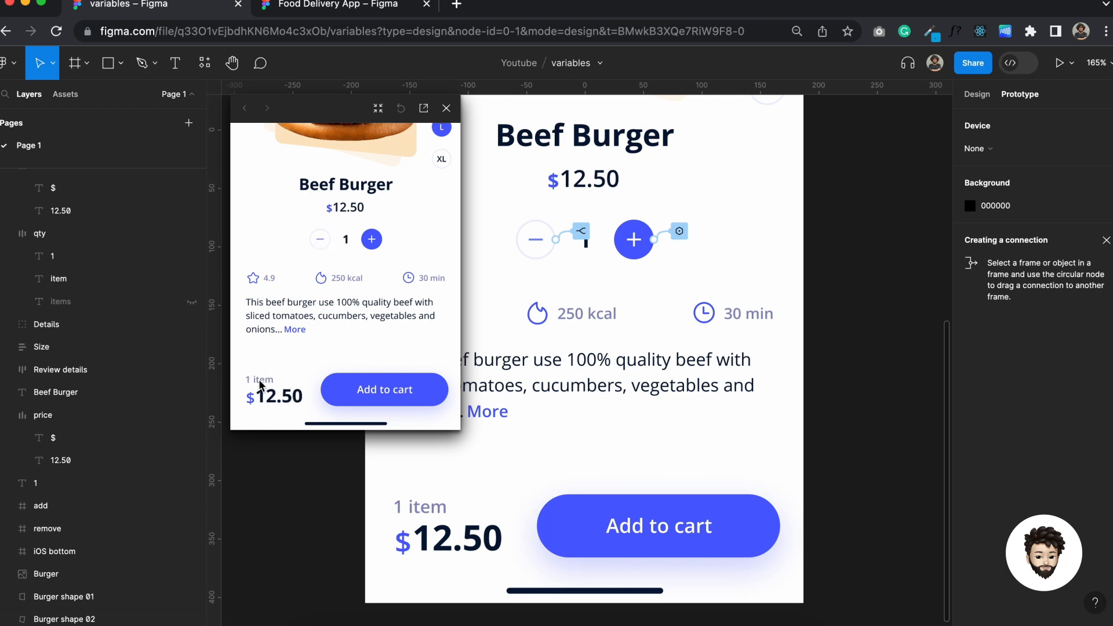
pyautogui.click(367, 241)
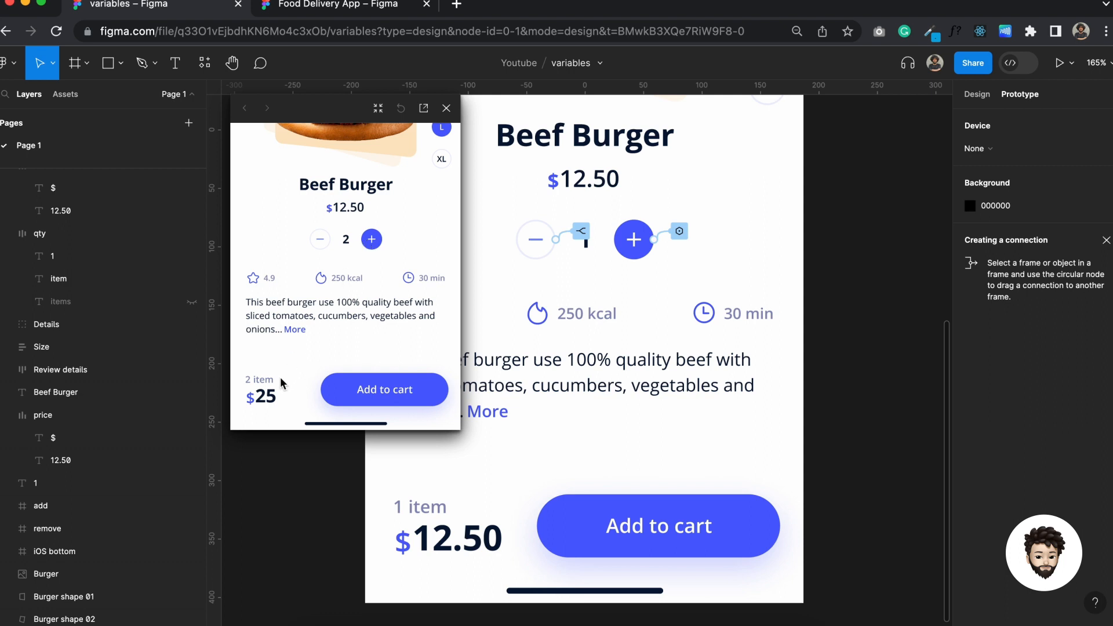
pyautogui.click(447, 109)
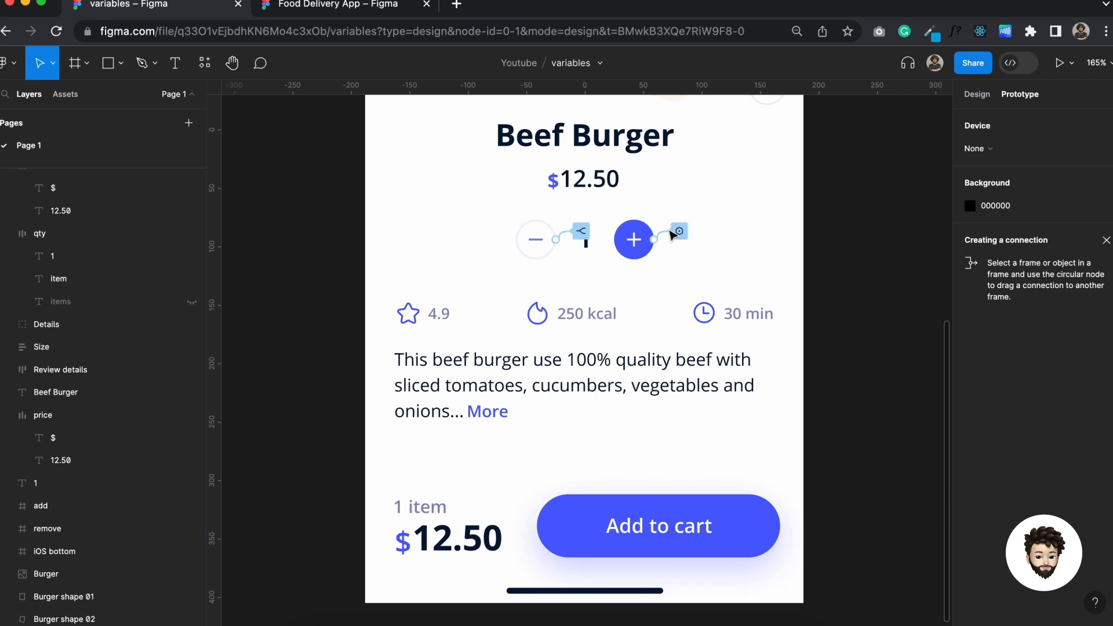
# Step: Add a conditional with the condition qty > 1 to the plus button's on-click interaction
pyautogui.click(682, 233)
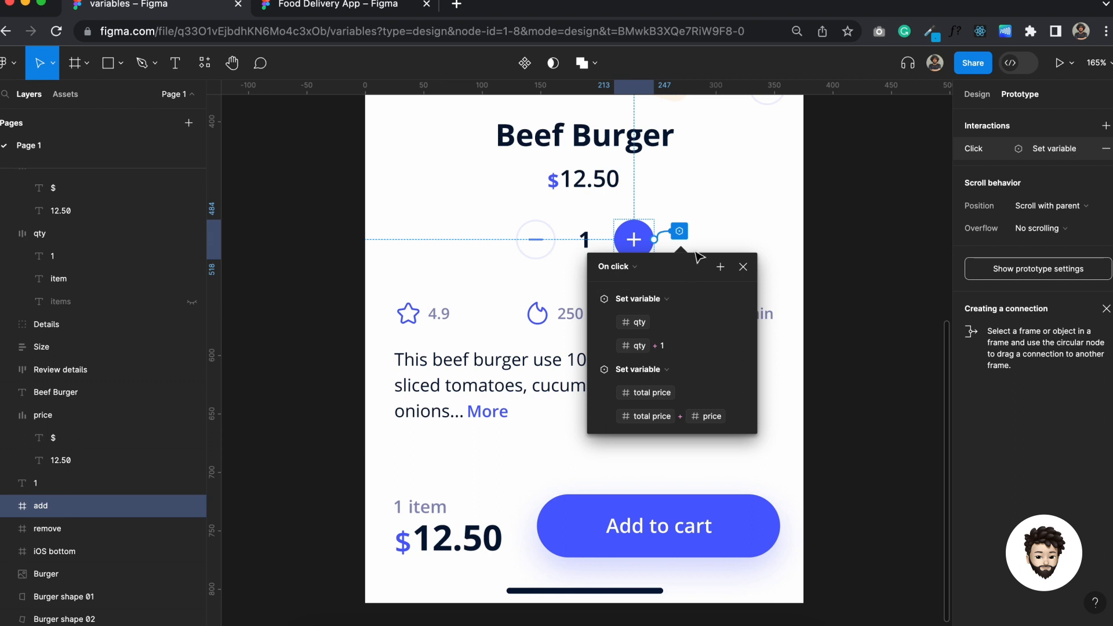
pyautogui.click(720, 268)
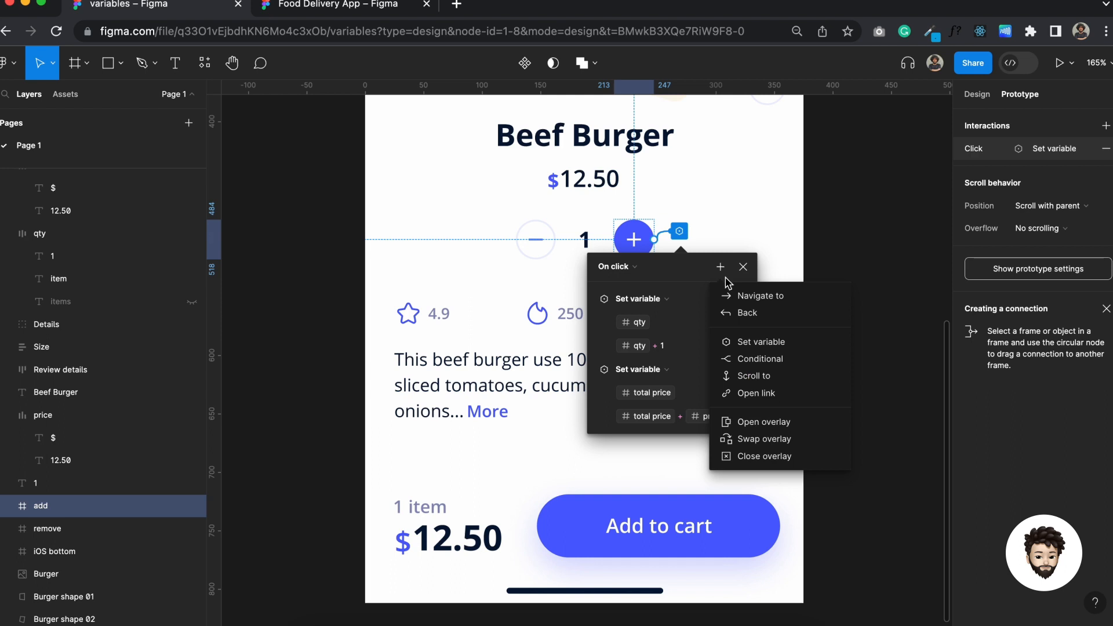
pyautogui.click(764, 359)
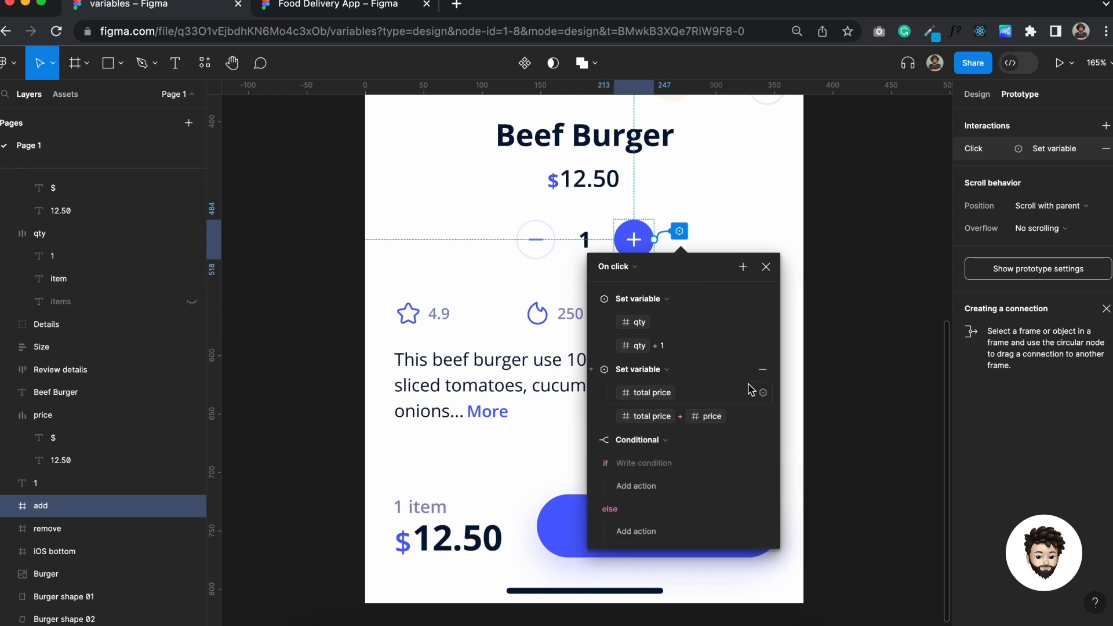
pyautogui.scroll(-2, 658, 452)
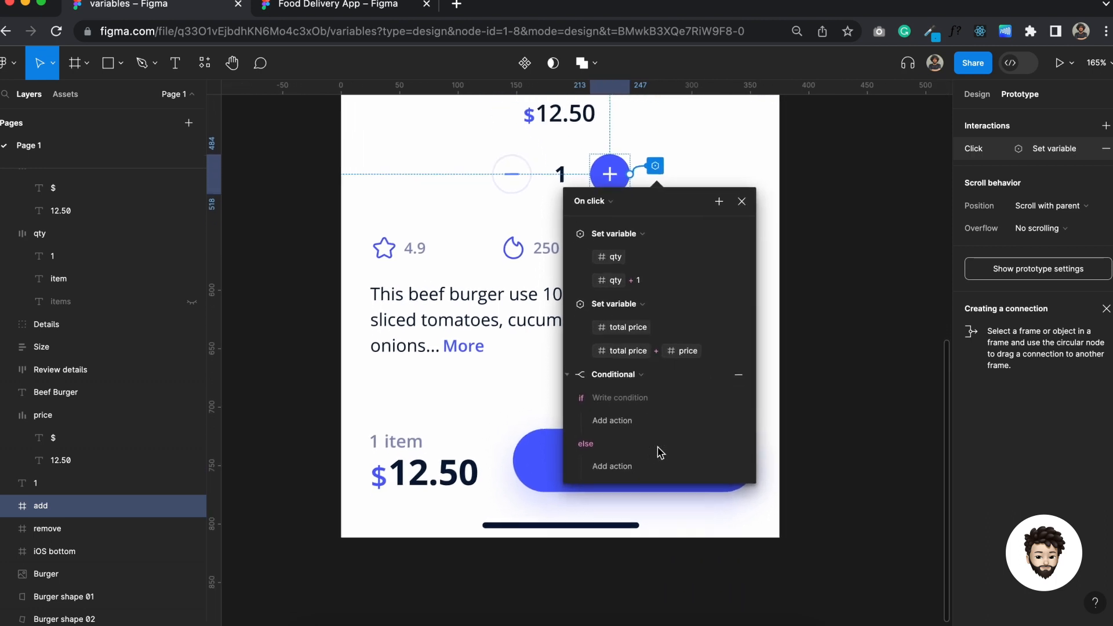
pyautogui.click(604, 403)
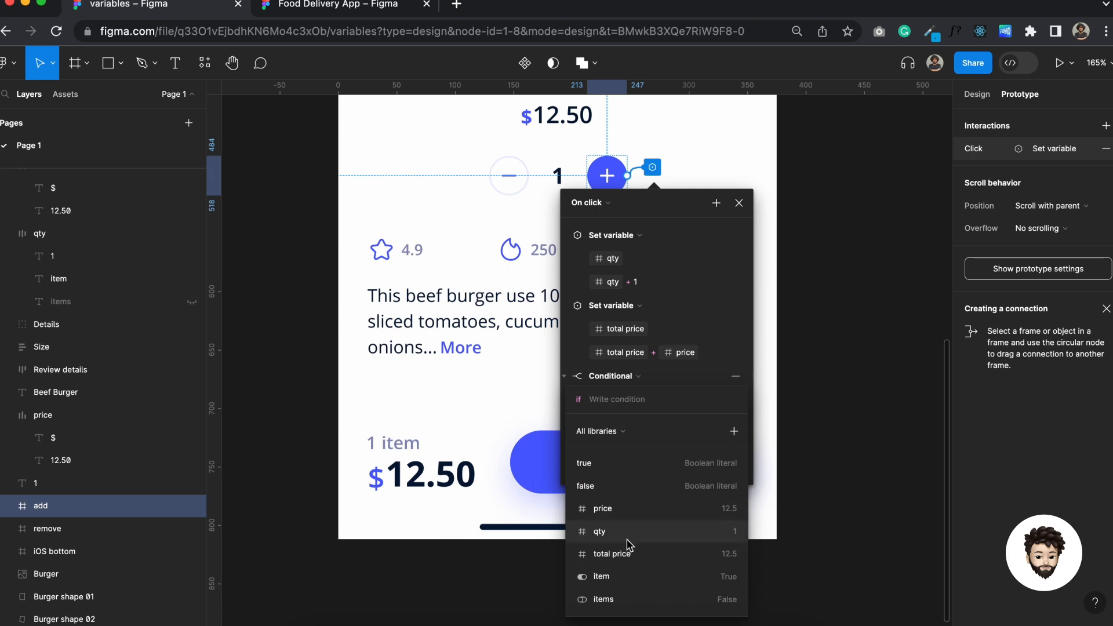
pyautogui.click(600, 532)
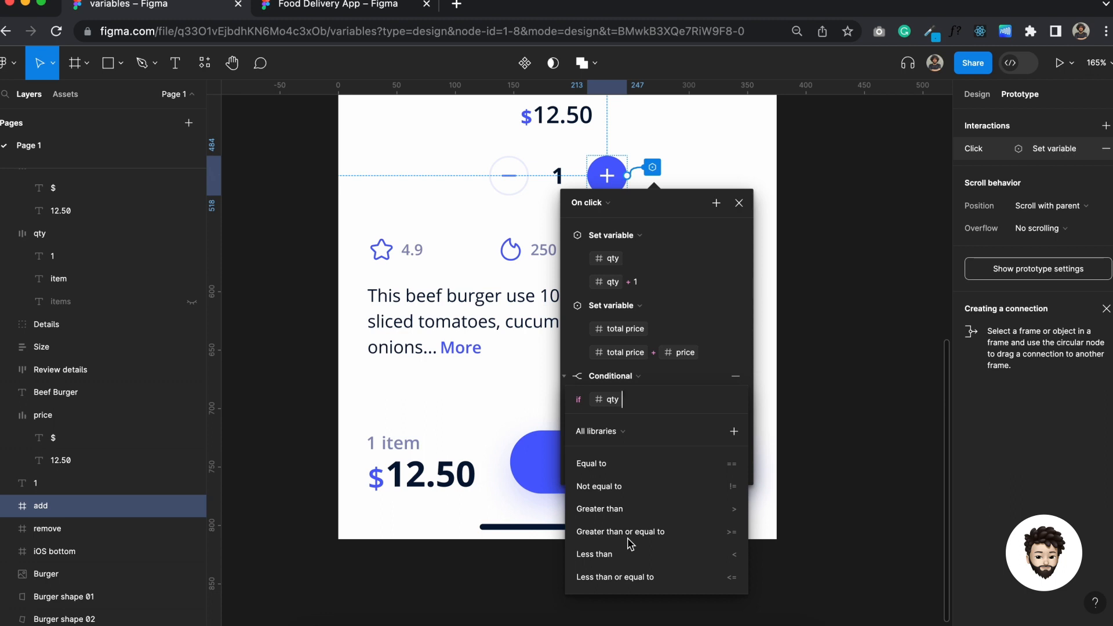
pyautogui.click(615, 511)
pyautogui.write('1')
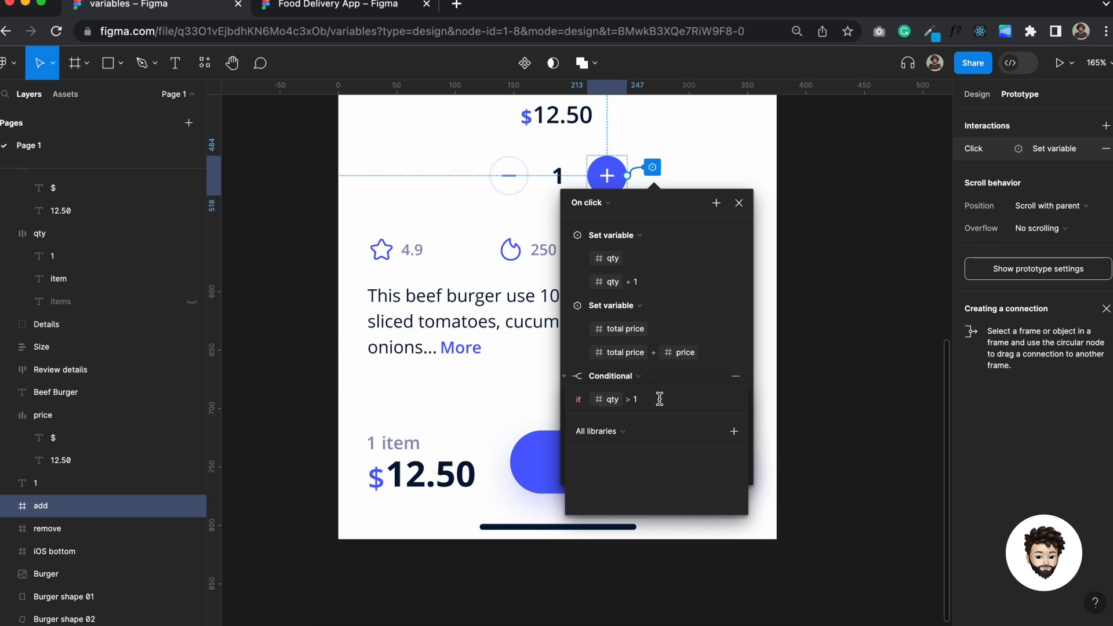
pyautogui.press('Return')
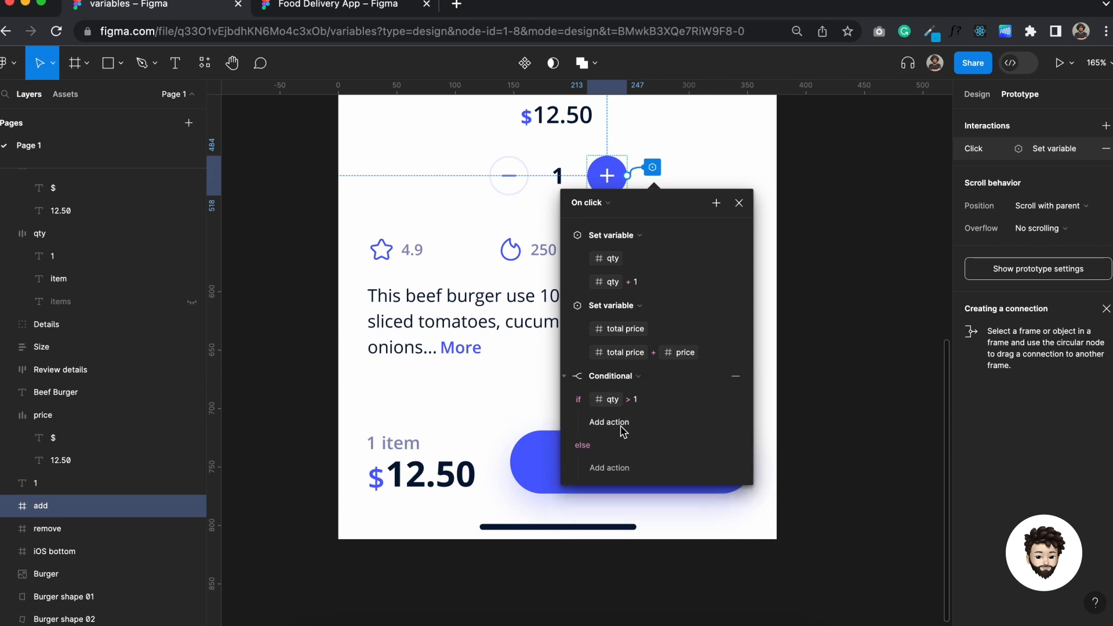
# Step: Under the plus button's qty > 1 condition, add a Set variable action setting item to item: Mode 2, and close the interaction
pyautogui.scroll(-5, 561, 410)
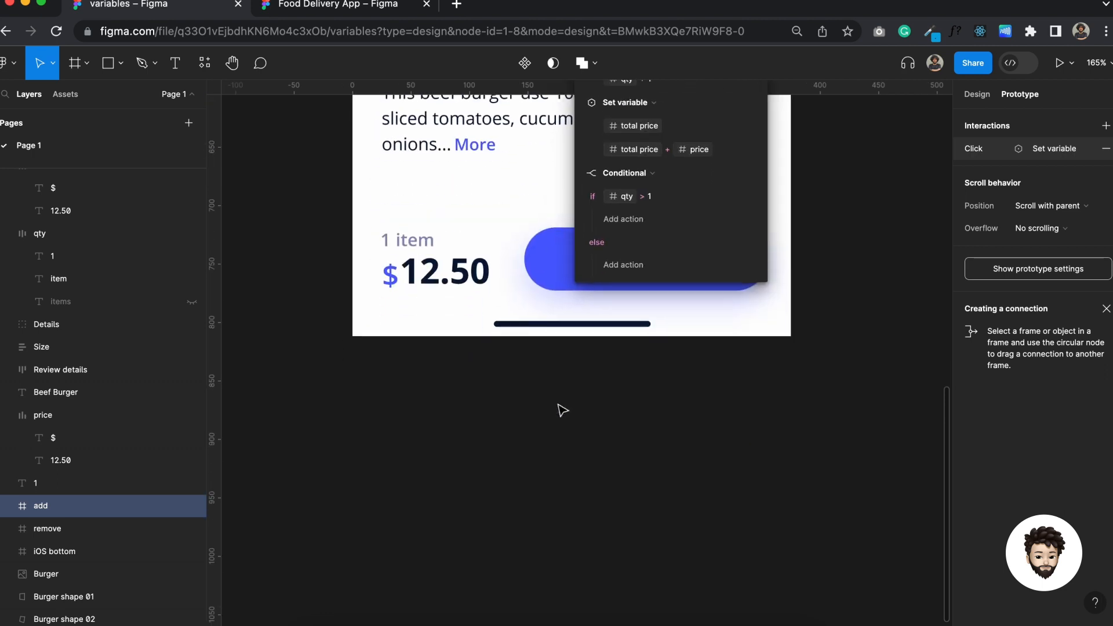
pyautogui.click(641, 220)
pyautogui.click(643, 294)
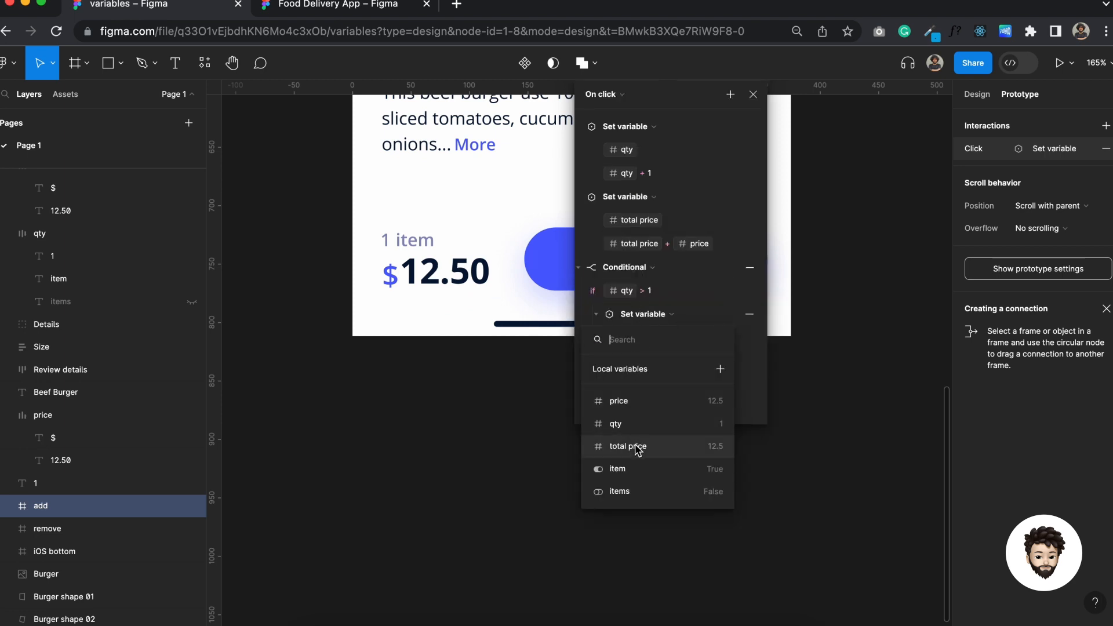
pyautogui.click(638, 474)
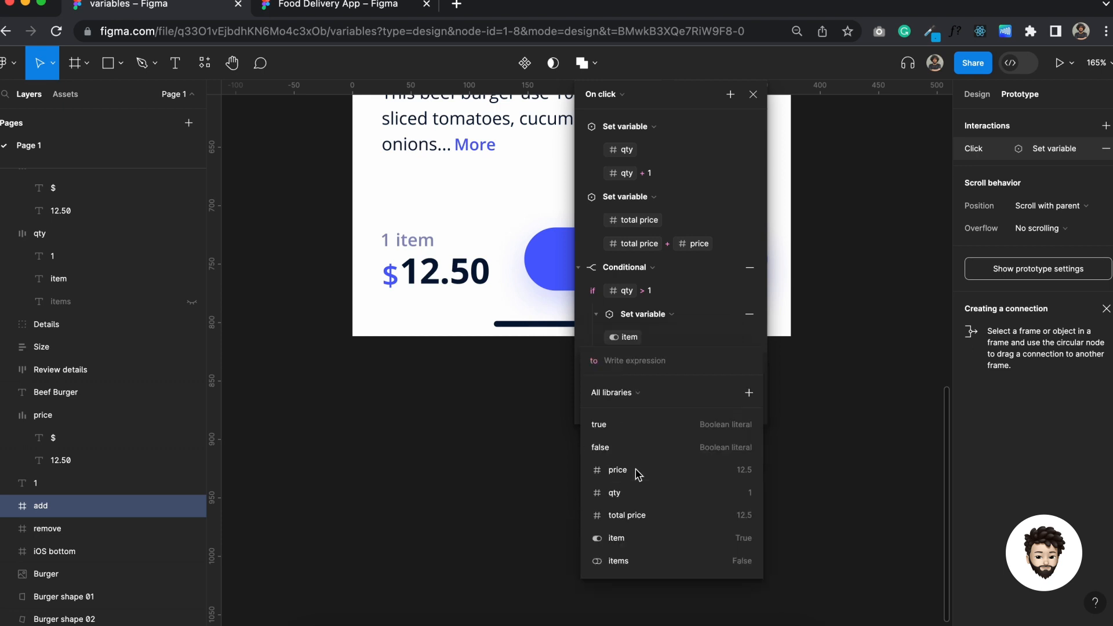
pyautogui.click(633, 541)
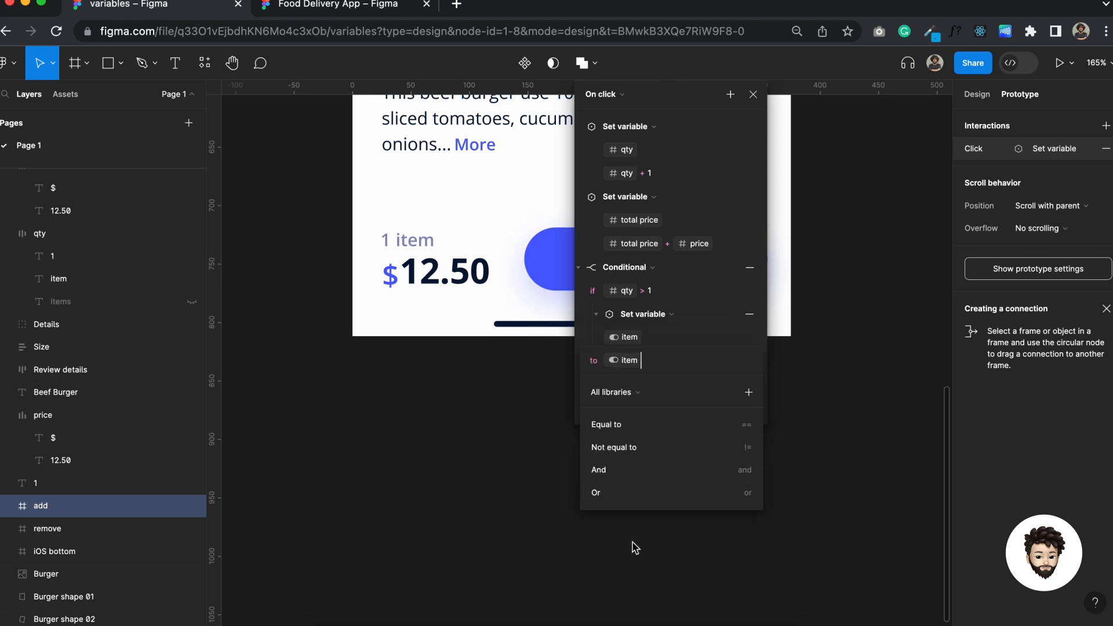
pyautogui.click(624, 361)
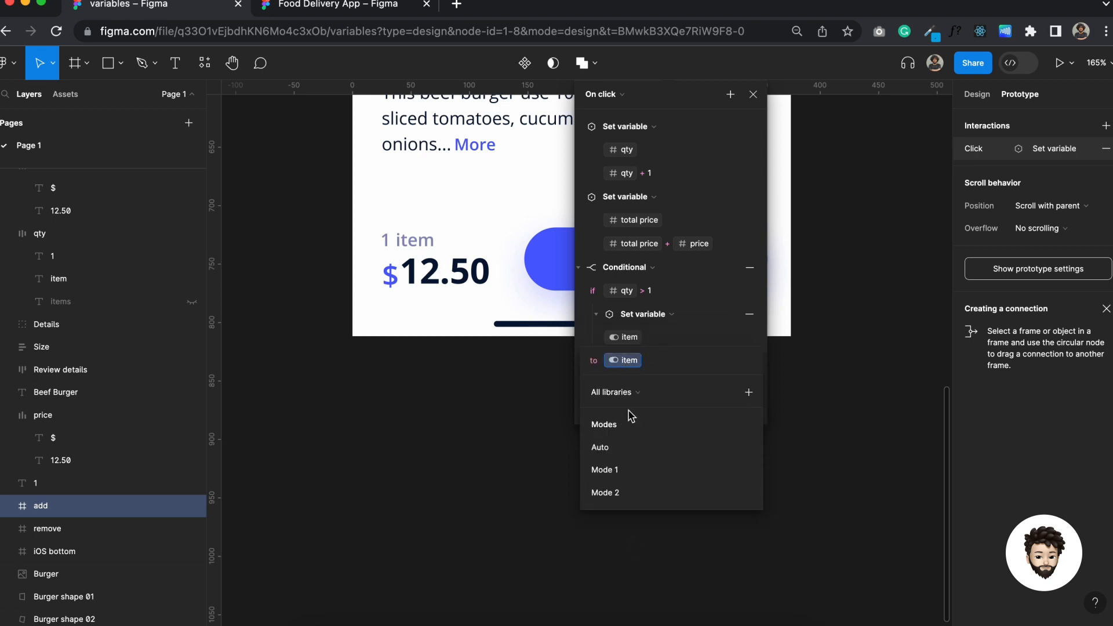
pyautogui.click(621, 500)
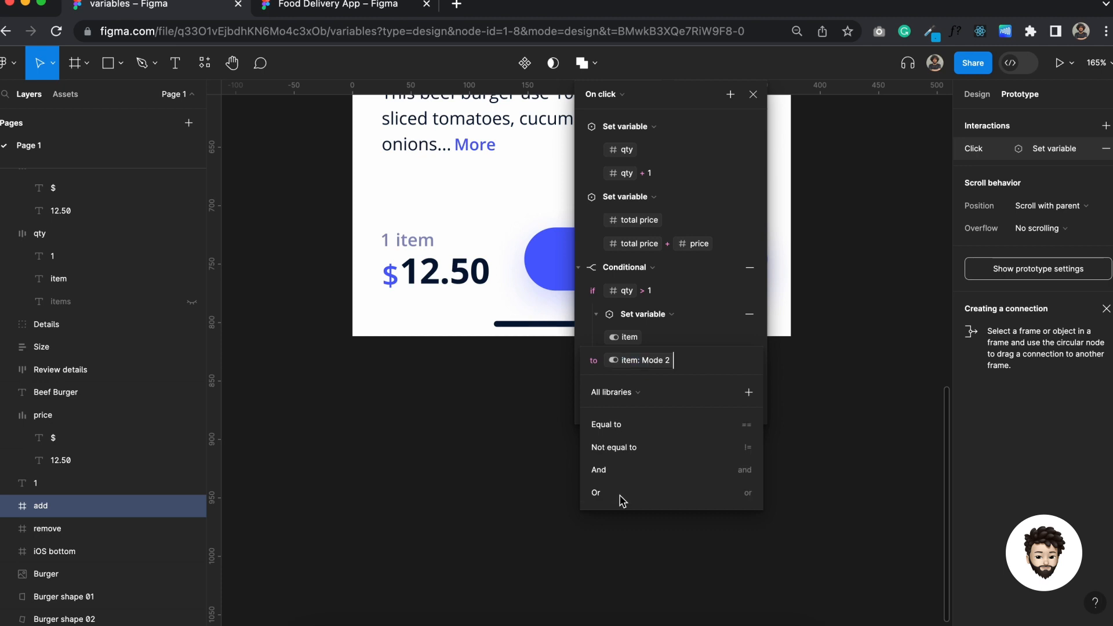
pyautogui.click(640, 549)
pyautogui.click(922, 300)
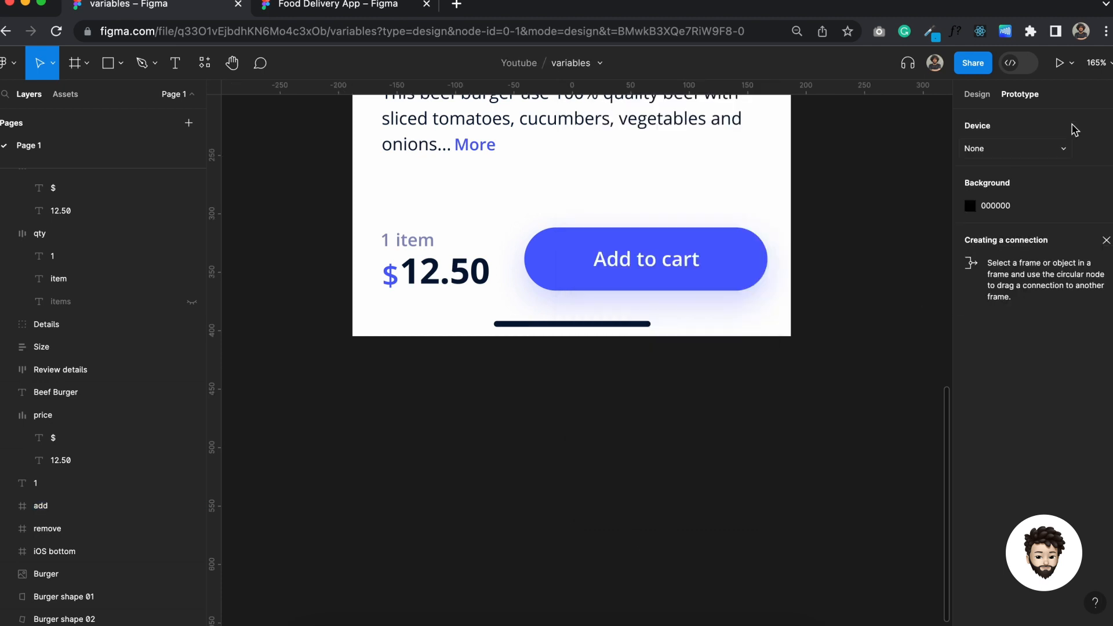
# Step: Review the values of item and items in both modes of the local variables, and close the table
pyautogui.click(988, 94)
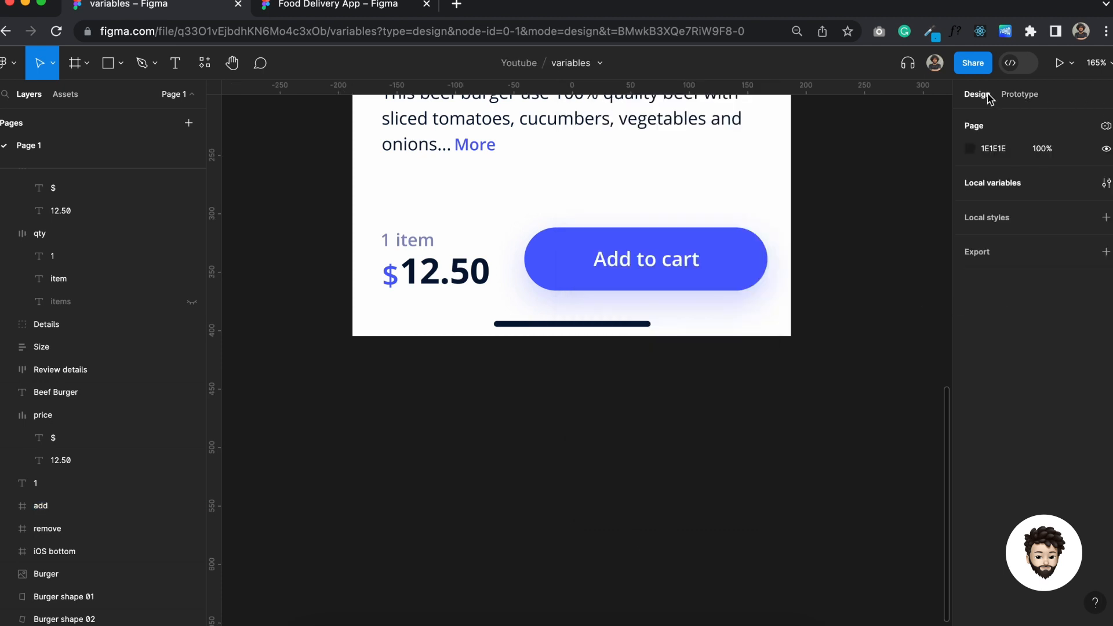
pyautogui.click(1106, 182)
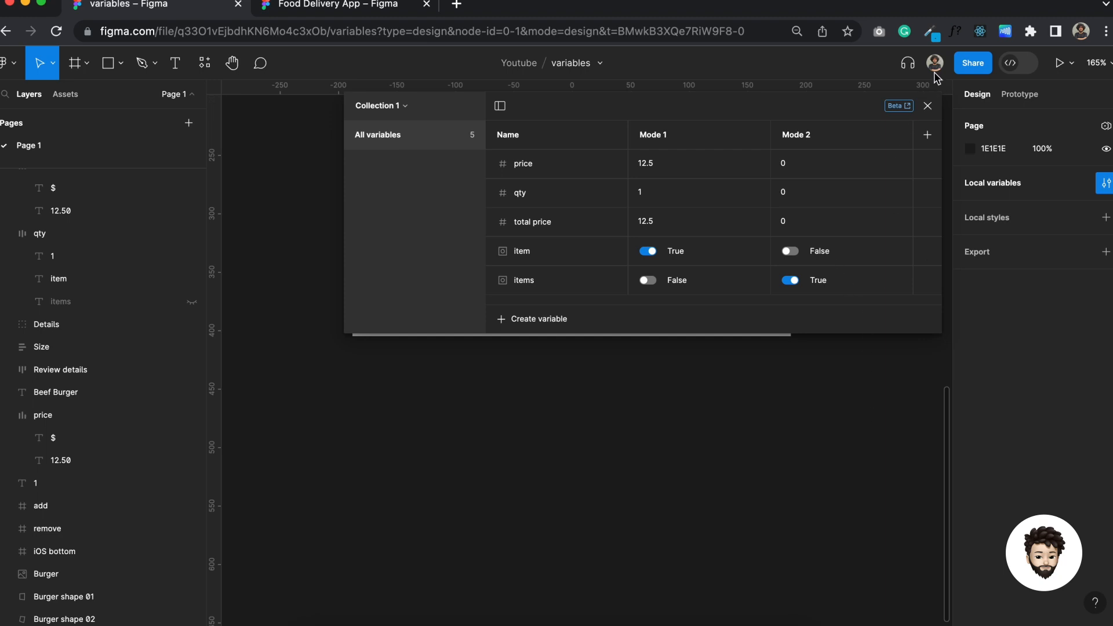
pyautogui.click(927, 105)
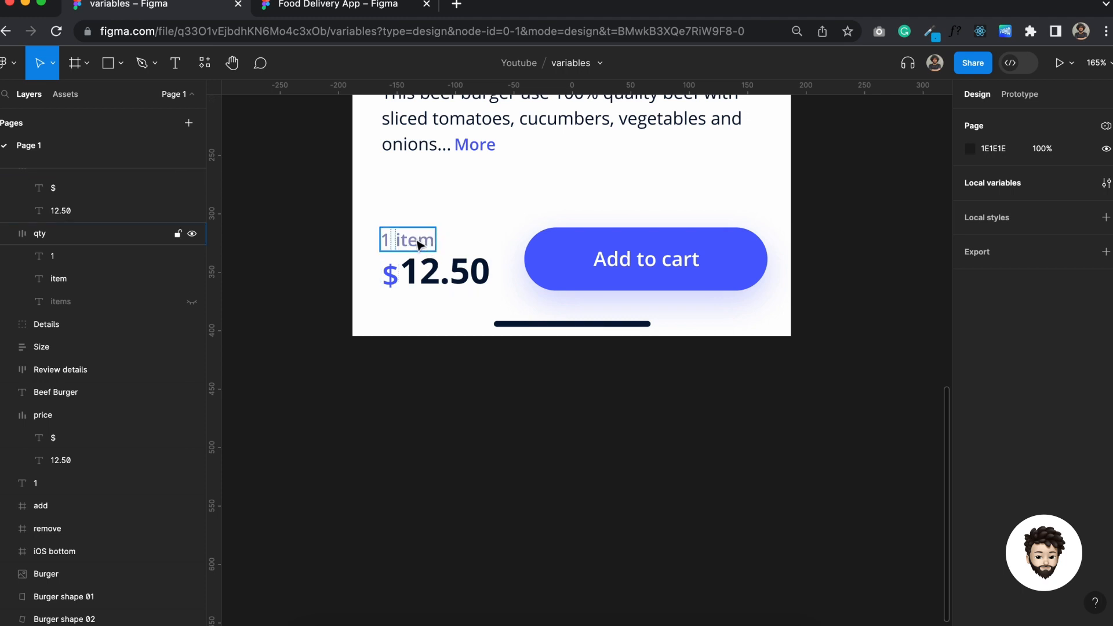
# Step: Preview the prototype inline to check the item label, using plus three times, and close the preview
pyautogui.scroll(5, 418, 243)
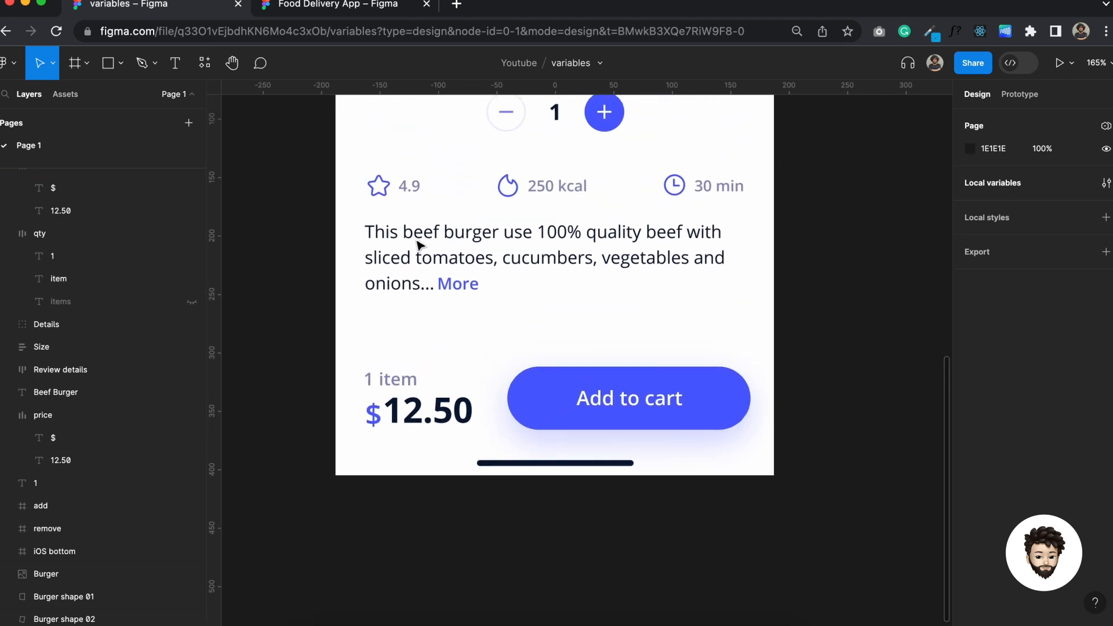
pyautogui.hotkey('shift', 'space')
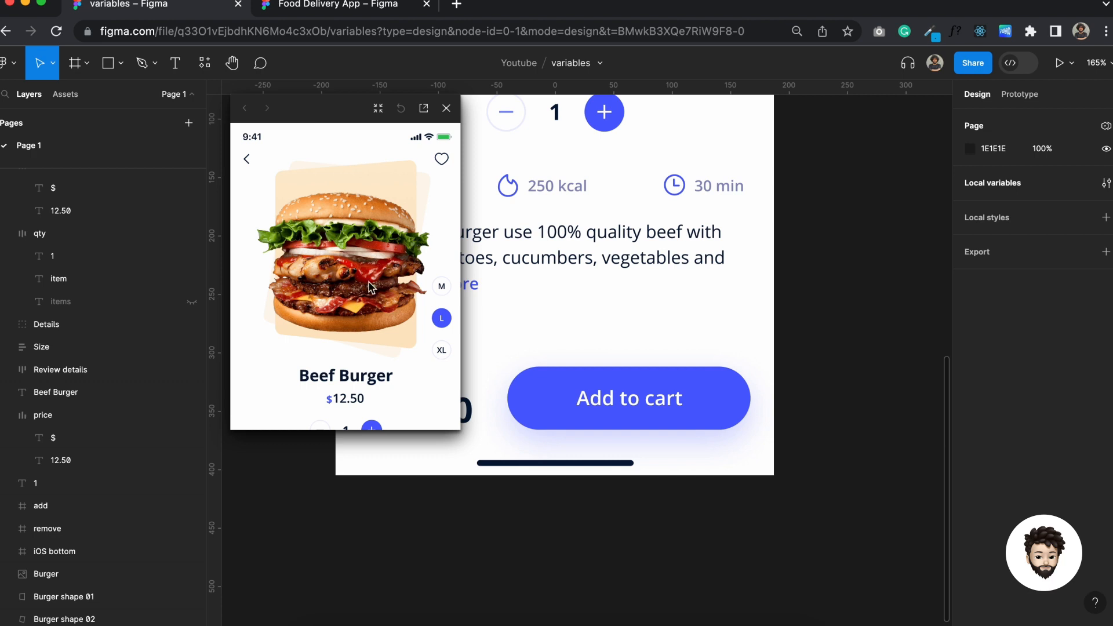
pyautogui.scroll(-4, 372, 284)
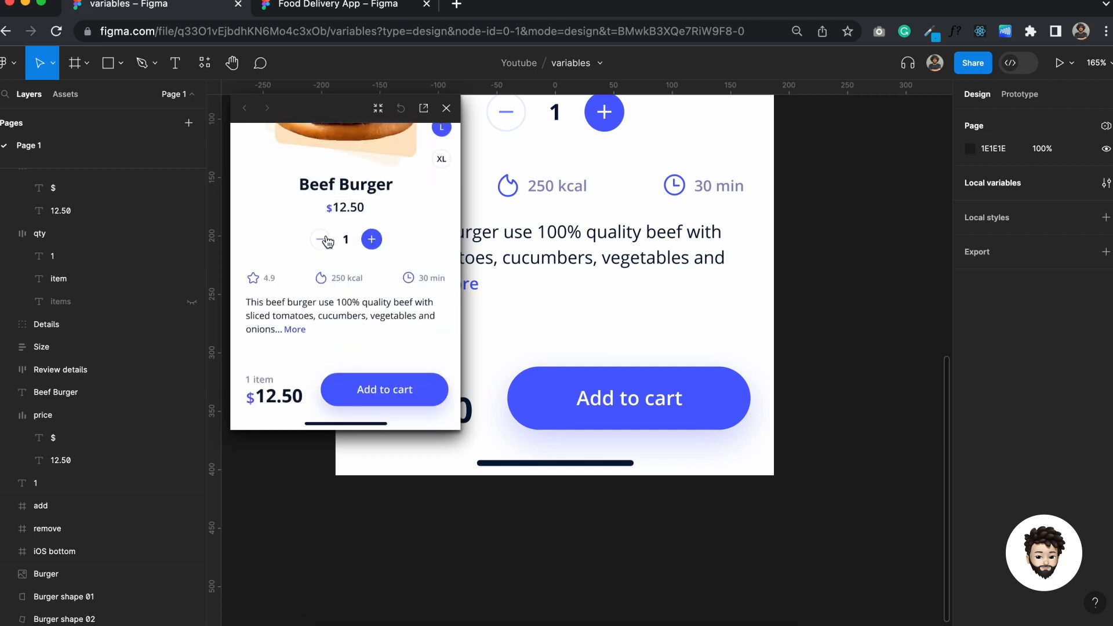
pyautogui.click(374, 246)
pyautogui.click(374, 246)
pyautogui.click(373, 246)
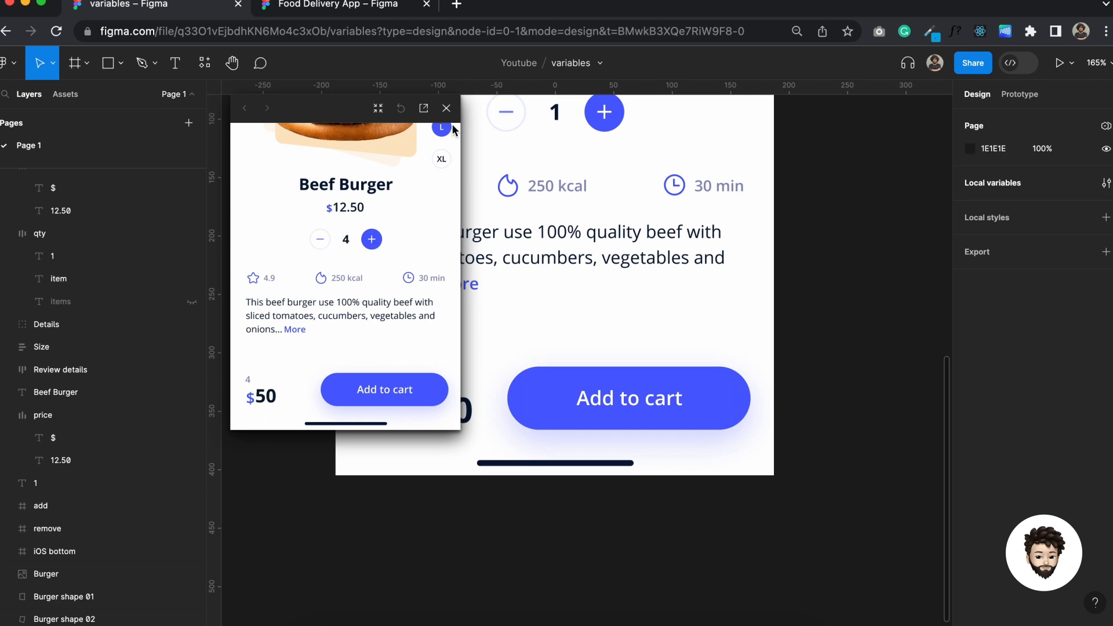
pyautogui.click(446, 108)
# Step: Examine the expanded Set variable action for item in the plus button's conditional, and close the interaction
pyautogui.scroll(3, 667, 185)
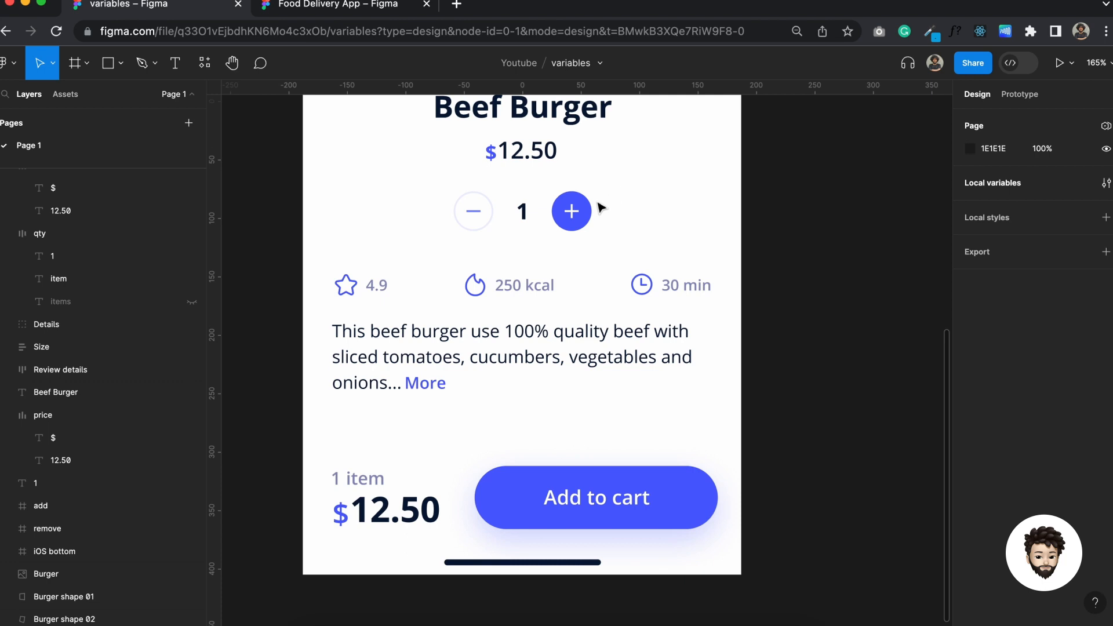
pyautogui.click(574, 208)
pyautogui.hotkey('shift', 'e')
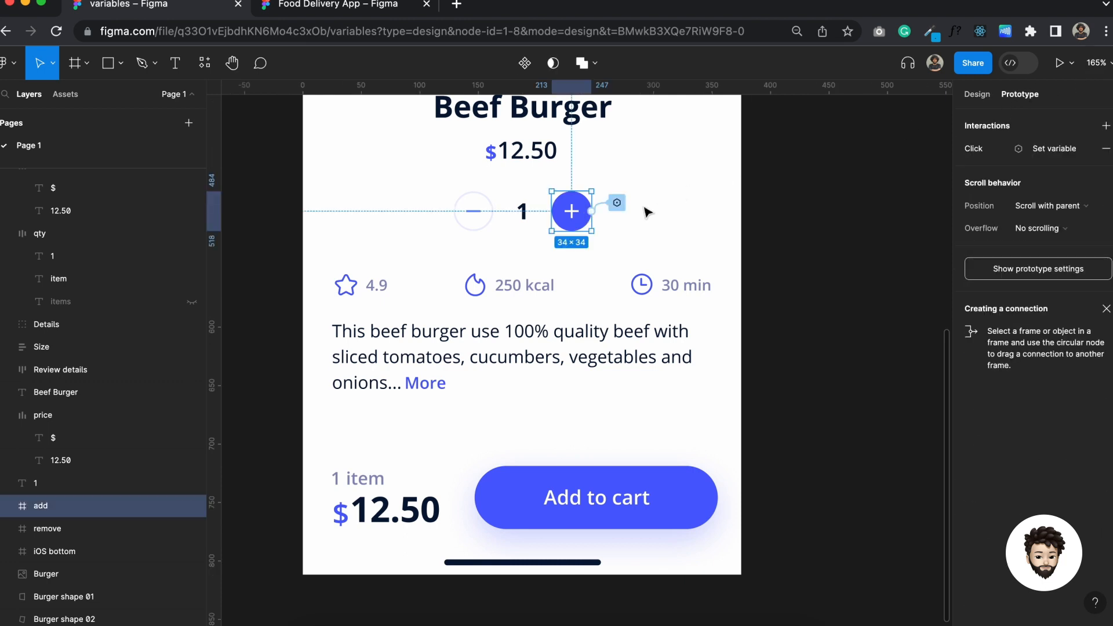
pyautogui.click(618, 204)
pyautogui.scroll(-2, 623, 448)
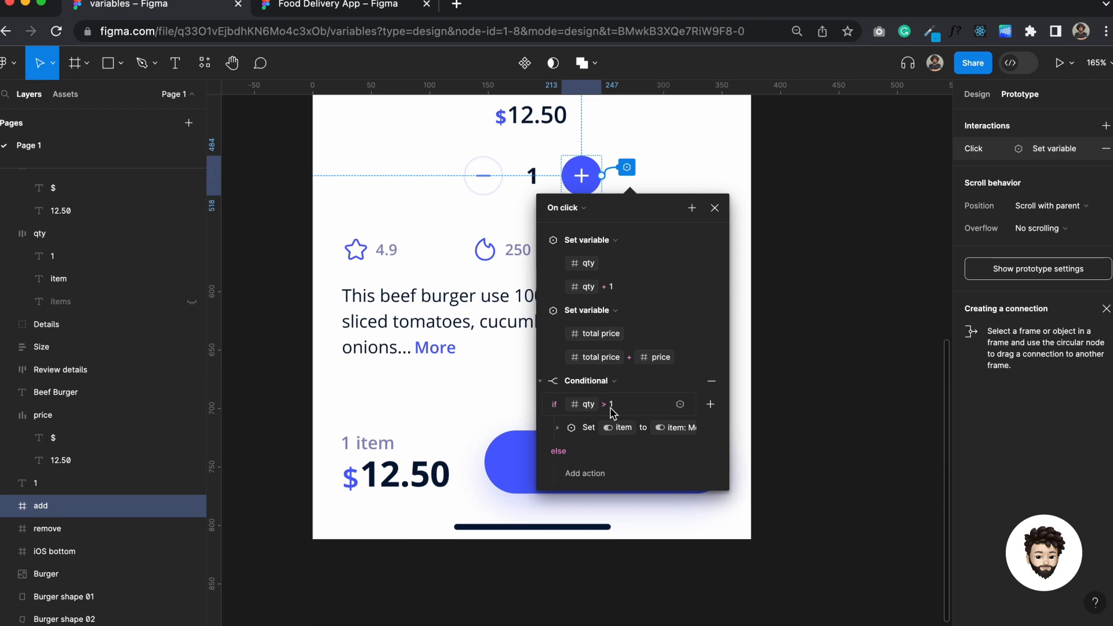
pyautogui.click(558, 428)
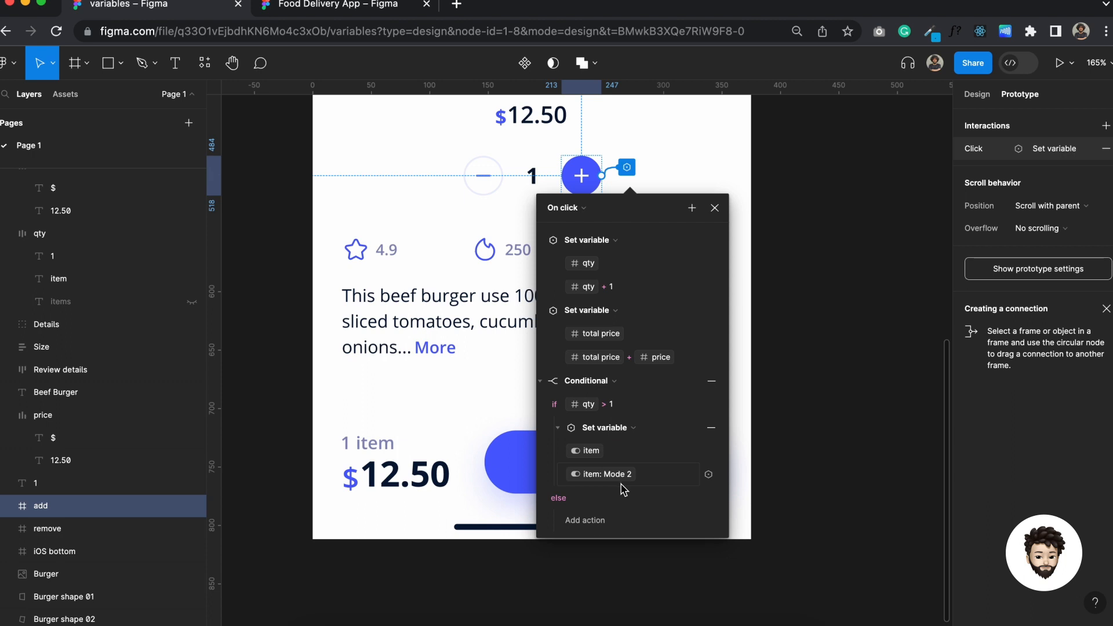
pyautogui.scroll(-3, 623, 489)
pyautogui.hscroll(2, 623, 489)
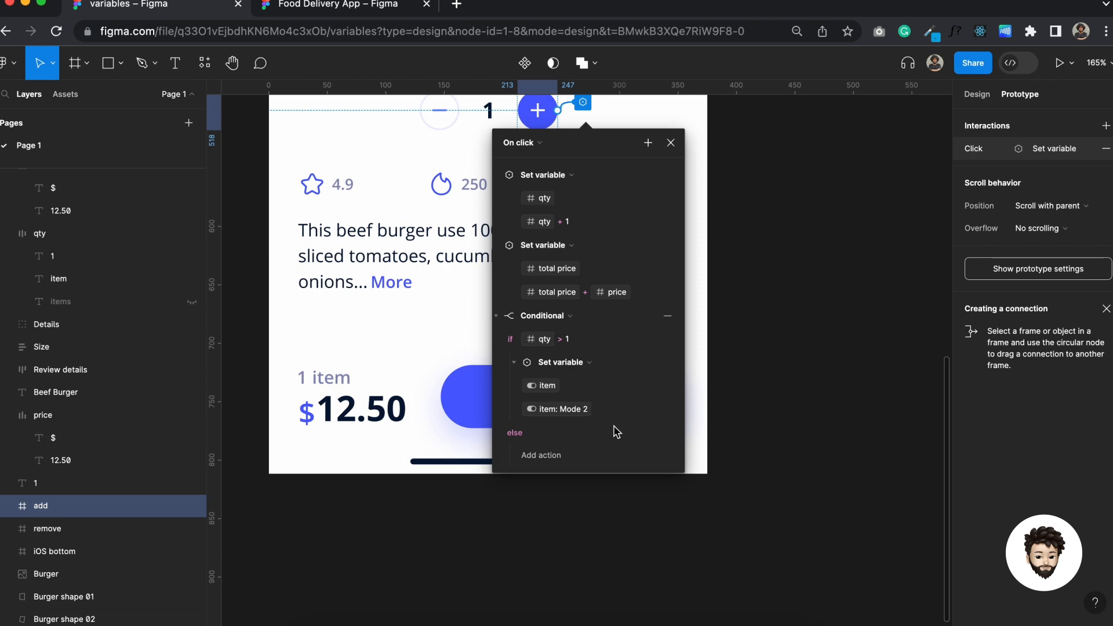
pyautogui.click(761, 331)
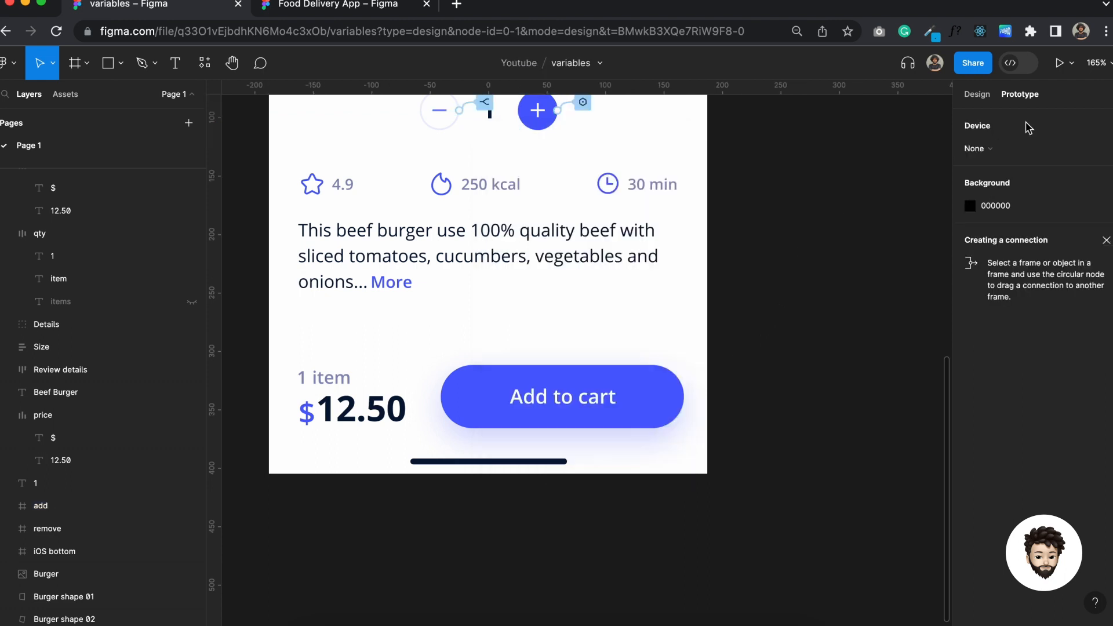
# Step: Compare the Mode 1 and Mode 2 values of the item and items variables in the local variables table
pyautogui.click(978, 95)
pyautogui.click(1105, 182)
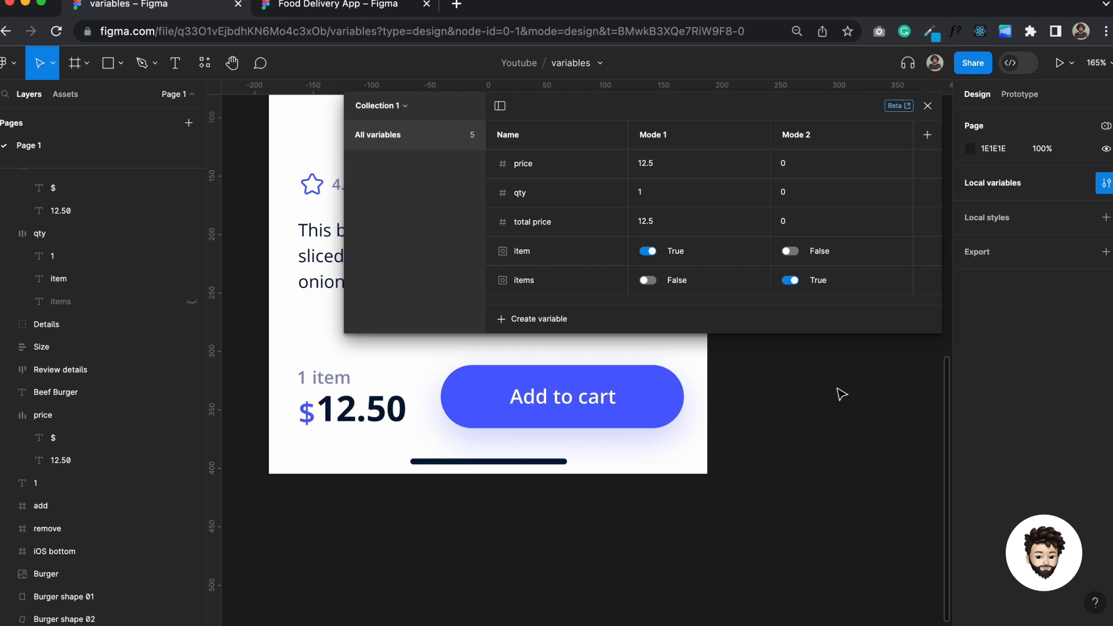
pyautogui.click(928, 106)
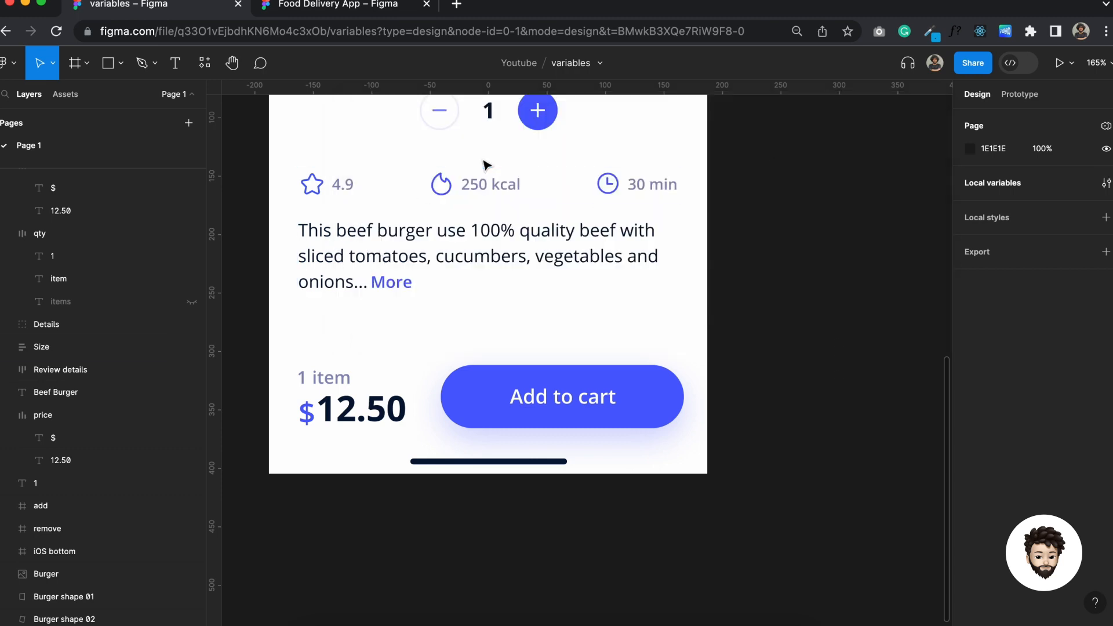
# Step: In the plus button's click interaction, add a Set variable action for items under the qty > 1 condition
pyautogui.scroll(2, 486, 165)
pyautogui.click(518, 155)
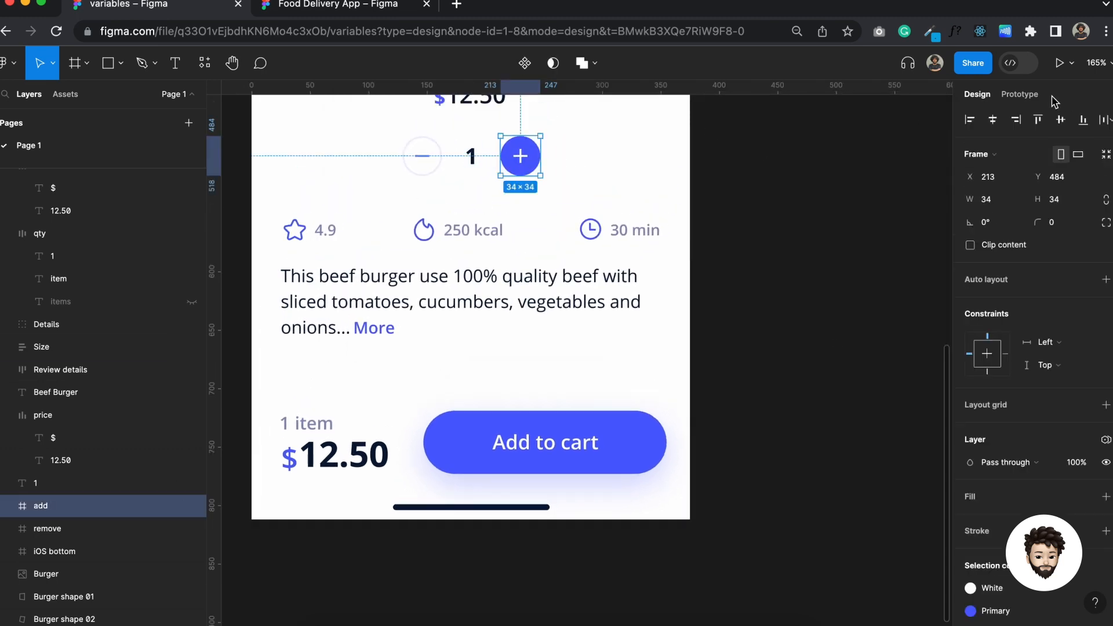
pyautogui.click(1020, 95)
pyautogui.click(566, 148)
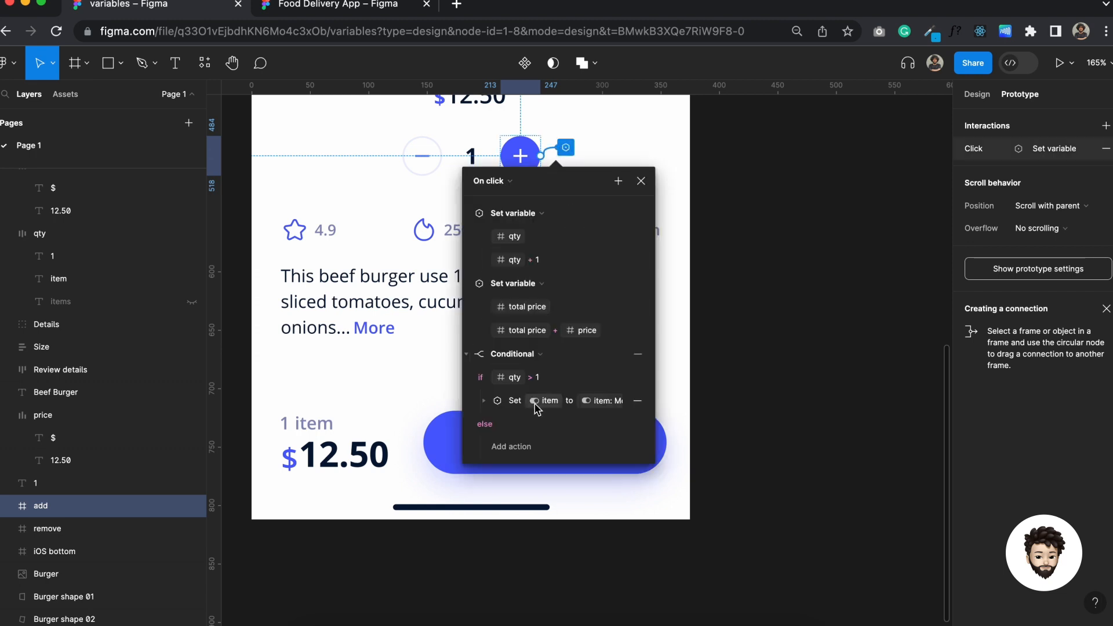
pyautogui.moveTo(587, 382)
pyautogui.click(638, 378)
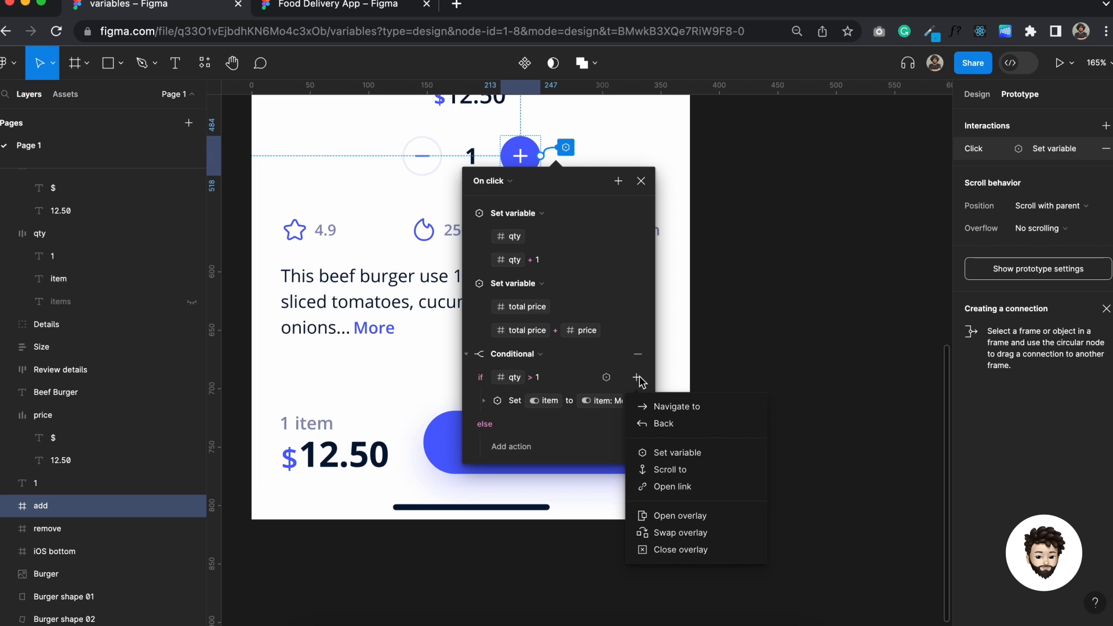
pyautogui.click(711, 451)
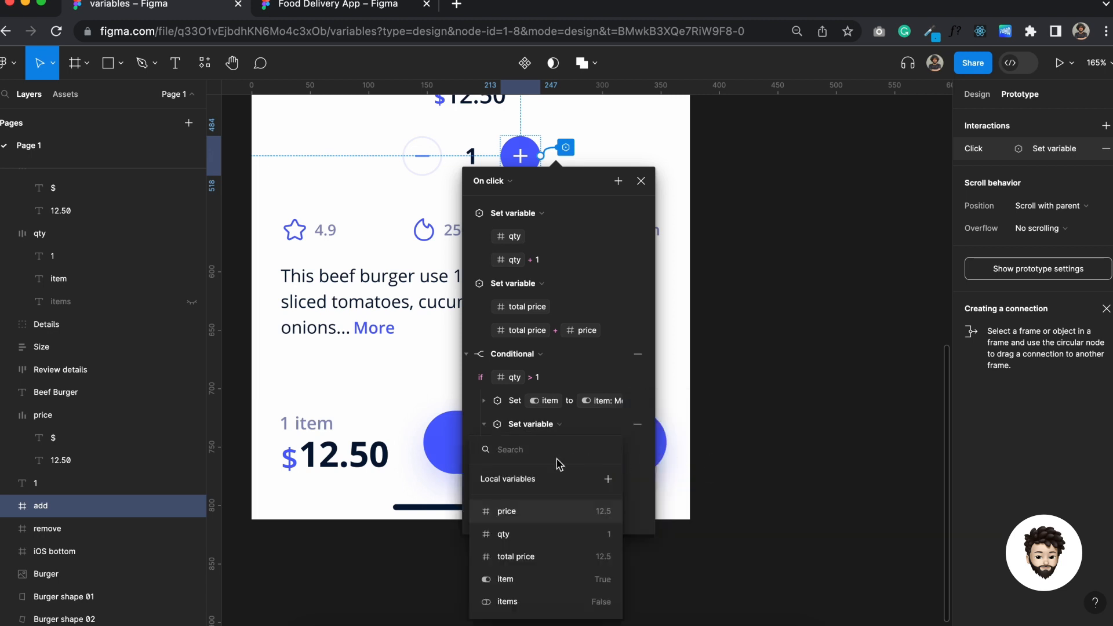
pyautogui.click(540, 602)
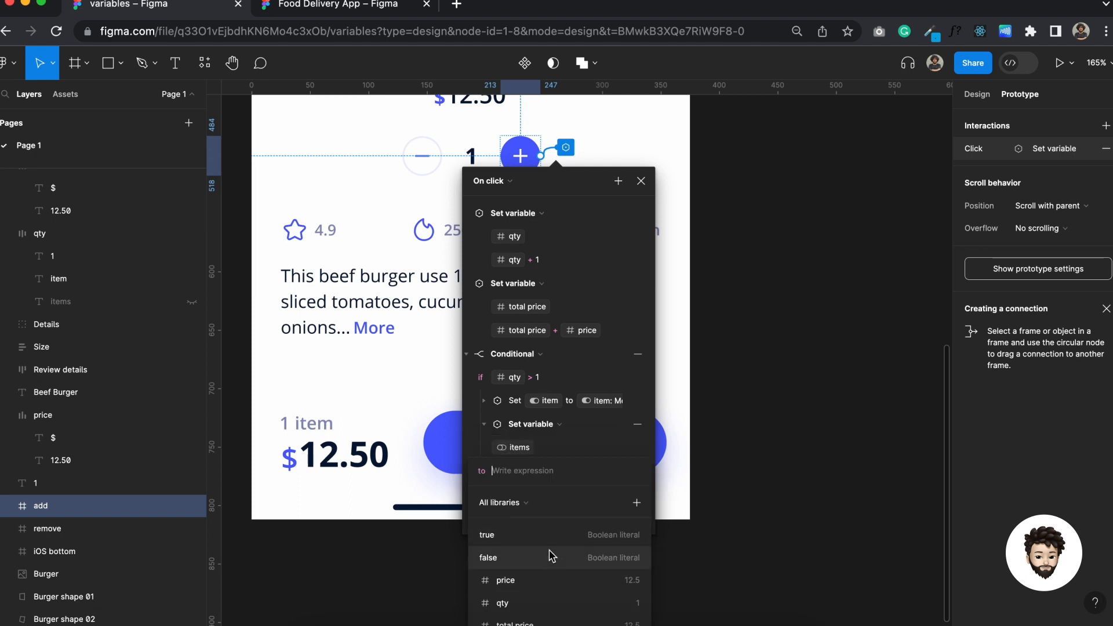
# Step: Set the items action's value to items in Mode 2 and close the plus button's interaction
pyautogui.scroll(-5, 426, 474)
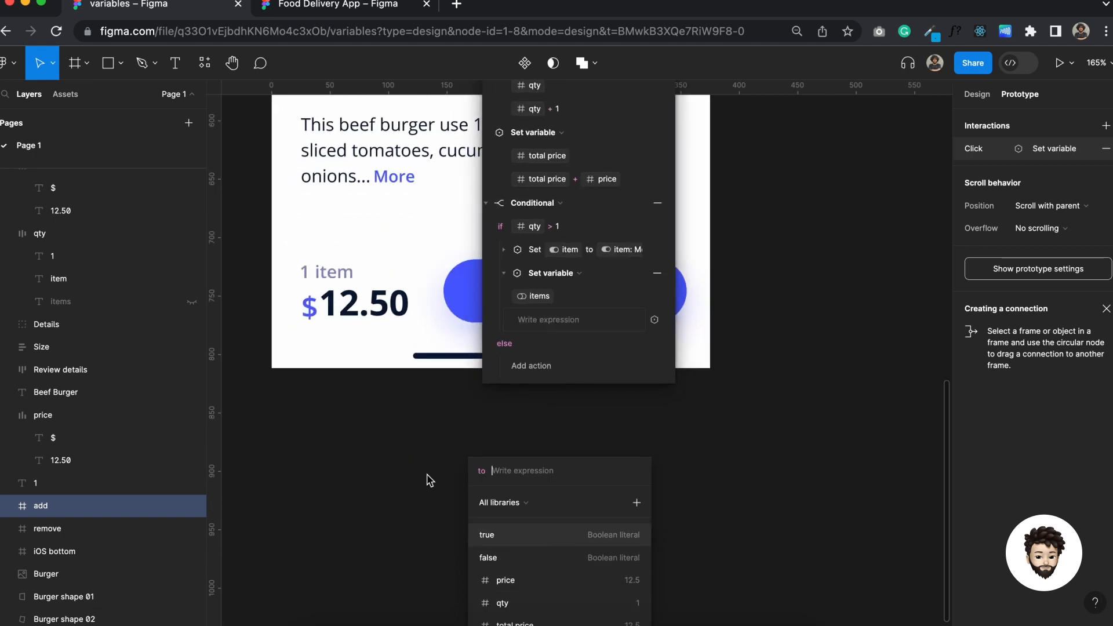
pyautogui.press('Escape')
pyautogui.click(551, 296)
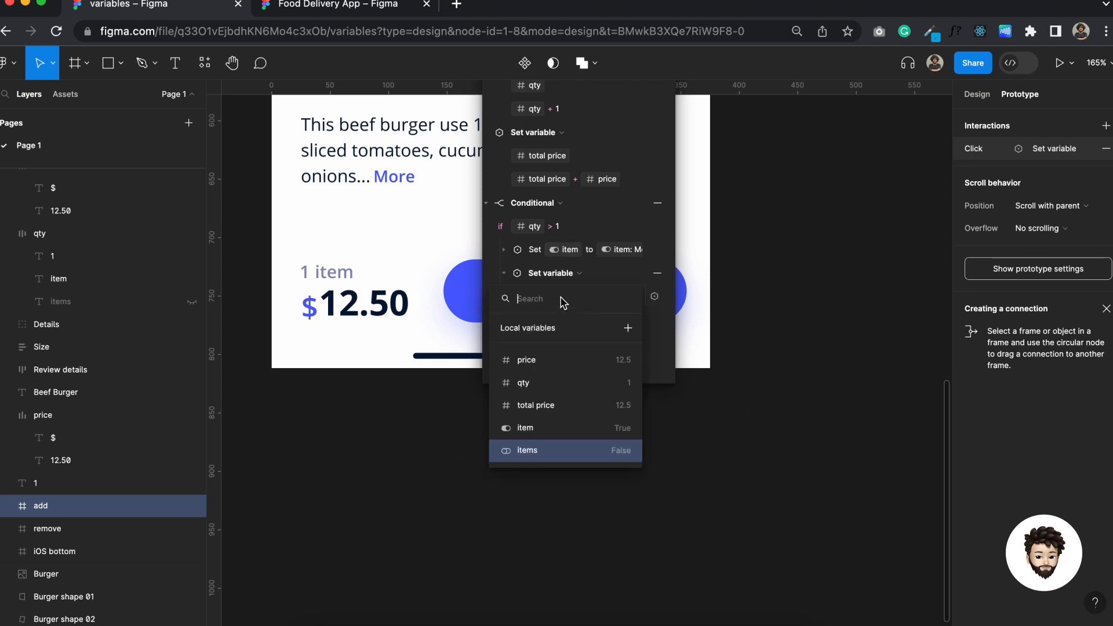
pyautogui.click(539, 461)
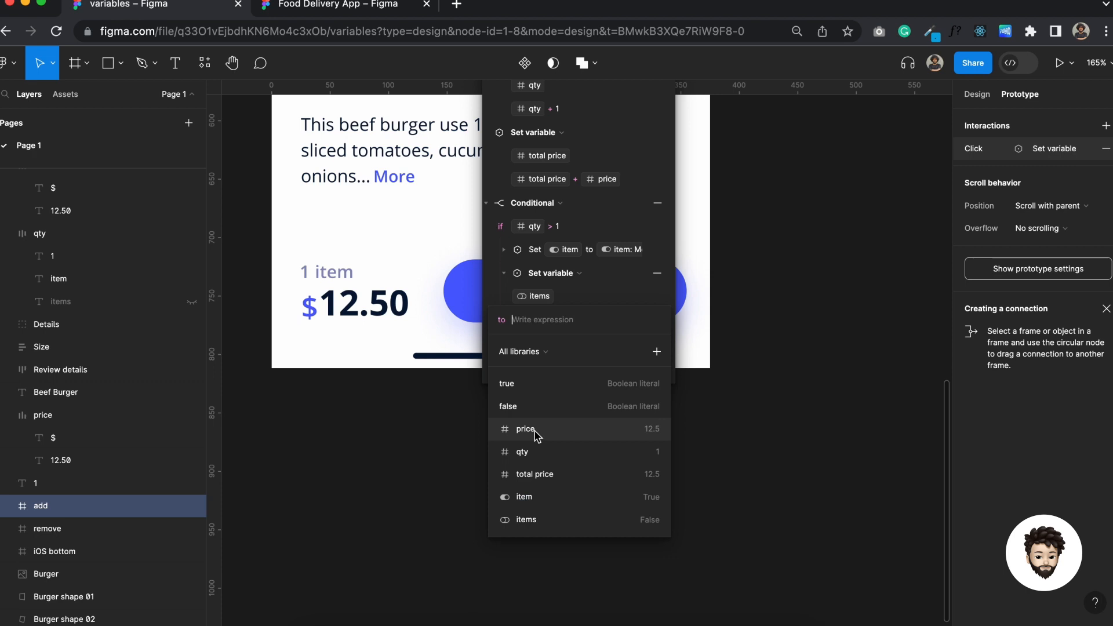
pyautogui.click(537, 523)
pyautogui.click(537, 320)
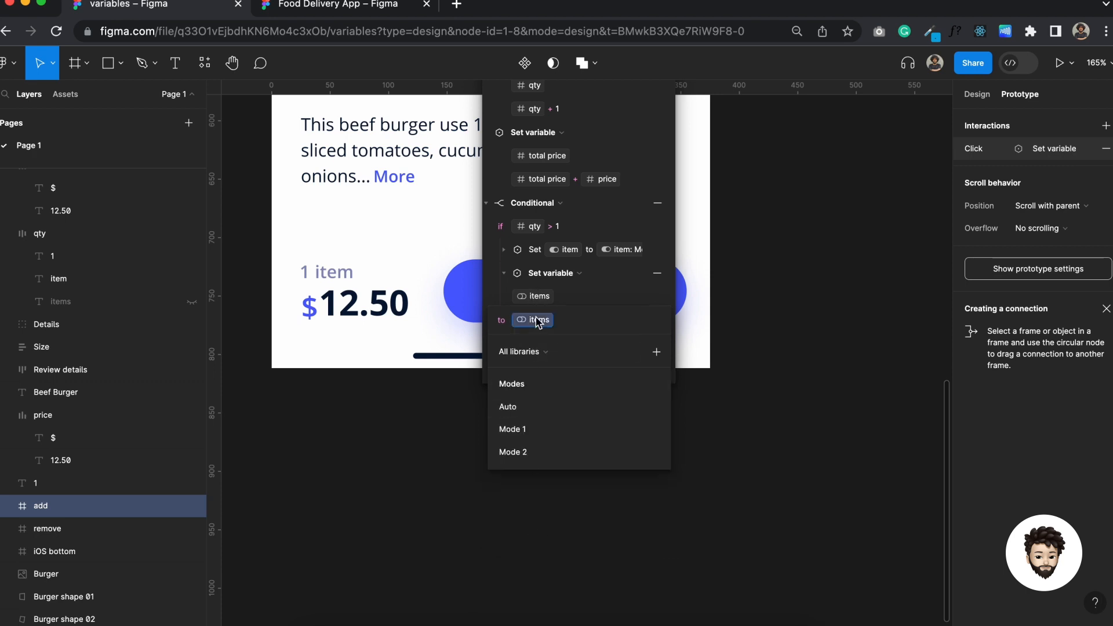
pyautogui.click(520, 452)
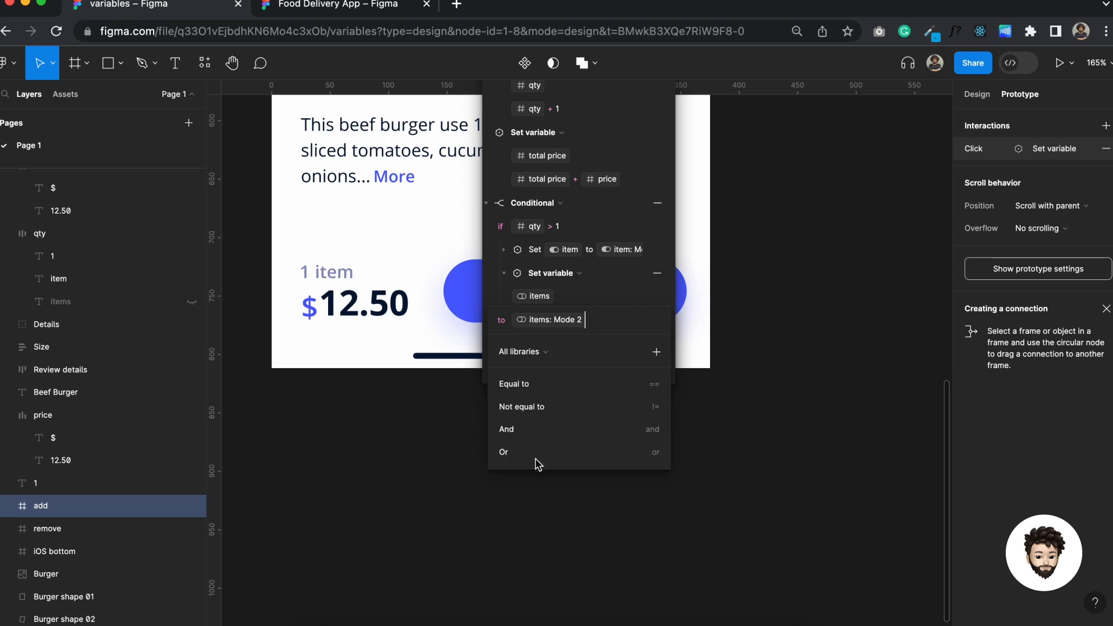
pyautogui.click(787, 485)
pyautogui.click(788, 485)
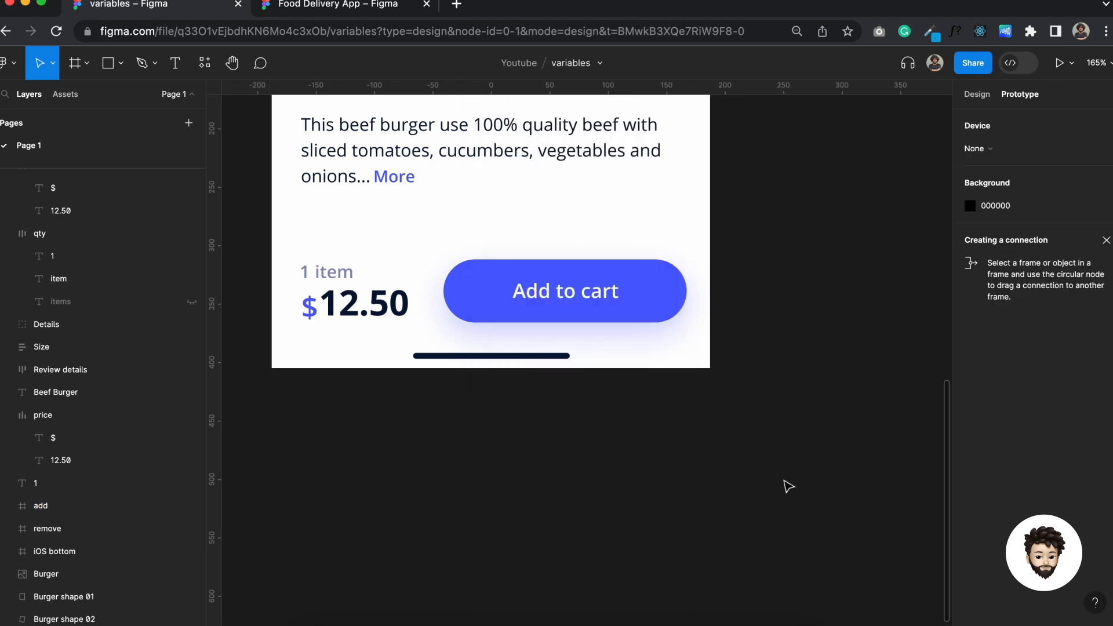
# Step: Preview the prototype inline to check the item label, using plus four times and minus four times, and close the preview
pyautogui.scroll(3, 787, 486)
pyautogui.hotkey('shift', 'space')
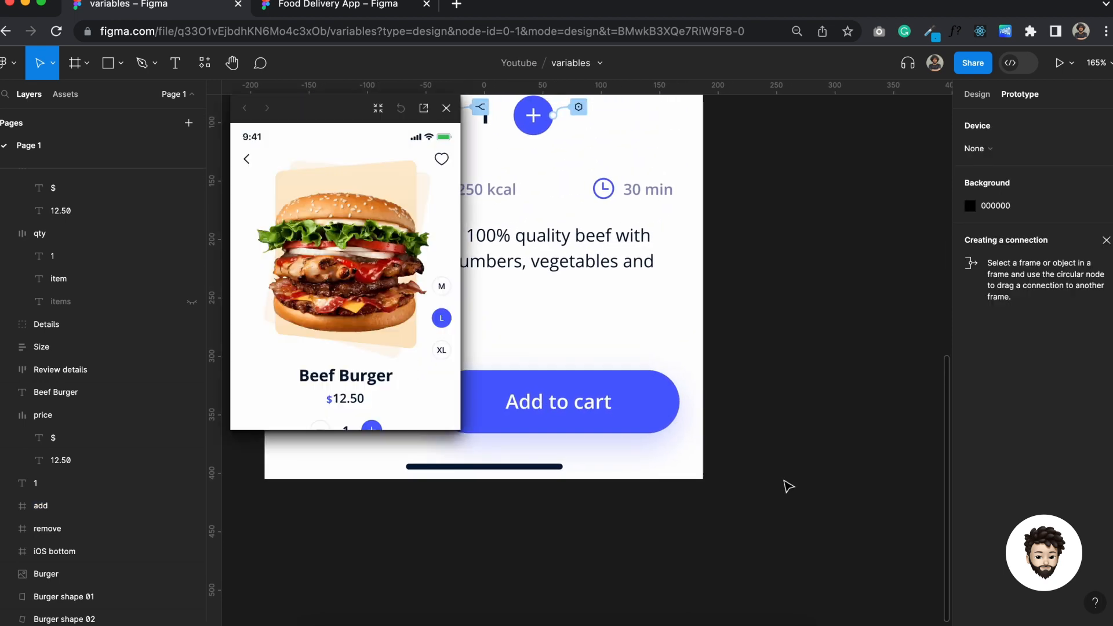
pyautogui.scroll(-3, 376, 290)
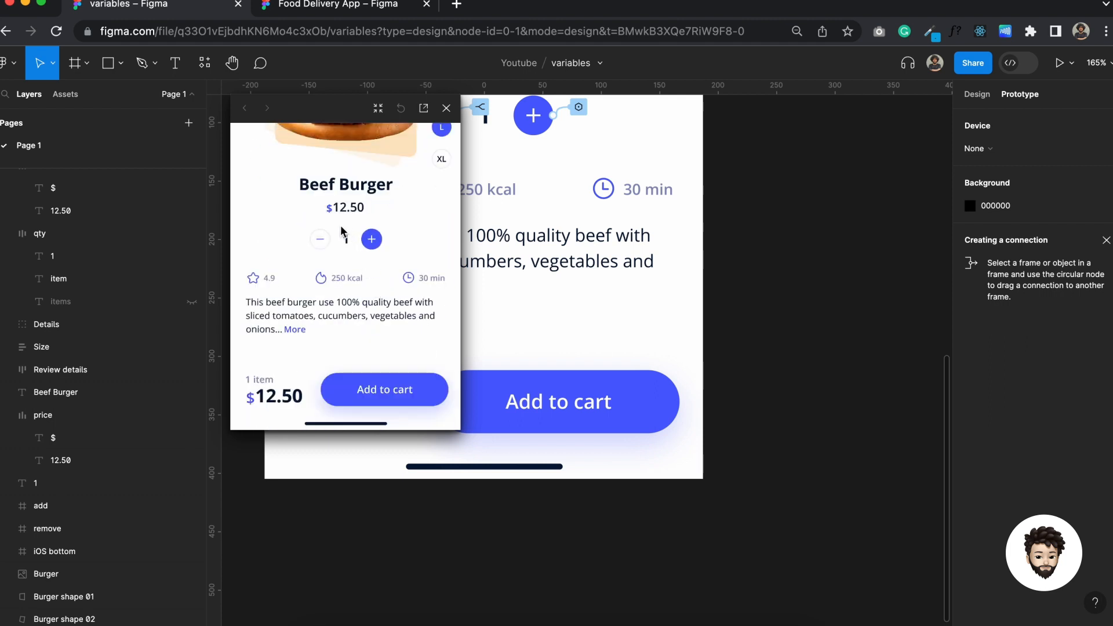
pyautogui.click(372, 240)
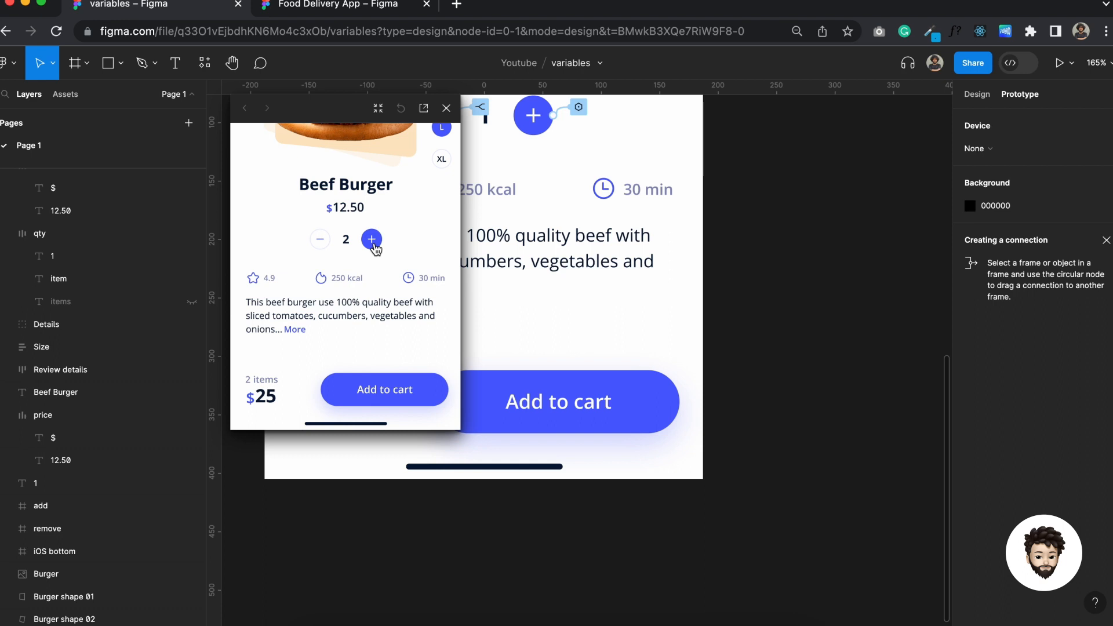
pyautogui.click(372, 240)
pyautogui.click(373, 240)
pyautogui.click(372, 240)
pyautogui.click(318, 240)
pyautogui.click(318, 240)
pyautogui.click(318, 240)
pyautogui.click(318, 240)
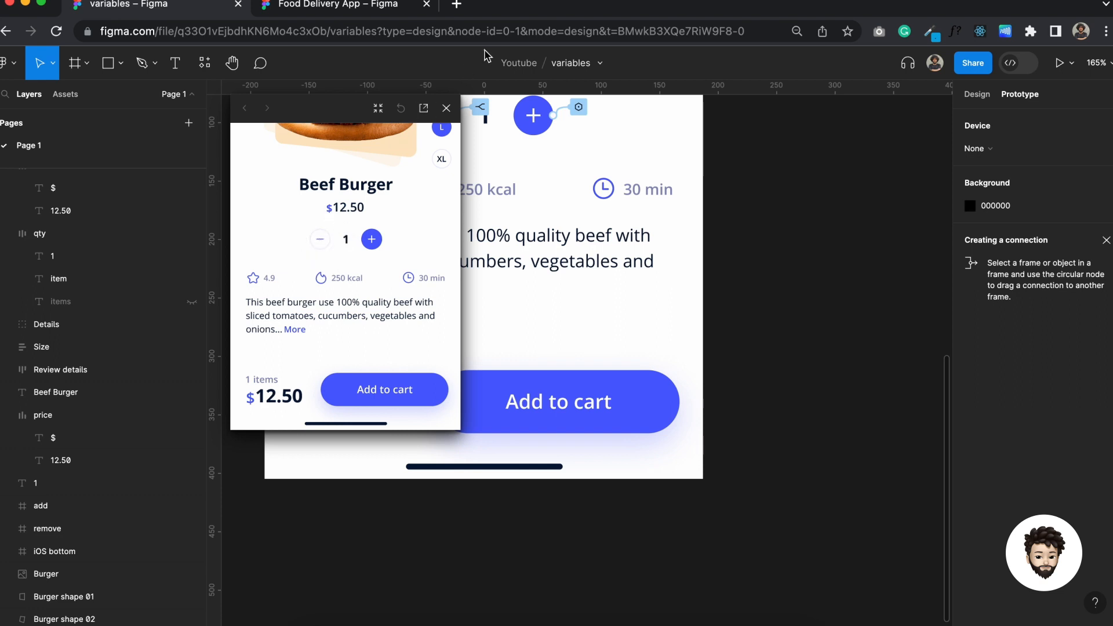
pyautogui.click(446, 108)
# Step: Add a second conditional to the minus button's click interaction
pyautogui.scroll(3, 525, 176)
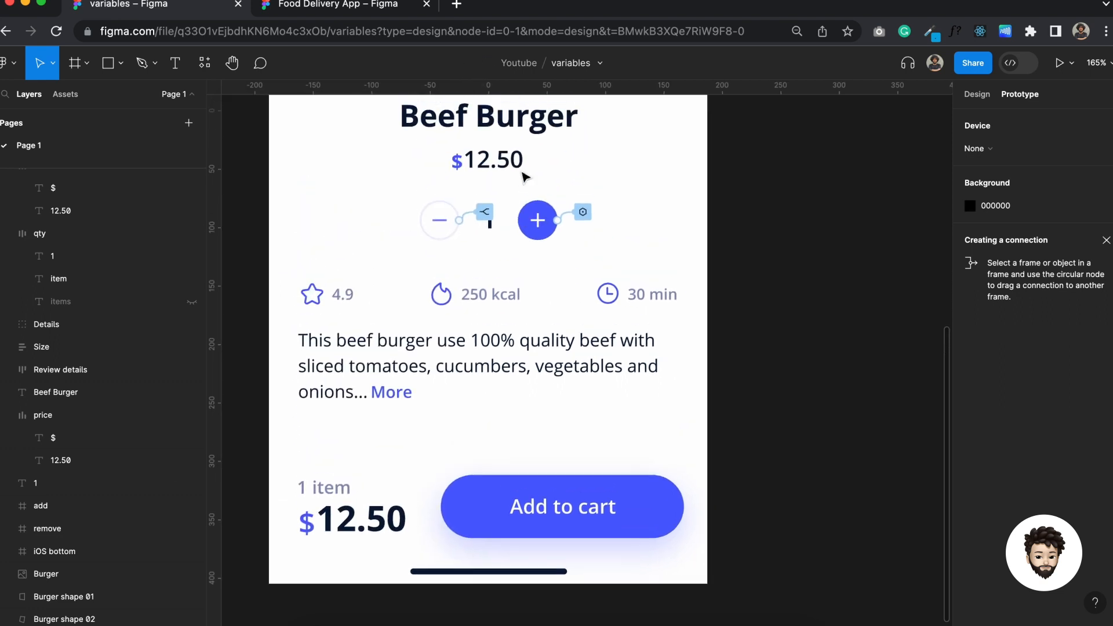
pyautogui.click(481, 213)
pyautogui.scroll(-3, 580, 301)
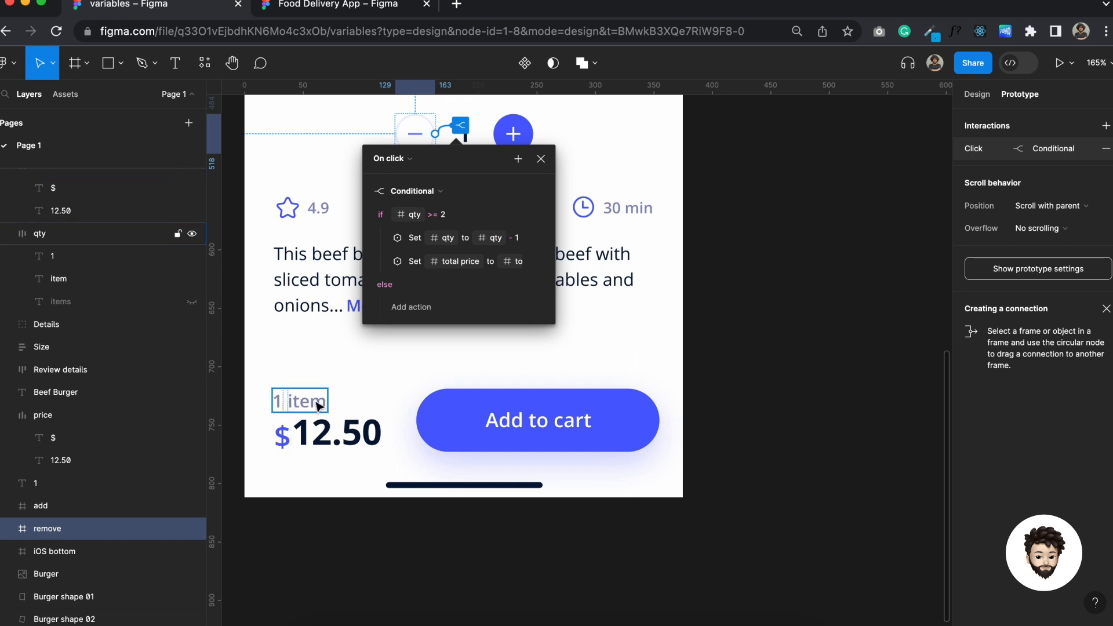
pyautogui.click(518, 160)
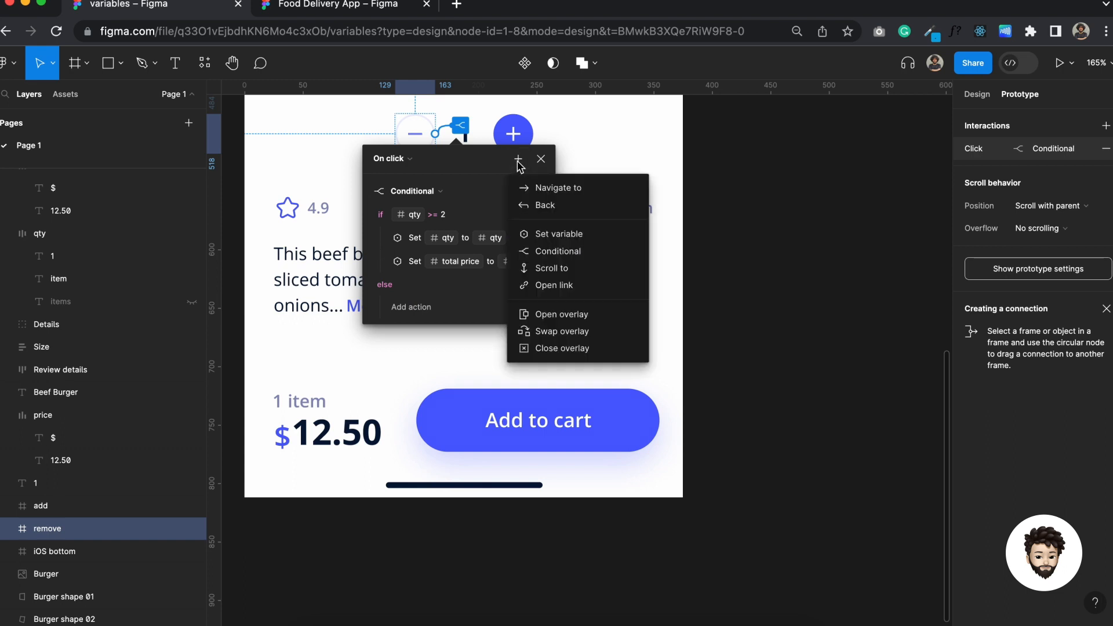
pyautogui.click(583, 256)
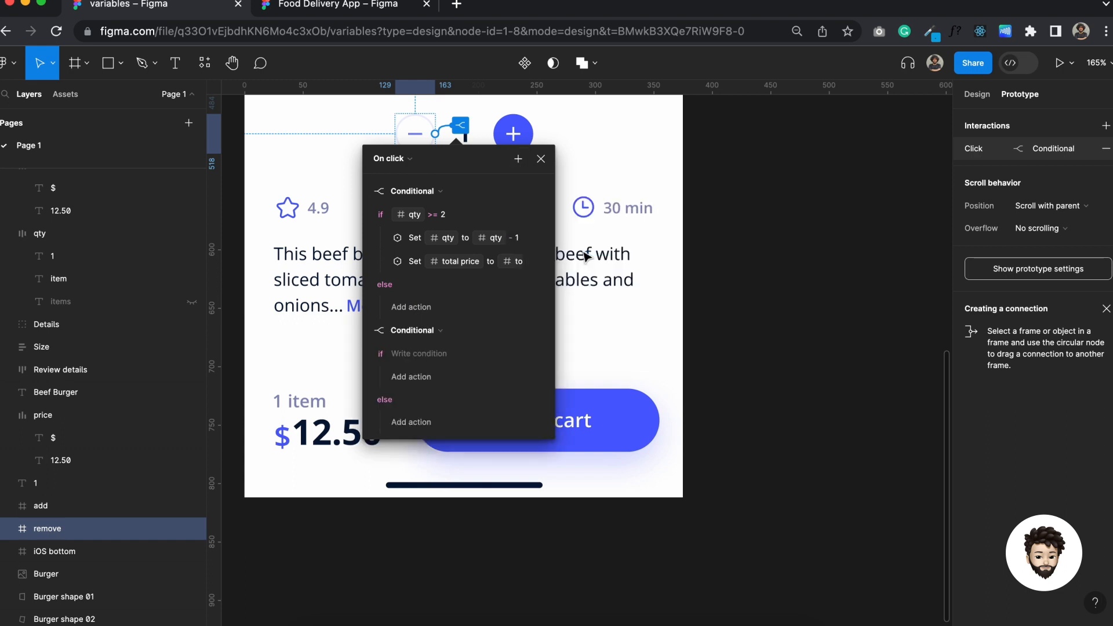
# Step: Write the condition qty <= 1 for the minus button's second conditional
pyautogui.click(411, 355)
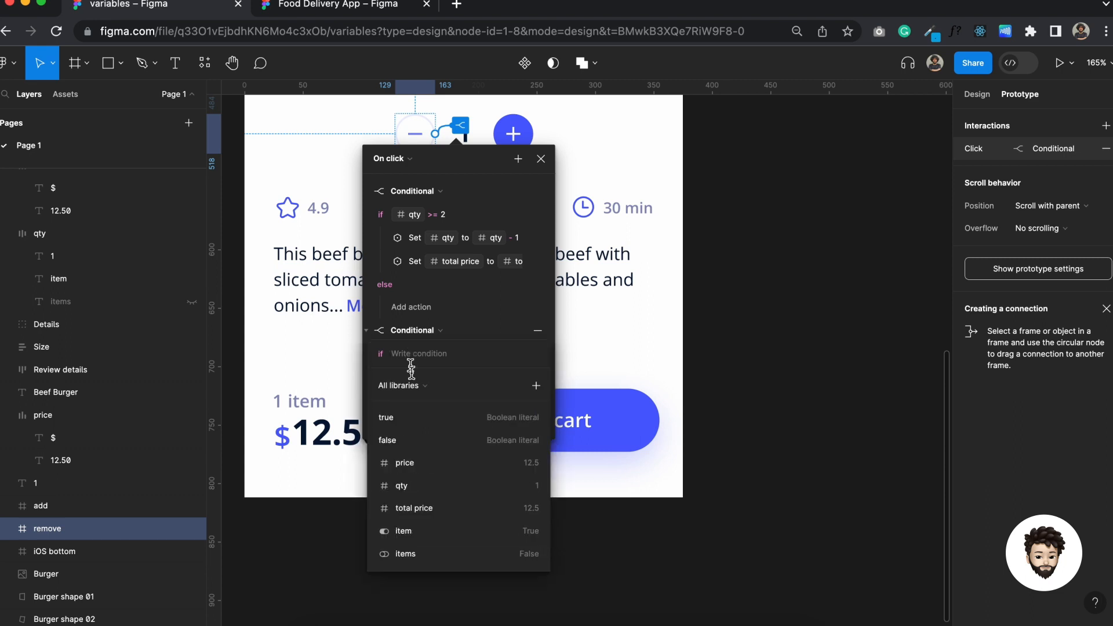
pyautogui.click(422, 485)
pyautogui.scroll(-5, 331, 401)
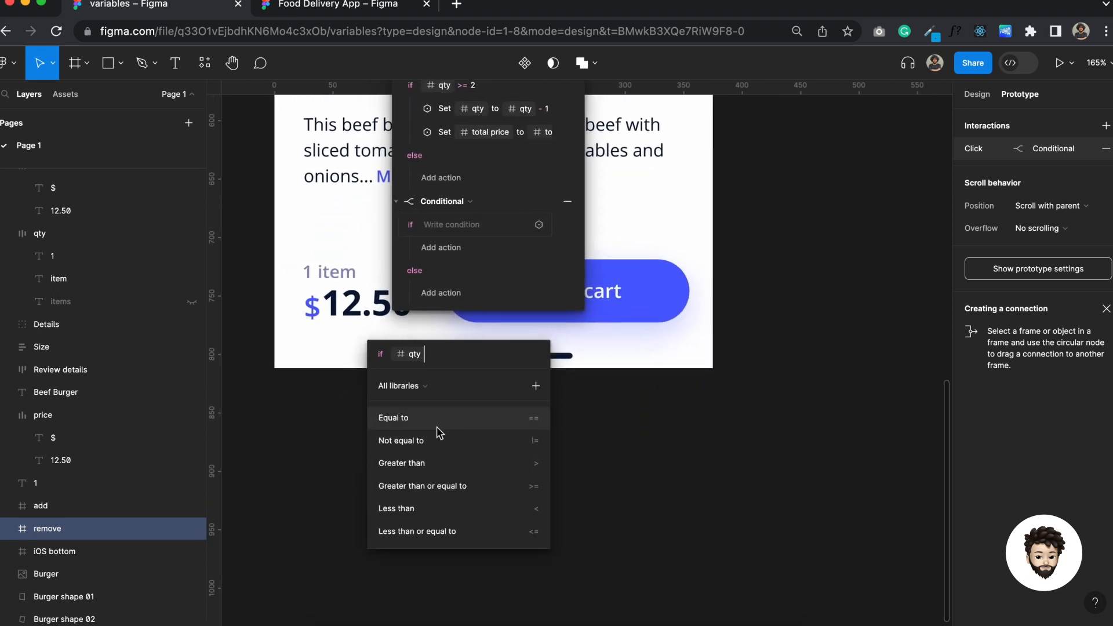
pyautogui.click(435, 532)
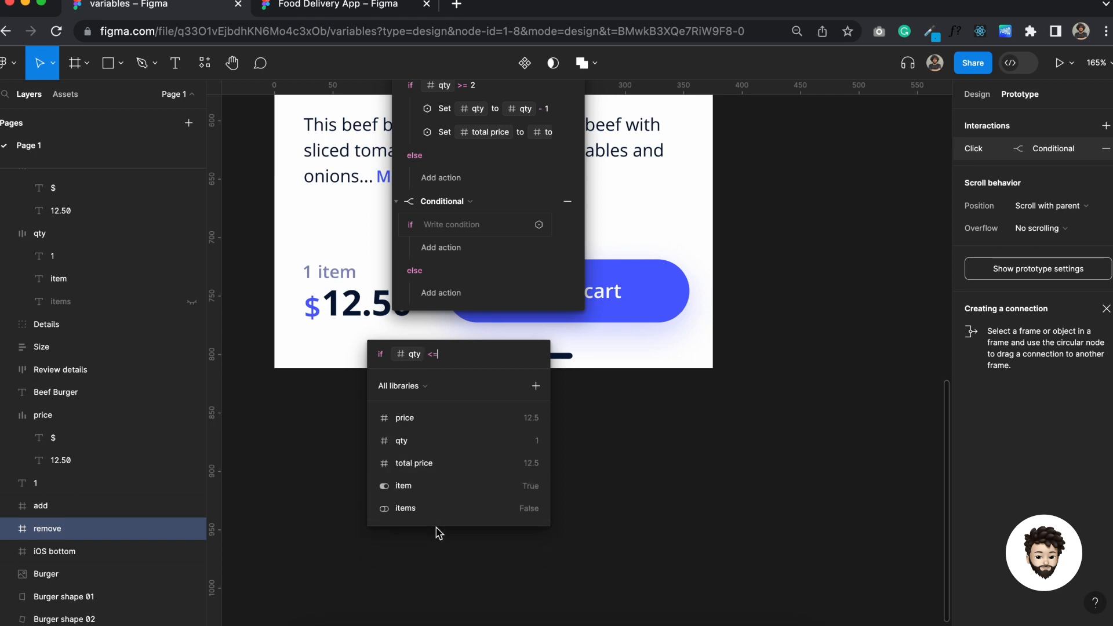
pyautogui.write('1')
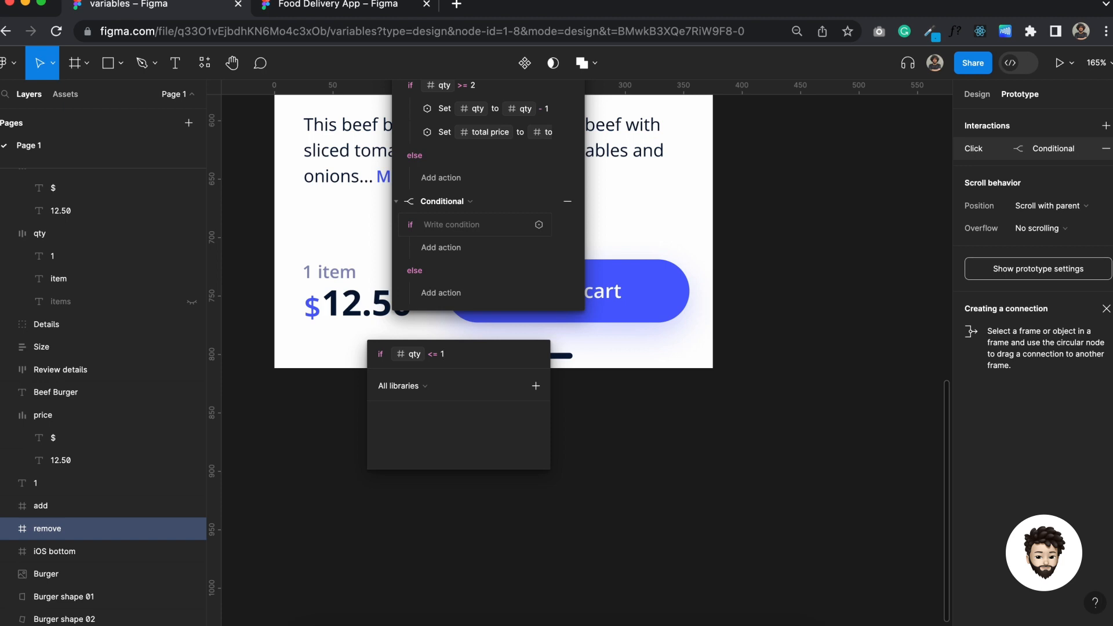
pyautogui.press('Return')
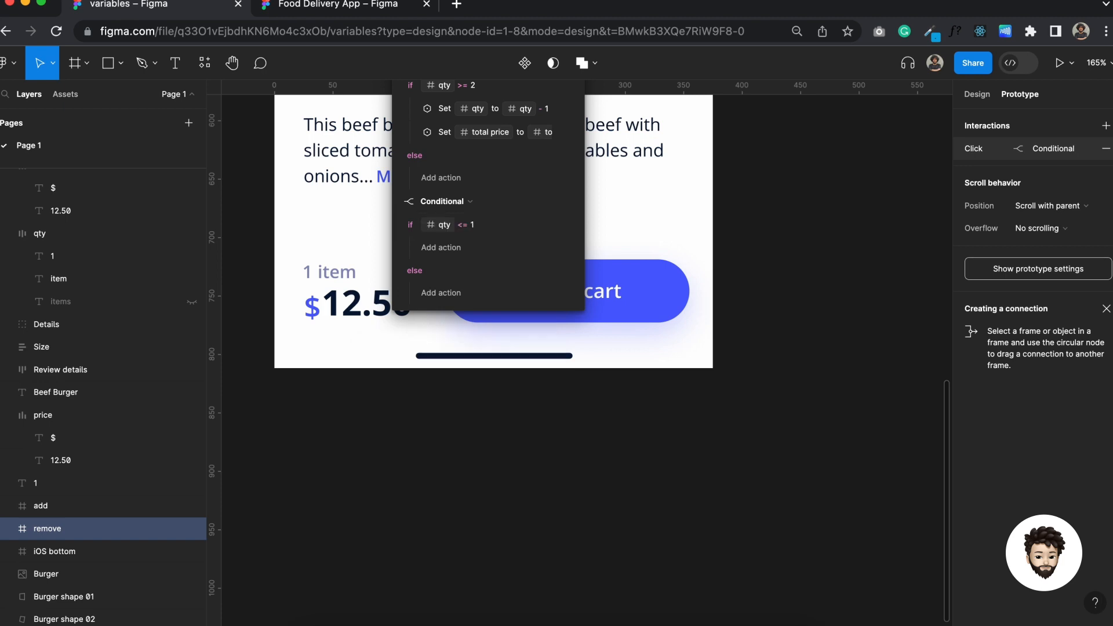
# Step: Extend the minus button's second condition with && items == items in Mode 2, and check the full expression
pyautogui.click(445, 254)
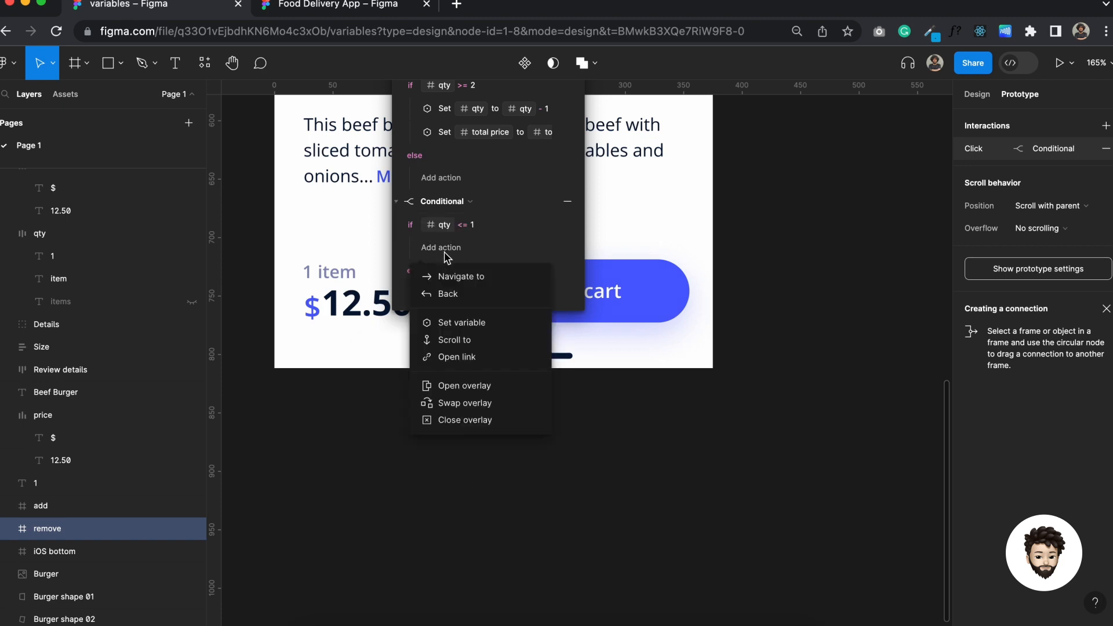
pyautogui.click(496, 231)
pyautogui.click(496, 228)
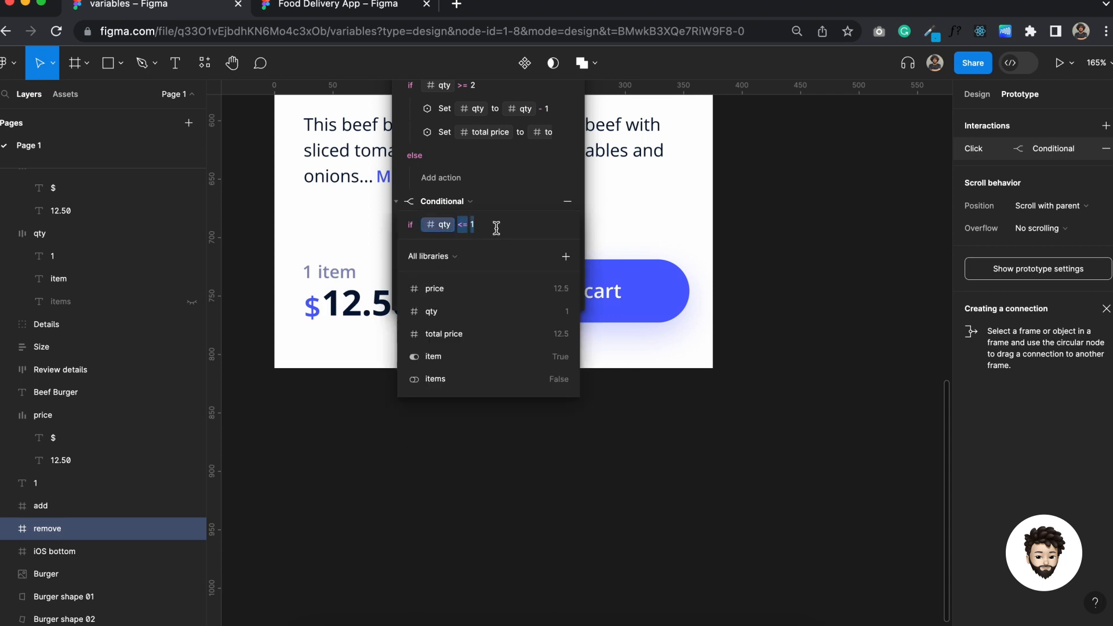
pyautogui.click(496, 228)
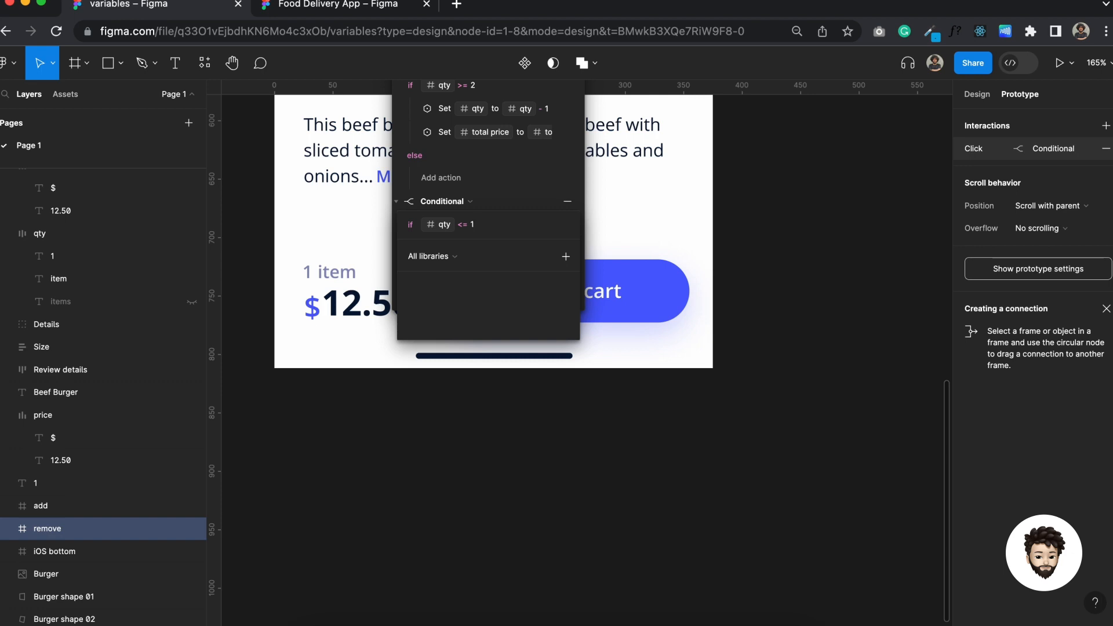
pyautogui.write('&&')
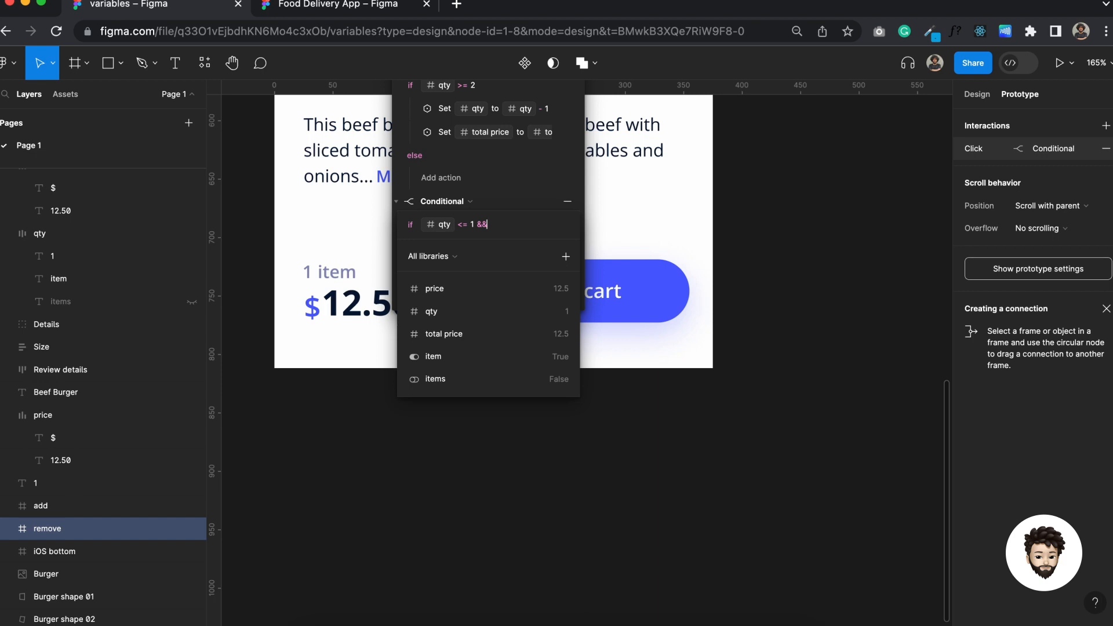
pyautogui.click(450, 382)
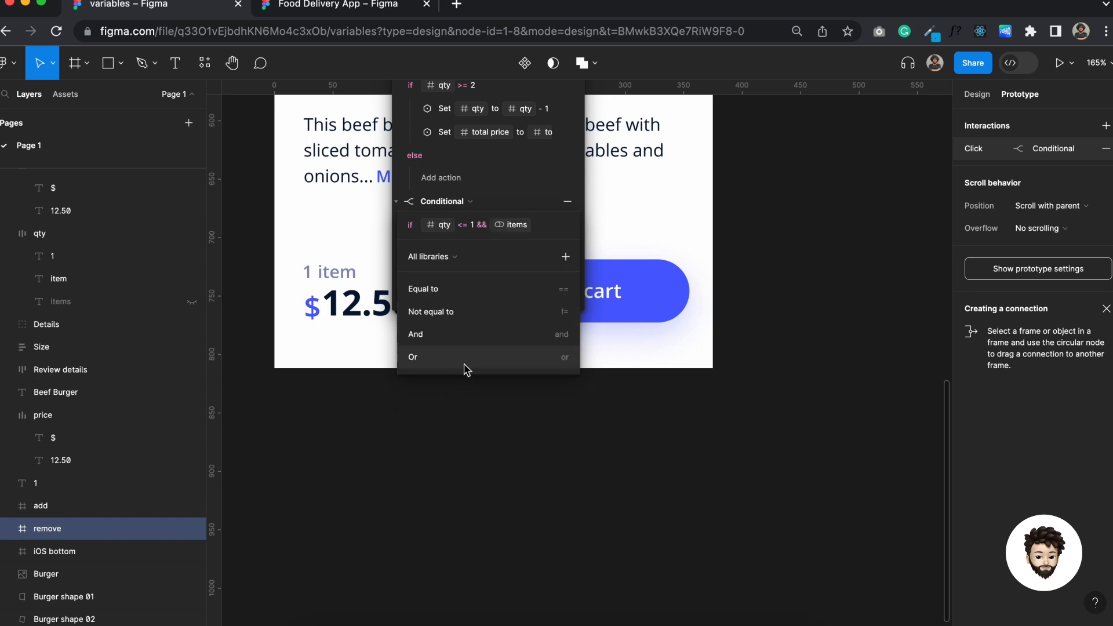
pyautogui.click(442, 290)
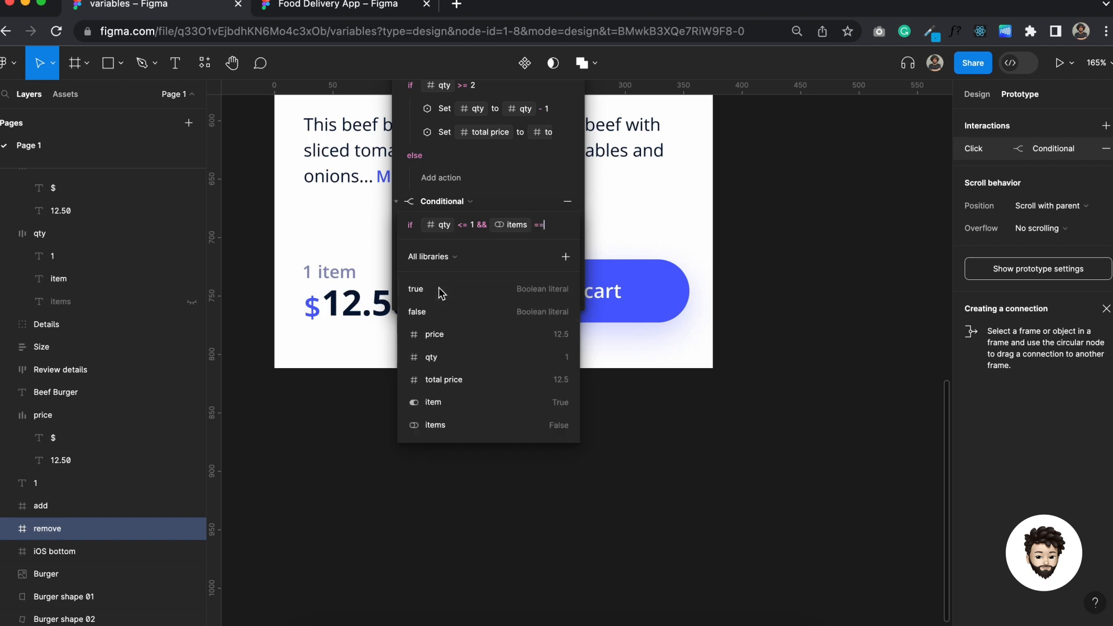
pyautogui.click(439, 426)
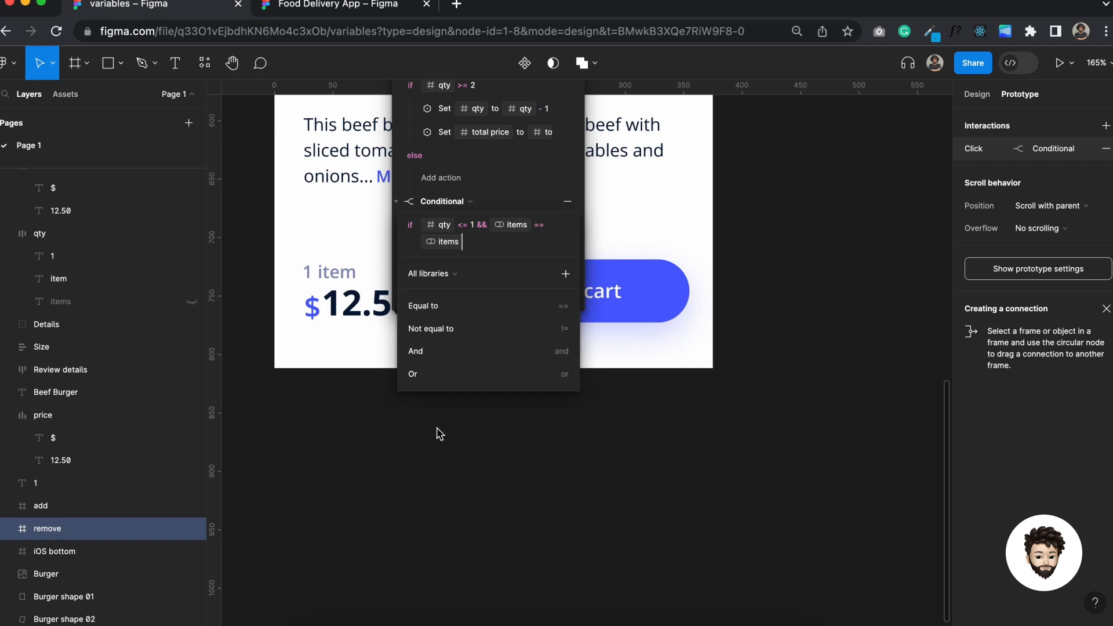
pyautogui.click(448, 242)
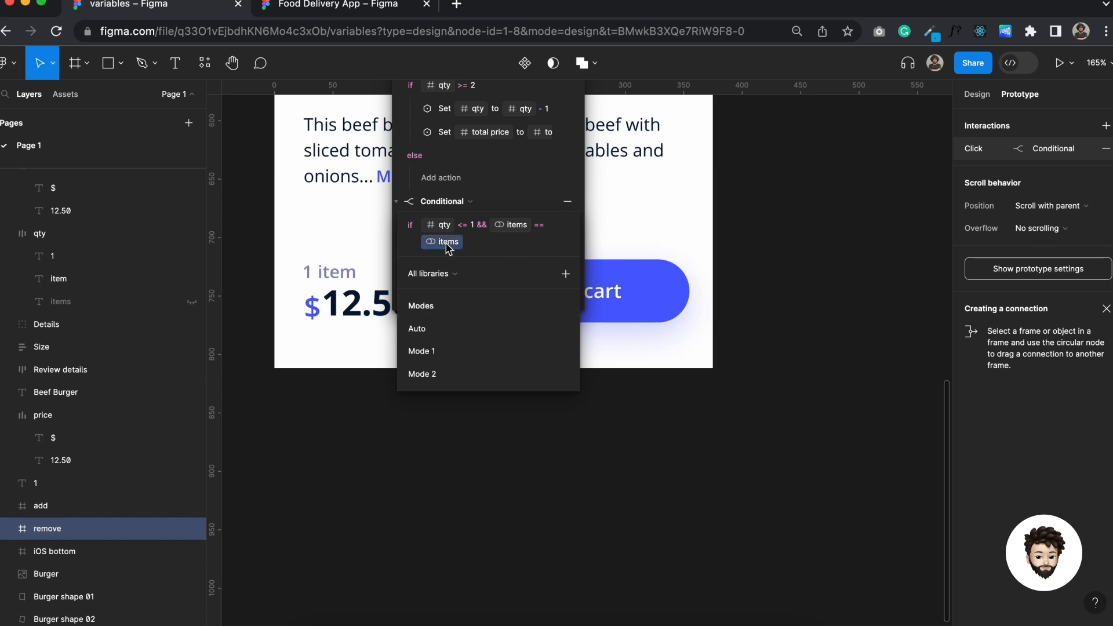
pyautogui.click(421, 373)
pyautogui.click(481, 451)
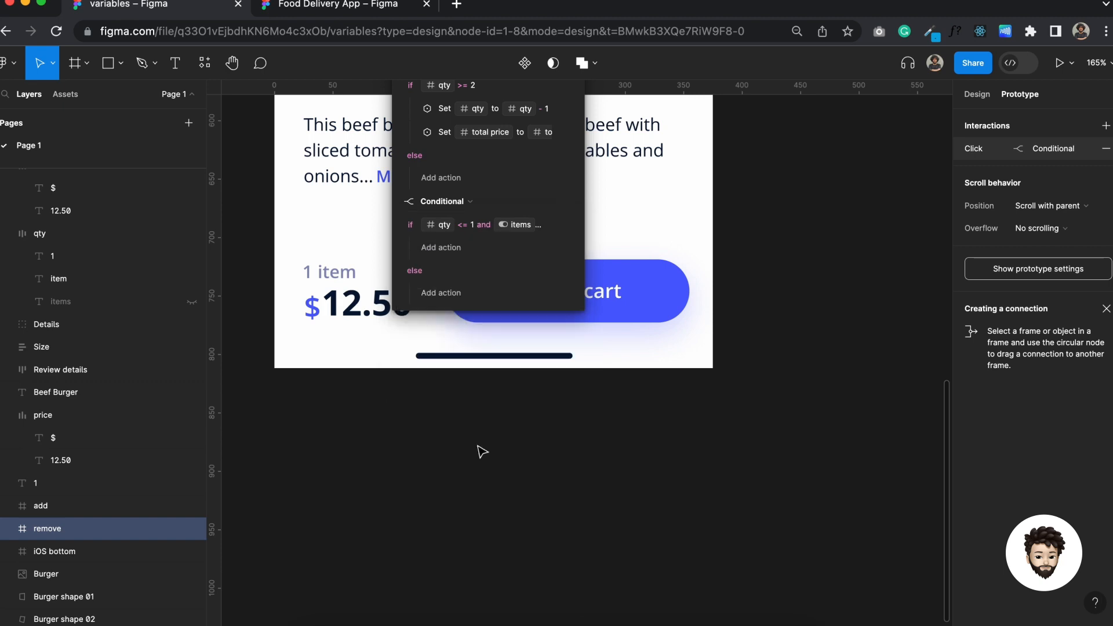
pyautogui.click(444, 229)
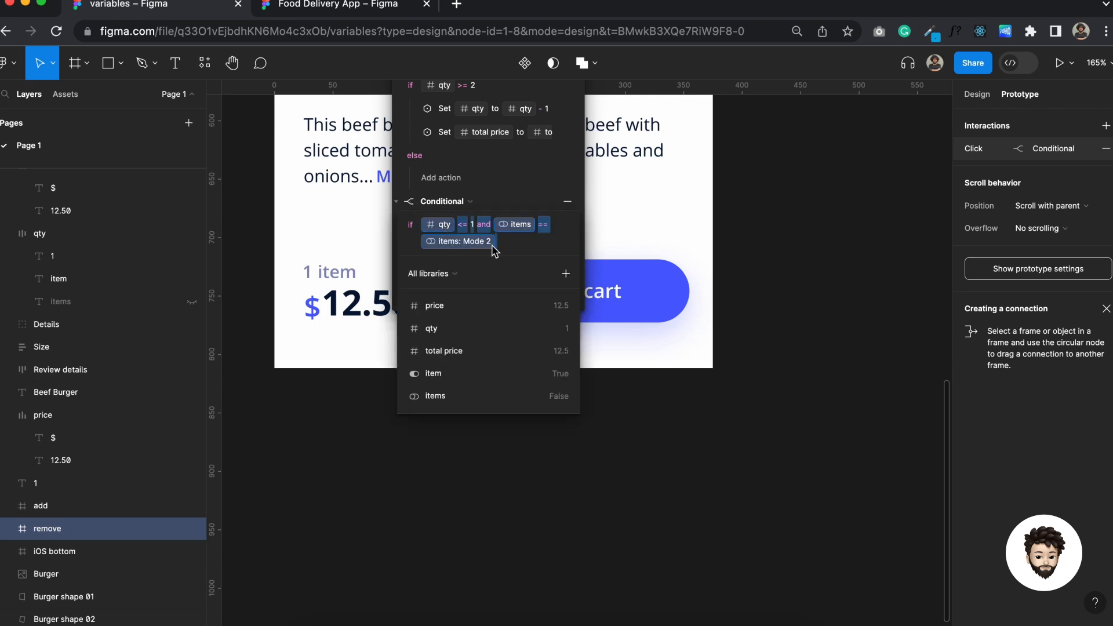
pyautogui.click(713, 258)
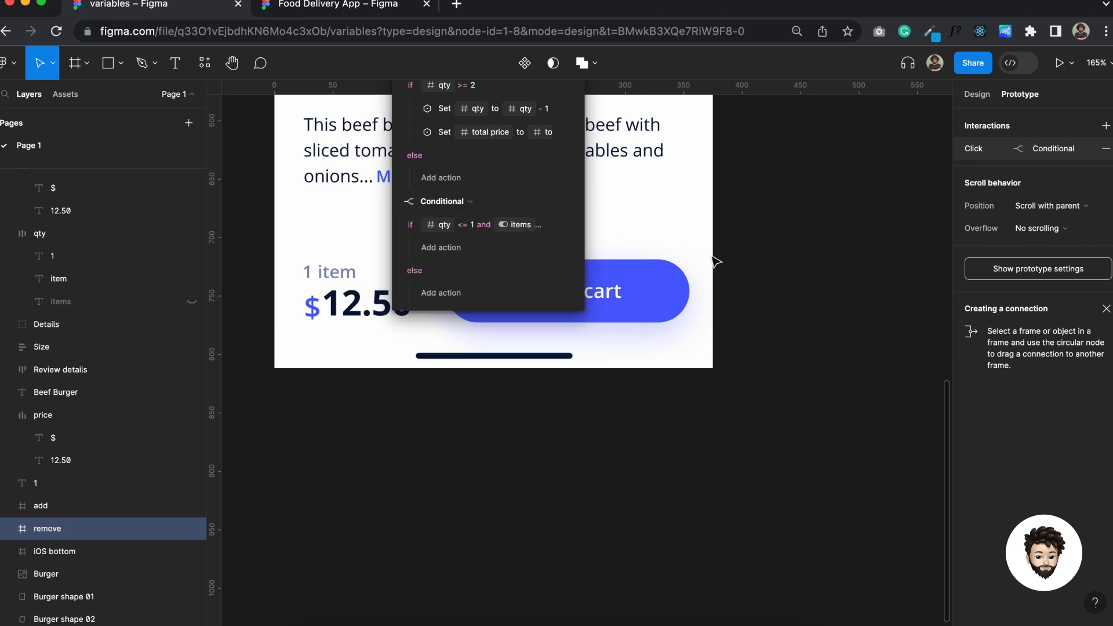
# Step: Add a Set variable action under the minus button's qty <= 1 condition, setting items to item, and close the interaction
pyautogui.click(467, 251)
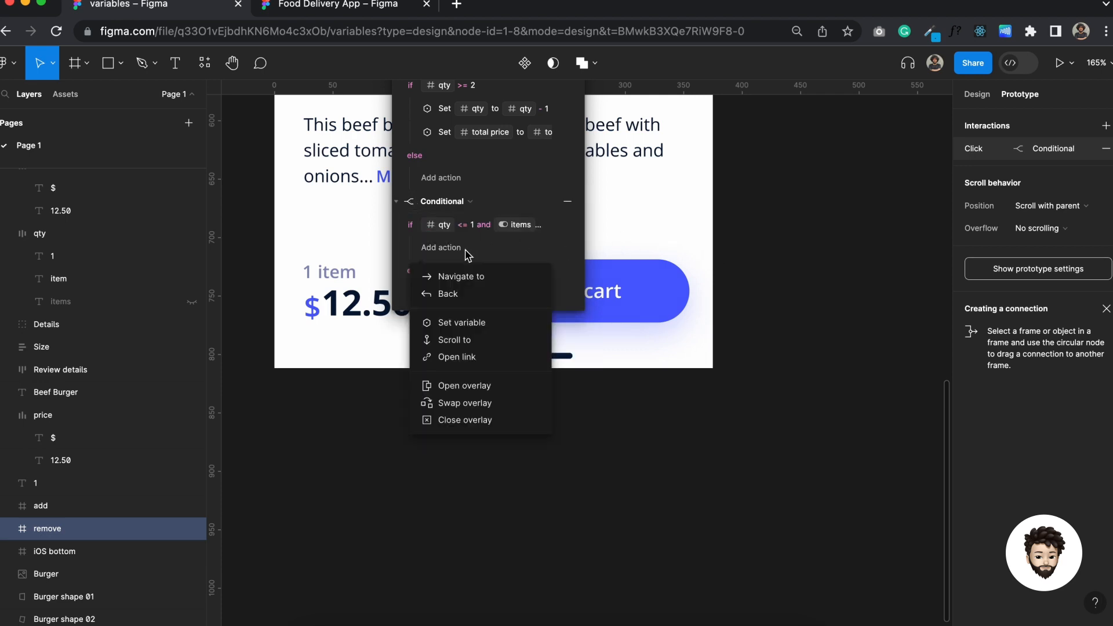
pyautogui.click(465, 320)
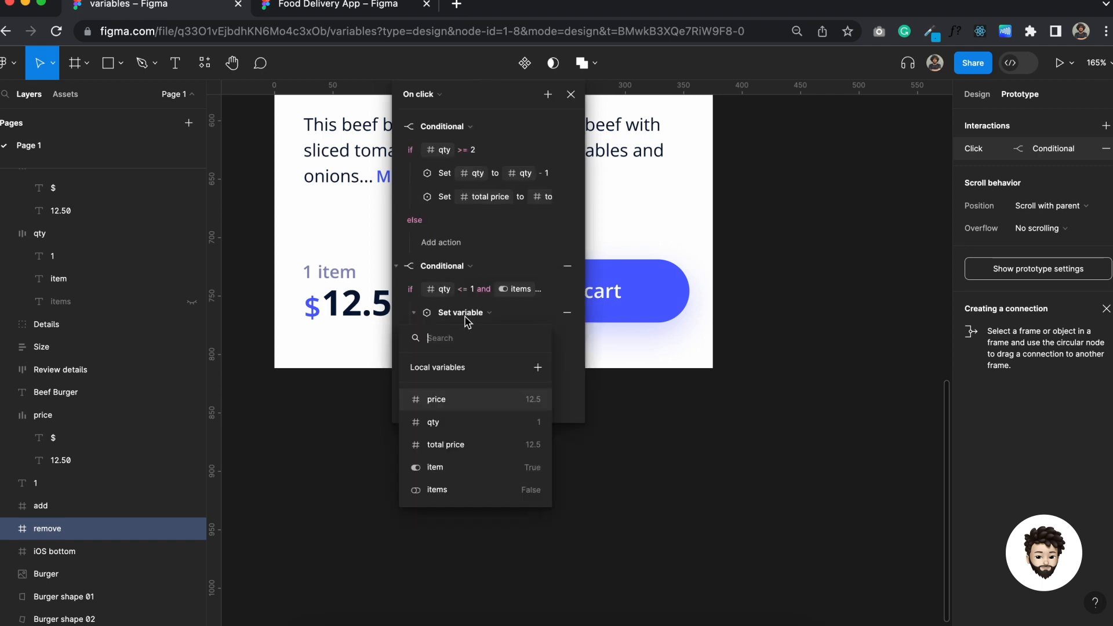
pyautogui.click(437, 489)
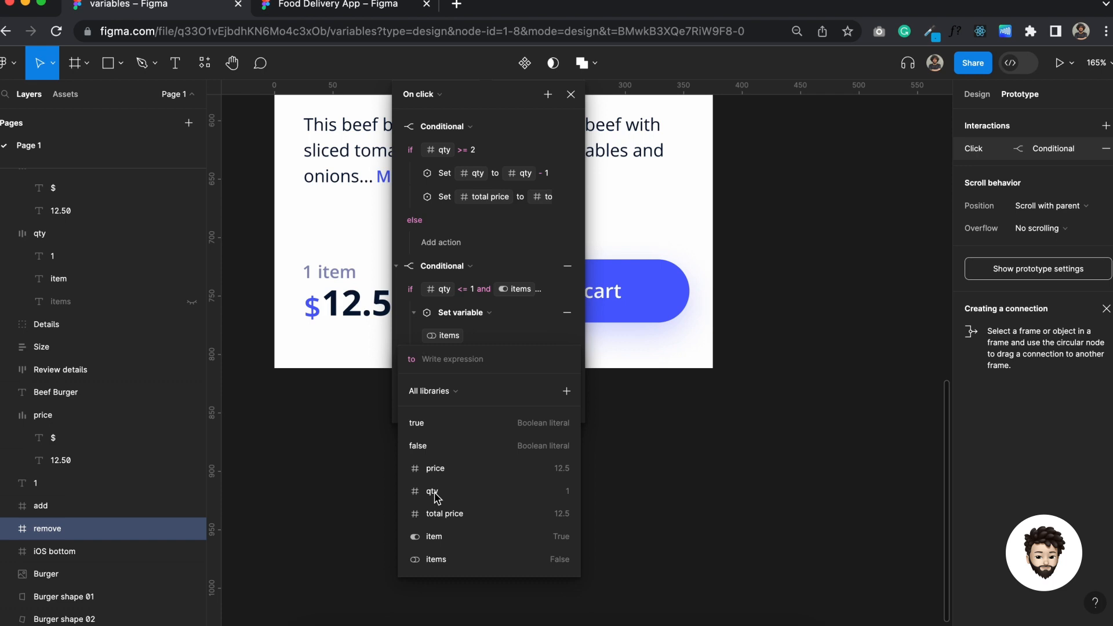
pyautogui.click(434, 536)
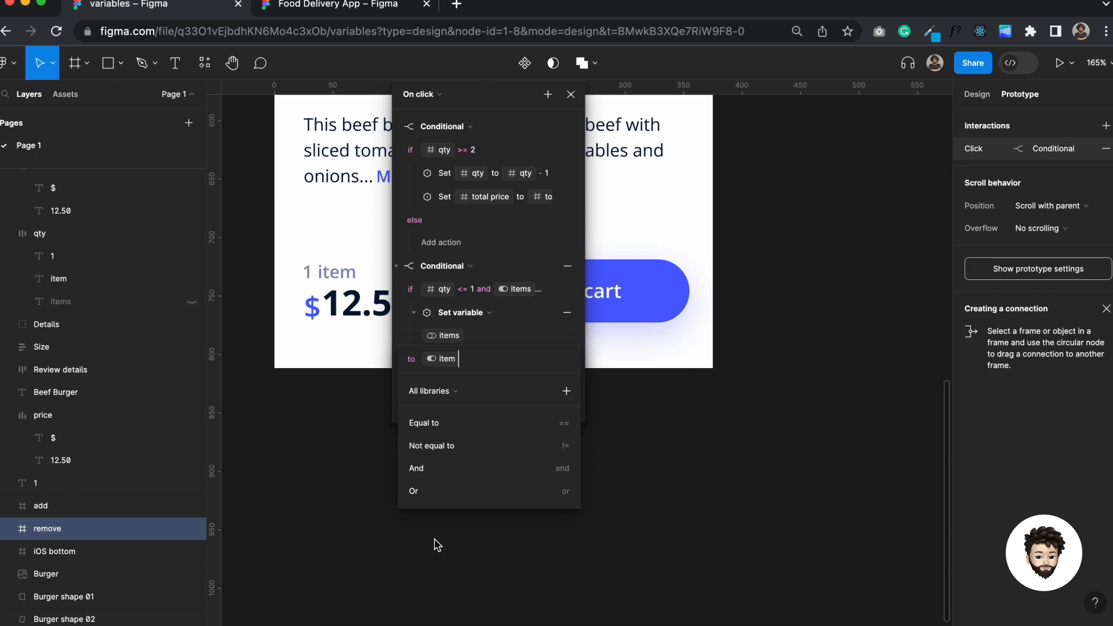
pyautogui.press('Return')
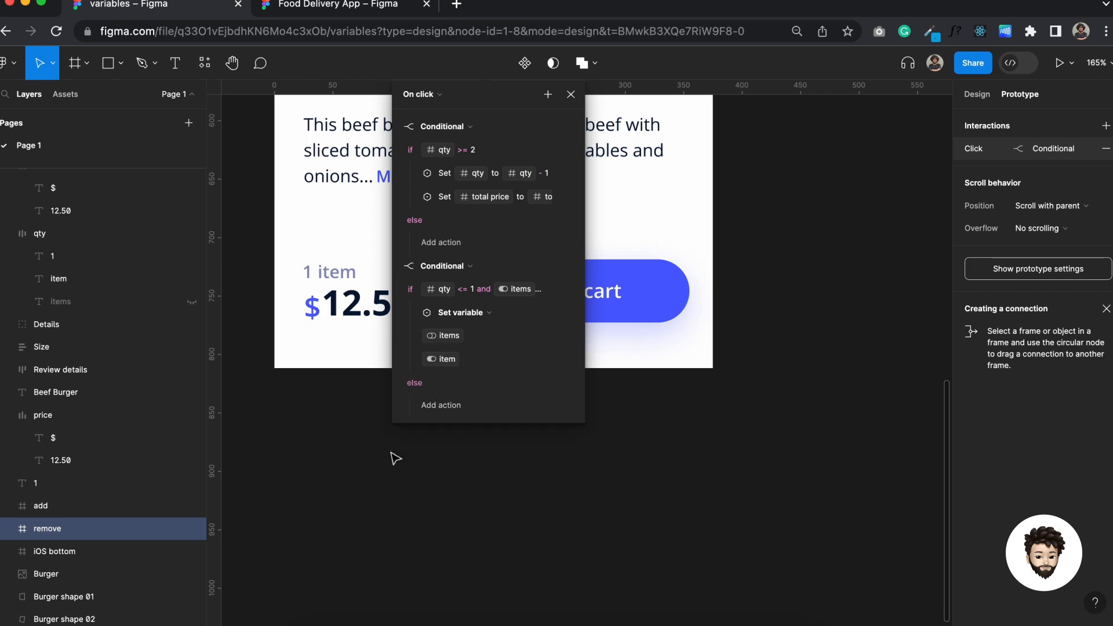
pyautogui.click(384, 490)
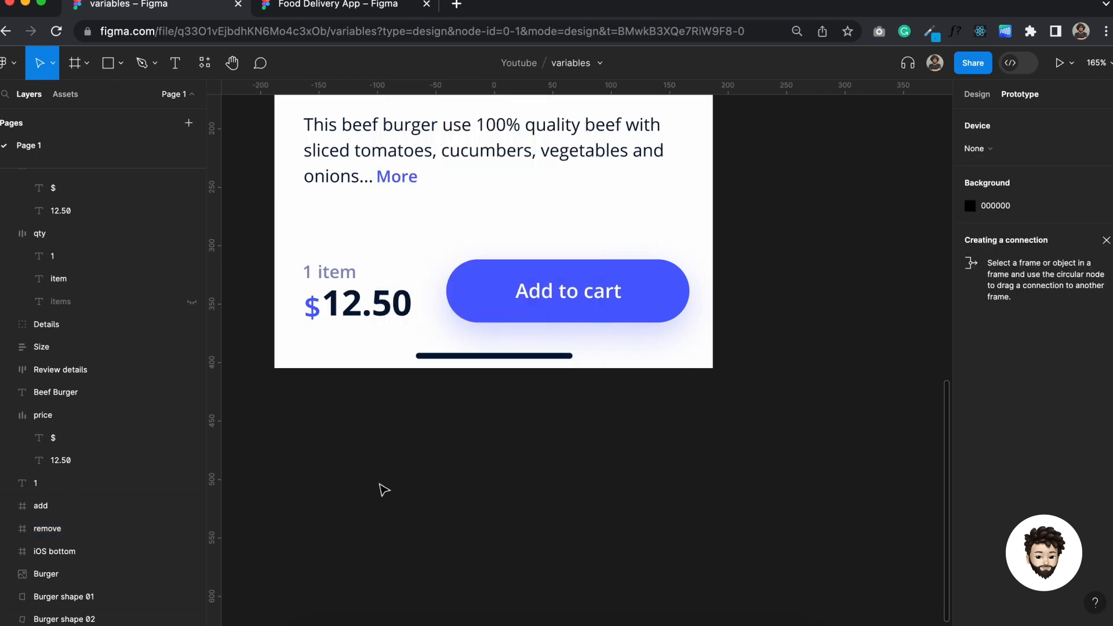
# Step: Preview the prototype inline to check the item label, using plus three times and minus three times, and close the preview
pyautogui.hotkey('shift', 'space')
pyautogui.scroll(-5, 376, 315)
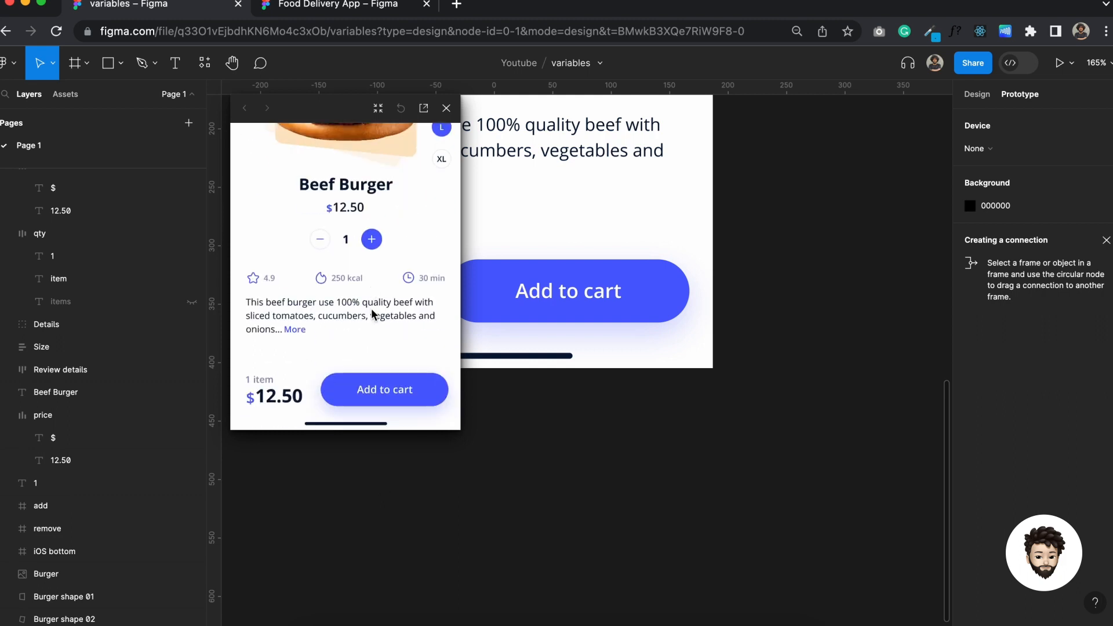
pyautogui.click(371, 240)
pyautogui.click(371, 240)
pyautogui.click(371, 240)
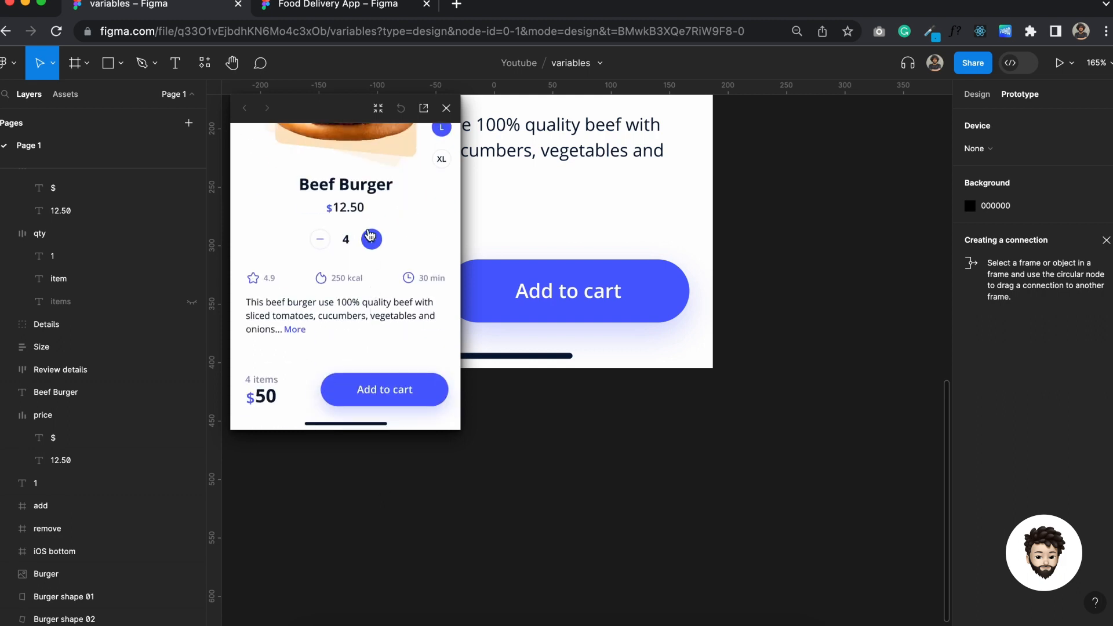
pyautogui.click(321, 240)
pyautogui.click(321, 241)
pyautogui.click(320, 241)
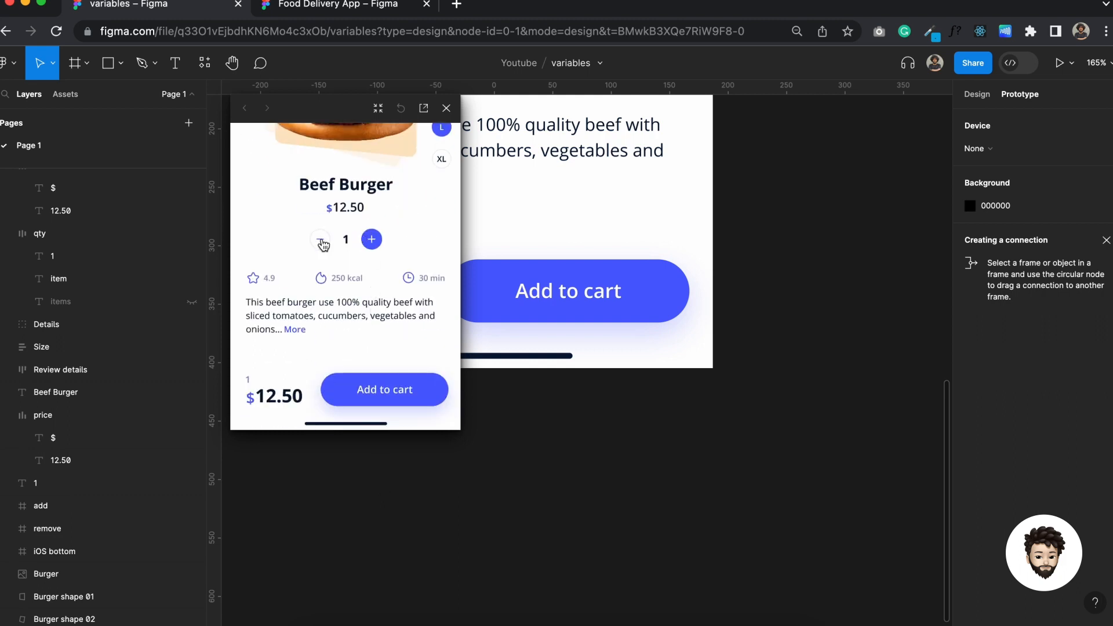
pyautogui.click(446, 108)
# Step: Review the minus button's action that sets items to item, and check both variables' Mode 1 and Mode 2 values in Local variables
pyautogui.scroll(5, 466, 184)
pyautogui.click(468, 179)
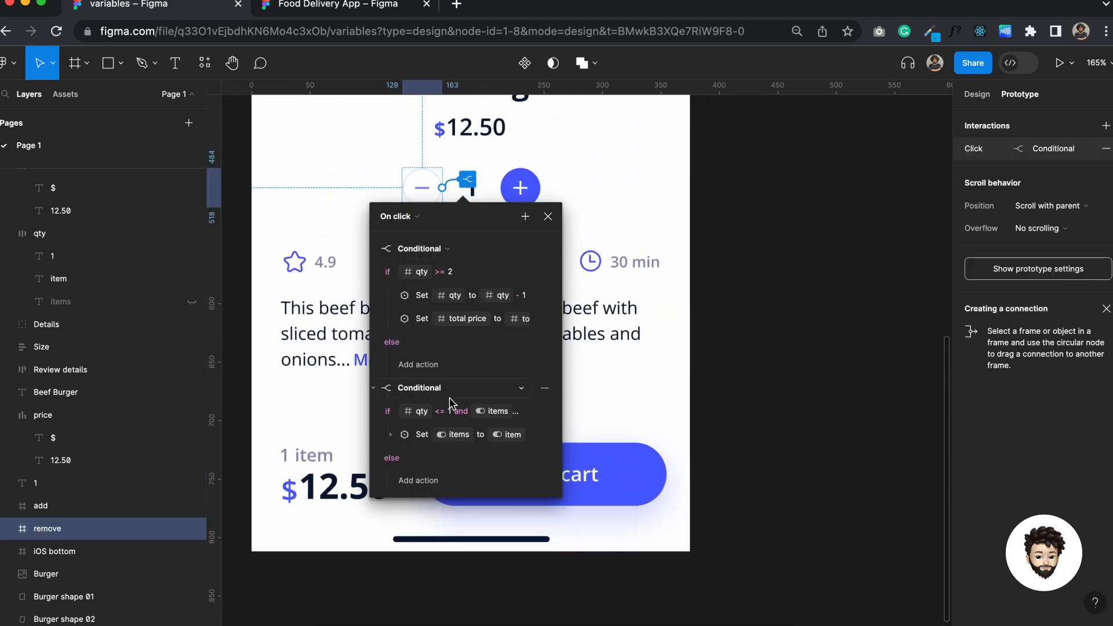
pyautogui.click(398, 435)
pyautogui.scroll(-3, 442, 462)
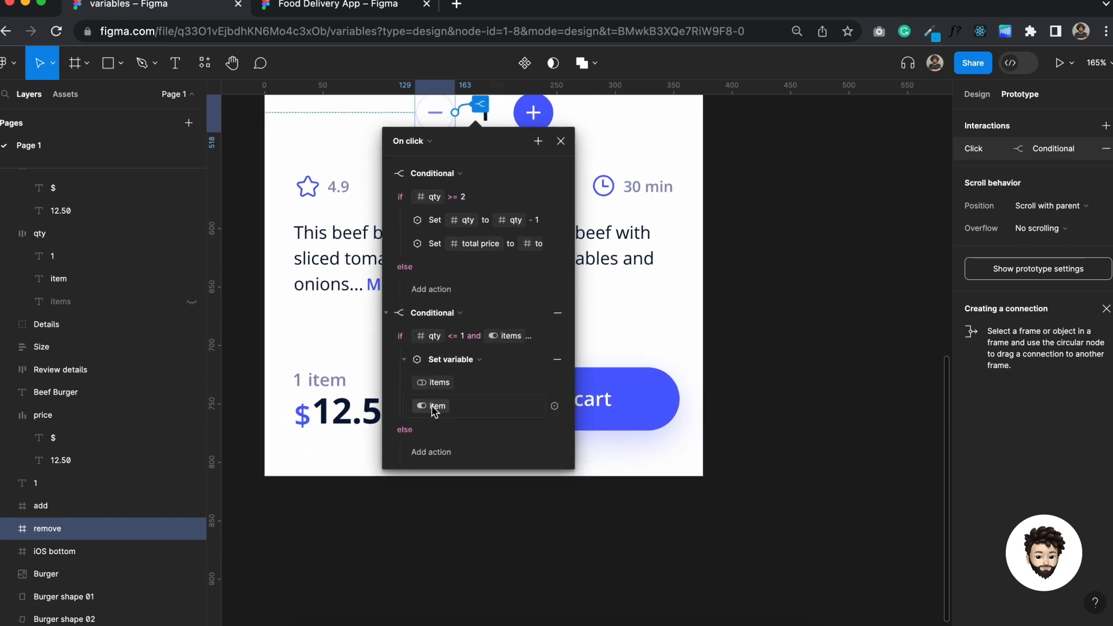
pyautogui.click(770, 343)
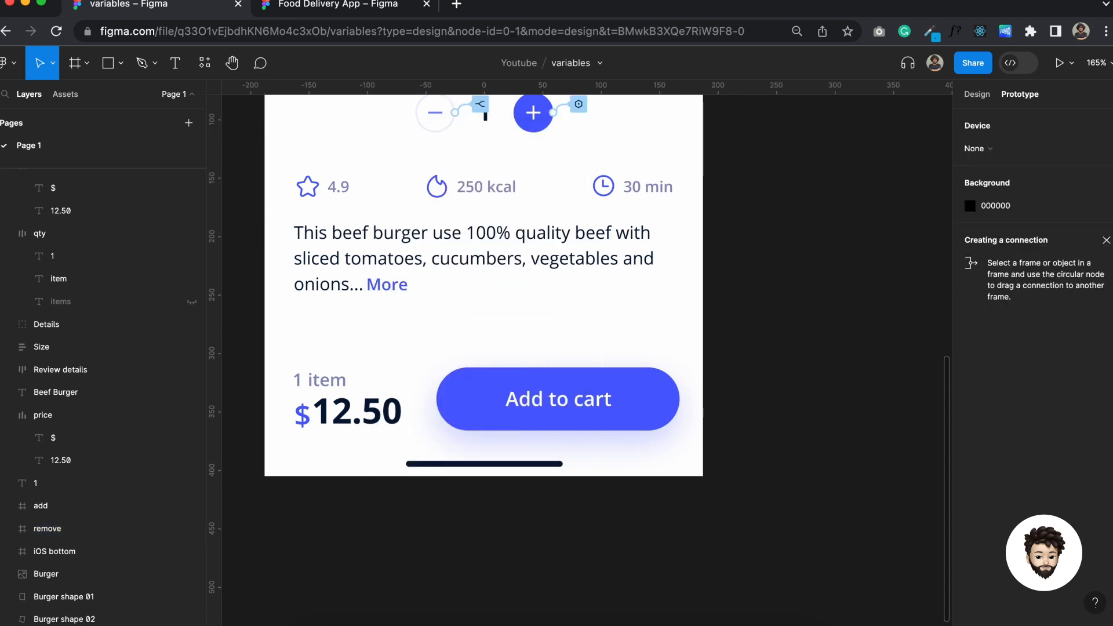
pyautogui.click(987, 96)
pyautogui.click(1106, 183)
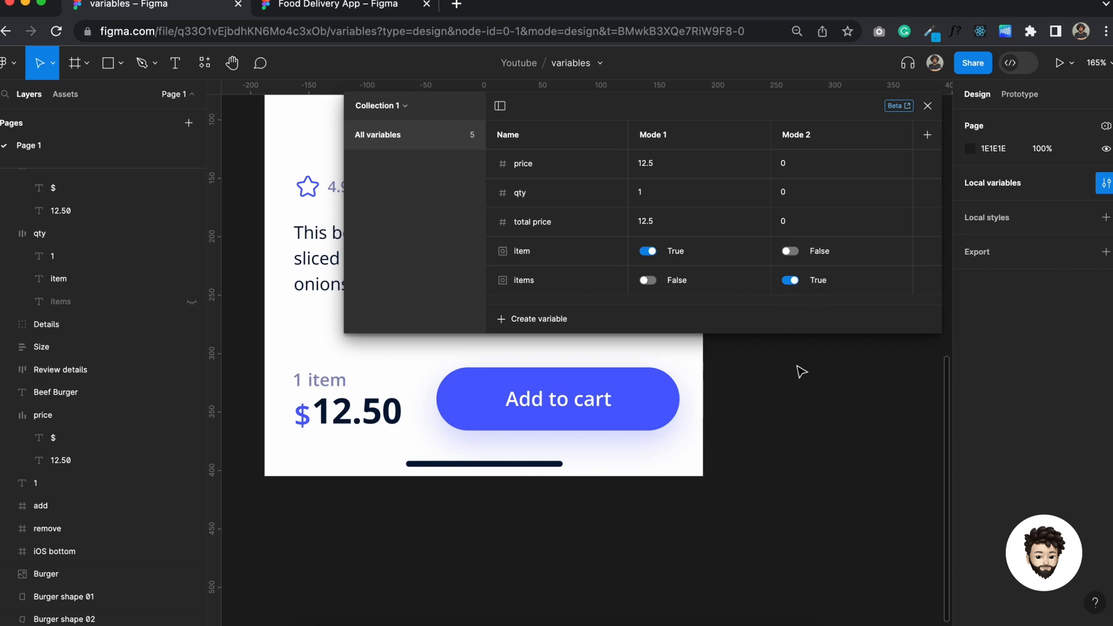
pyautogui.click(930, 108)
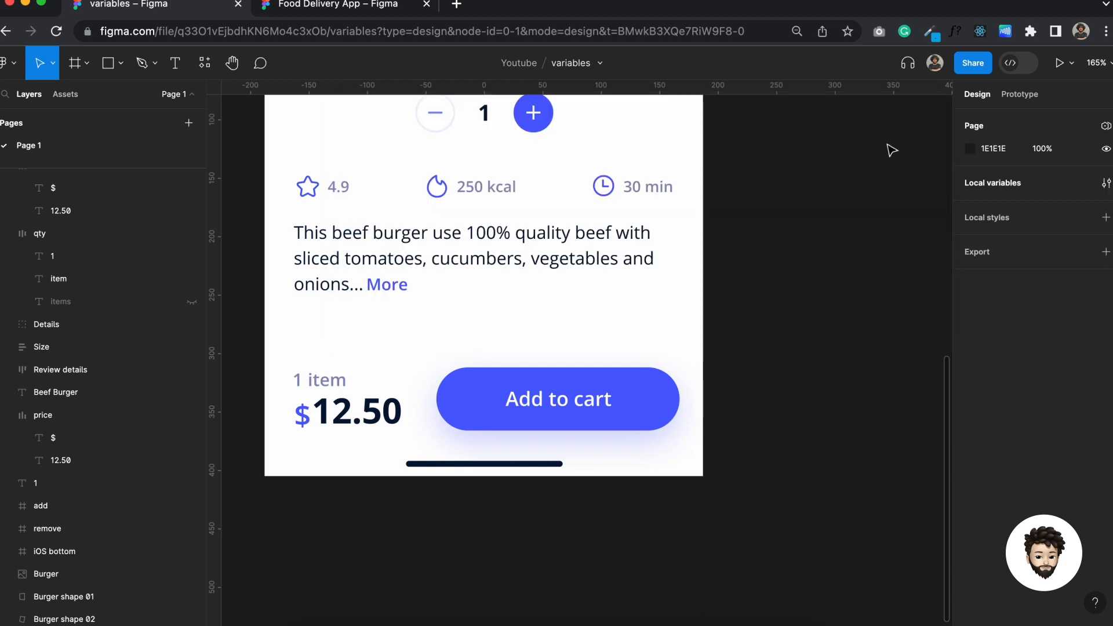
# Step: Reopen the minus button's click interaction and examine the full expression of its second conditional
pyautogui.scroll(2, 438, 171)
pyautogui.click(441, 172)
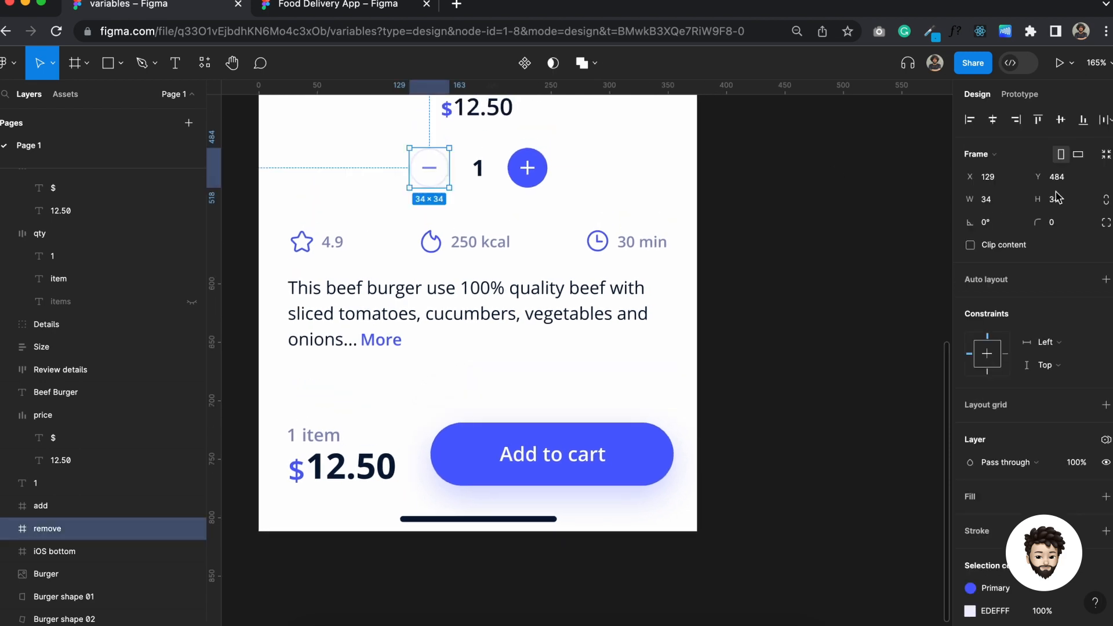
pyautogui.click(1020, 94)
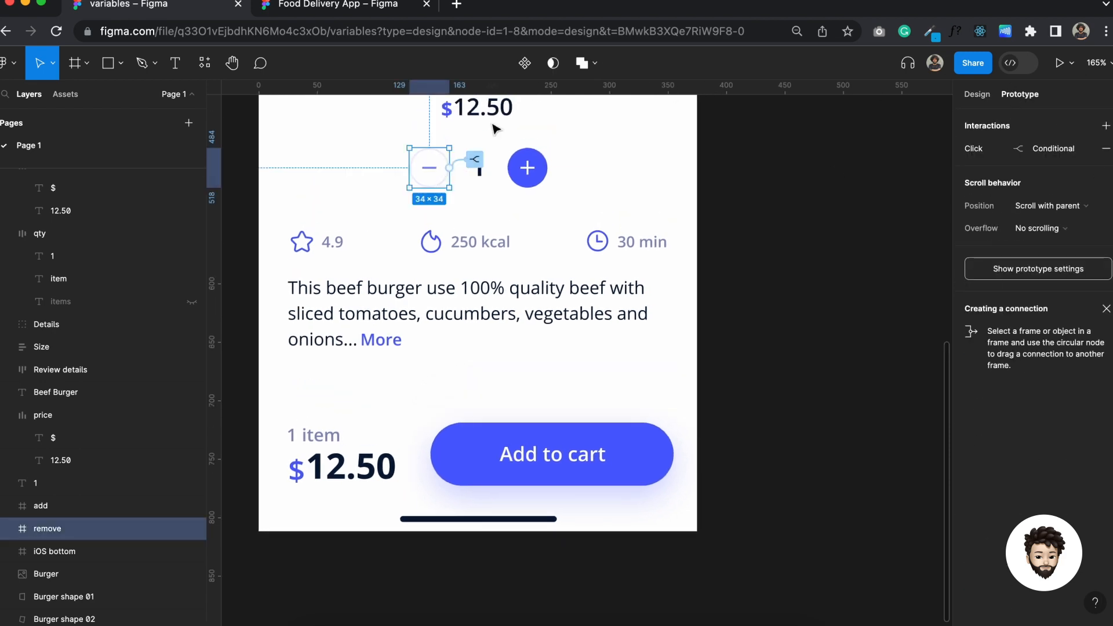
pyautogui.click(474, 159)
pyautogui.scroll(-2, 432, 374)
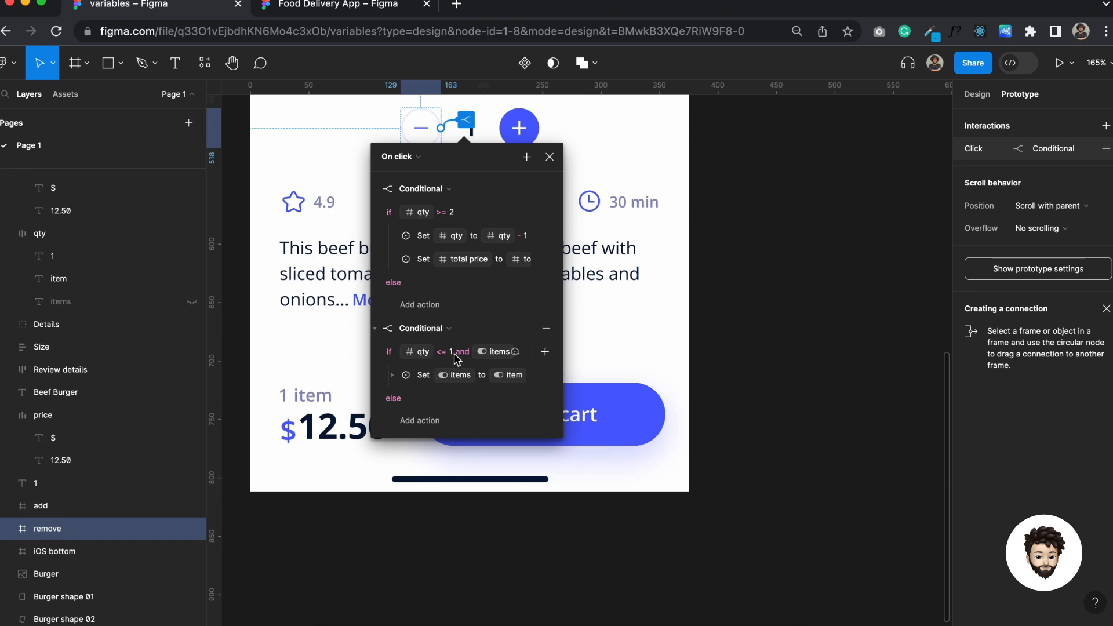
pyautogui.click(486, 360)
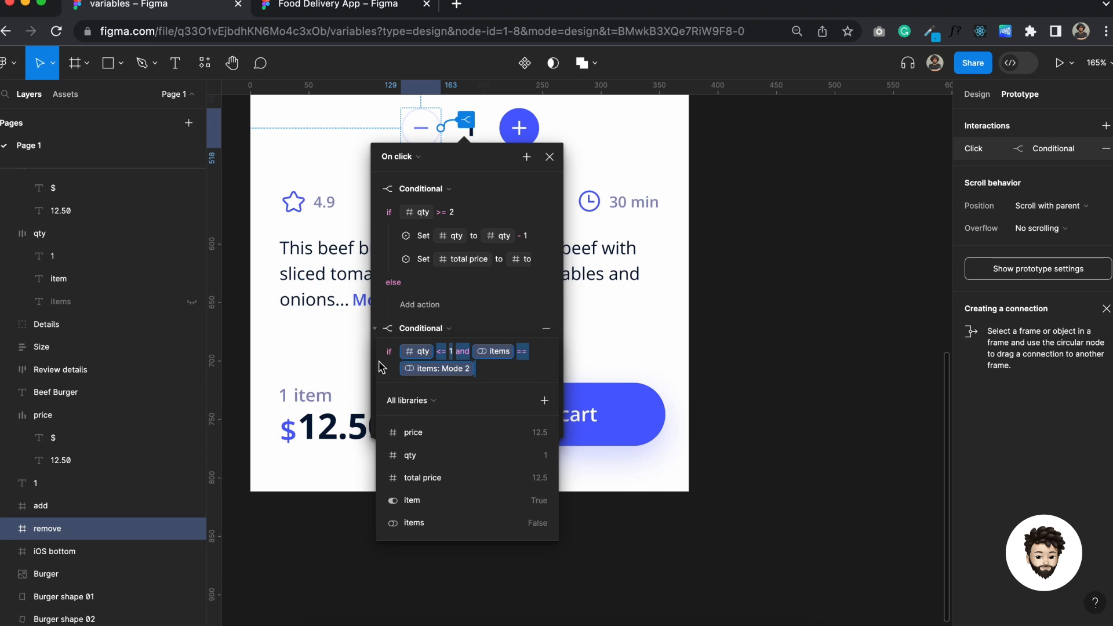
pyautogui.click(494, 316)
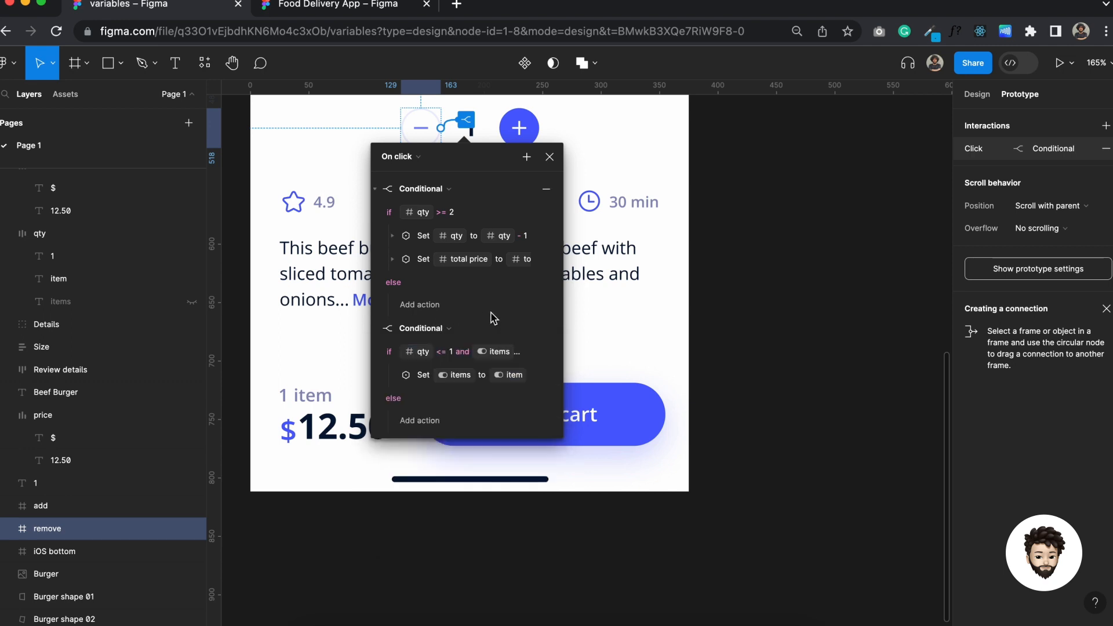
# Step: Examine the action type, variable and assigned value of the Set variable action in the minus button's second conditional
pyautogui.click(398, 377)
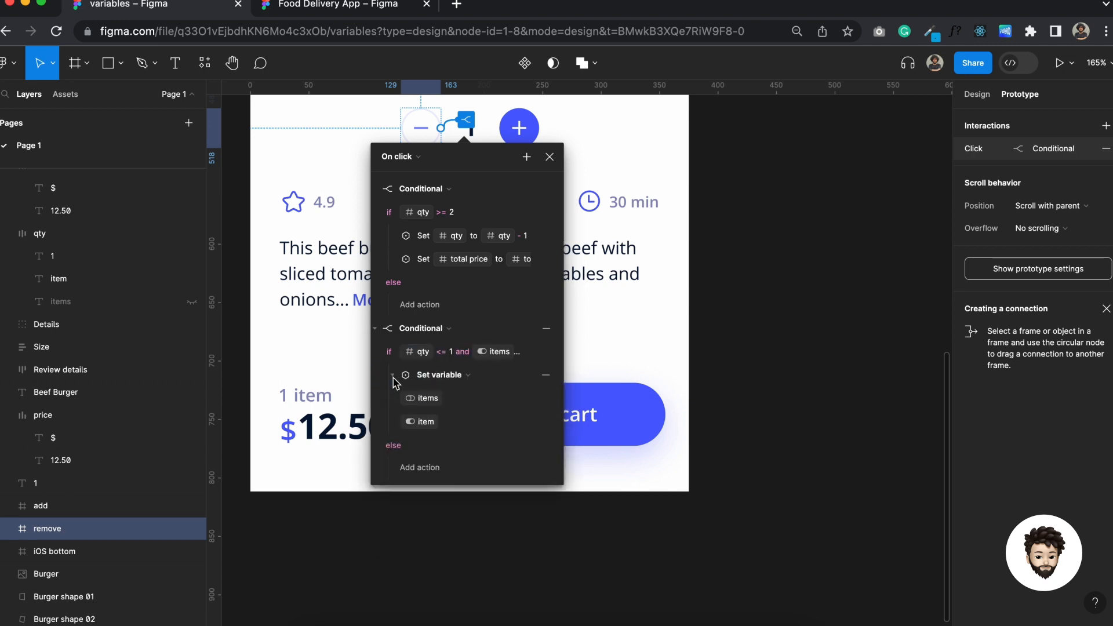
pyautogui.click(425, 428)
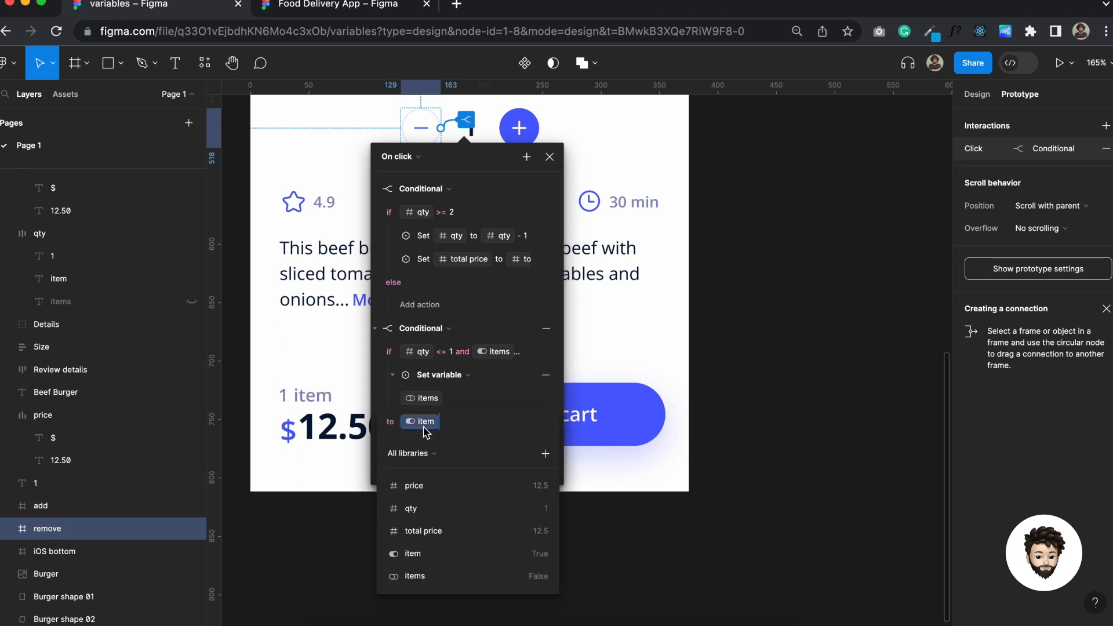
pyautogui.click(387, 412)
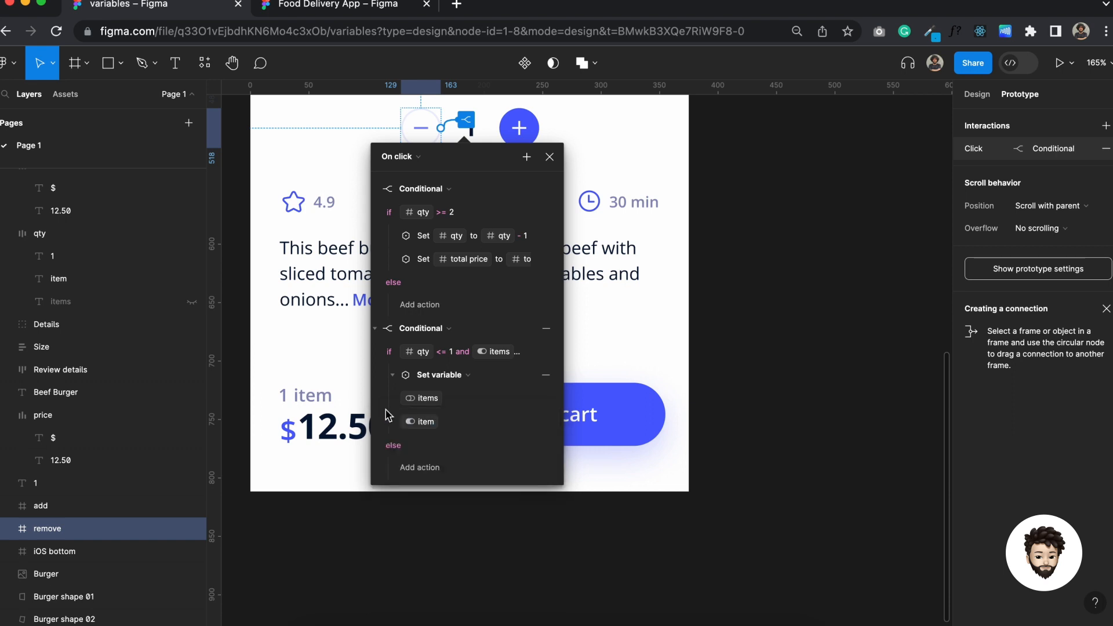
pyautogui.click(467, 376)
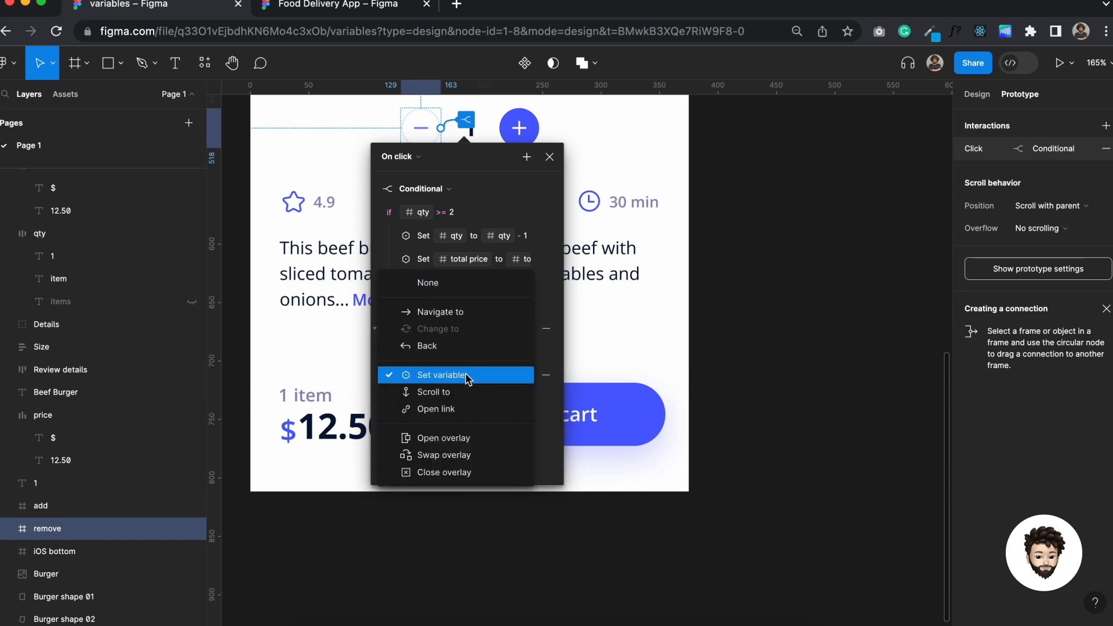
pyautogui.click(467, 376)
pyautogui.click(526, 385)
pyautogui.click(526, 385)
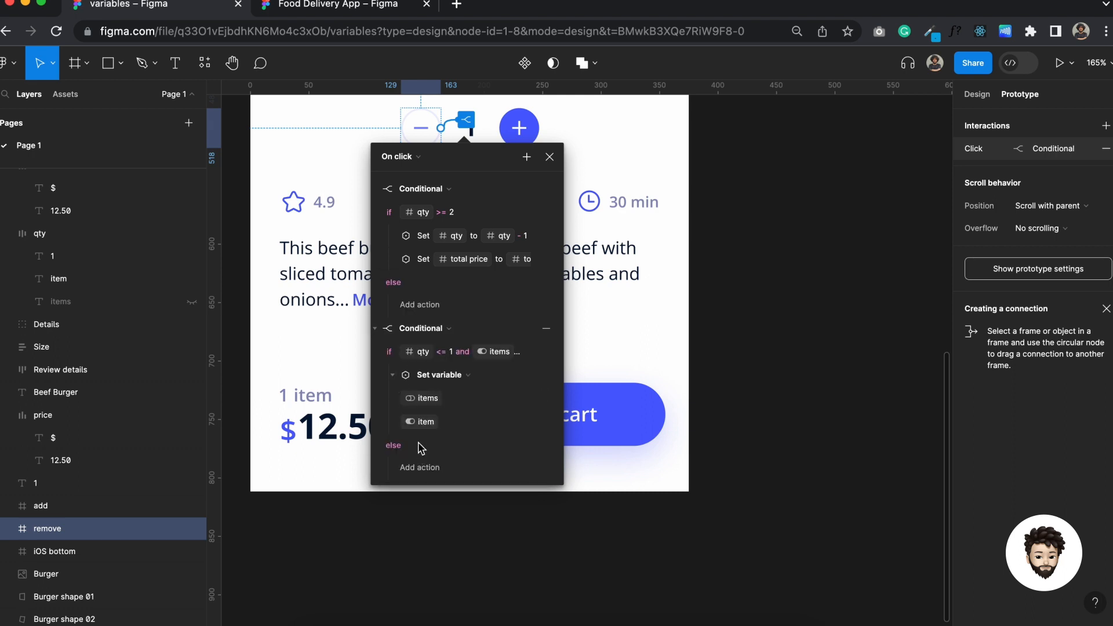
pyautogui.click(394, 376)
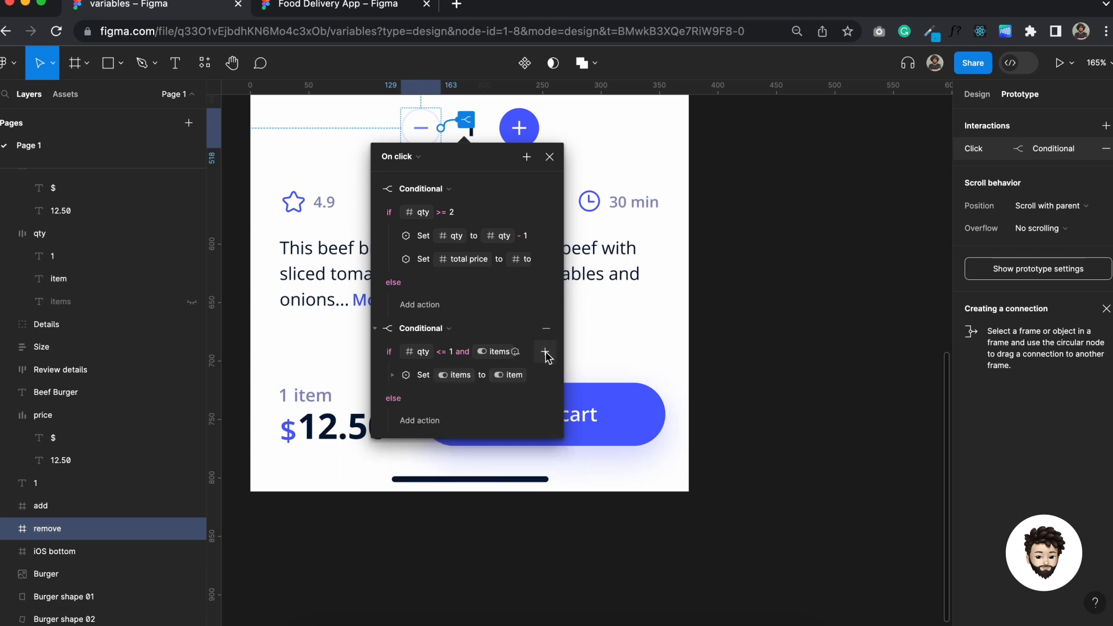
# Step: Add another Set variable action under the minus button's qty <= 1 condition, setting item to true
pyautogui.click(545, 355)
pyautogui.click(584, 425)
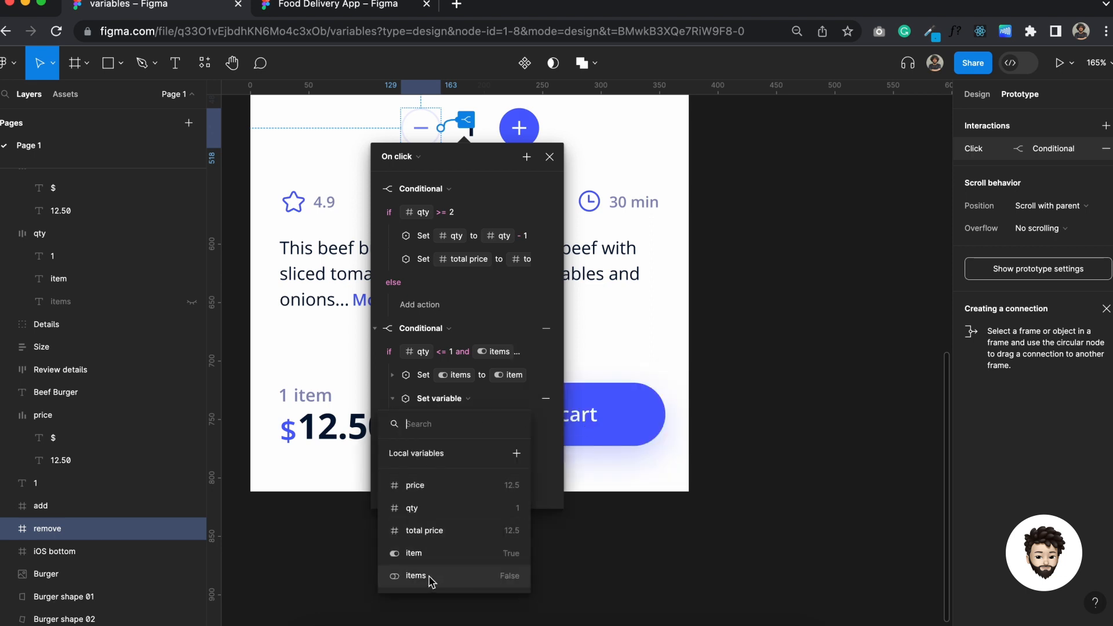
pyautogui.click(414, 554)
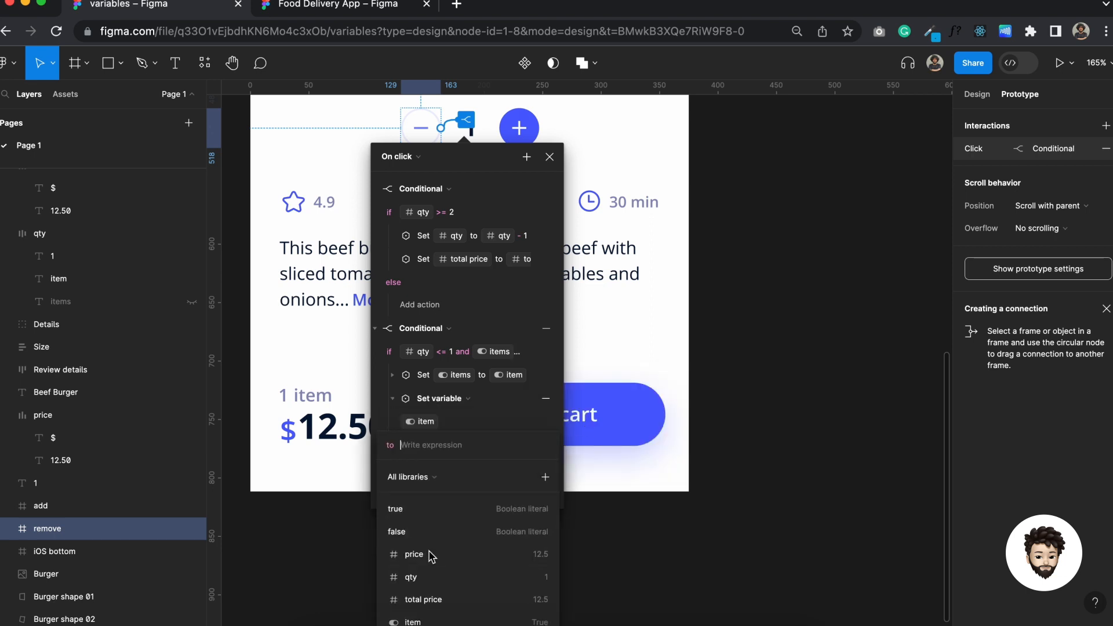
pyautogui.click(418, 511)
pyautogui.press('Return')
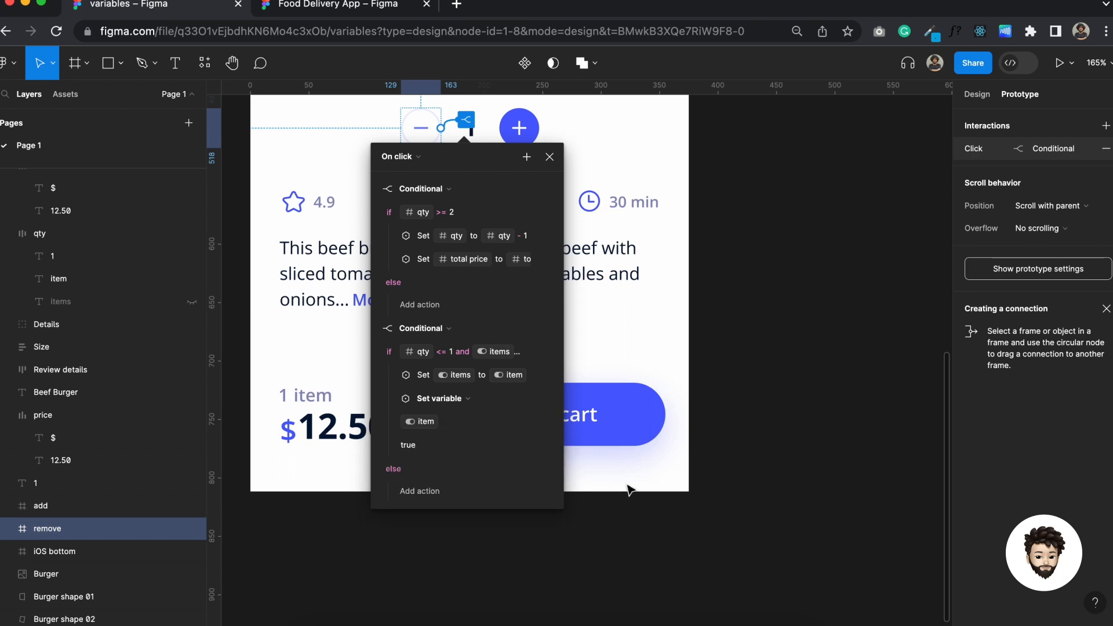
pyautogui.click(393, 400)
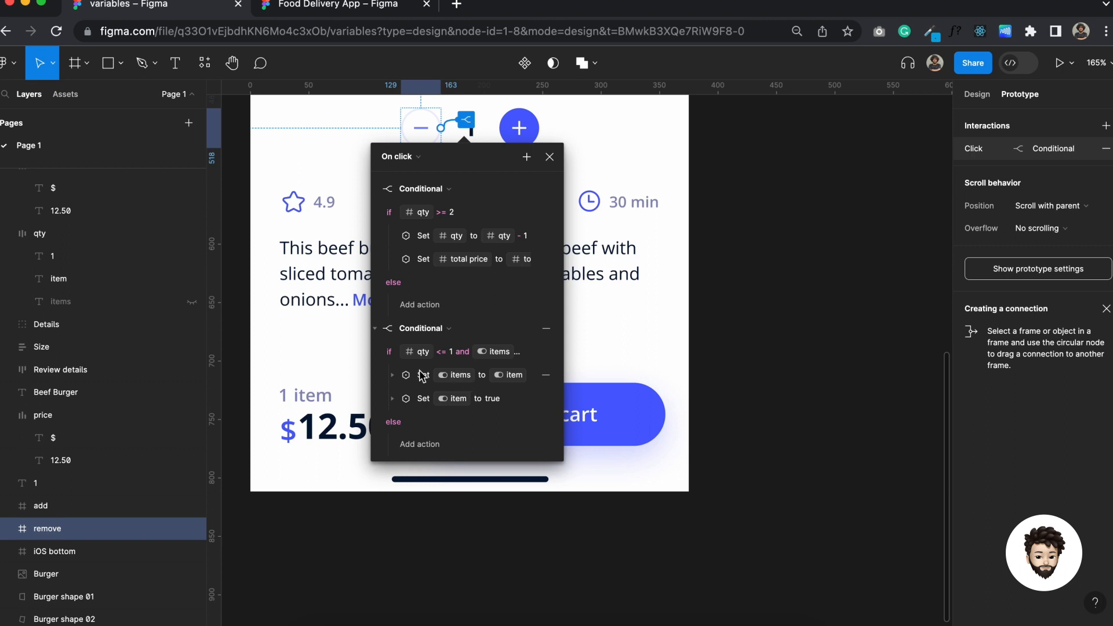
# Step: Check the details of both Set variable actions in the minus button's second conditional and close the interaction
pyautogui.click(393, 376)
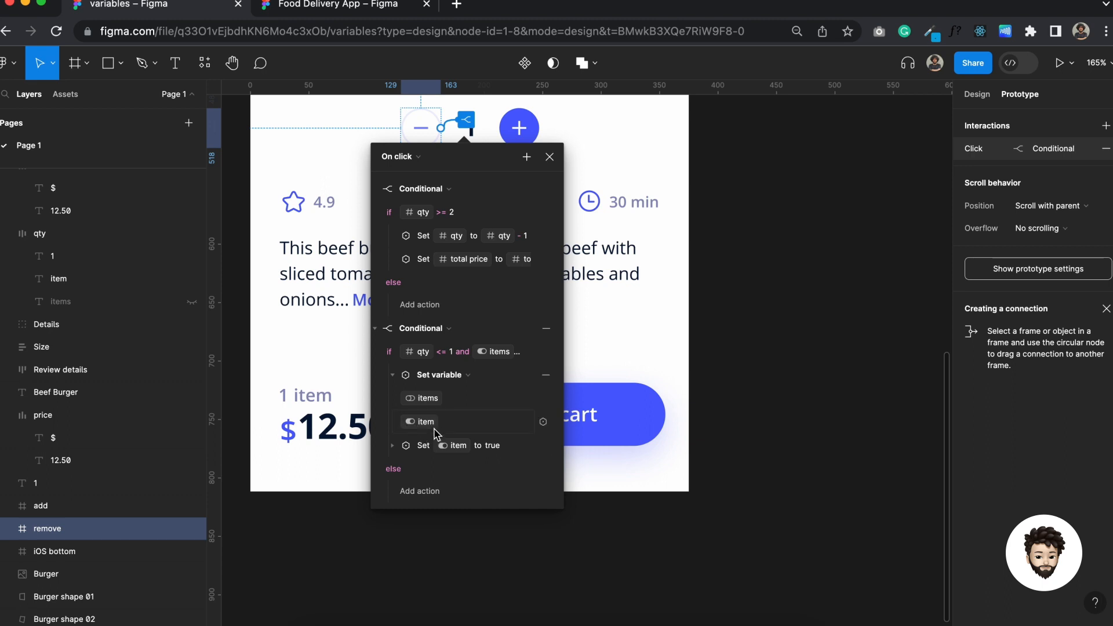
pyautogui.click(393, 375)
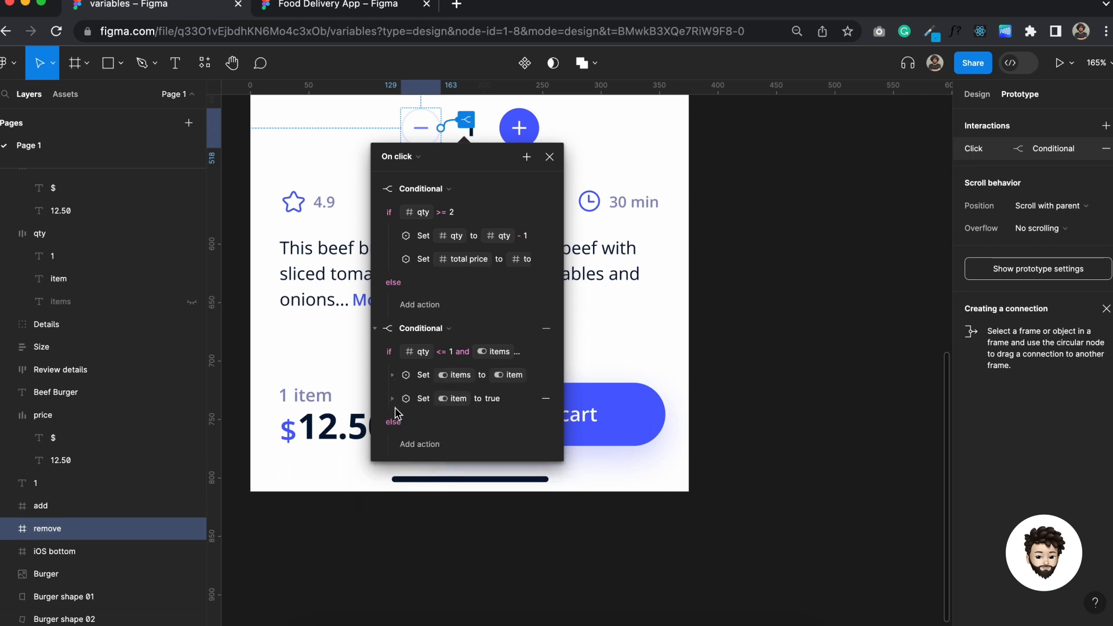
pyautogui.click(393, 399)
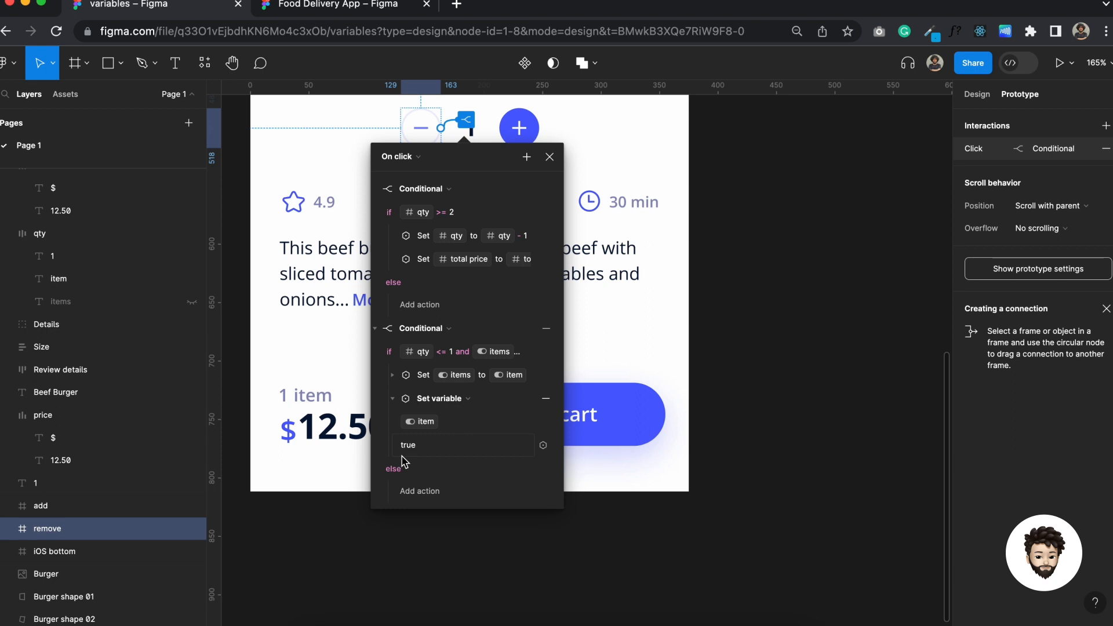
pyautogui.click(795, 442)
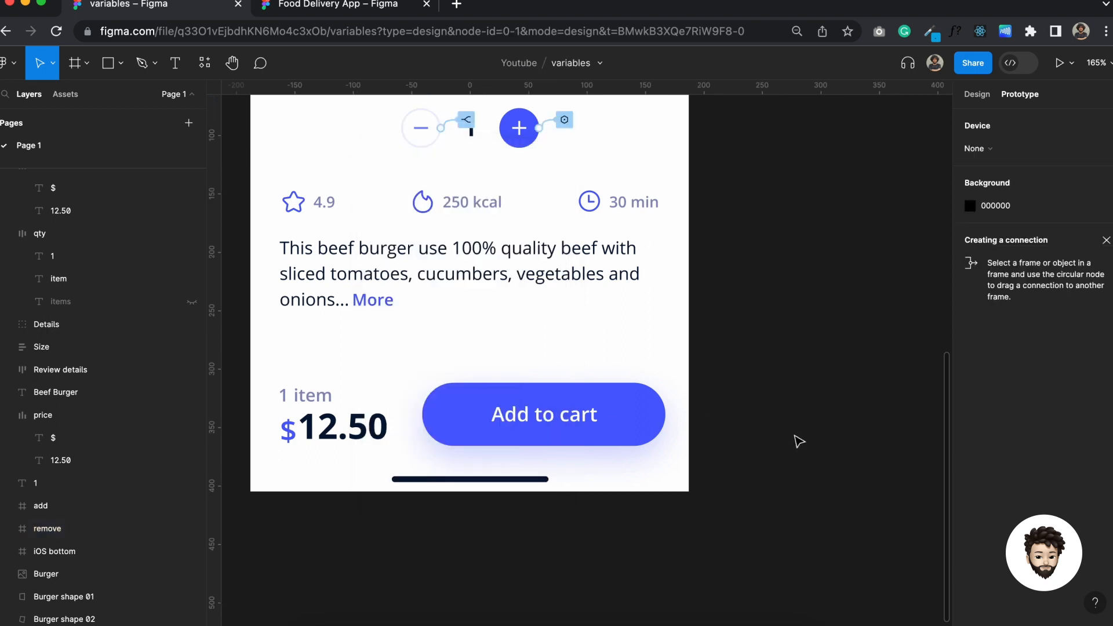
# Step: Preview the burger prototype and raise the quantity to 6 with the plus button
pyautogui.hotkey('shift', 'space')
pyautogui.scroll(-3, 385, 297)
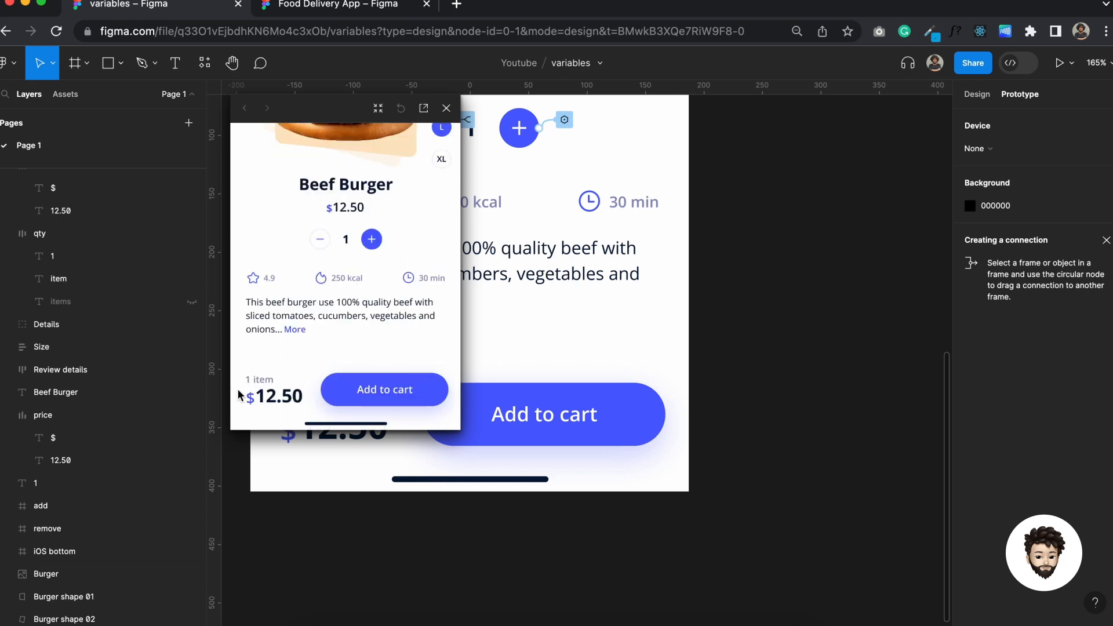
pyautogui.click(371, 243)
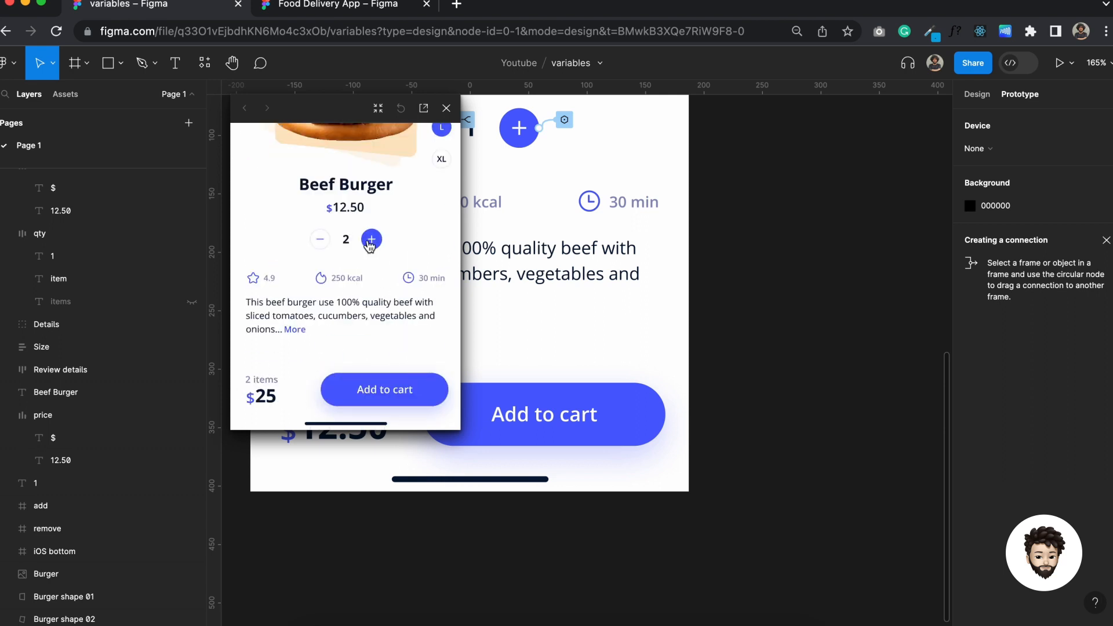
pyautogui.click(371, 239)
pyautogui.click(371, 239)
pyautogui.click(371, 239)
pyautogui.click(371, 239)
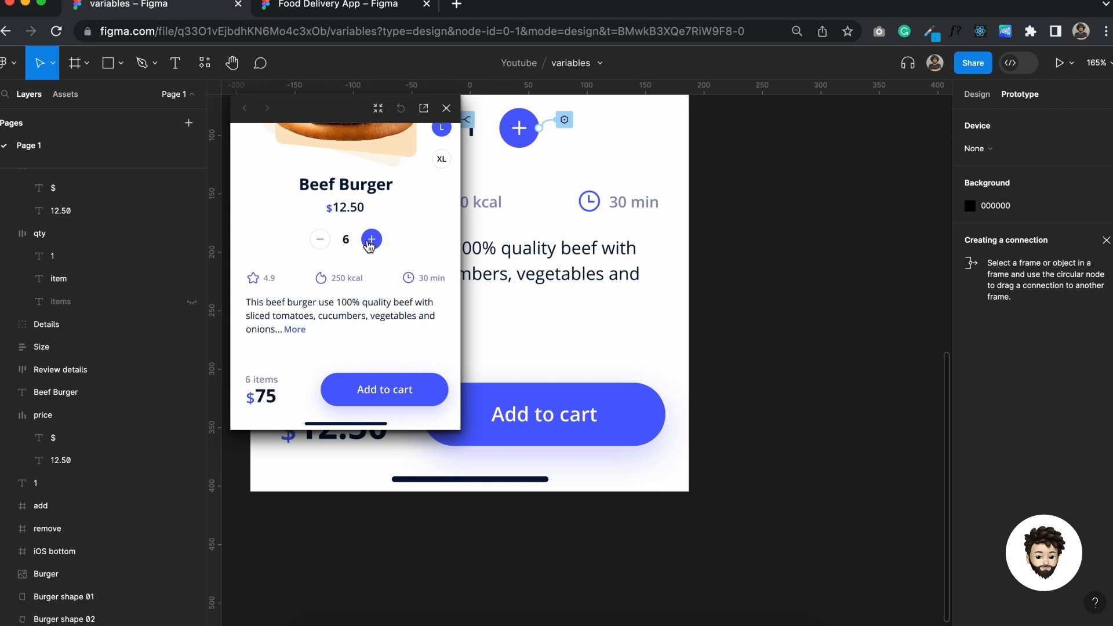
# Step: Lower the previewed quantity from 6 back to 1 with the minus button
pyautogui.click(320, 242)
pyautogui.click(320, 242)
pyautogui.click(320, 242)
pyautogui.click(320, 242)
pyautogui.click(320, 242)
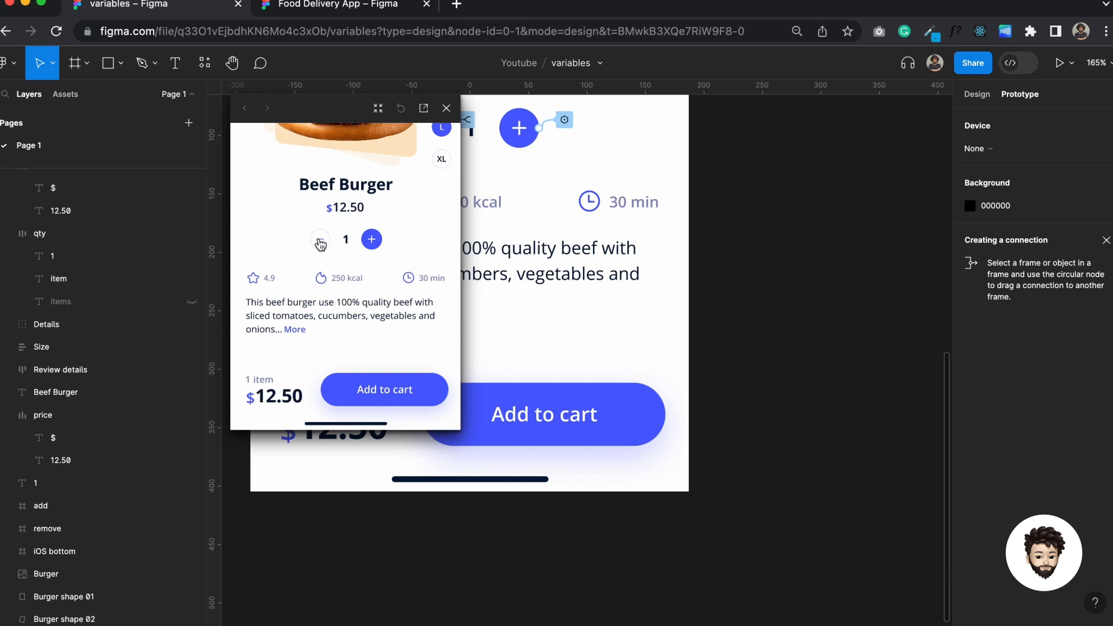
# Step: Test the counter again by adding three burgers and removing three, and close the preview
pyautogui.click(371, 239)
pyautogui.click(371, 239)
pyautogui.click(371, 240)
pyautogui.click(320, 240)
pyautogui.click(320, 239)
pyautogui.click(320, 239)
pyautogui.click(445, 108)
# Step: Change the minus button's first conditional expression to qty >= 1 and close the interaction
pyautogui.scroll(2, 458, 181)
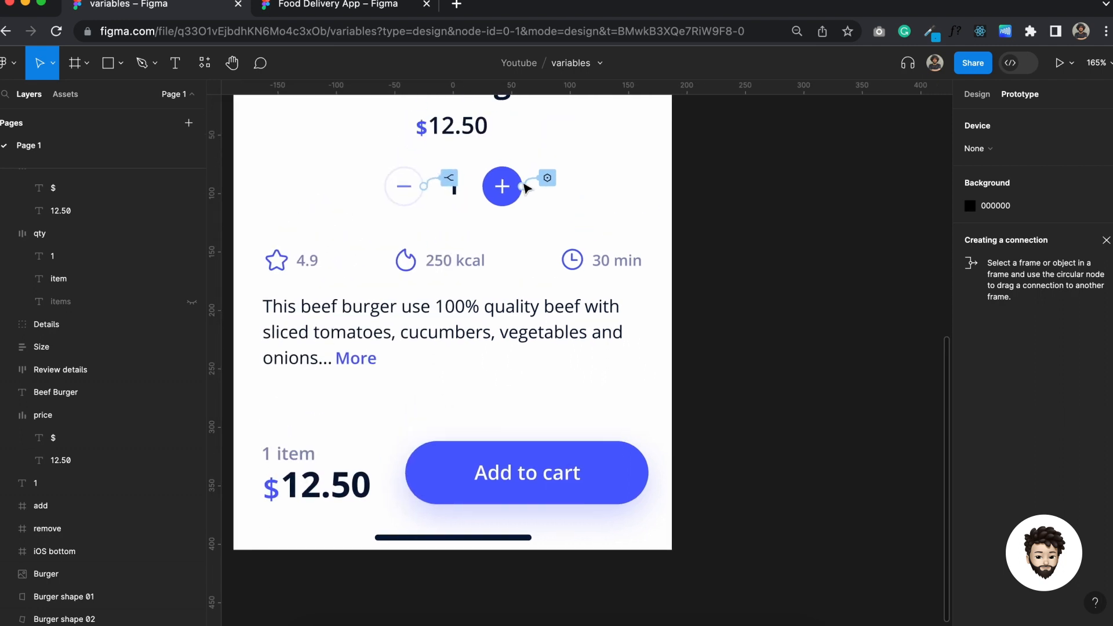
pyautogui.click(454, 182)
pyautogui.click(447, 271)
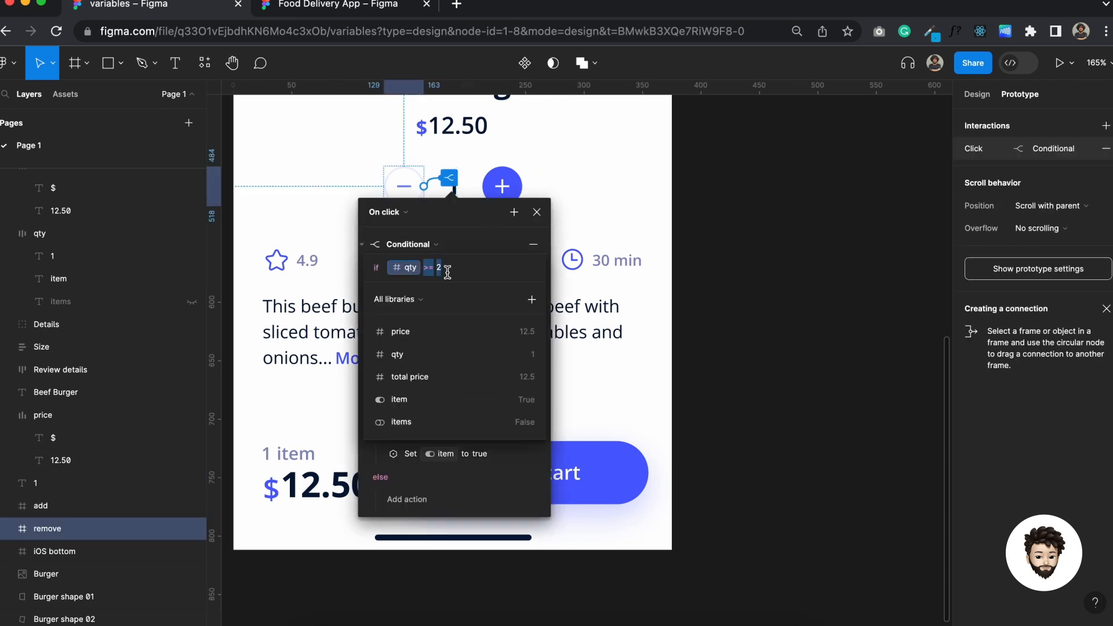
pyautogui.write('1')
pyautogui.press('Return')
pyautogui.click(764, 301)
# Step: Preview the prototype again and increase the burger quantity by four
pyautogui.hotkey('shift', 'space')
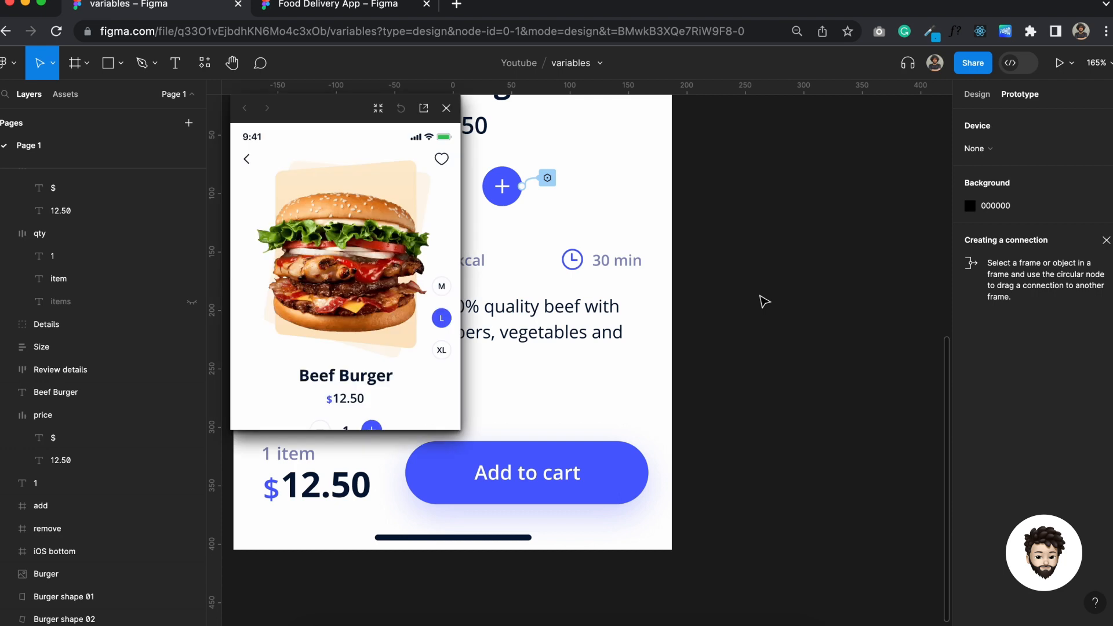
pyautogui.scroll(-5, 418, 290)
pyautogui.click(373, 240)
pyautogui.click(372, 241)
pyautogui.click(373, 241)
pyautogui.click(373, 241)
# Step: Decrease the previewed quantity to 0 to test the minus button's edited condition
pyautogui.click(321, 241)
pyautogui.click(321, 241)
pyautogui.click(320, 241)
pyautogui.click(319, 241)
pyautogui.click(320, 241)
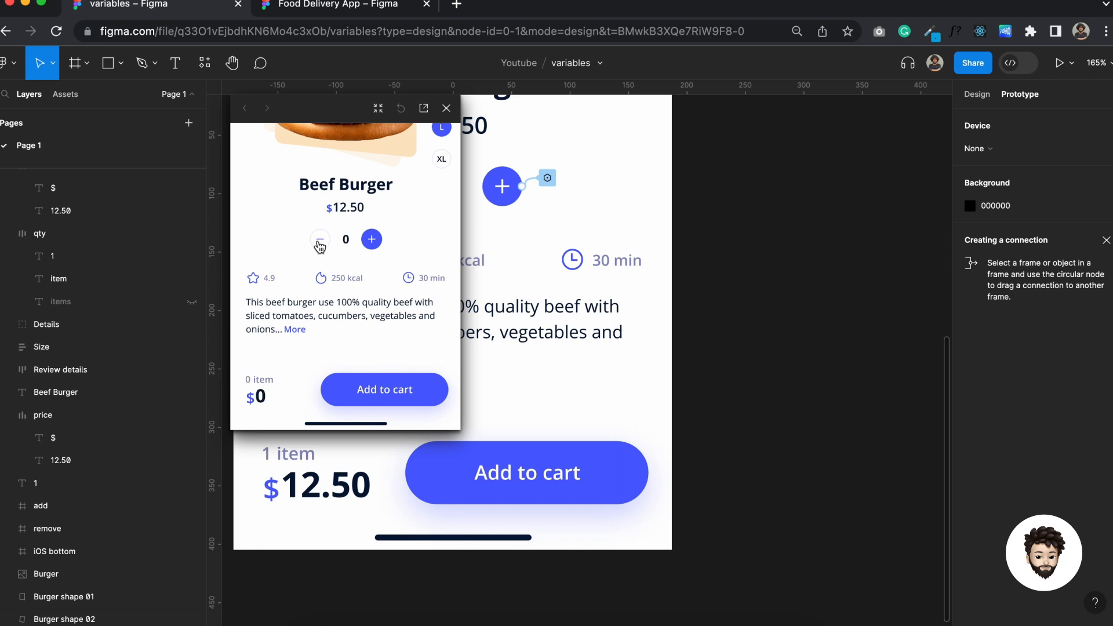
# Step: Increase the previewed quantity by two from zero and close the preview
pyautogui.click(372, 240)
pyautogui.click(372, 240)
pyautogui.click(447, 108)
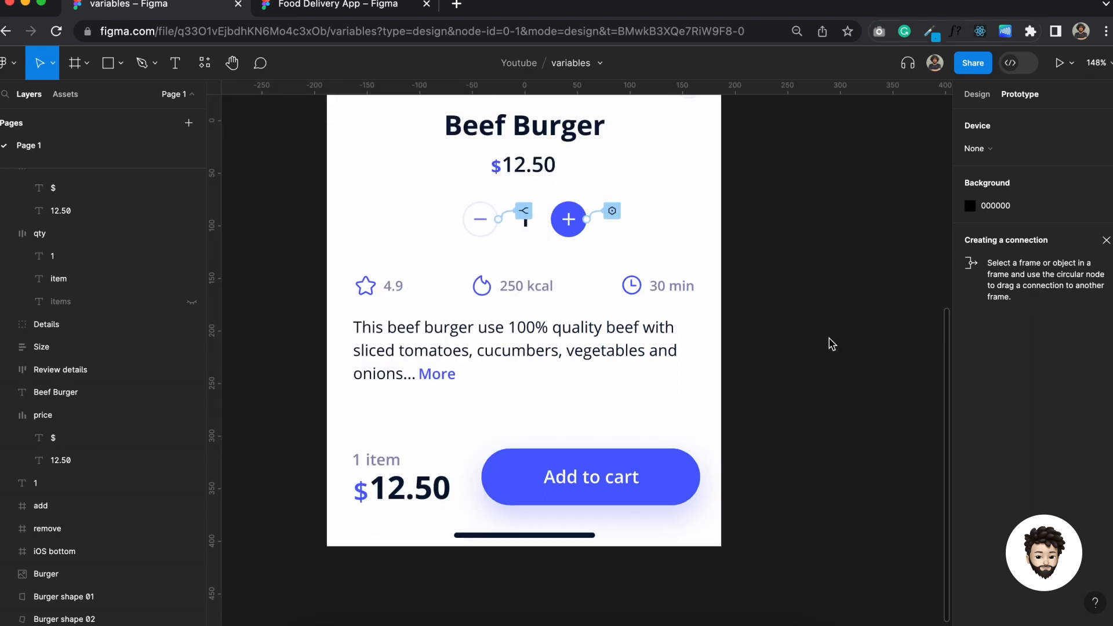